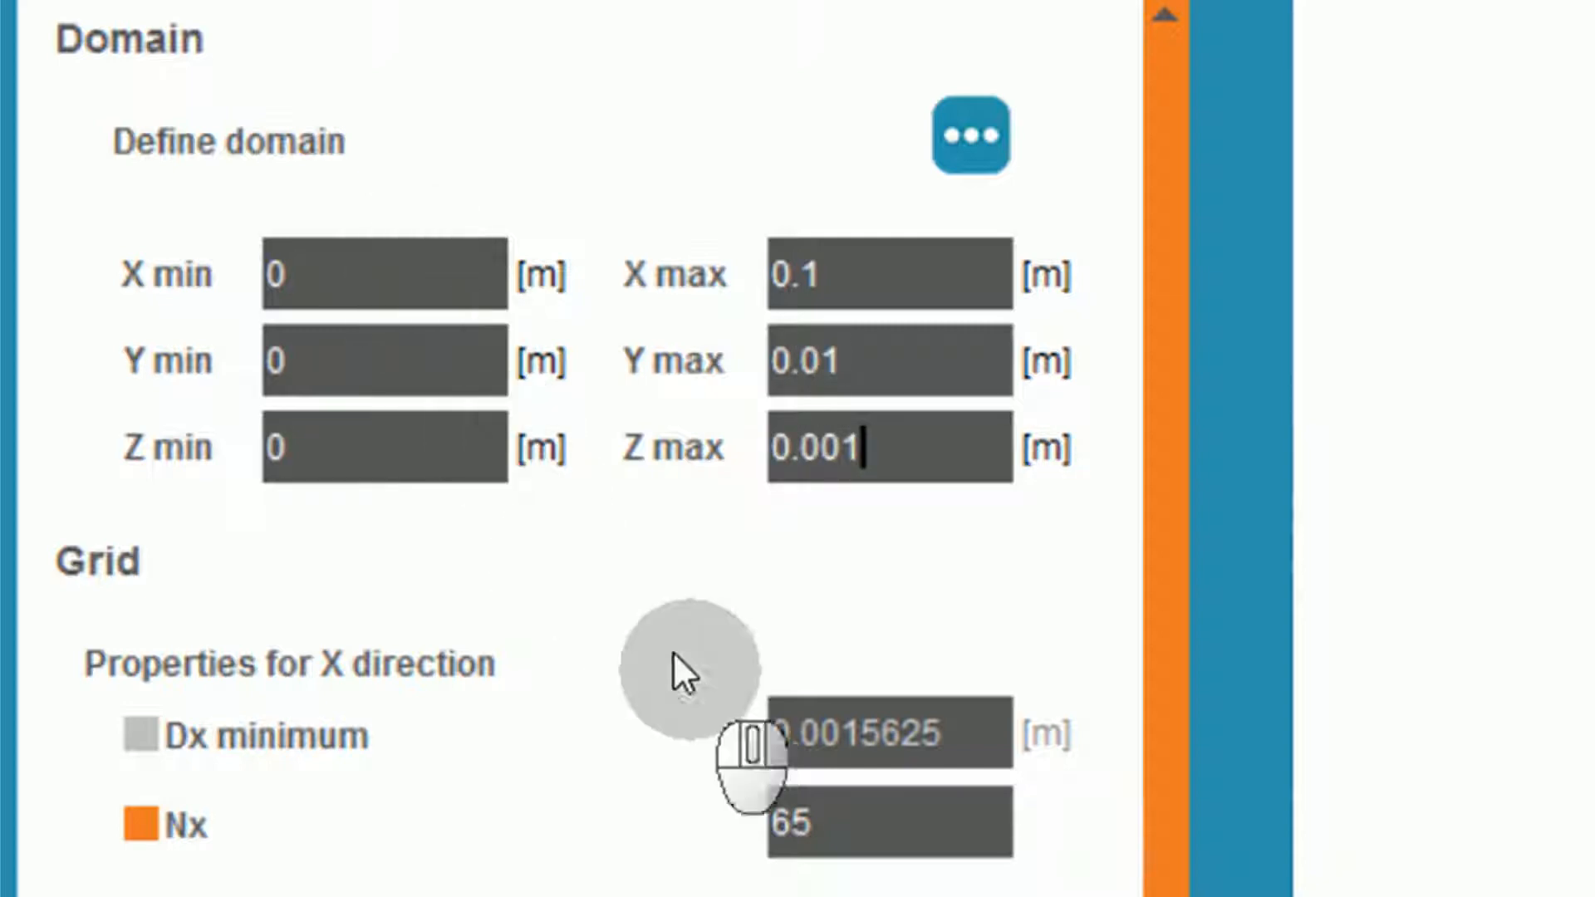
- Set the grid point counts to Nx 41, Ny 11 and Nz 2
double_click(799, 823)
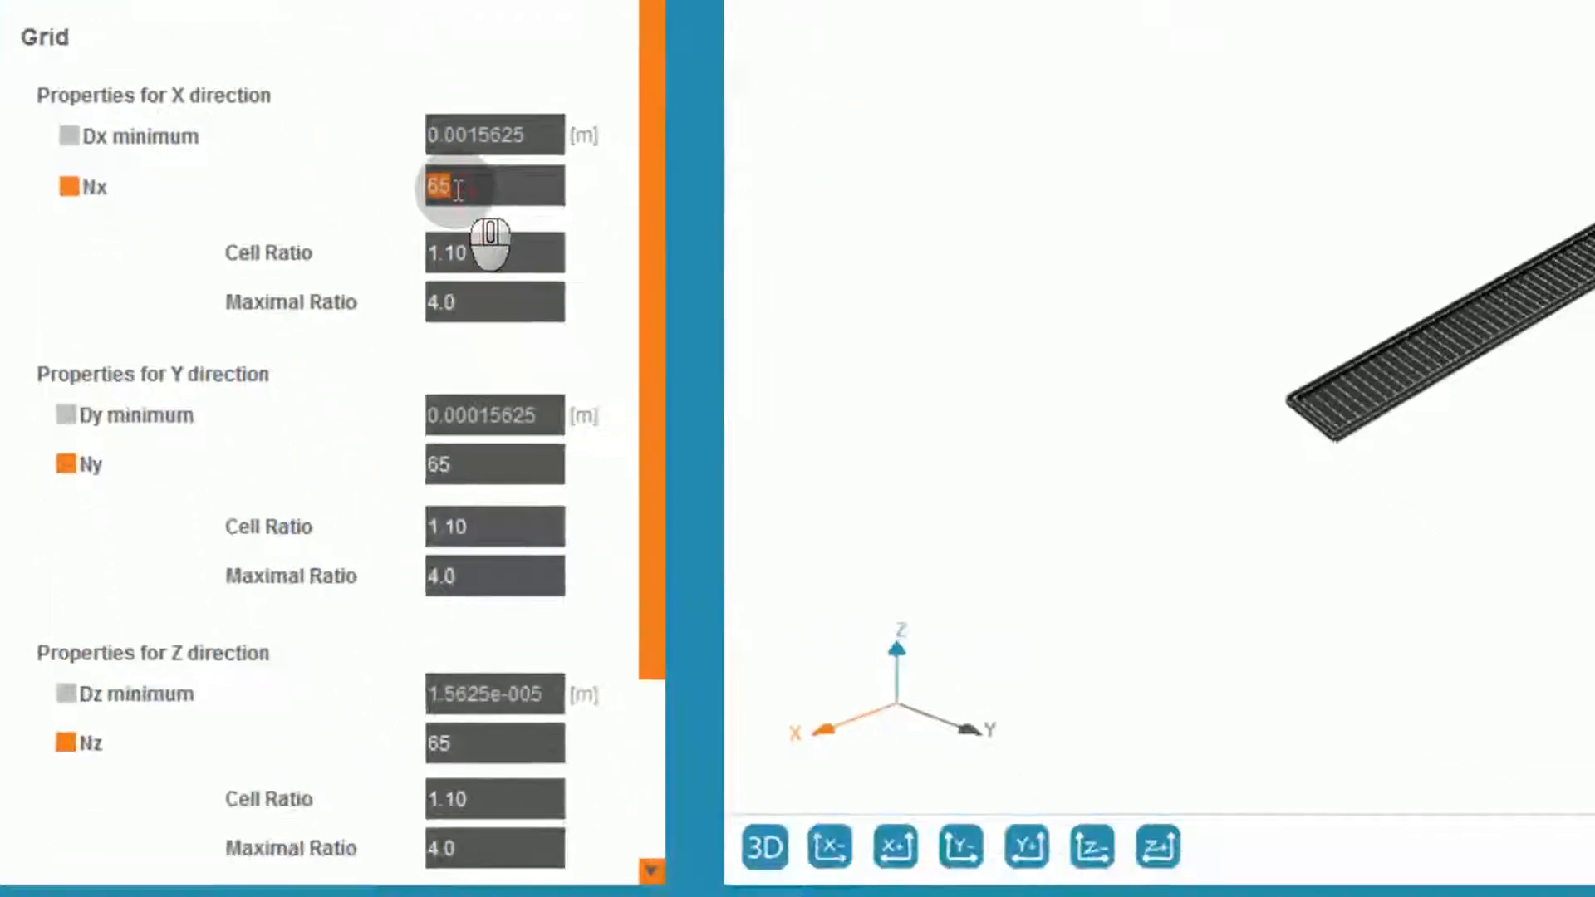
text(4)
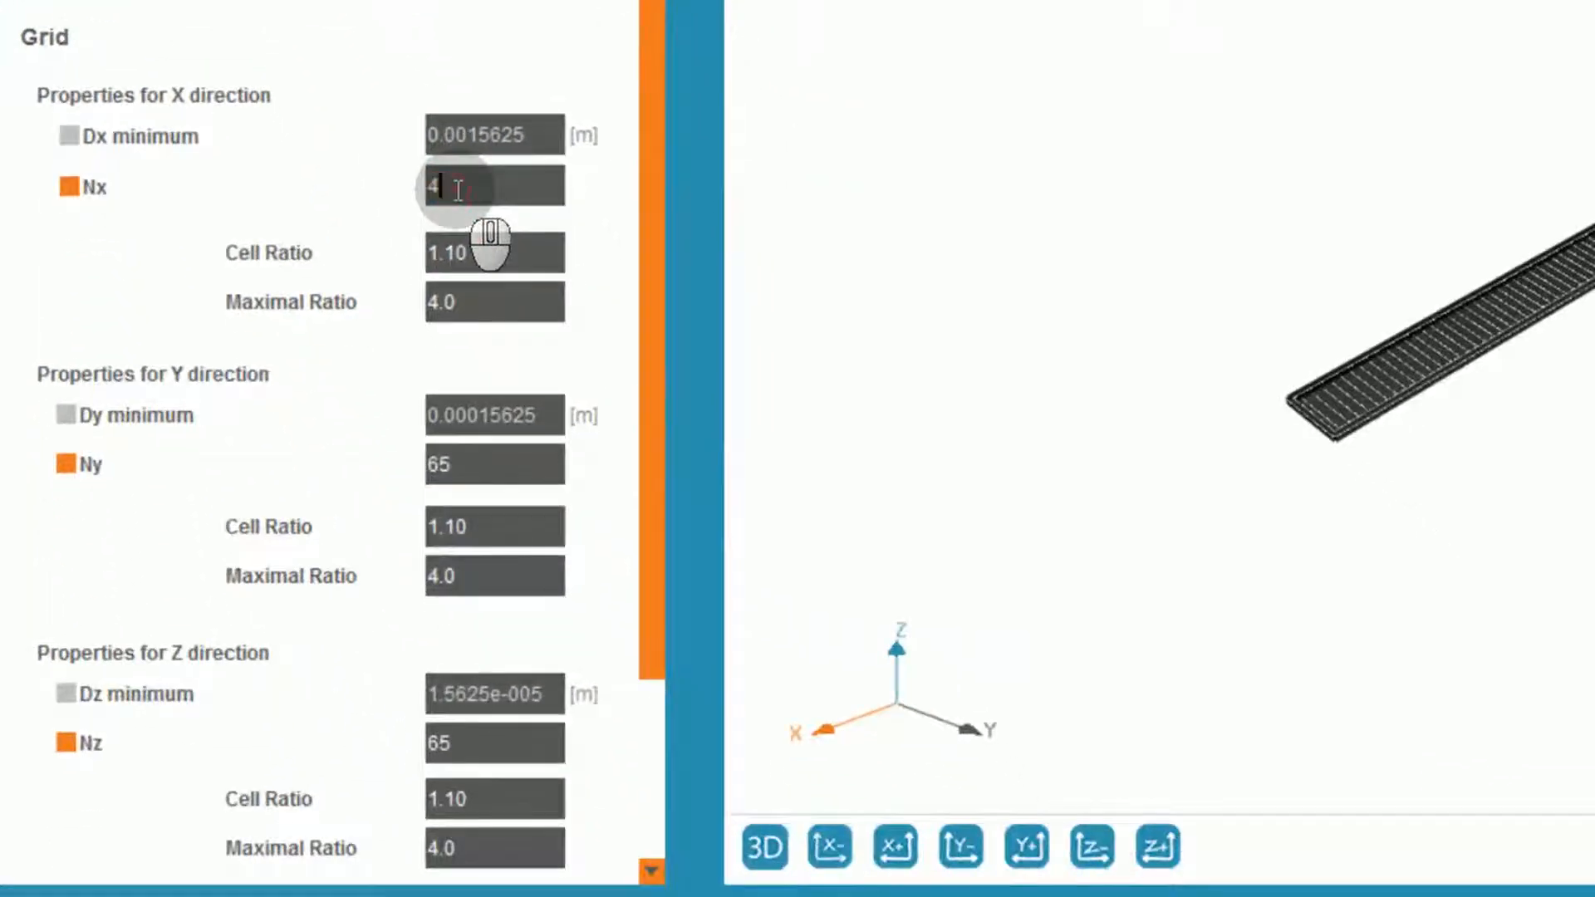
text(1)
double_click(491, 456)
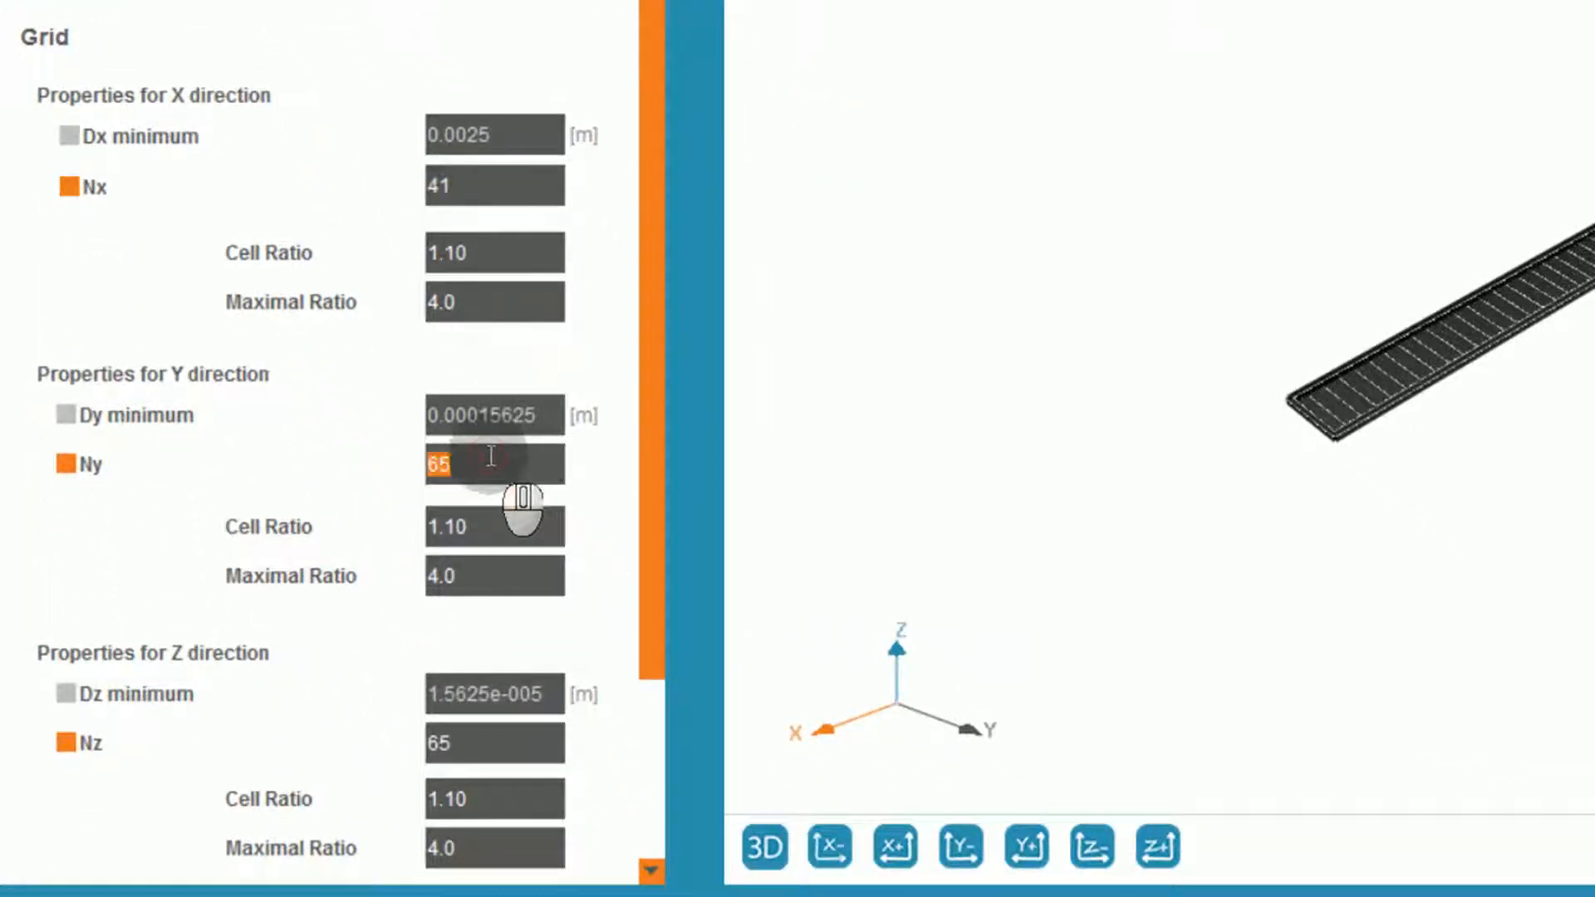
text(11)
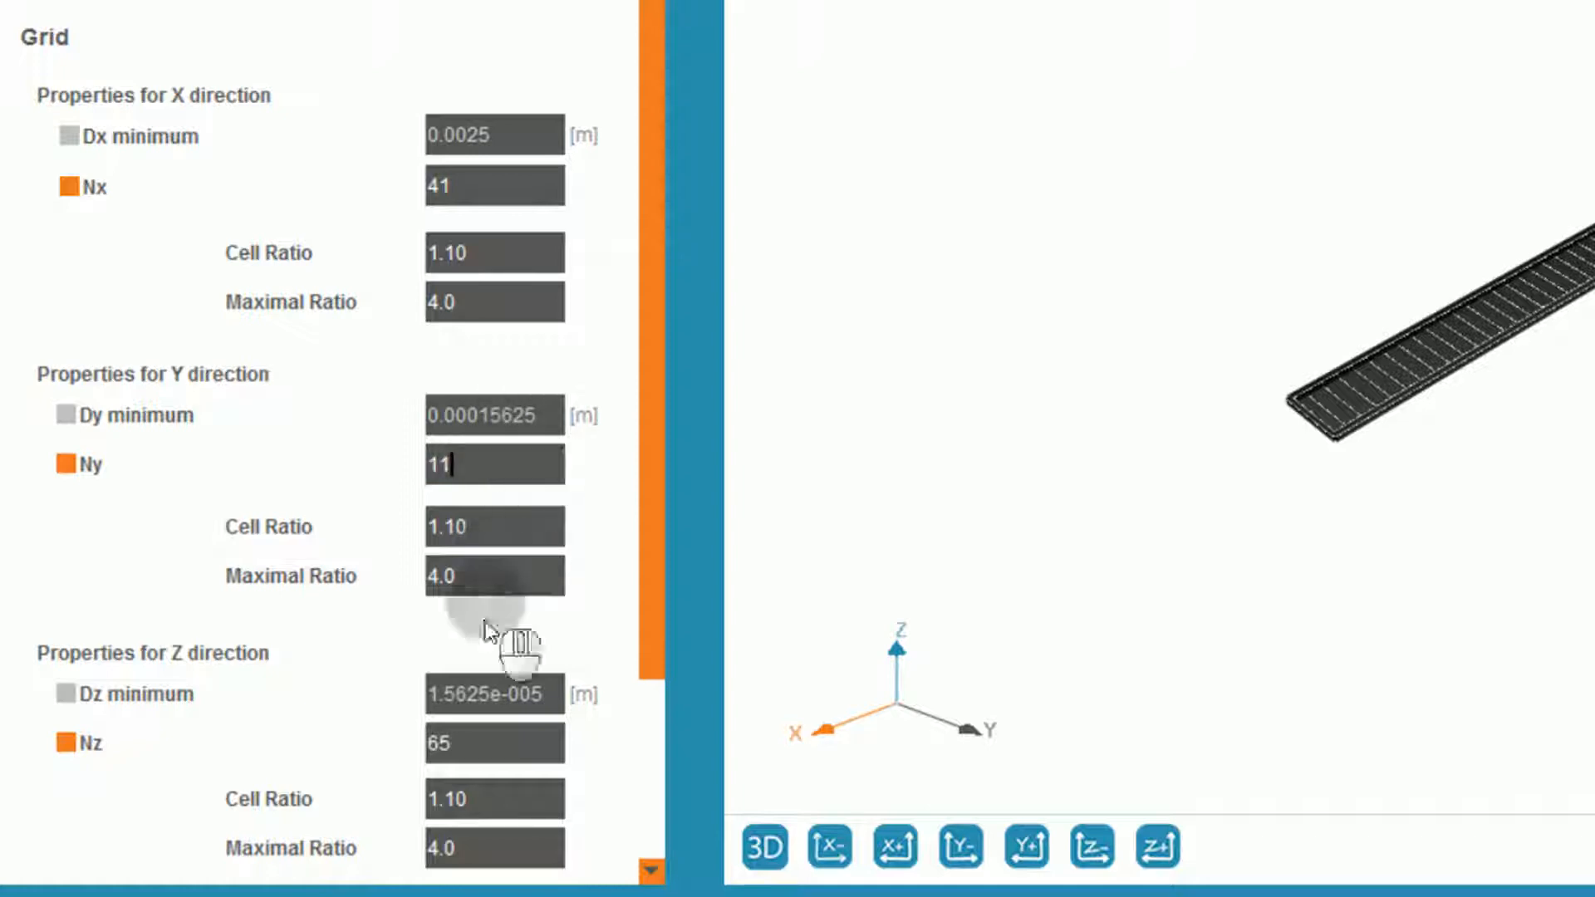
double_click(468, 739)
text(2)
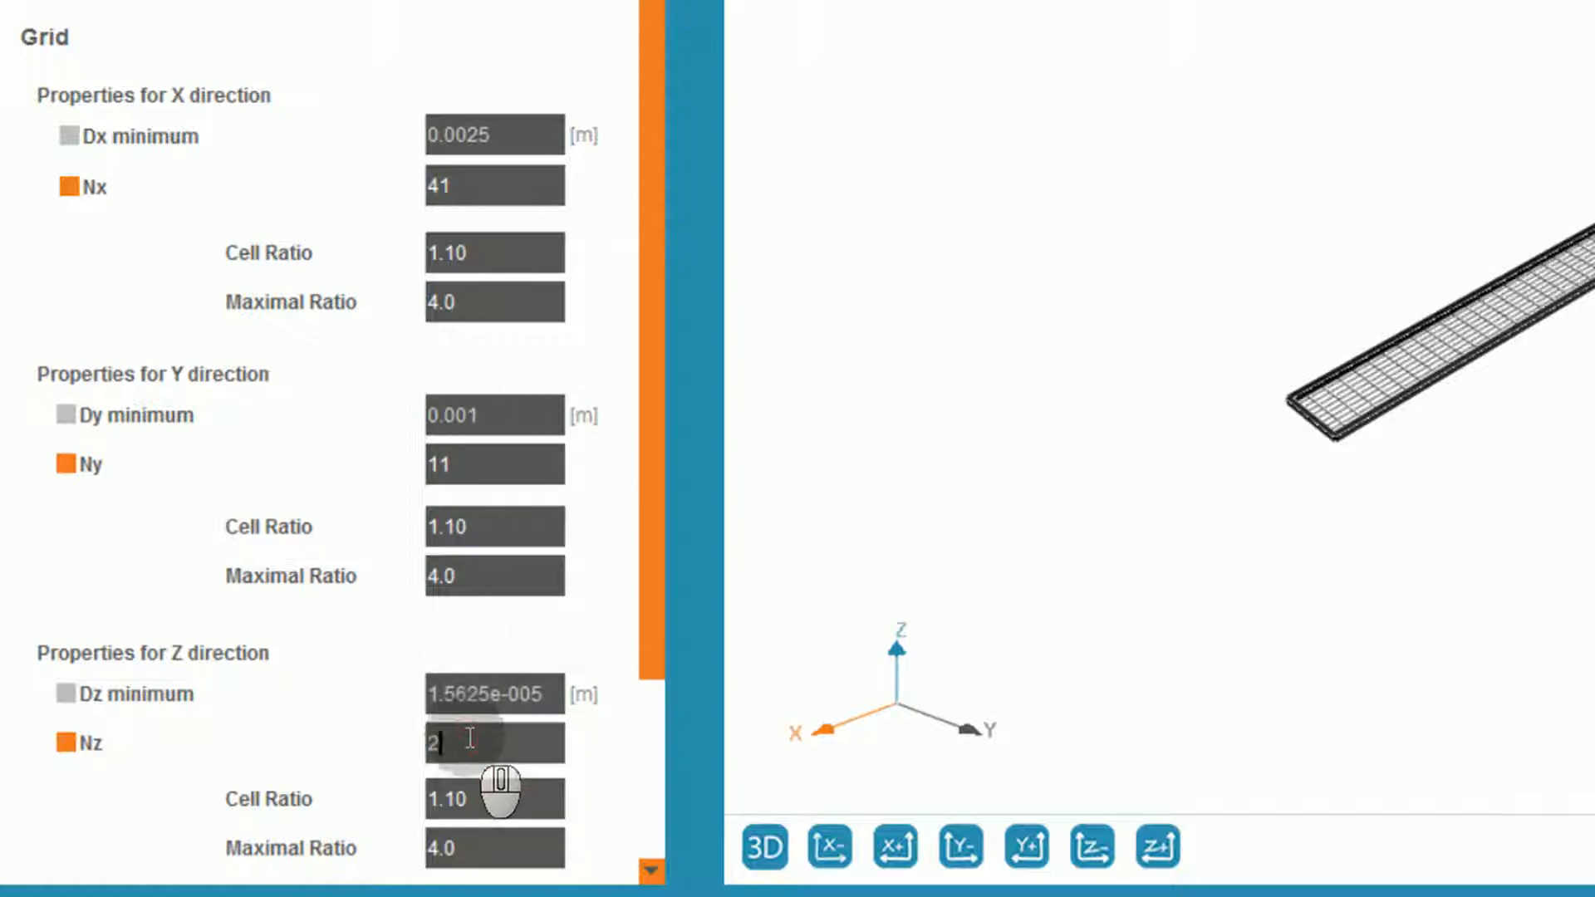
- Set the Cell Ratio to 1.00 and the Maximal Ratio to 1.0 for the X, Y and Z directions
click(483, 255)
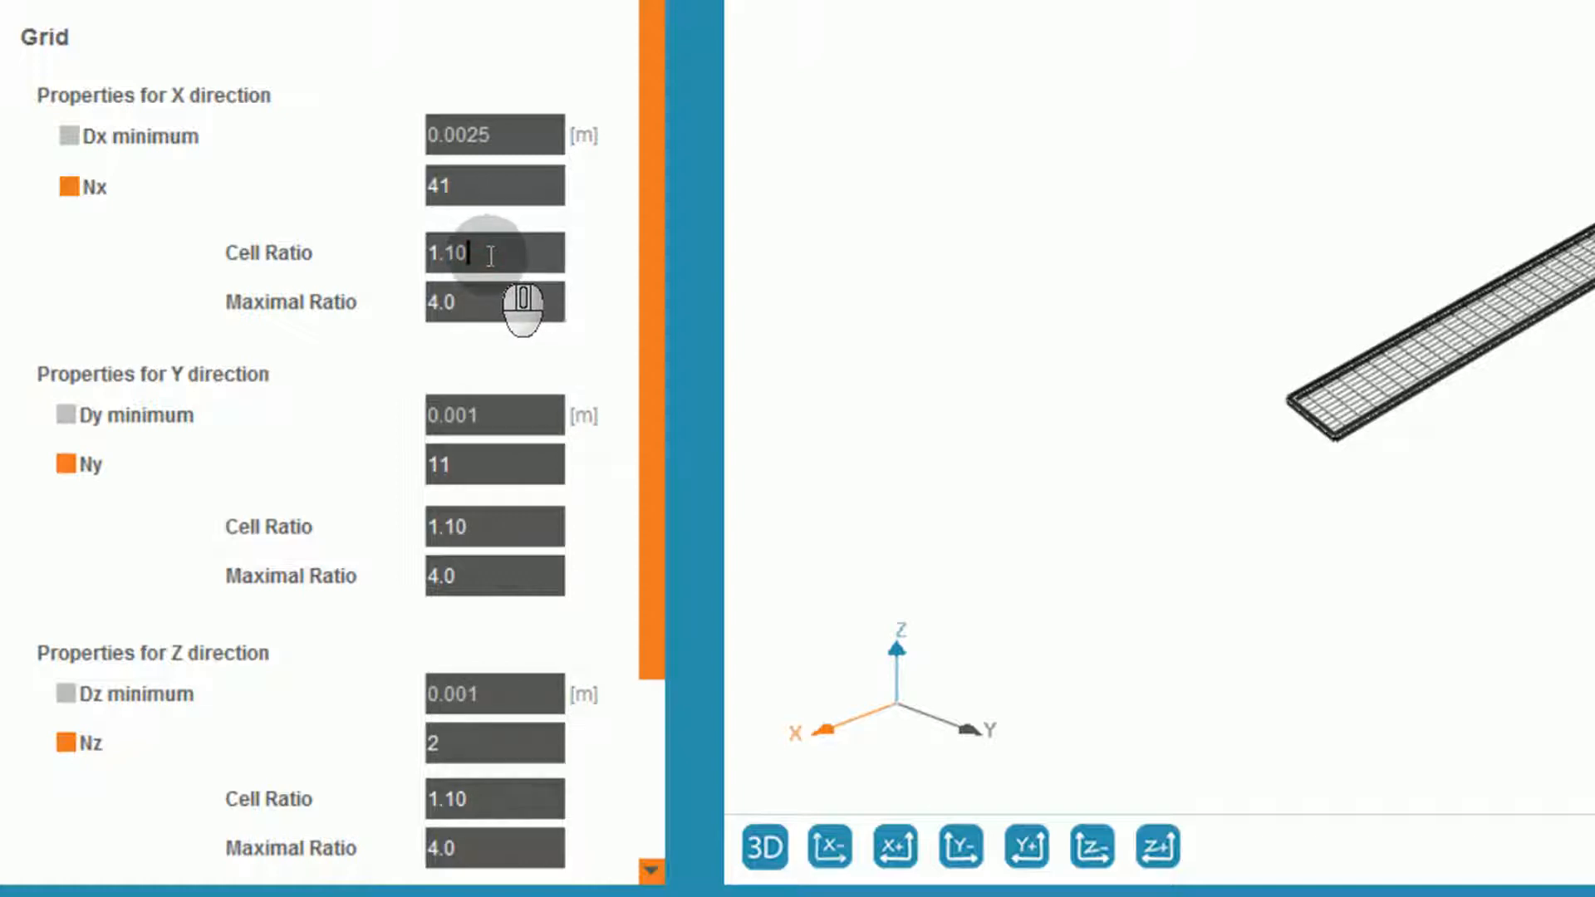
drag(486, 256, 421, 260)
text(1.00)
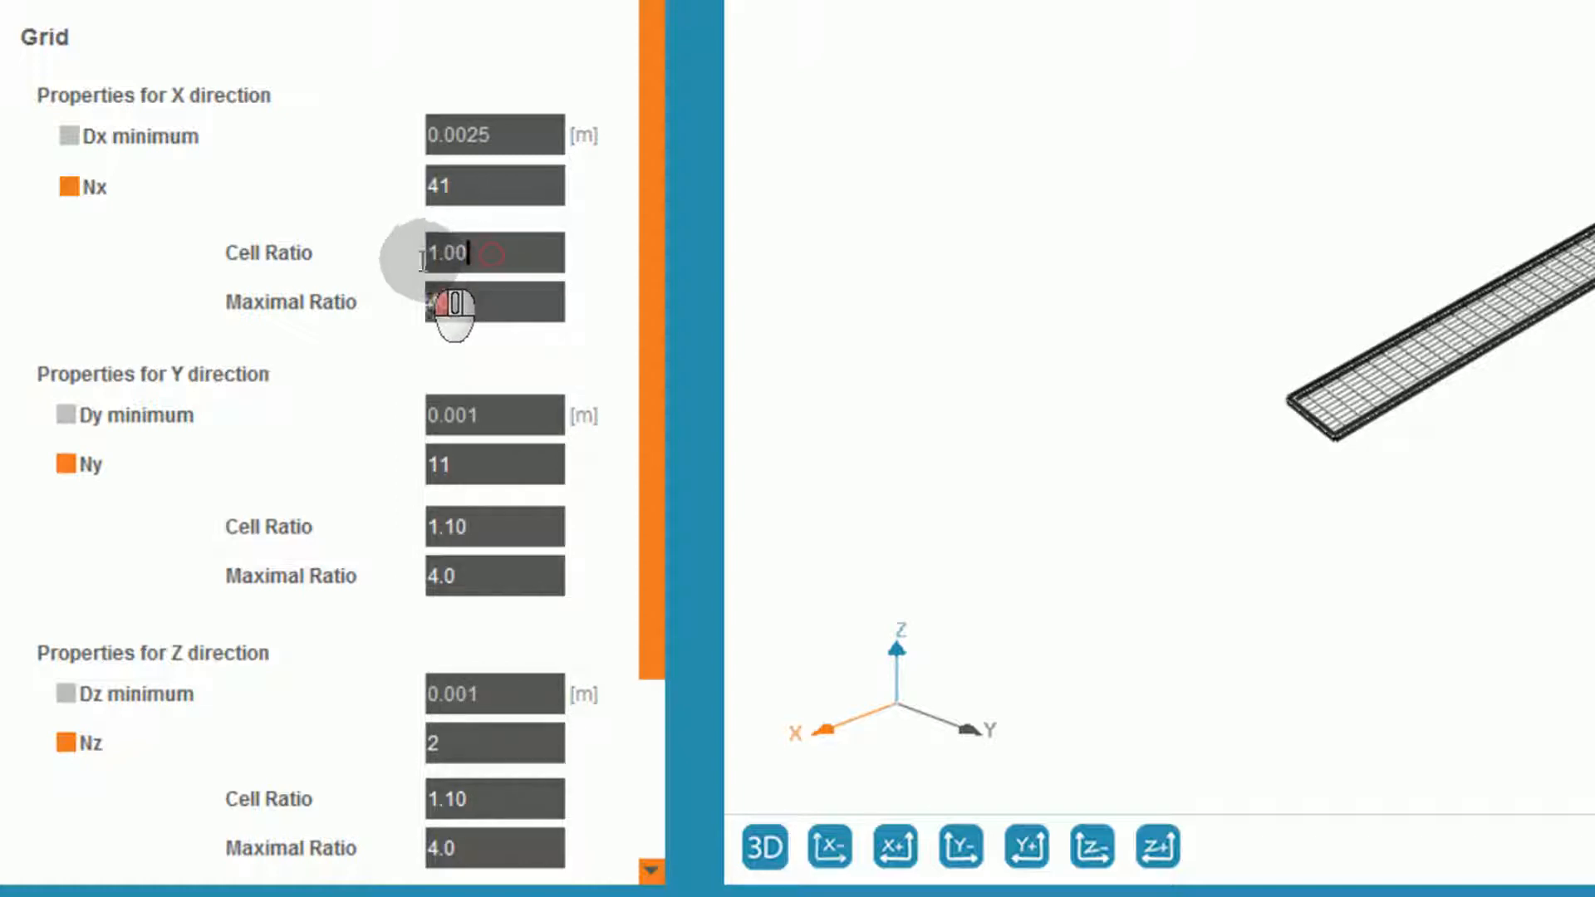
drag(474, 308, 396, 302)
text(1.3)
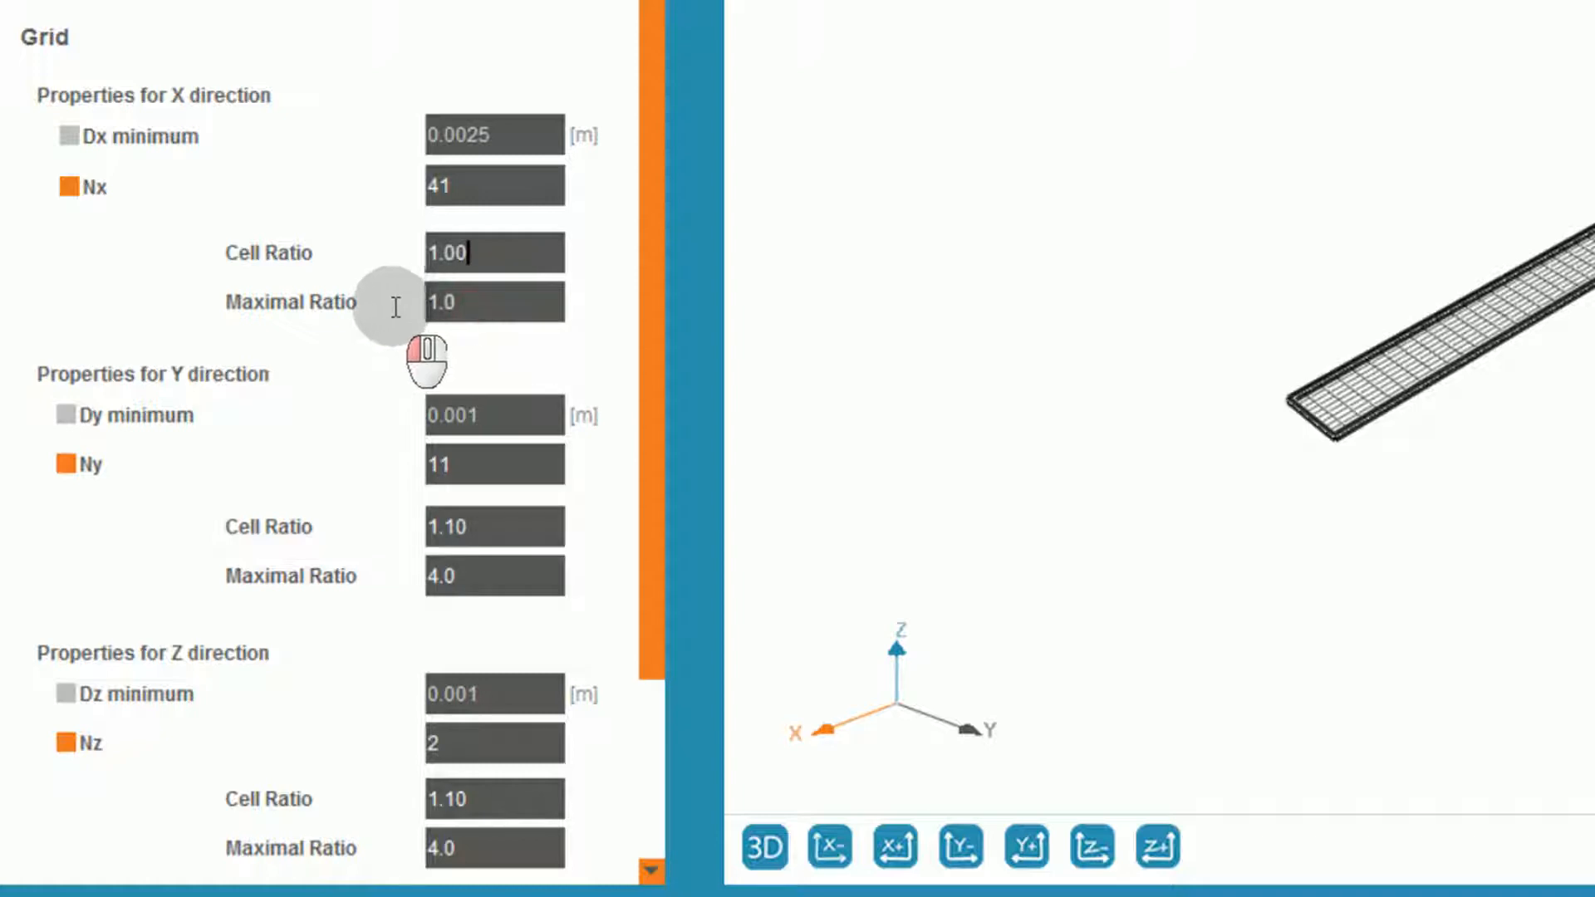
drag(486, 527, 409, 532)
drag(498, 573, 410, 577)
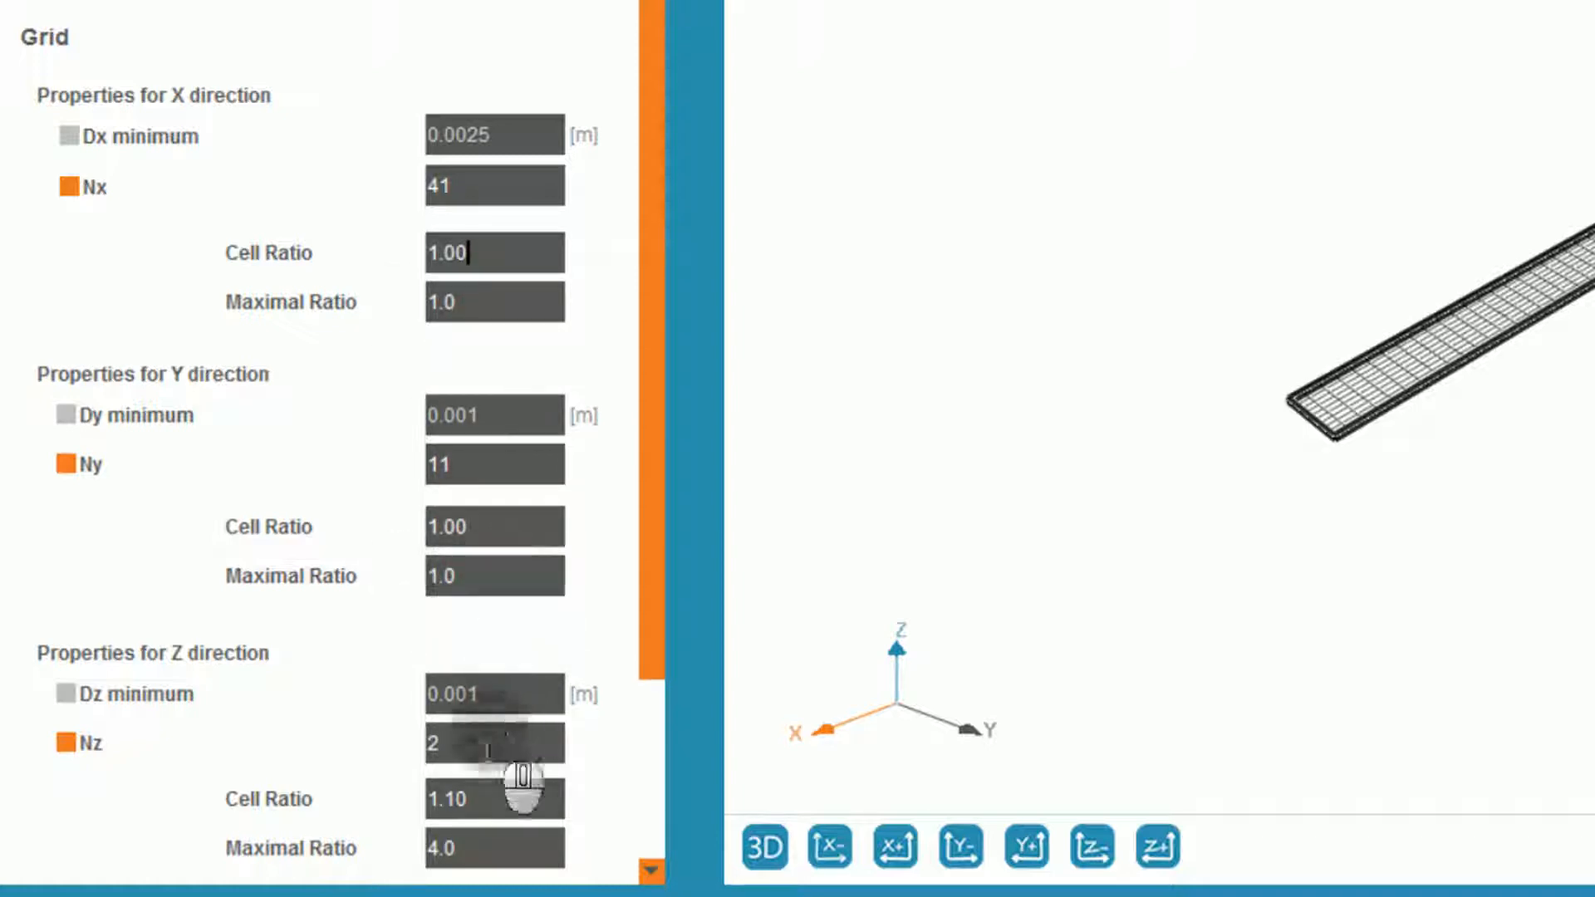
drag(498, 799, 403, 805)
drag(477, 843, 411, 847)
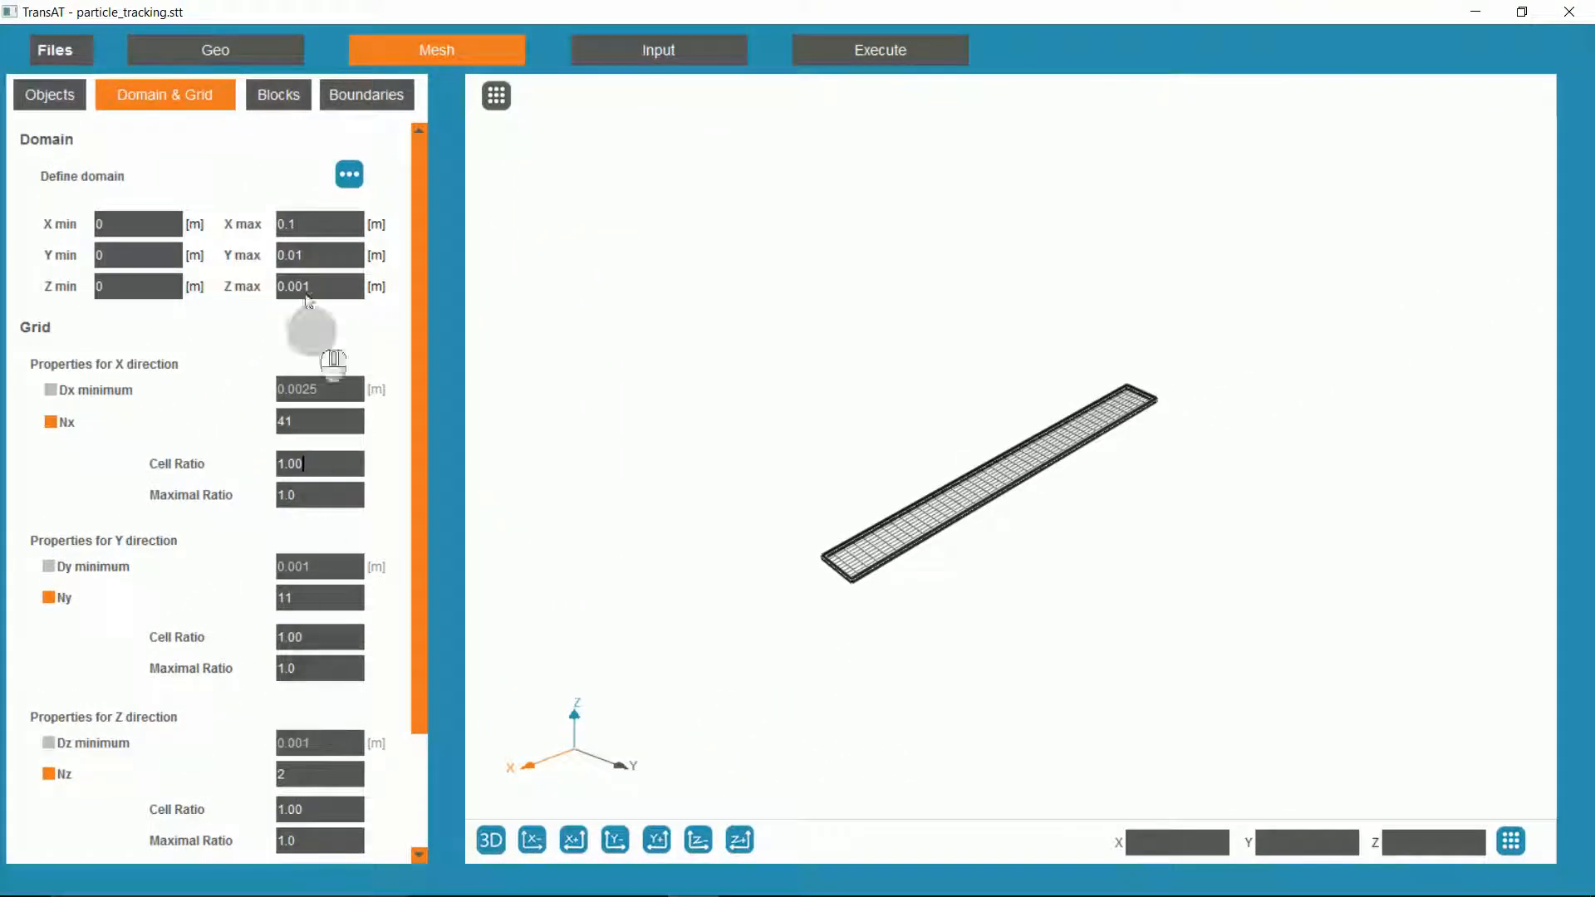
- Divide the mesh block into 3 new blocks along the X direction, keeping 1 in Y and Z
click(283, 98)
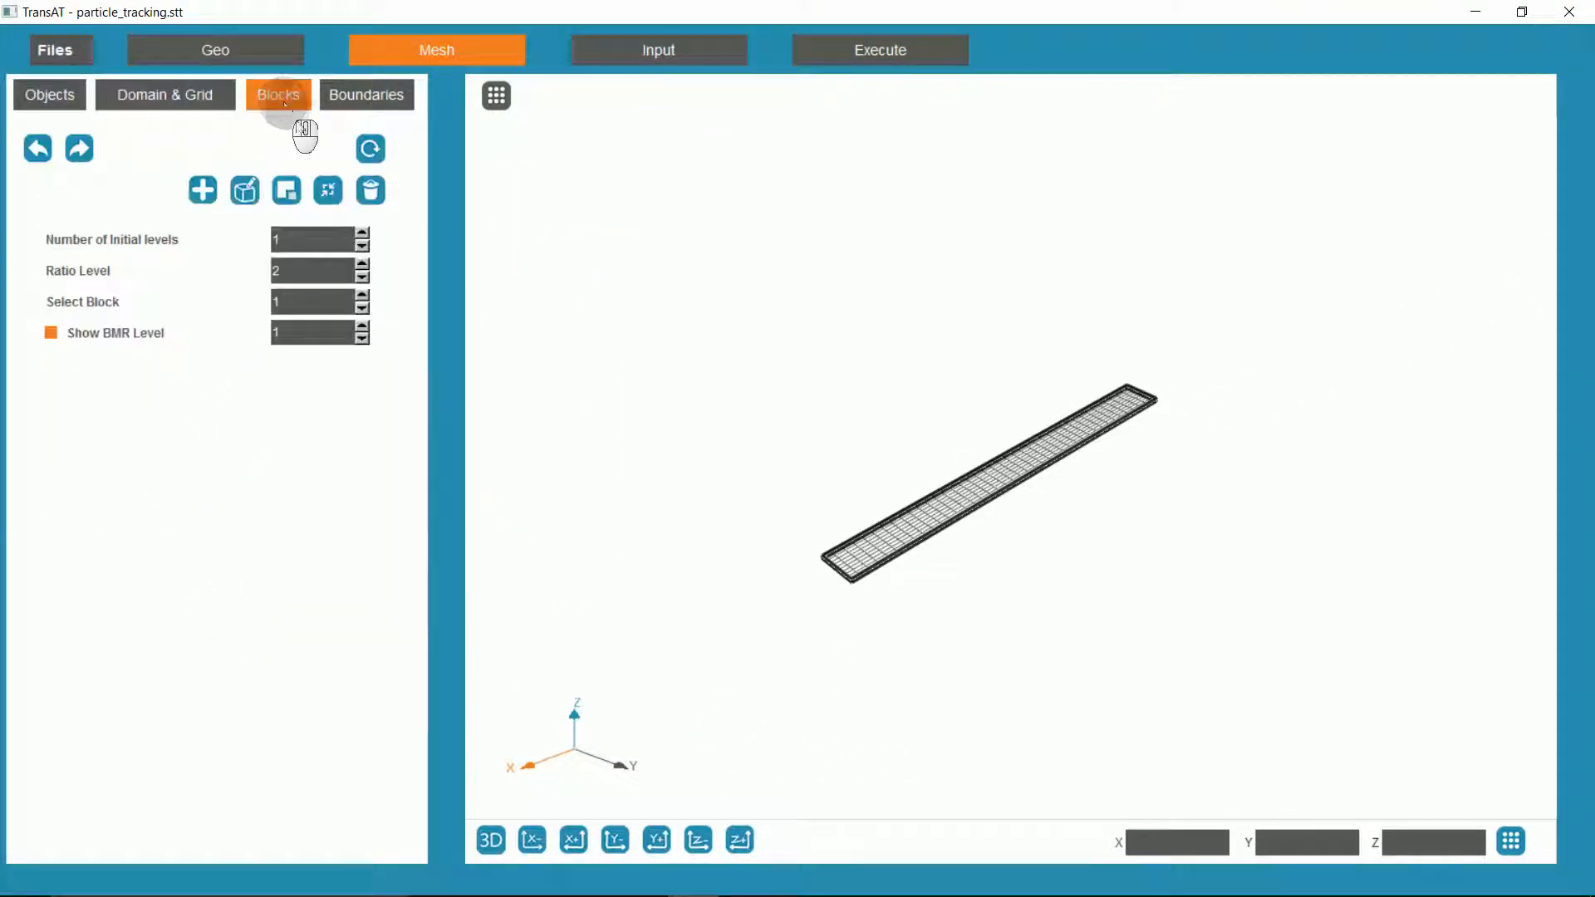
click(329, 190)
click(269, 188)
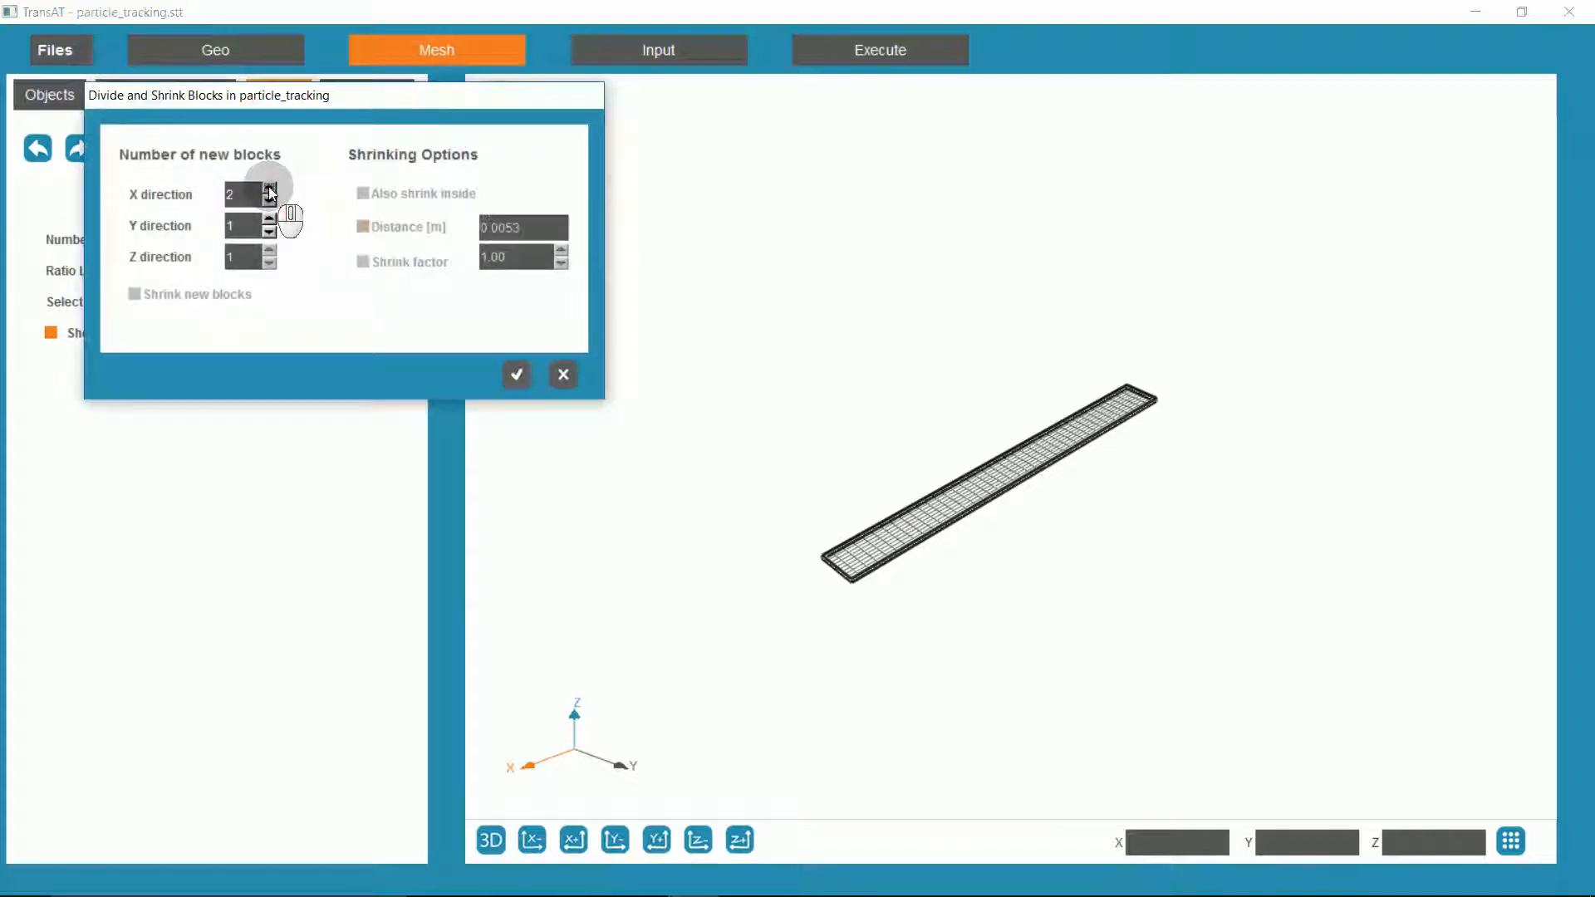
click(515, 375)
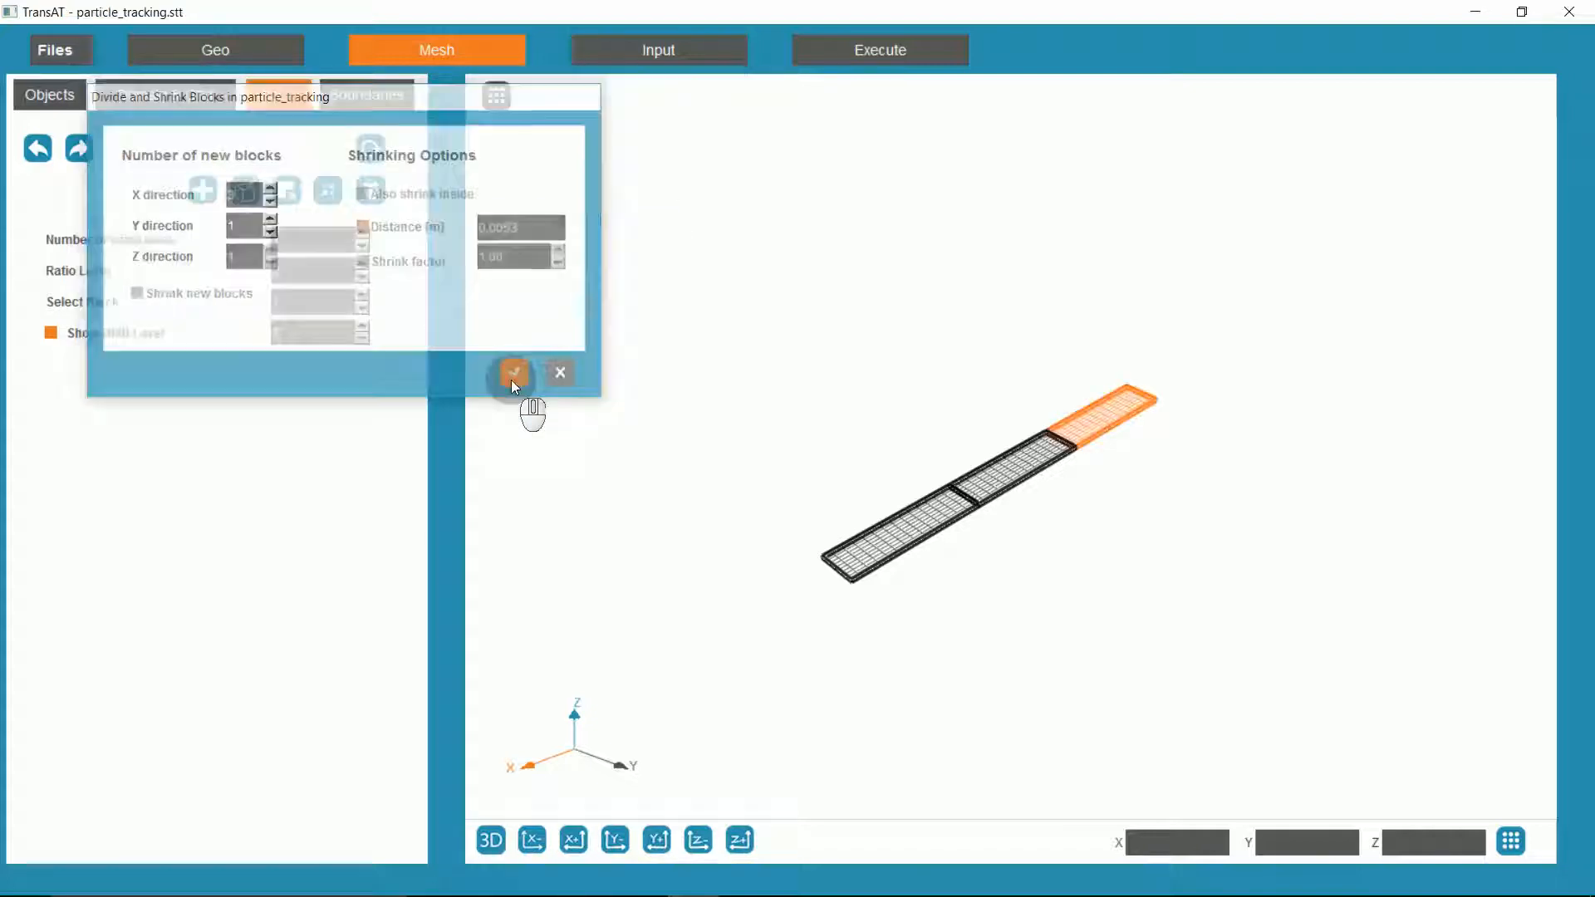
- Add four new boundary conditions to the mesh boundaries
click(385, 99)
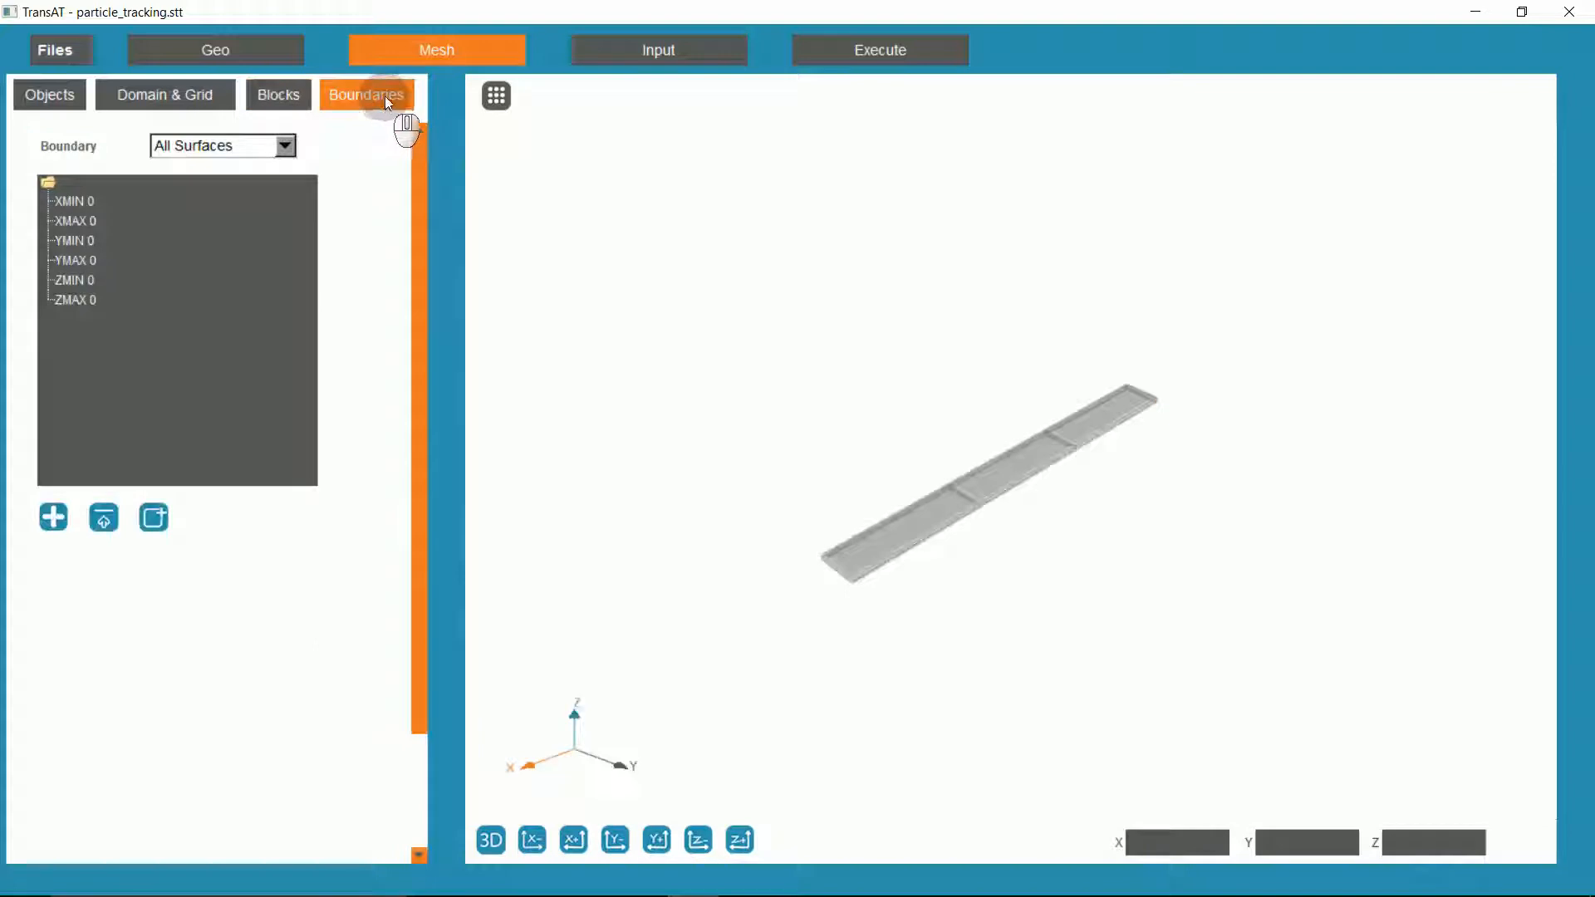
click(61, 528)
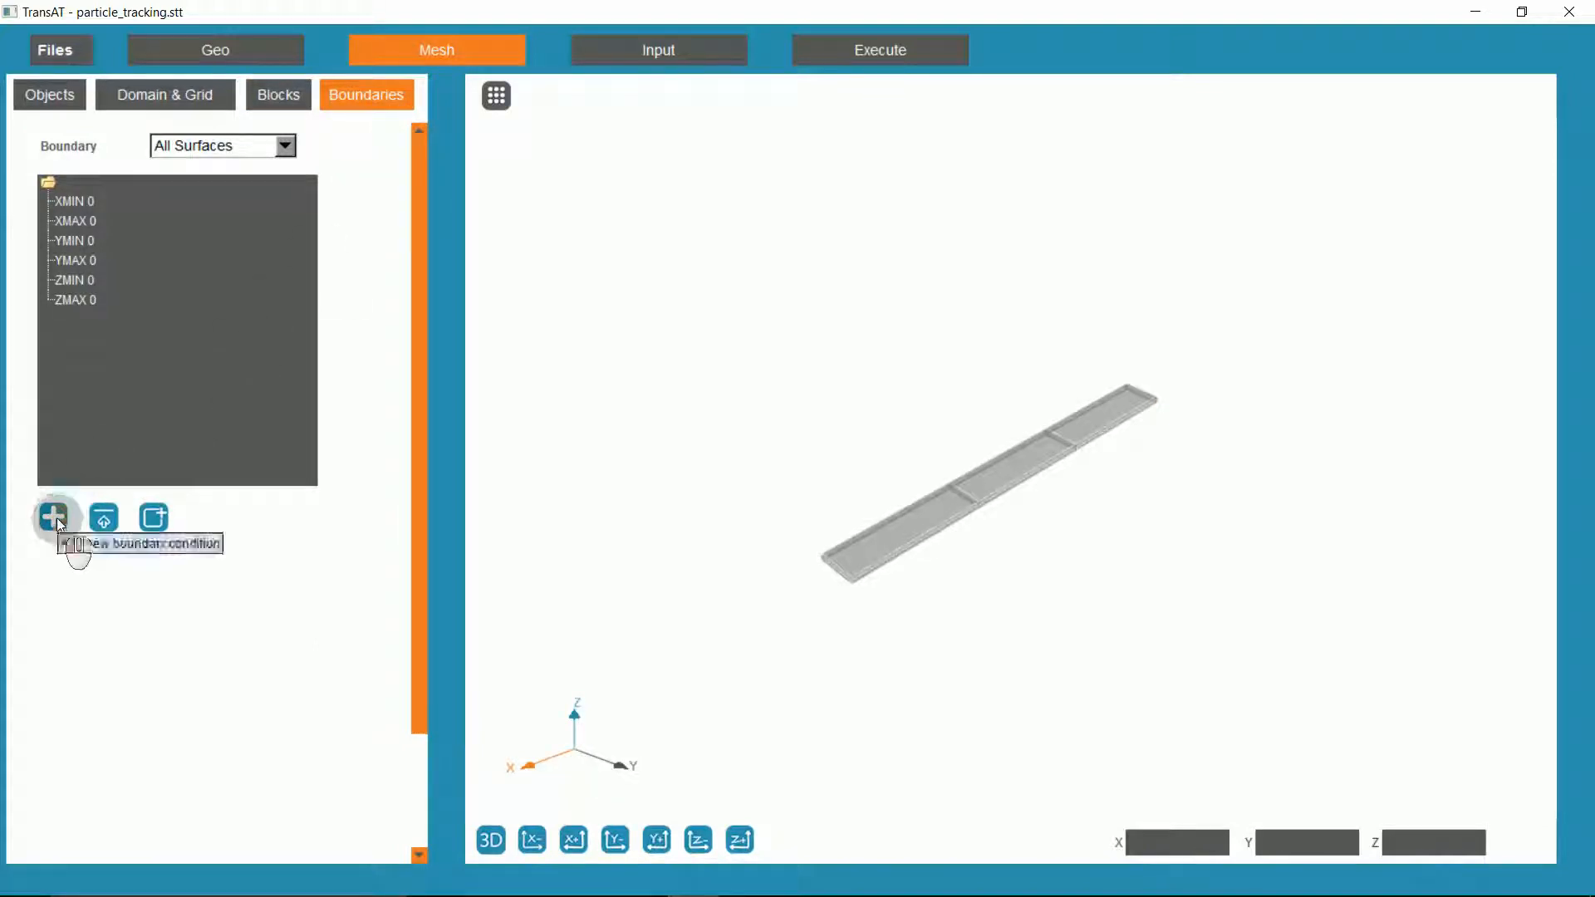
click(58, 521)
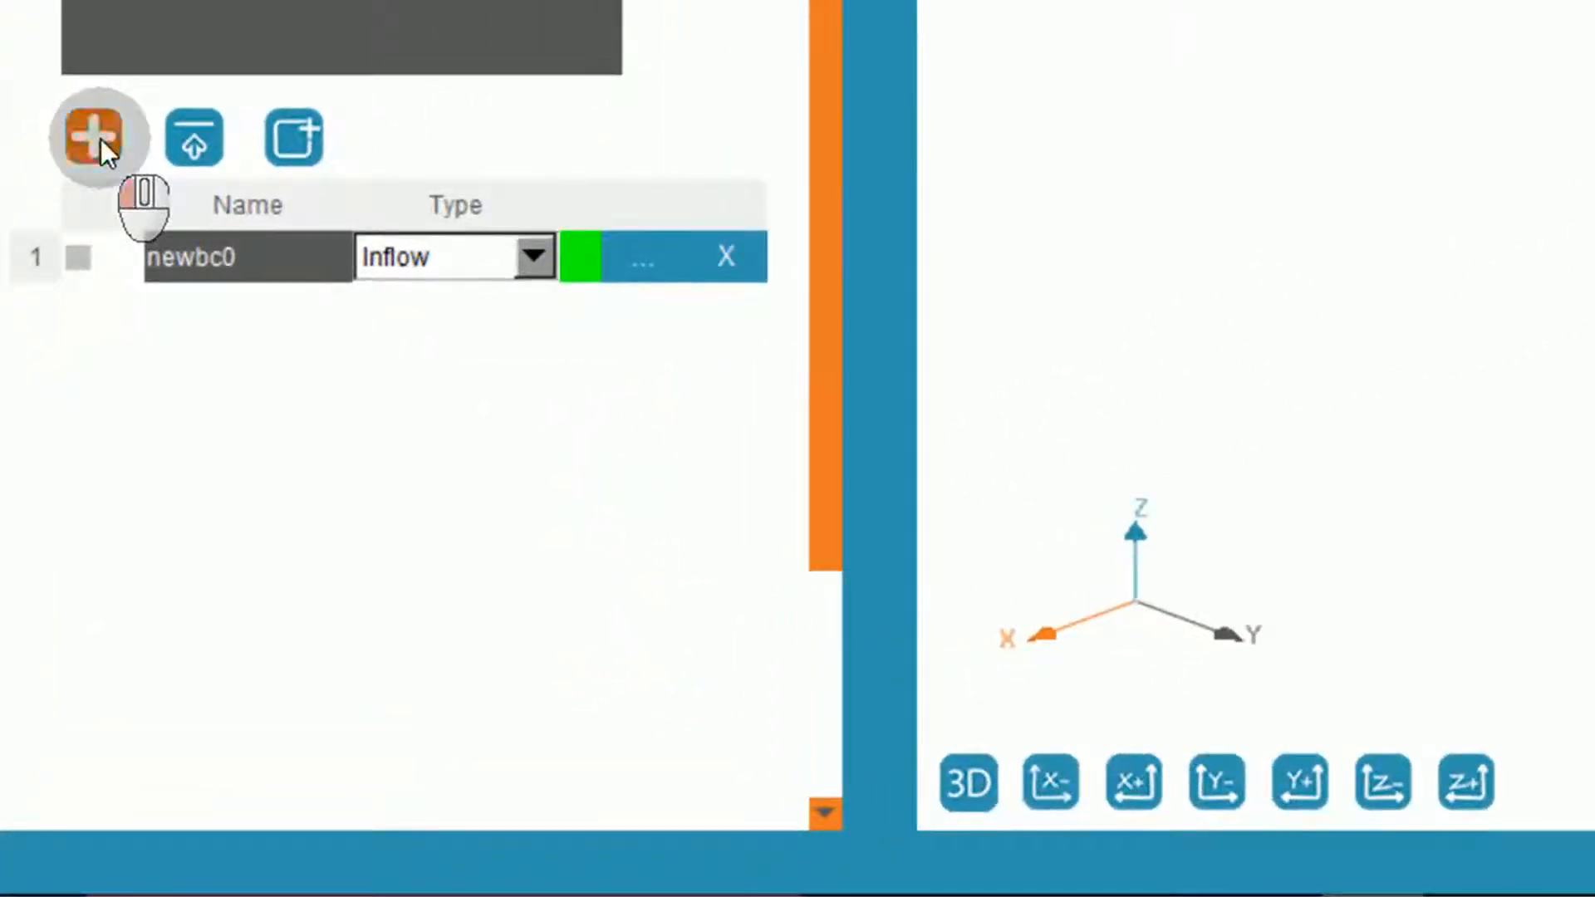
click(100, 138)
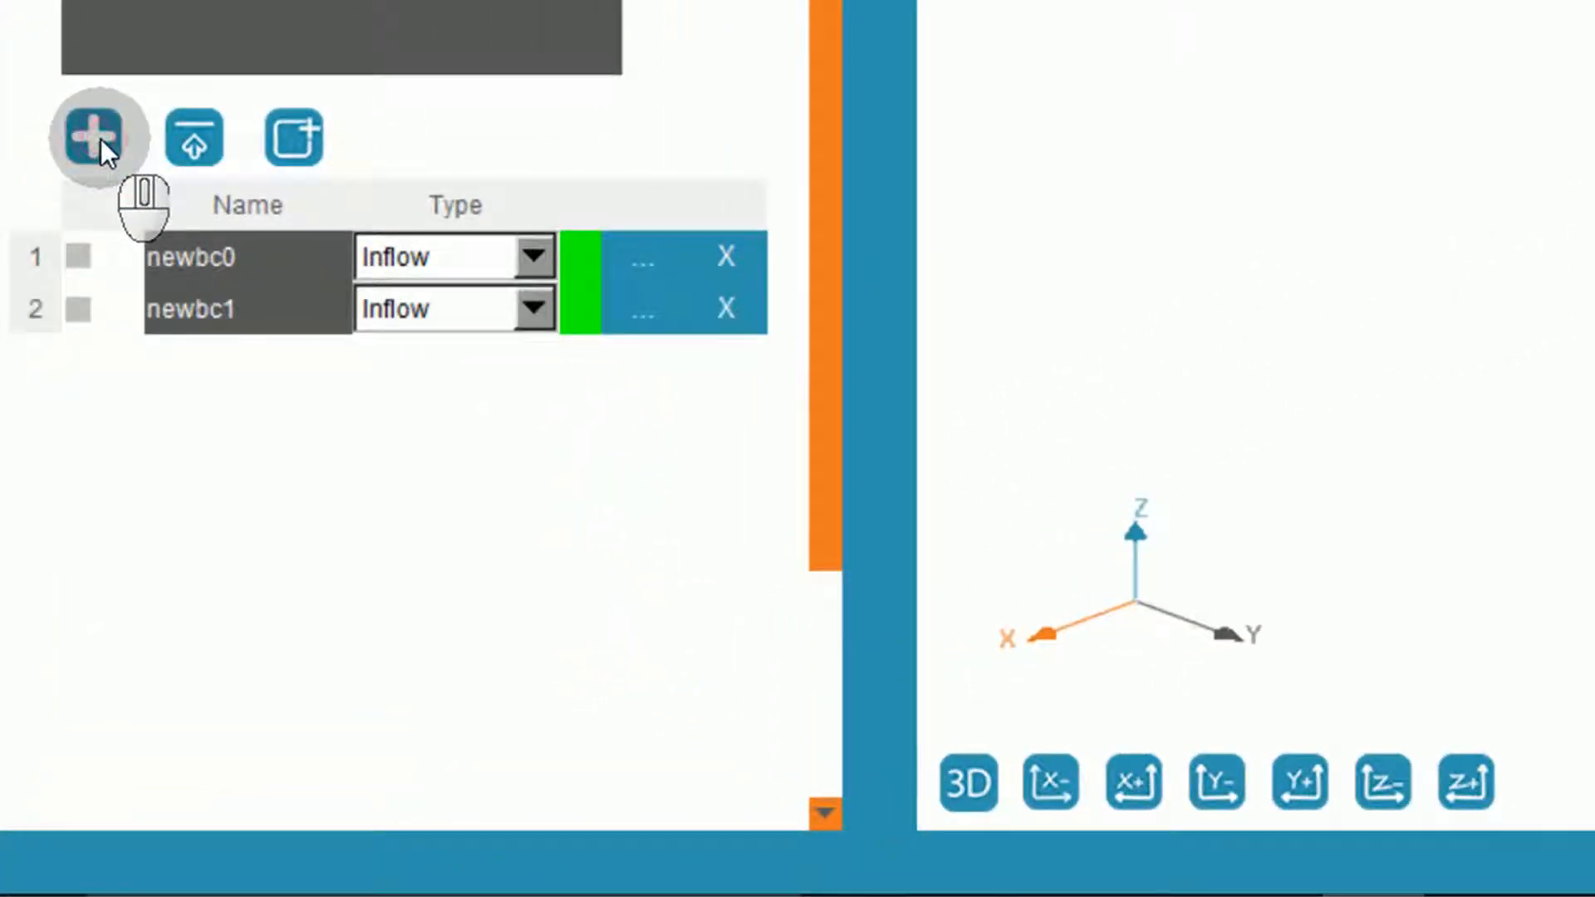
click(98, 138)
click(98, 138)
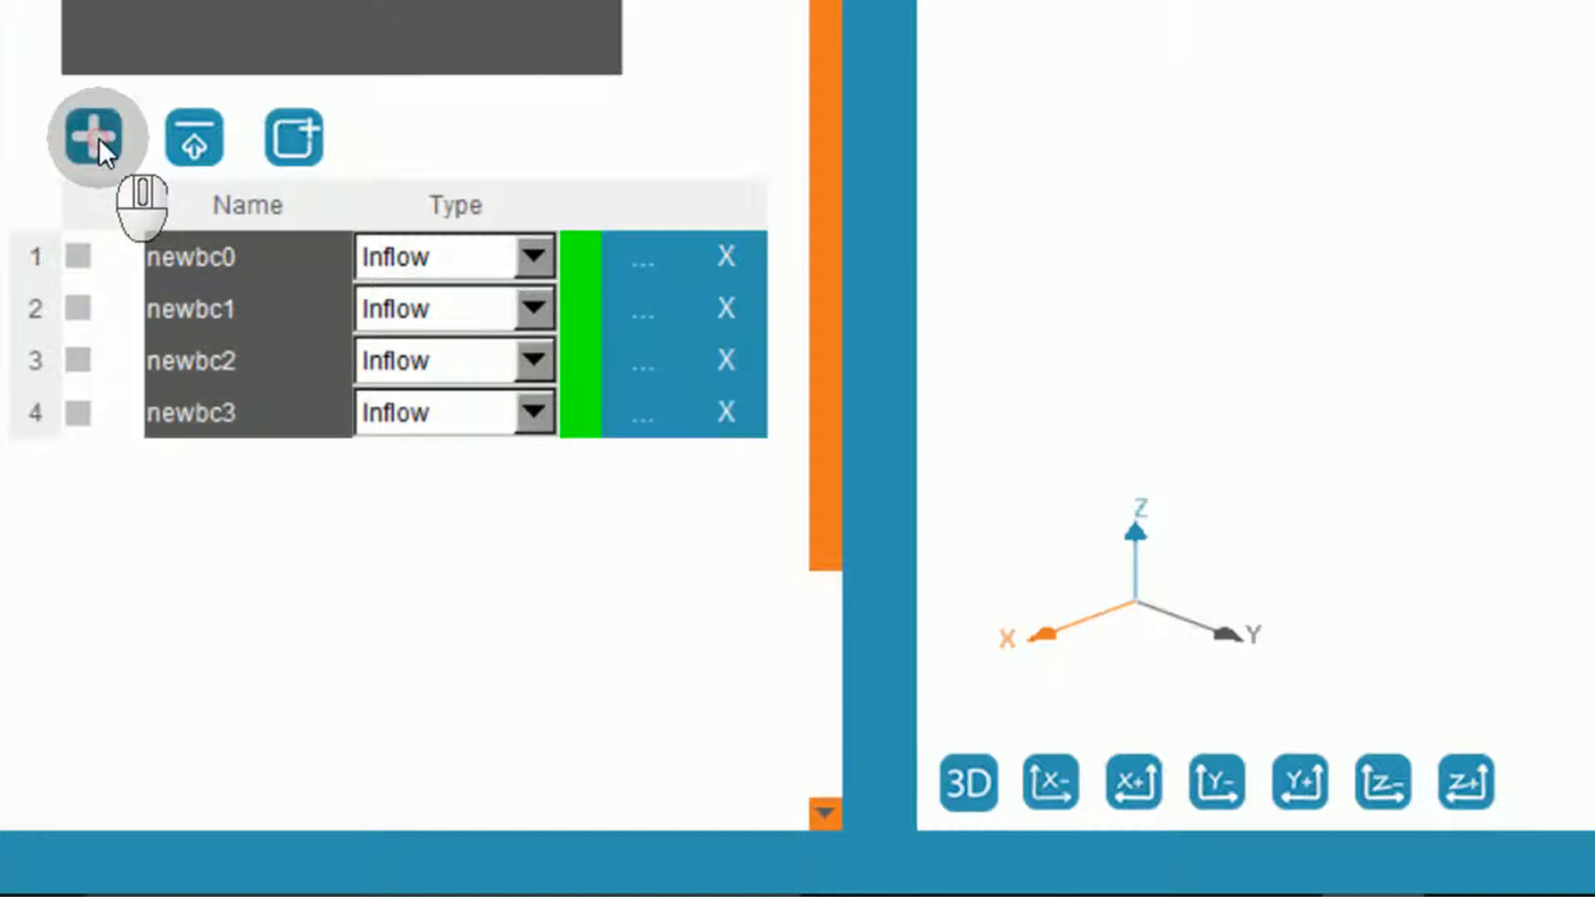
- Rename the four boundary conditions inlet, outlet, wall and inlet_part, in list order
double_click(190, 260)
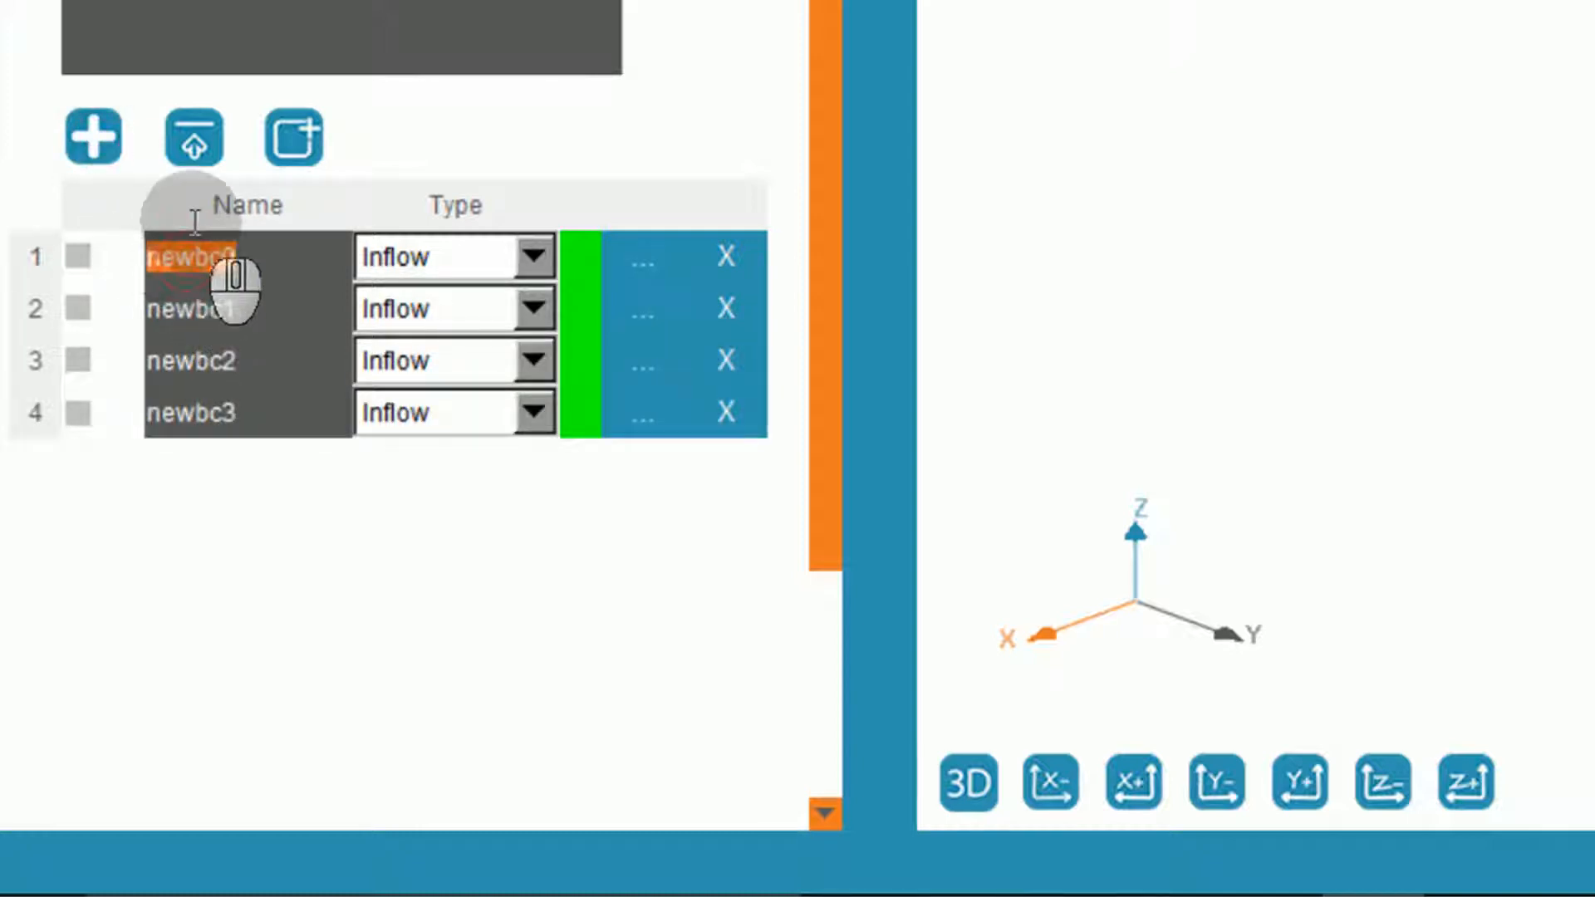
double_click(181, 310)
text(outlet)
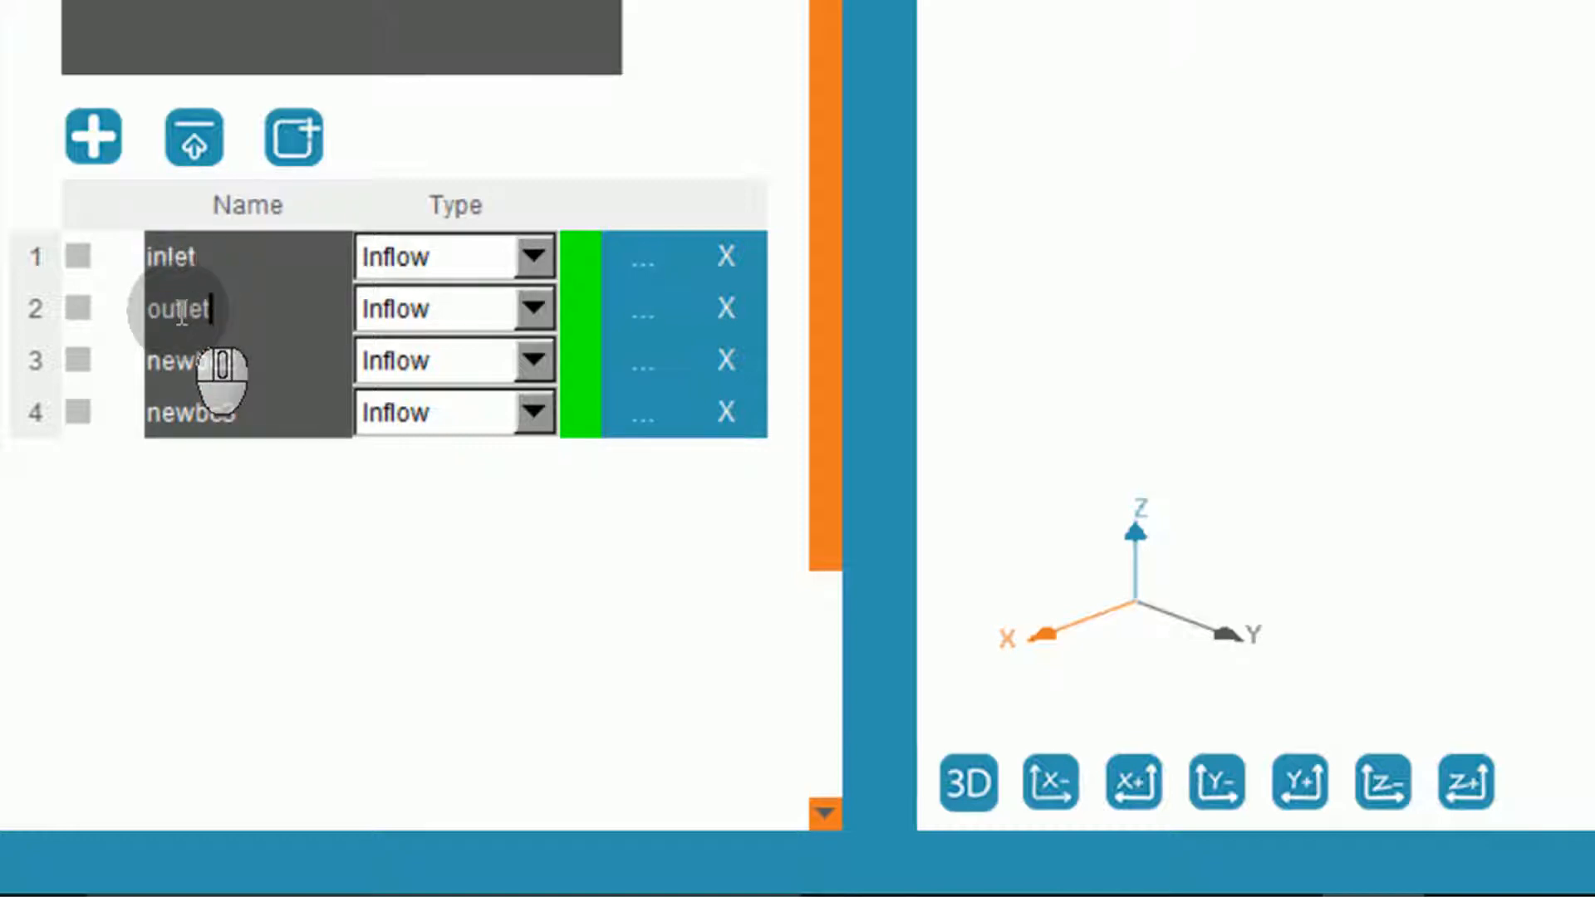
double_click(142, 359)
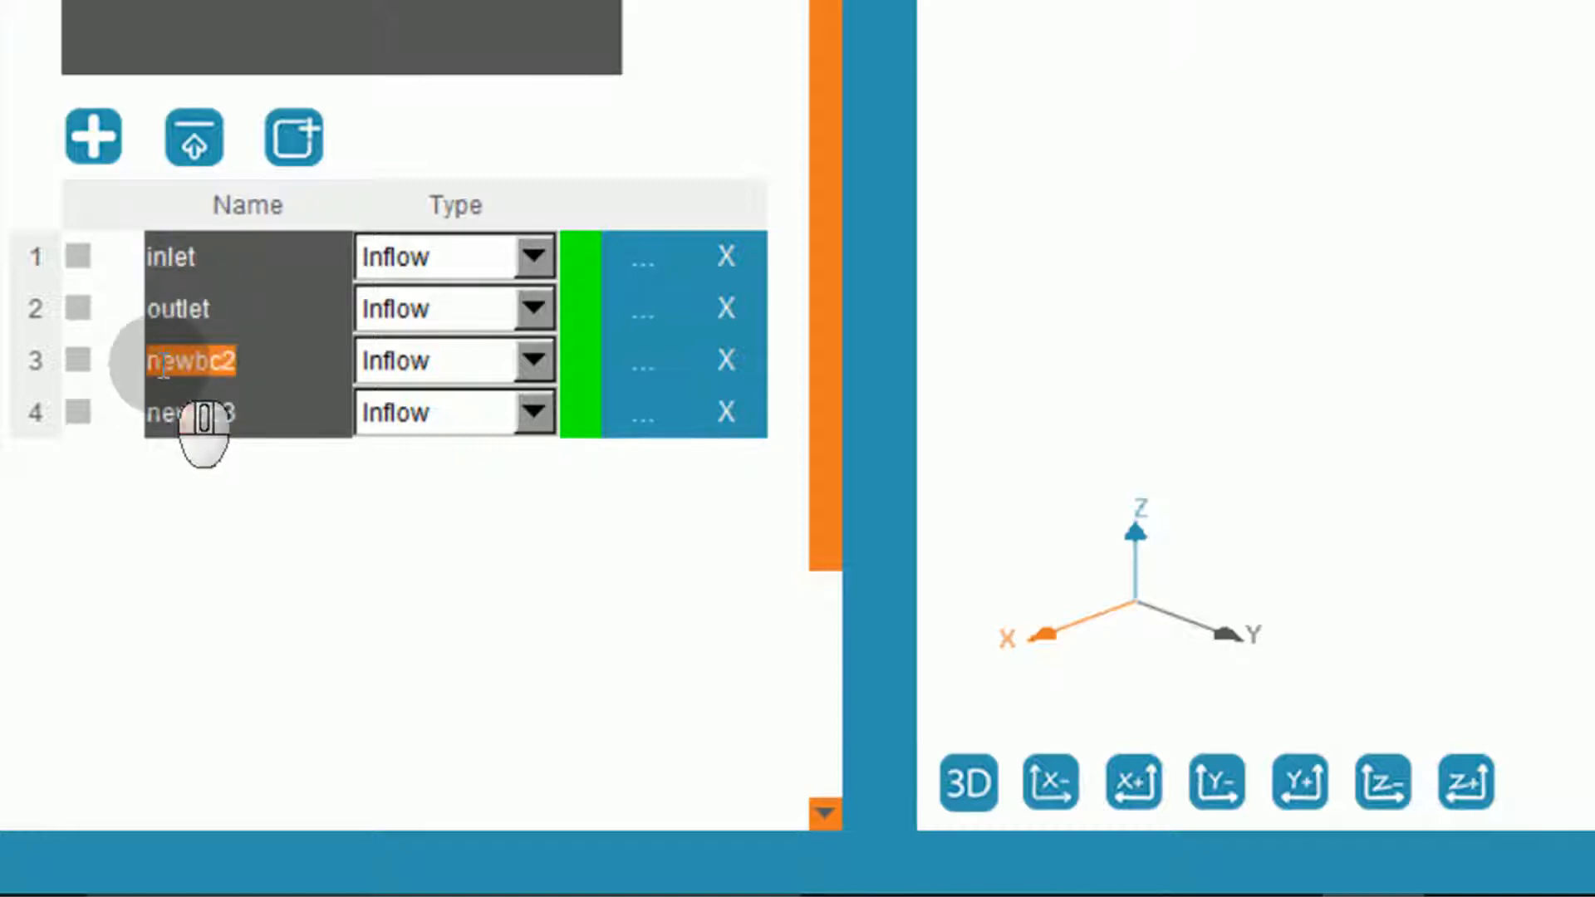
text(wall)
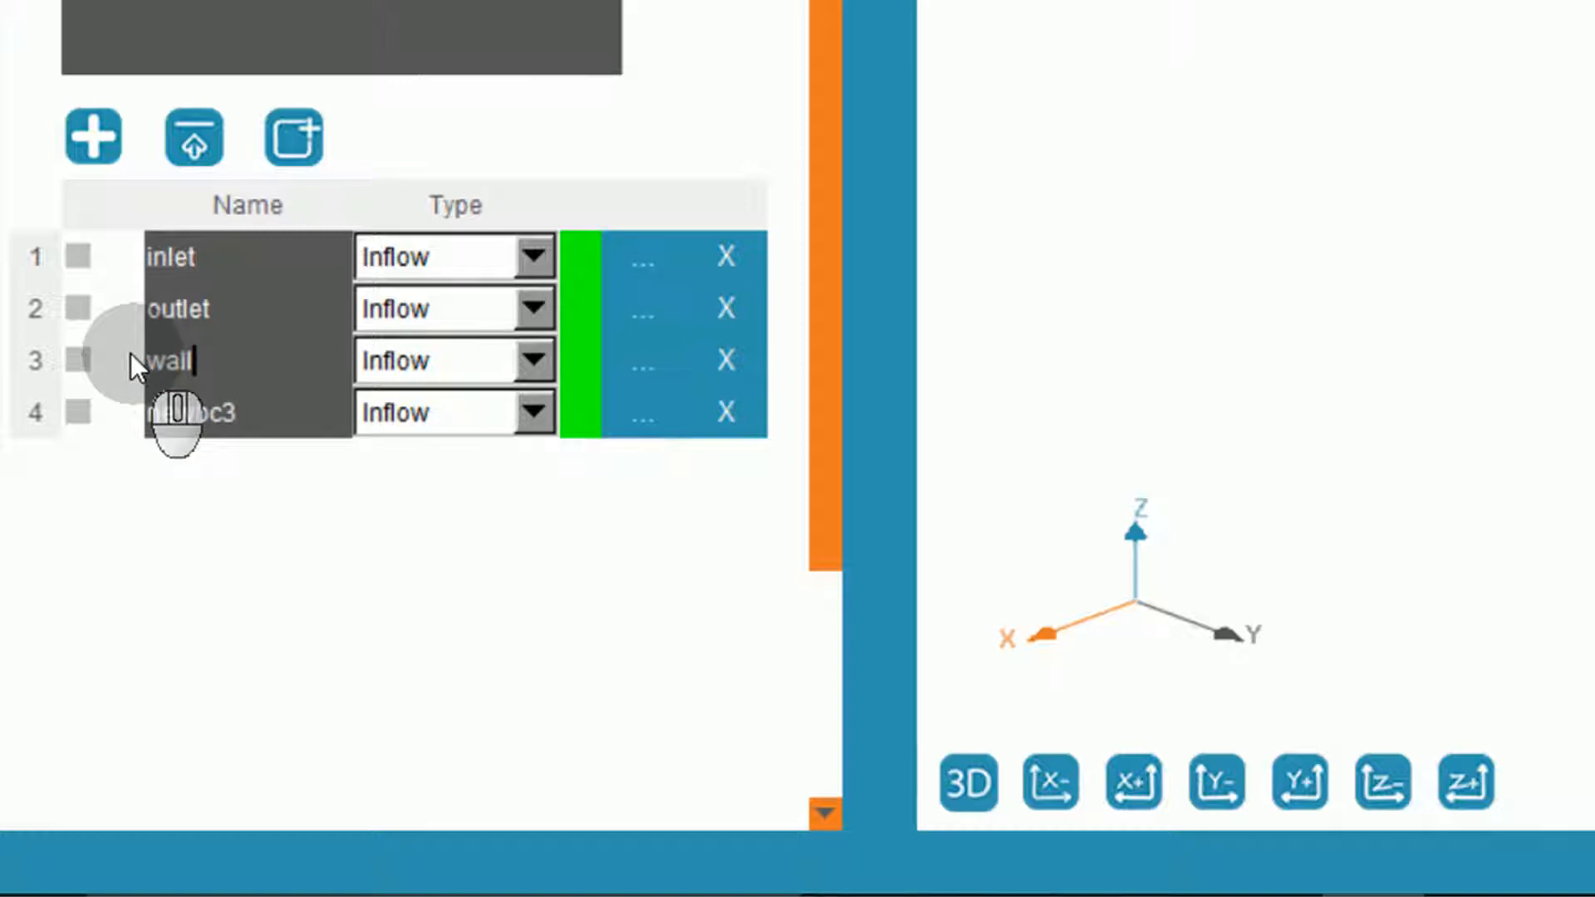
click(164, 409)
double_click(164, 410)
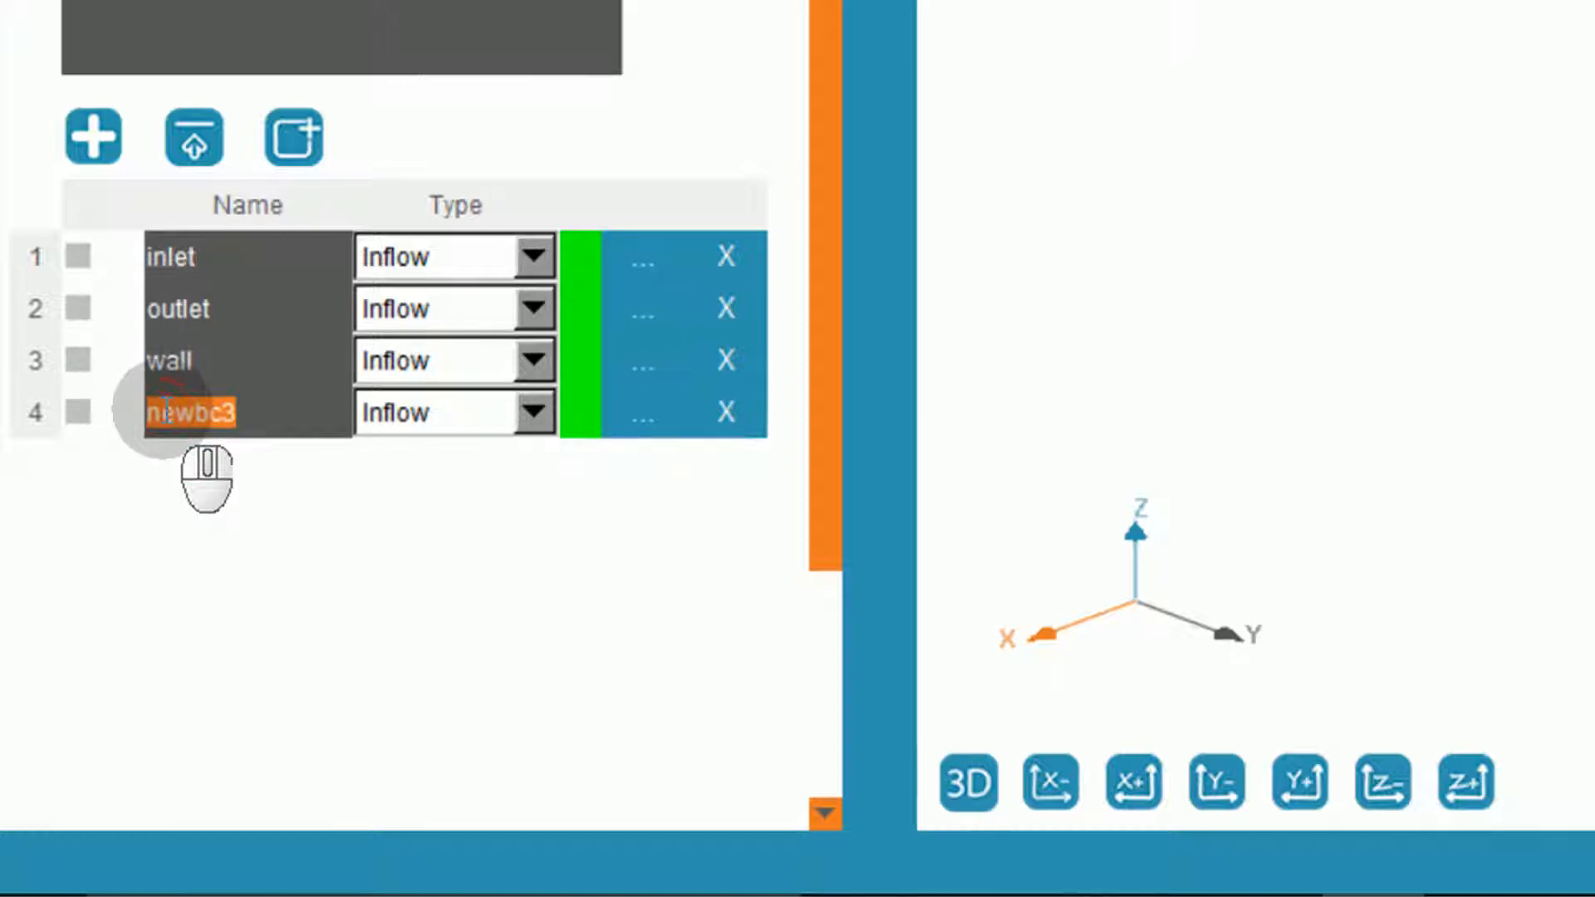
text(inlet_part)
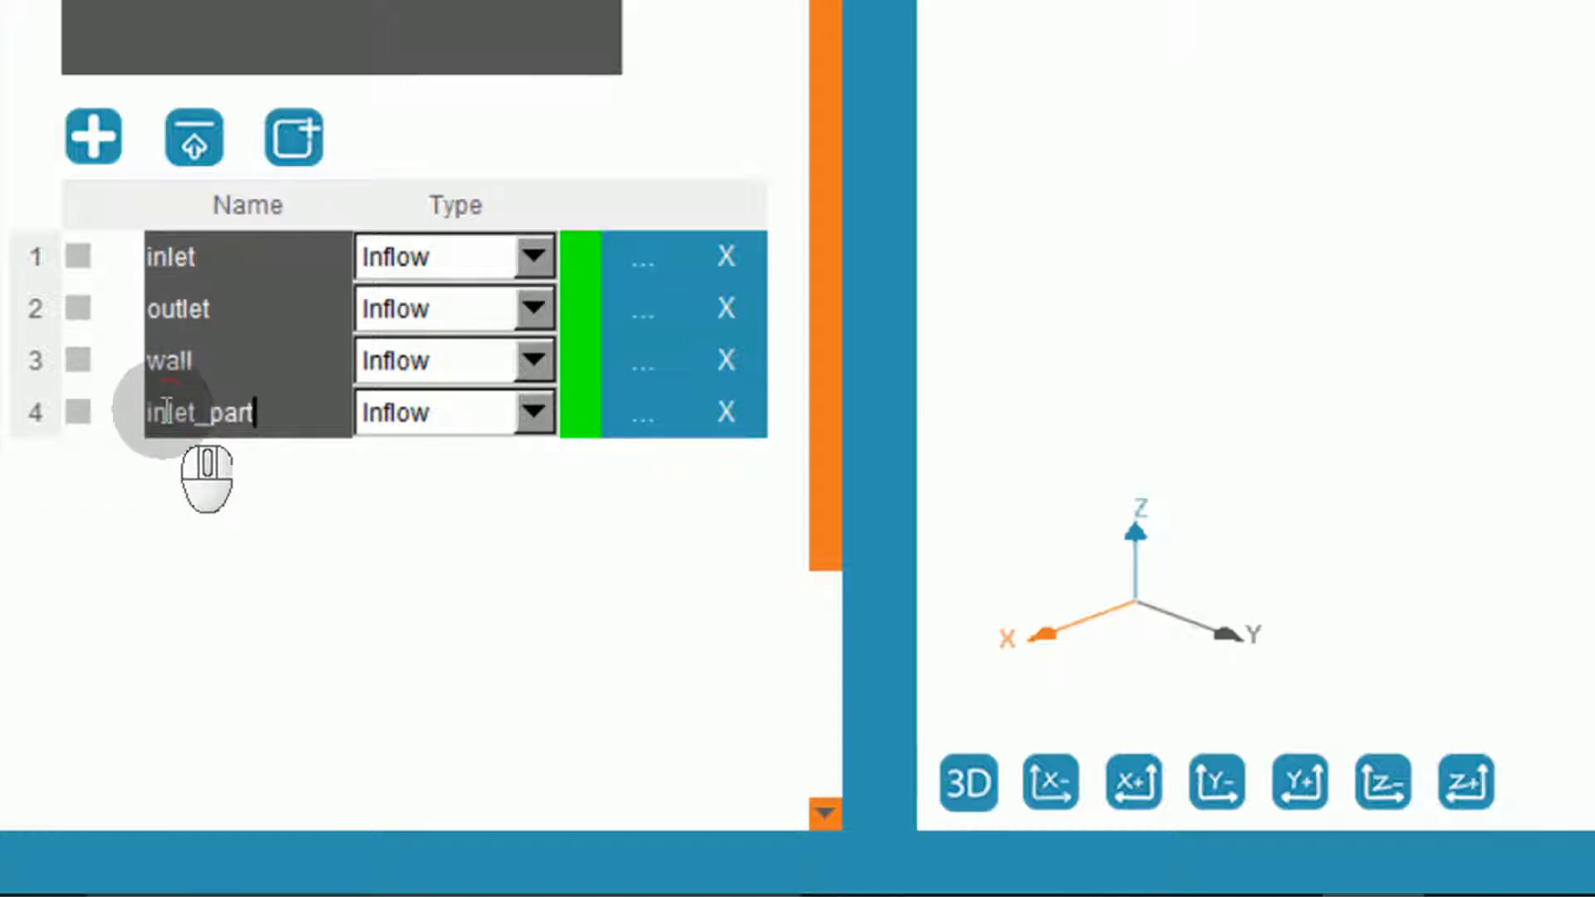
- Set the boundary types to Outflow for outlet and Wall for wall, keeping Inflow for inlet_part
click(396, 302)
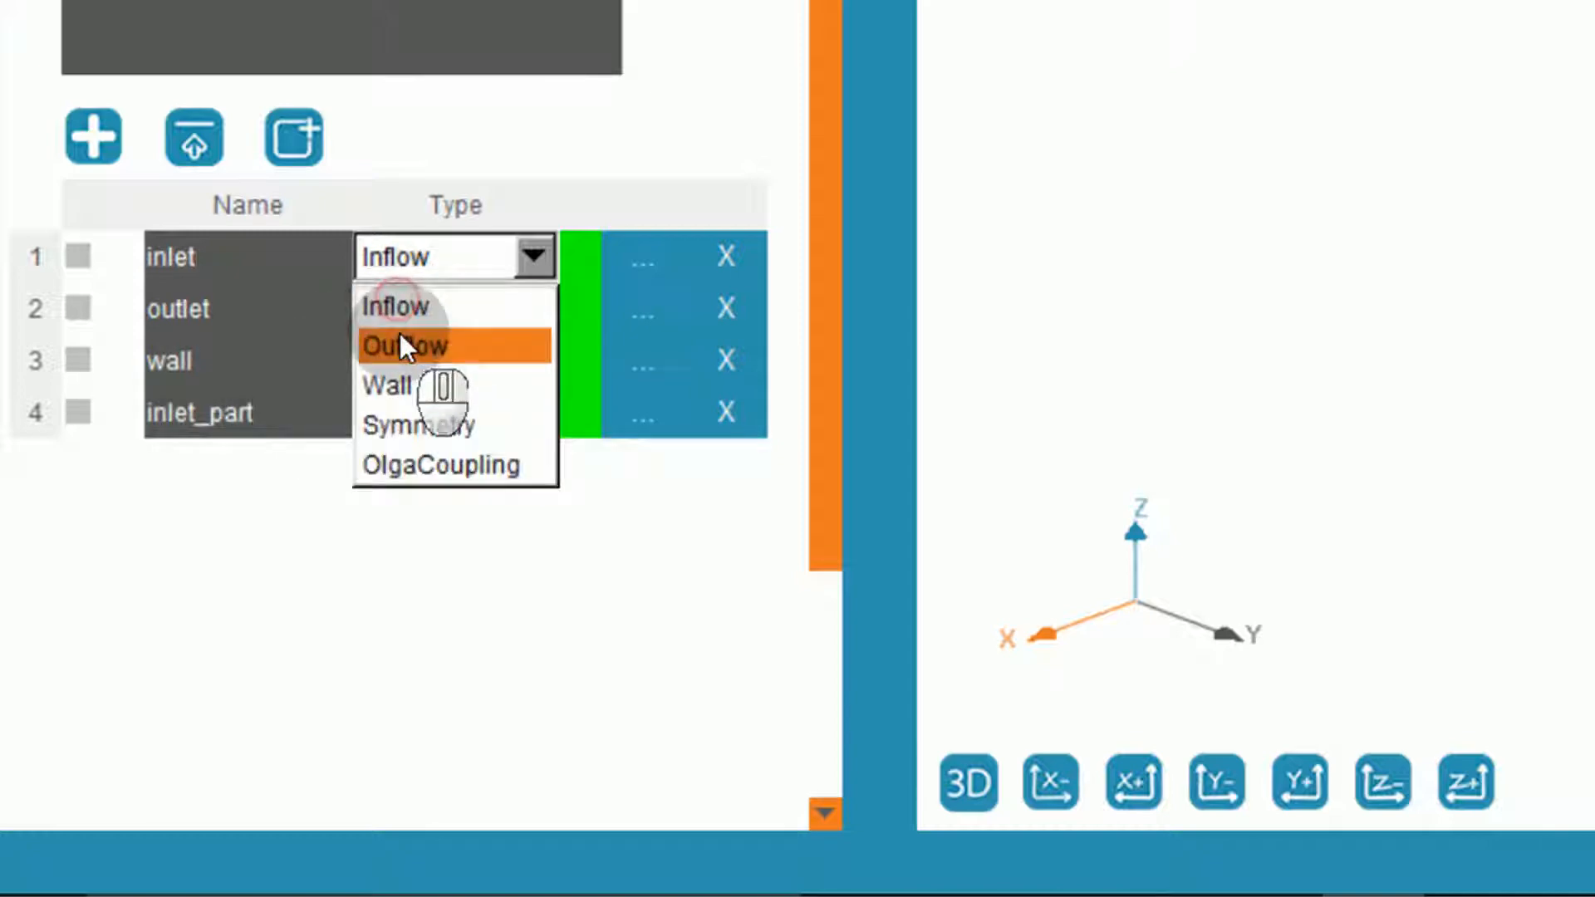
click(404, 340)
click(407, 359)
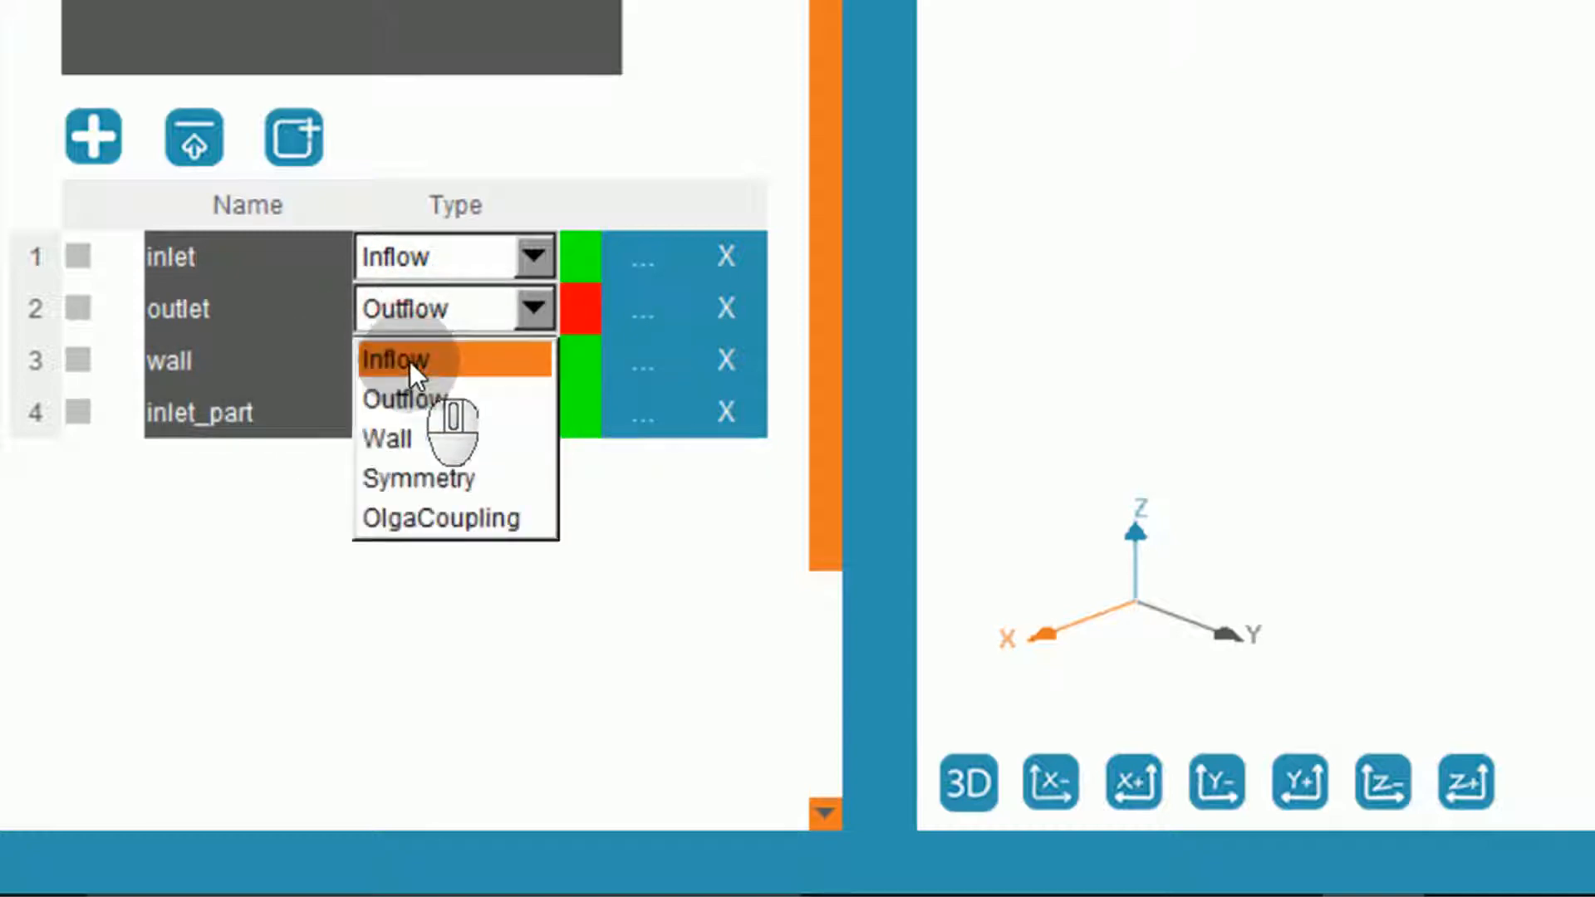
click(416, 439)
click(412, 417)
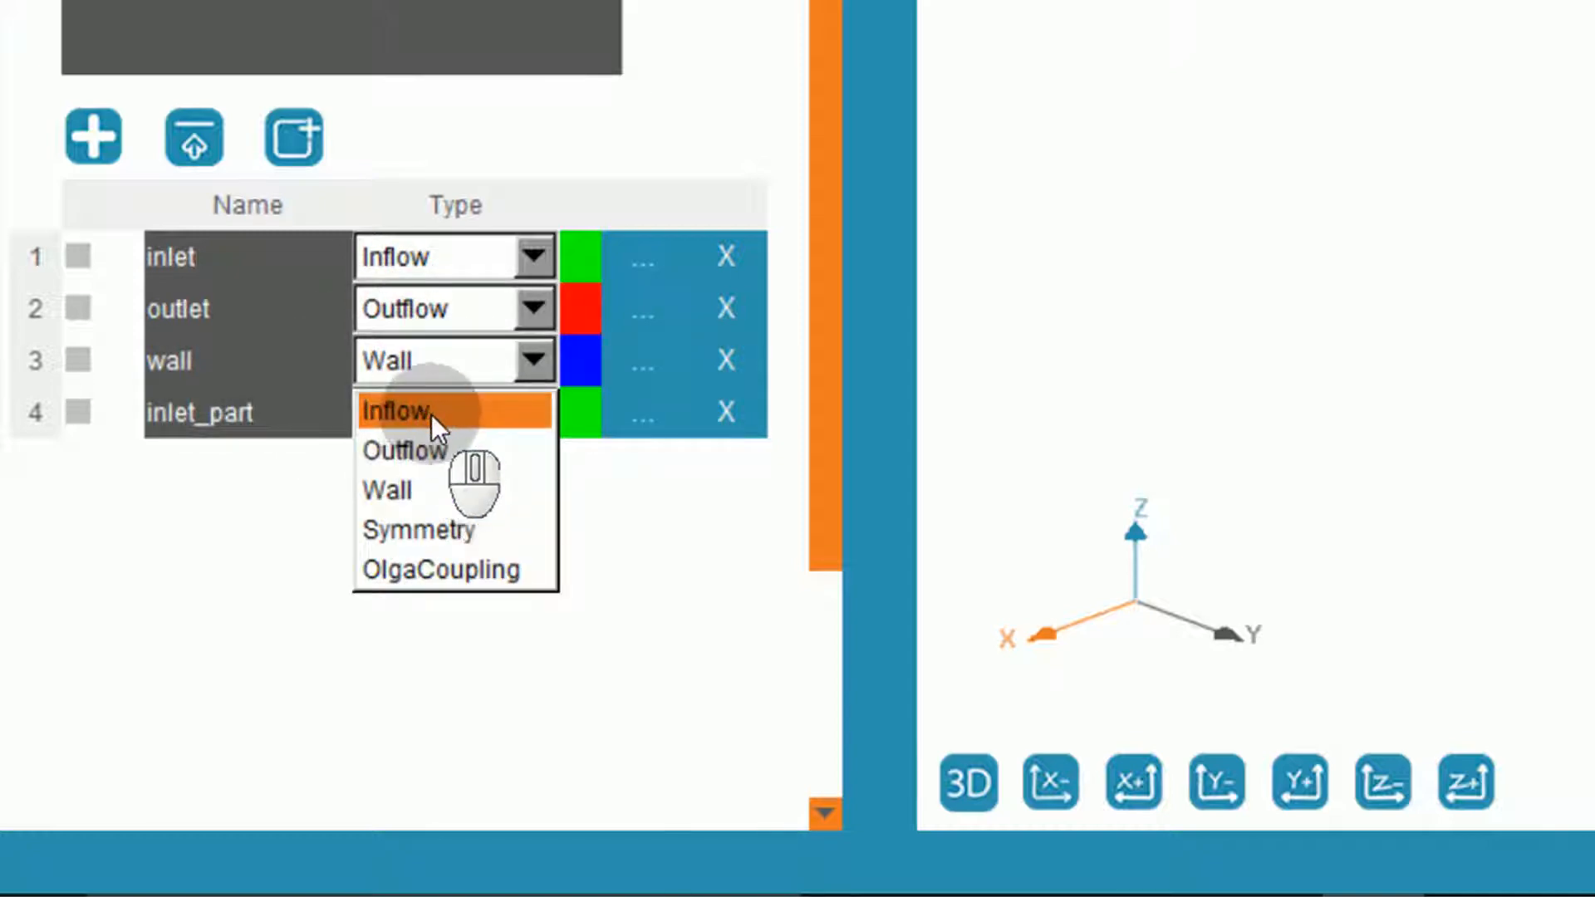
click(431, 415)
- Give the inlet boundary a Constant inflow profile with a u velocity component of 0.73 m/s
click(633, 261)
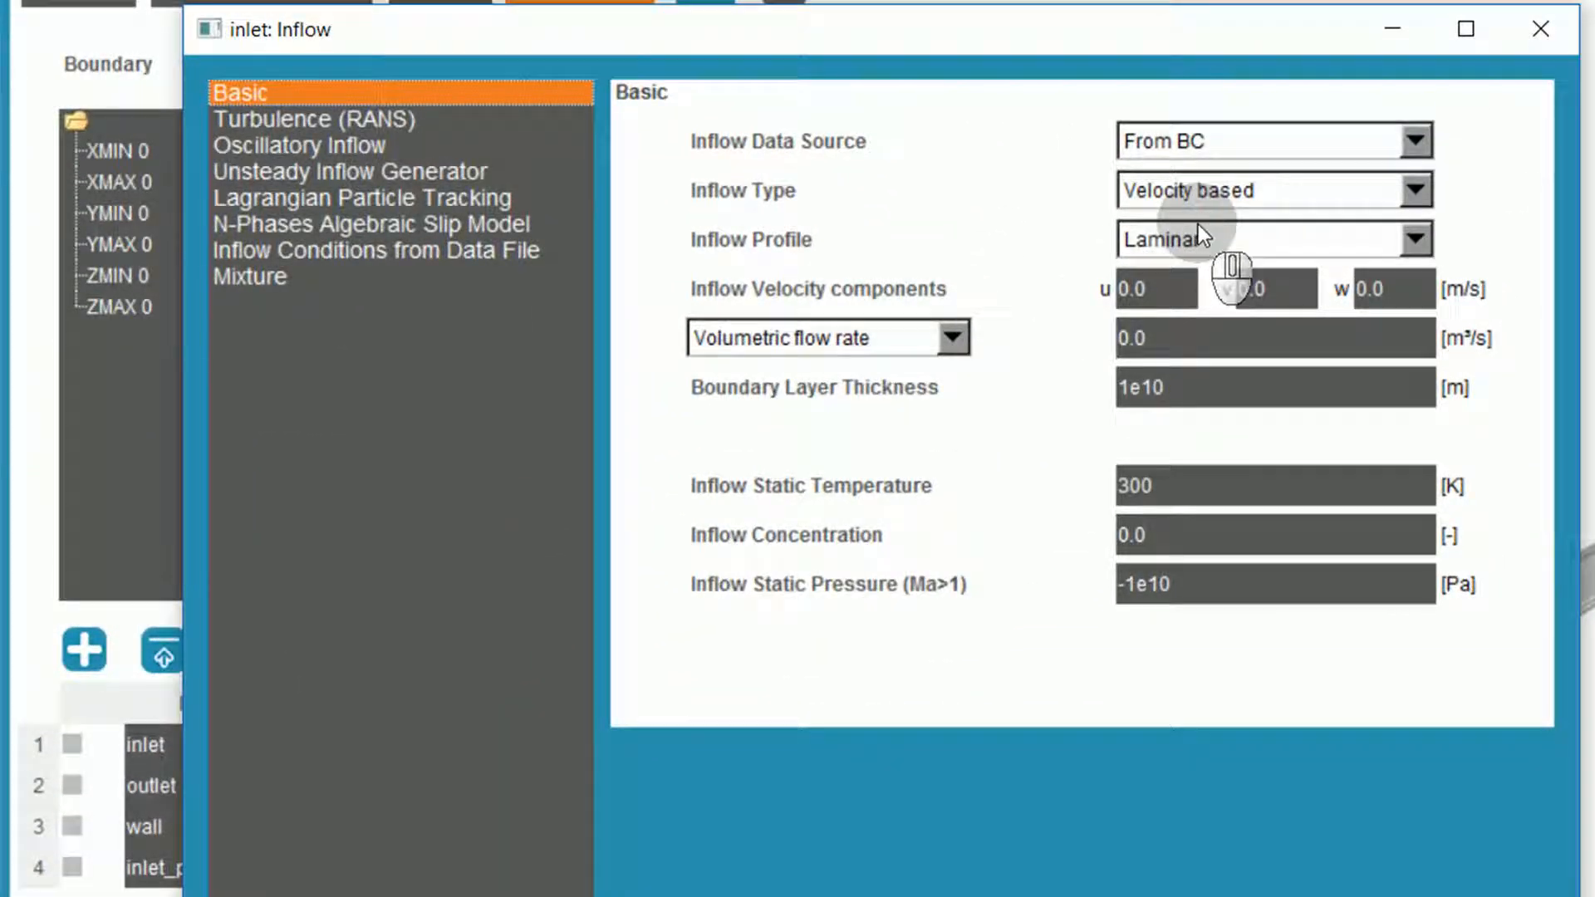
click(1197, 240)
click(1196, 268)
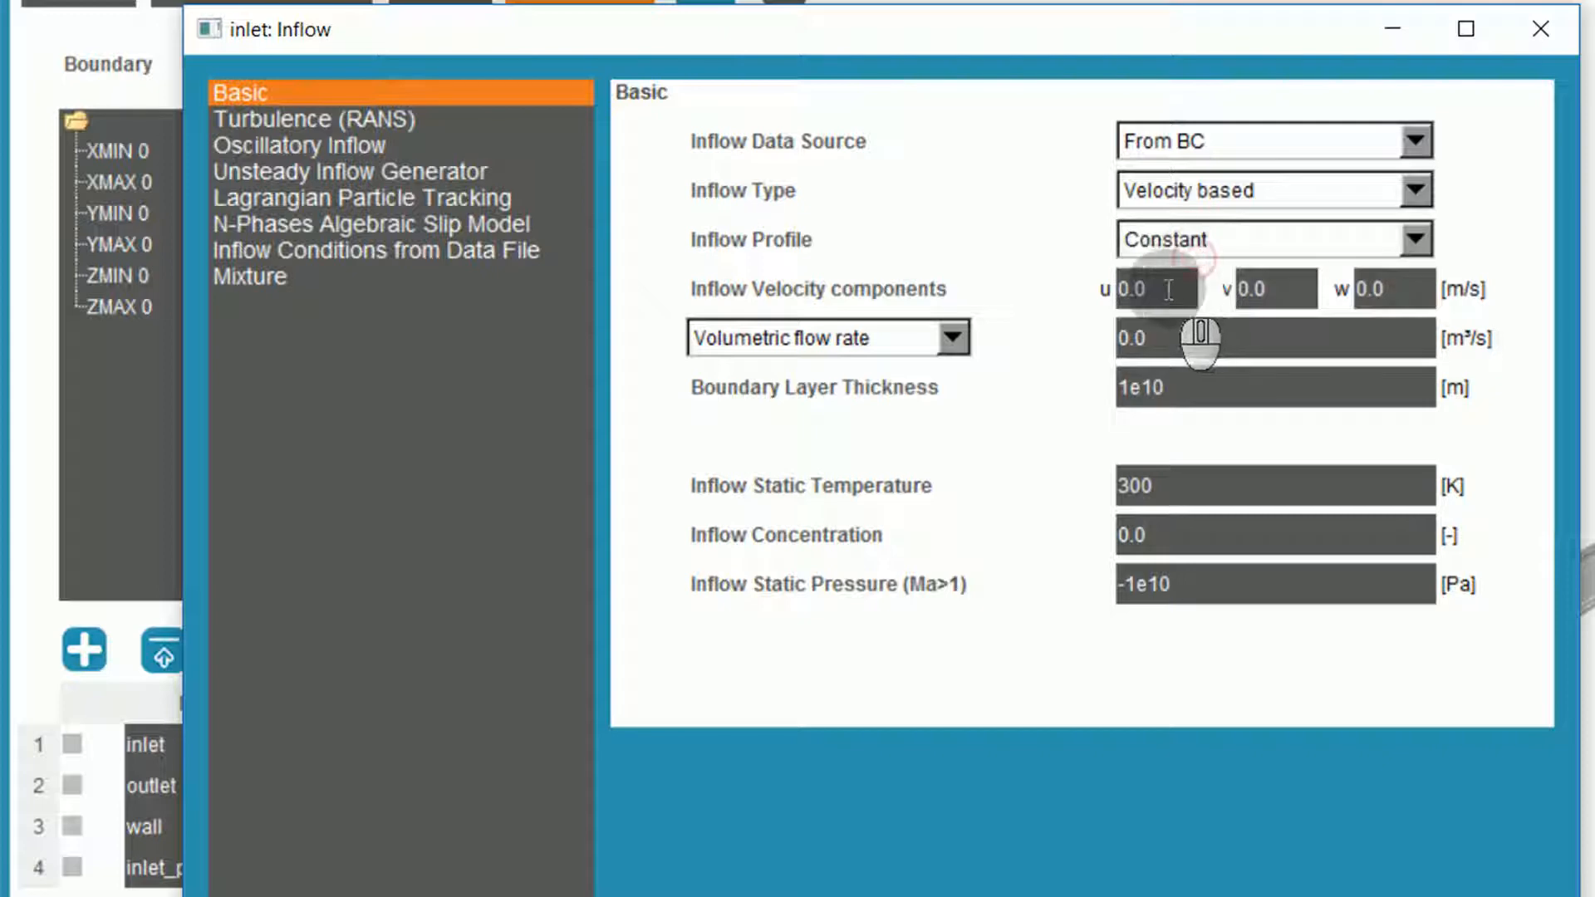
click(1148, 291)
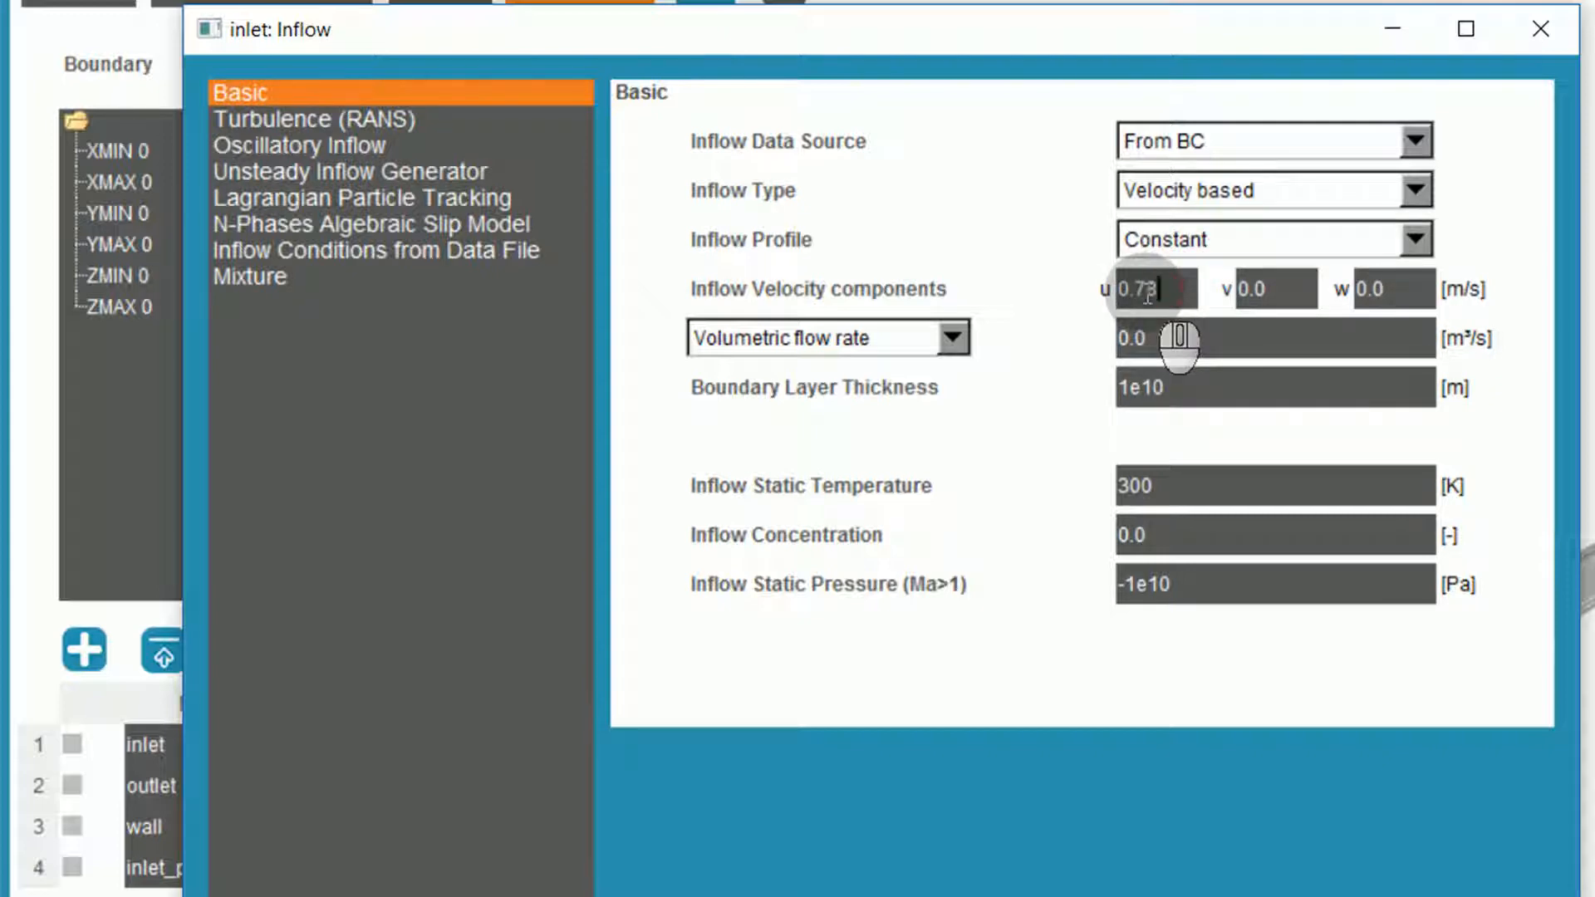
- Set the inlet's Lagrangian particle volume fraction to 1e-3 and particle temperature to 400 K, and close its settings
click(426, 199)
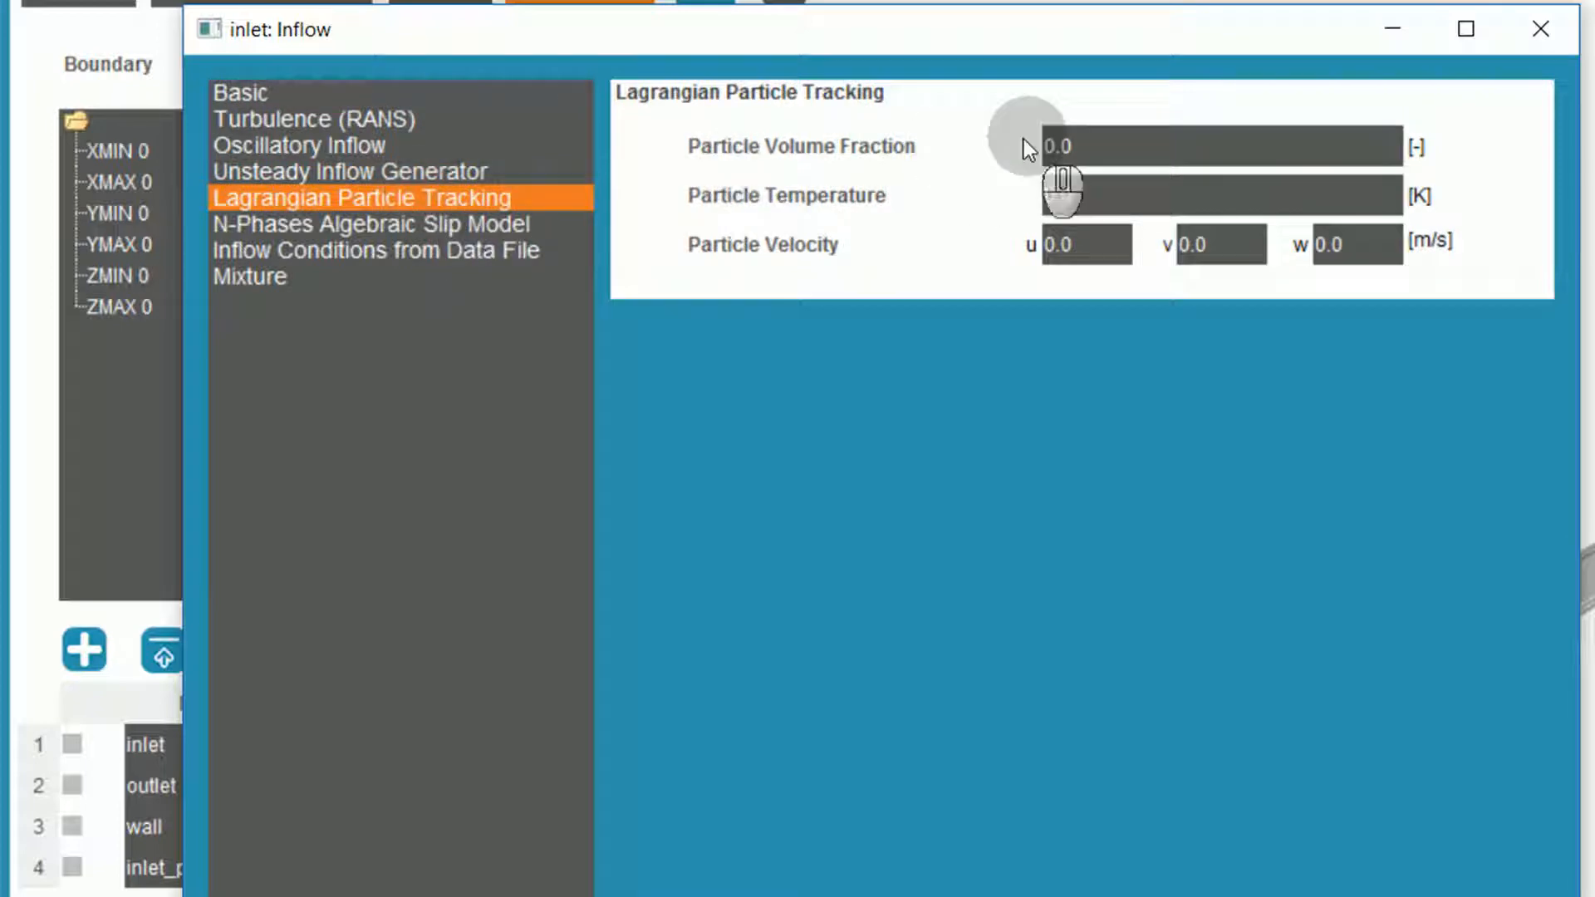
double_click(1107, 138)
text(1)
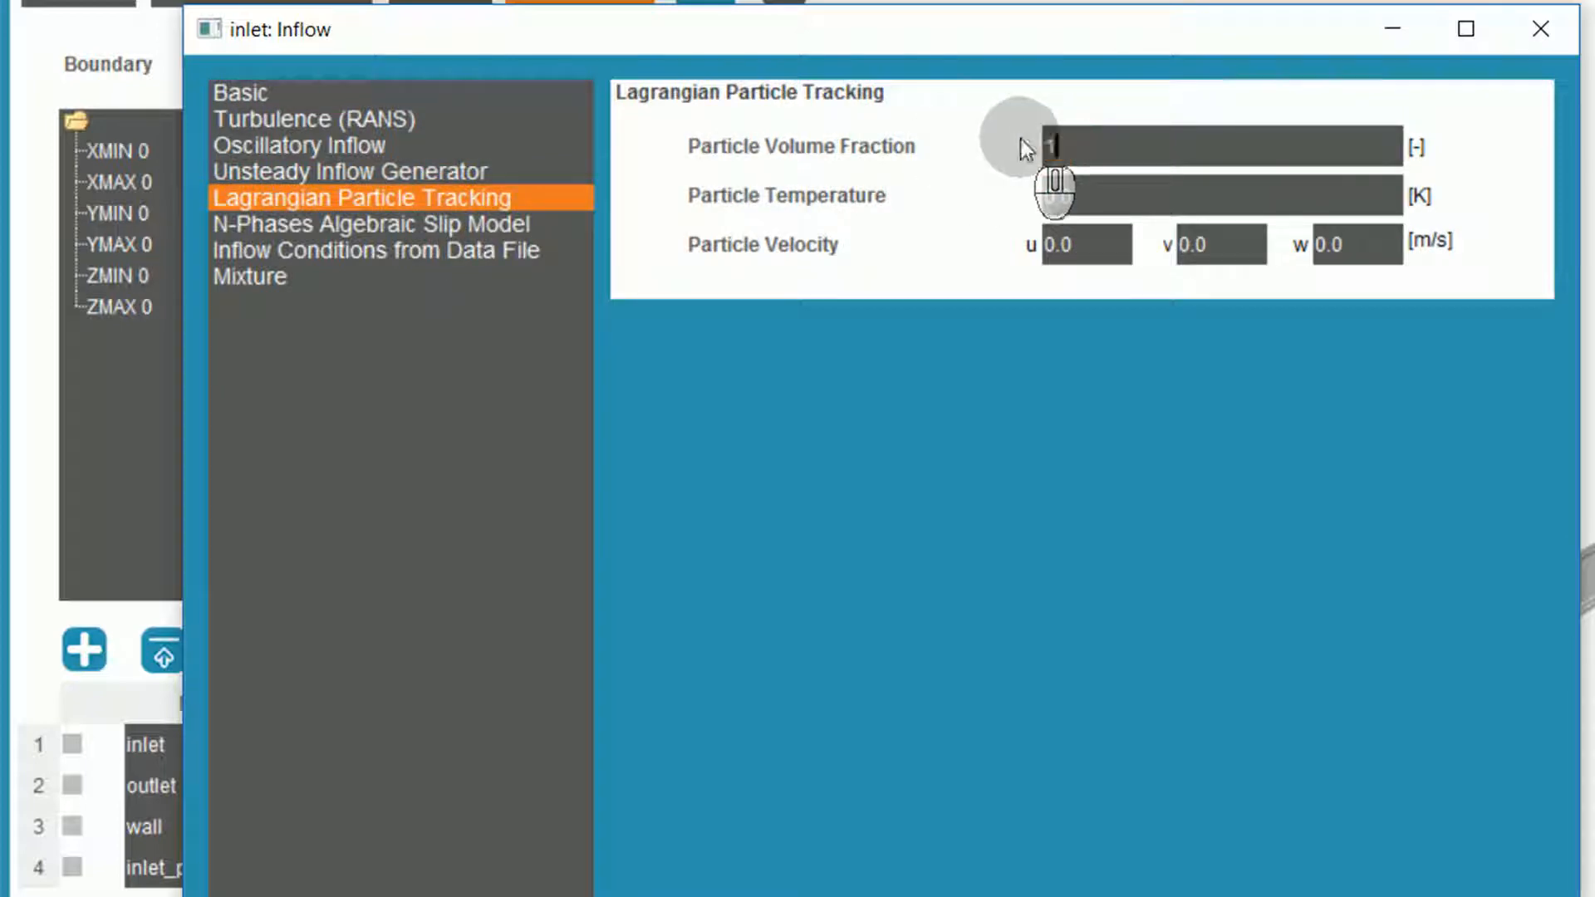
text(e-3)
click(1103, 203)
drag(1103, 203, 1023, 195)
text(400)
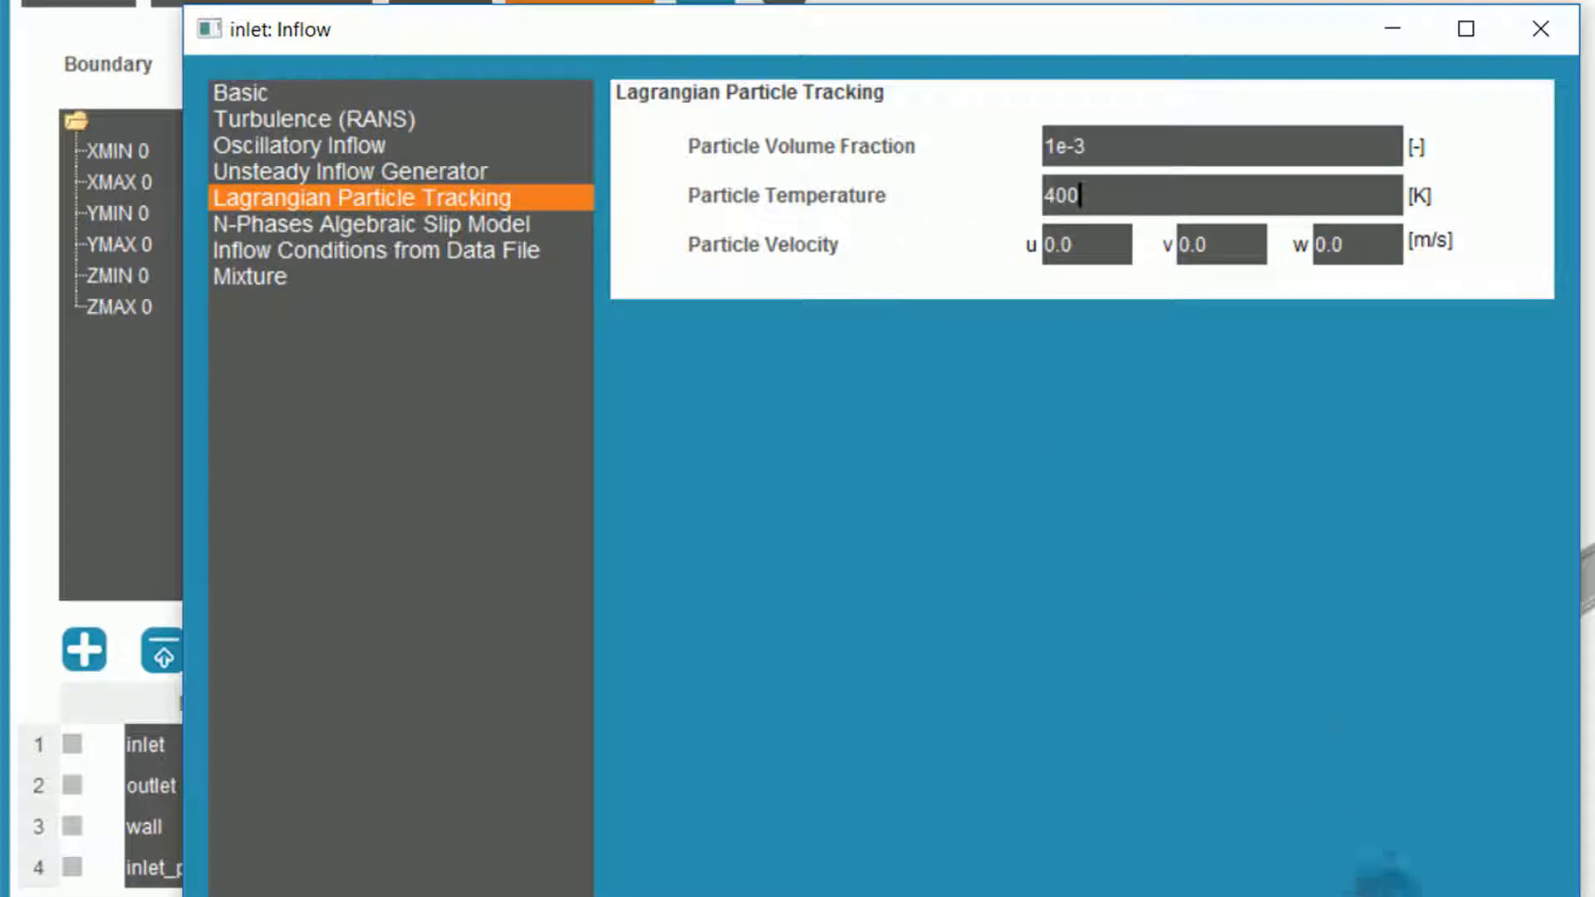
click(1330, 896)
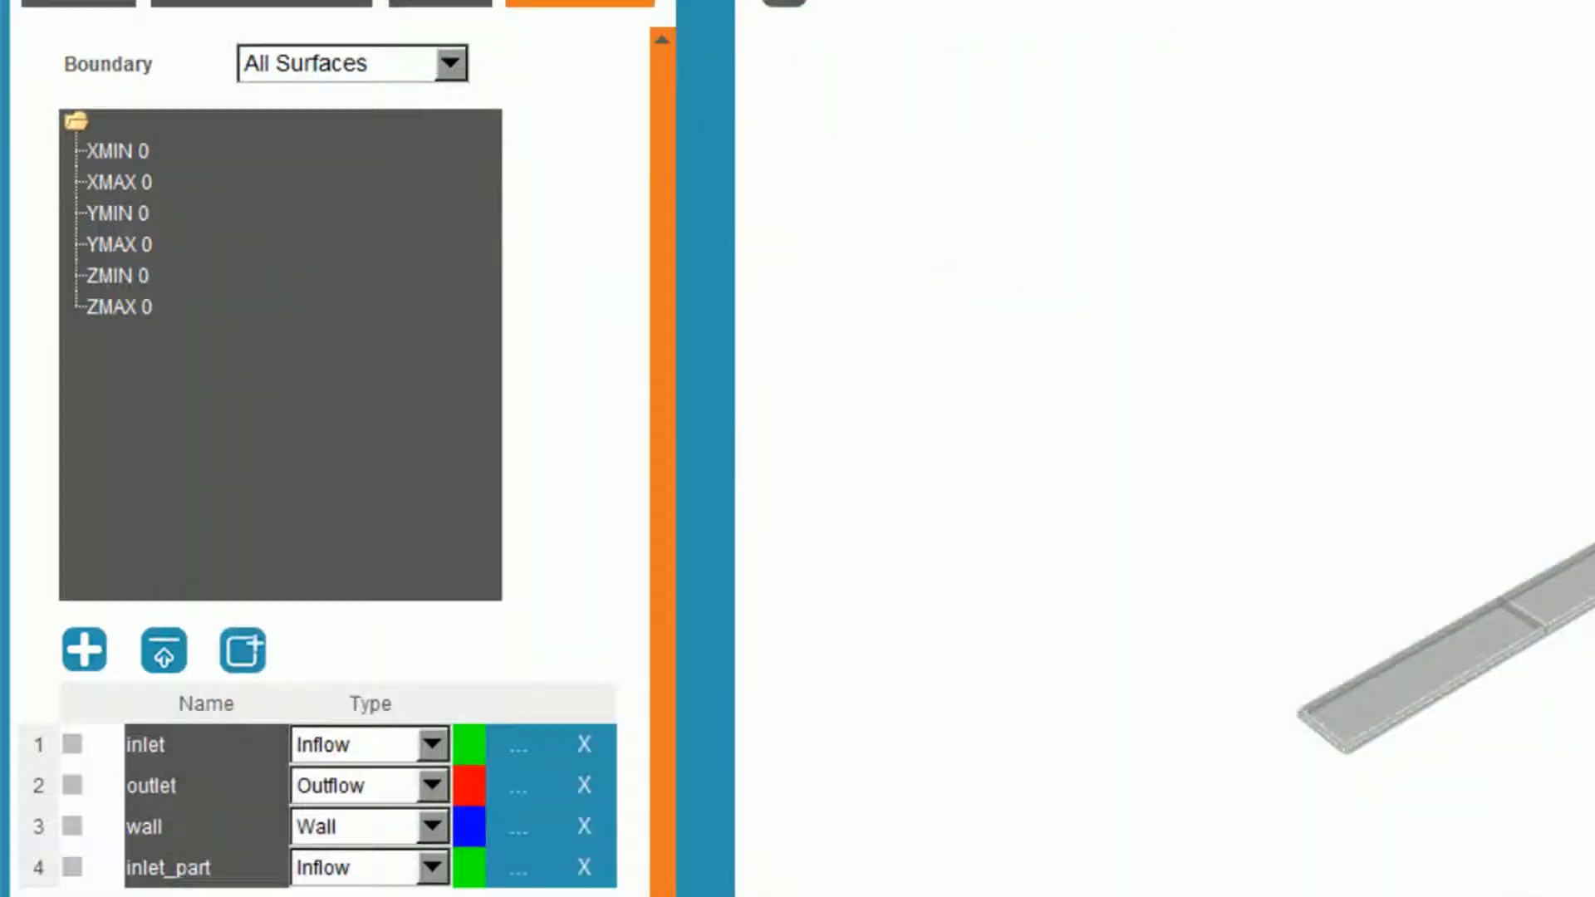
- Set the outlet's outflow type to Pressure, confirm it, and check the wall boundary's settings
click(530, 794)
click(1256, 186)
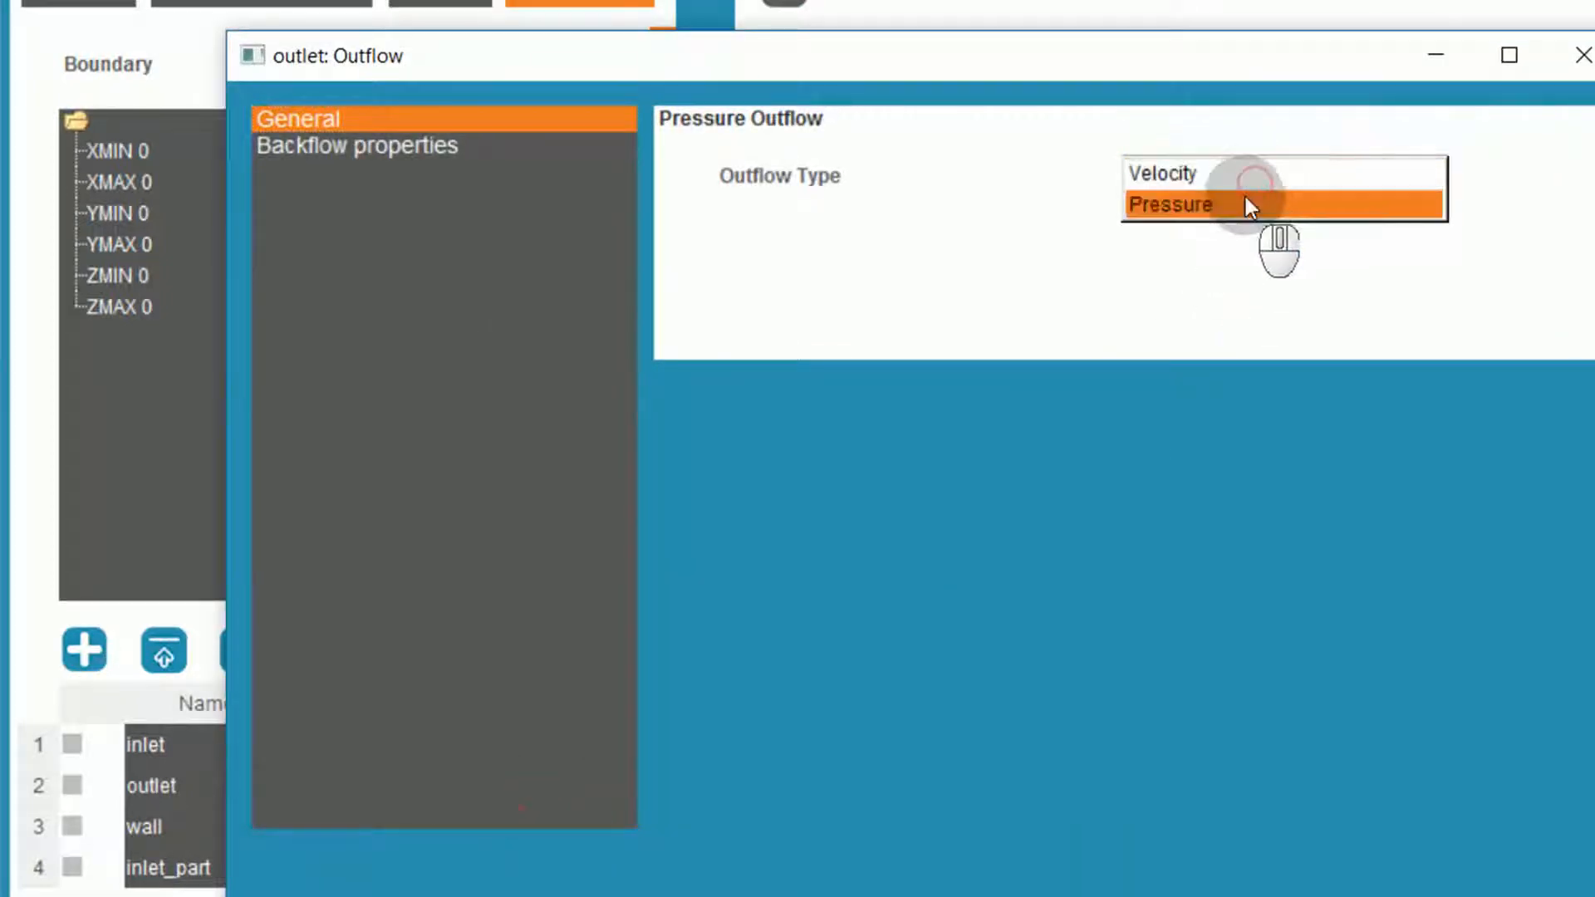
click(1246, 201)
click(1329, 893)
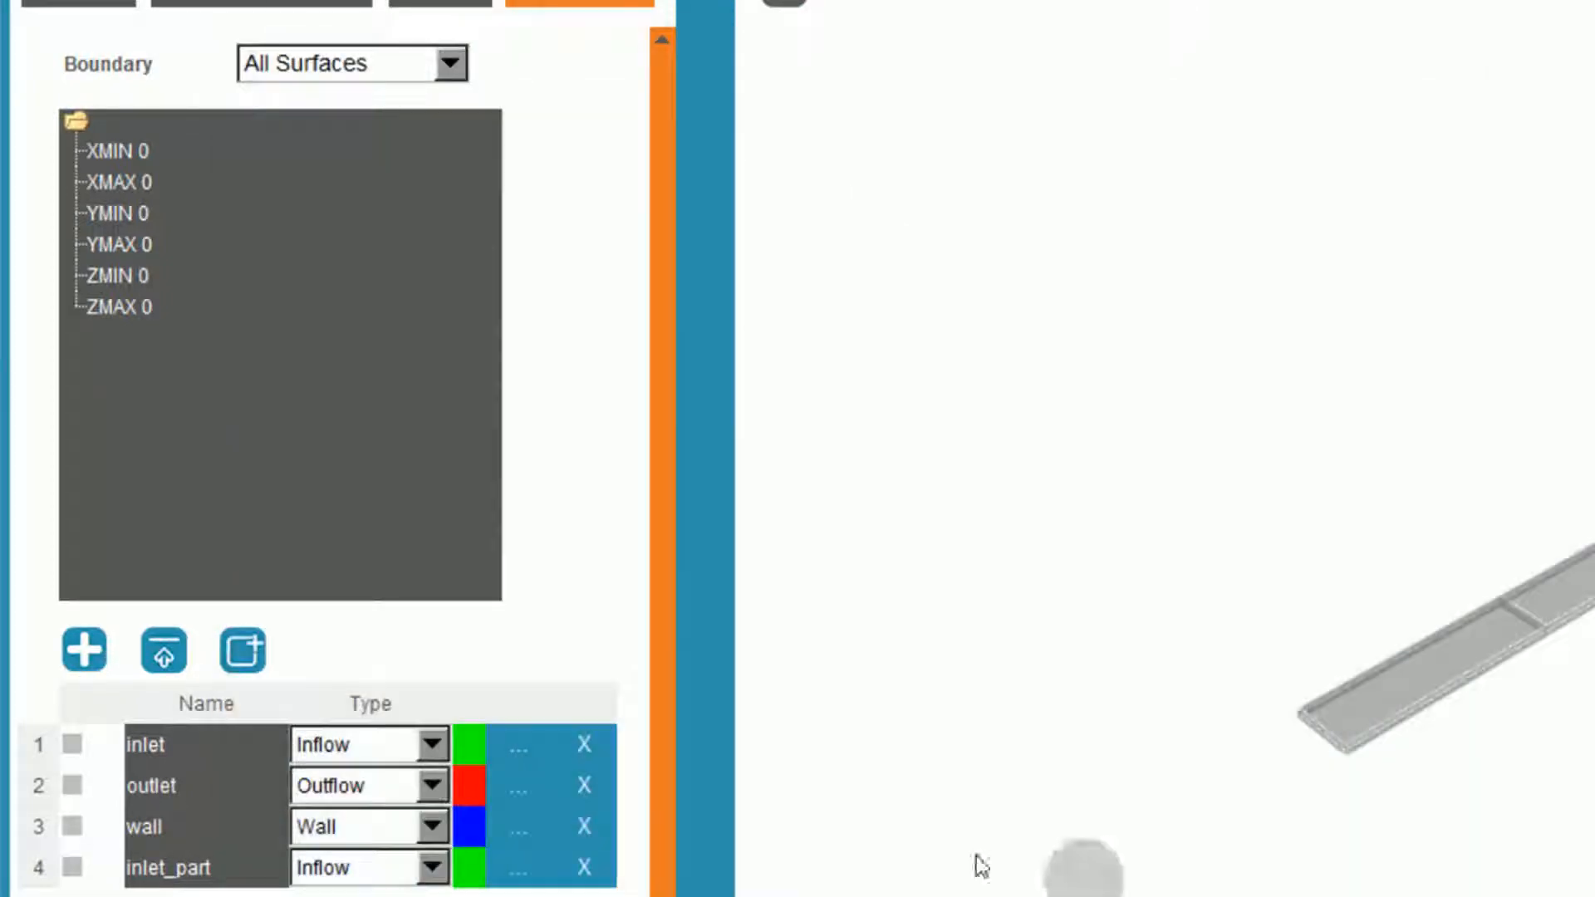
click(532, 831)
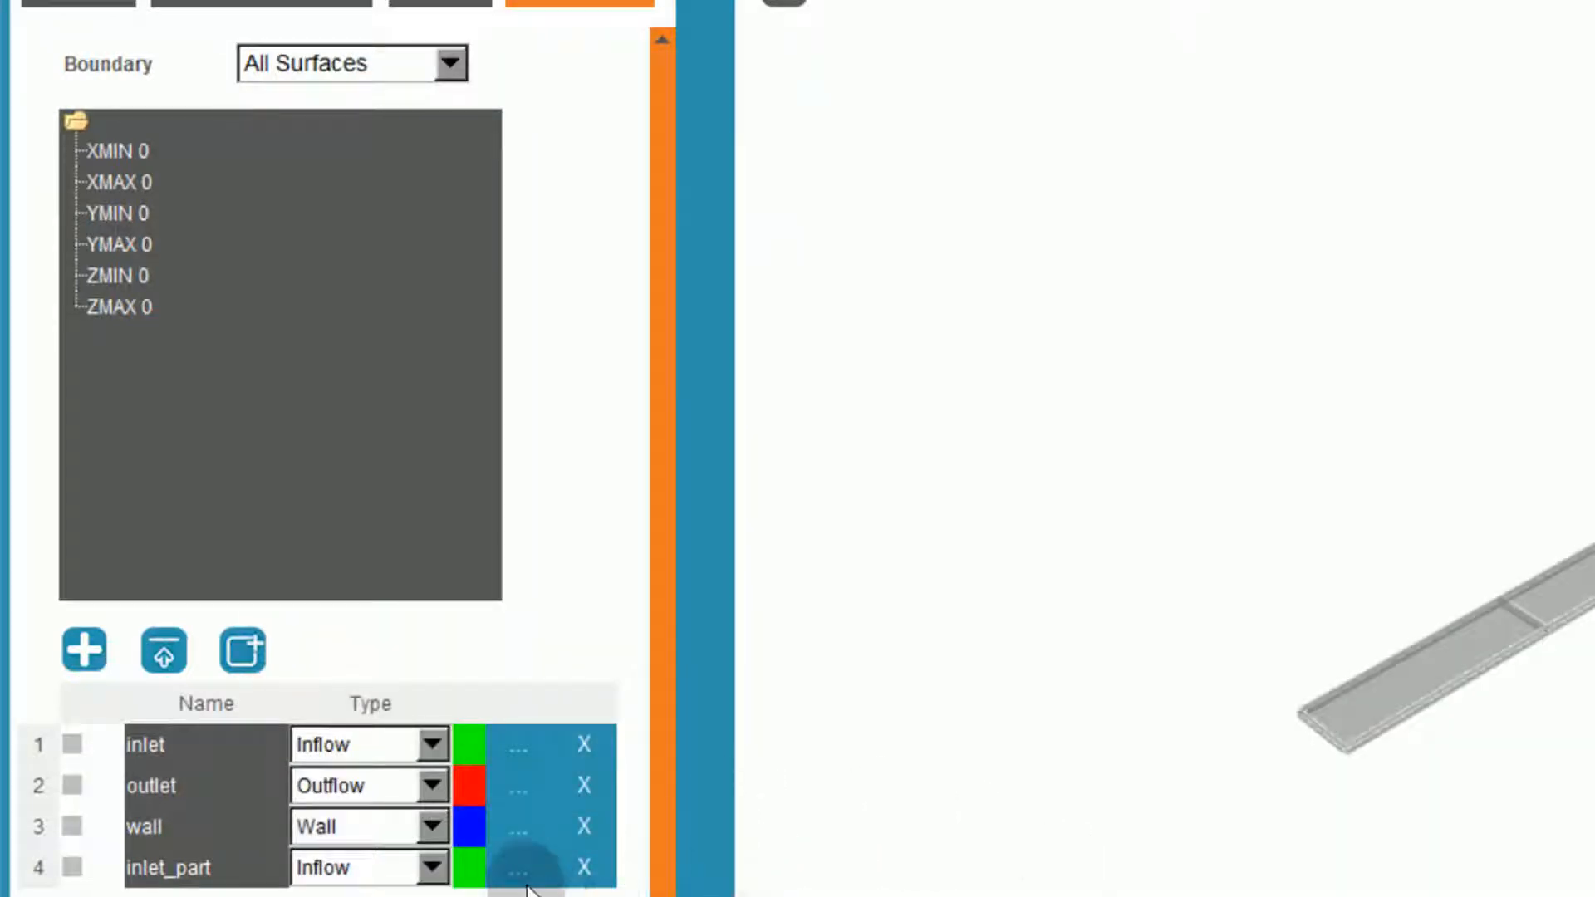
- Give the inlet_part boundary a Constant inflow profile with a v velocity component of 0.87 m/s
click(523, 872)
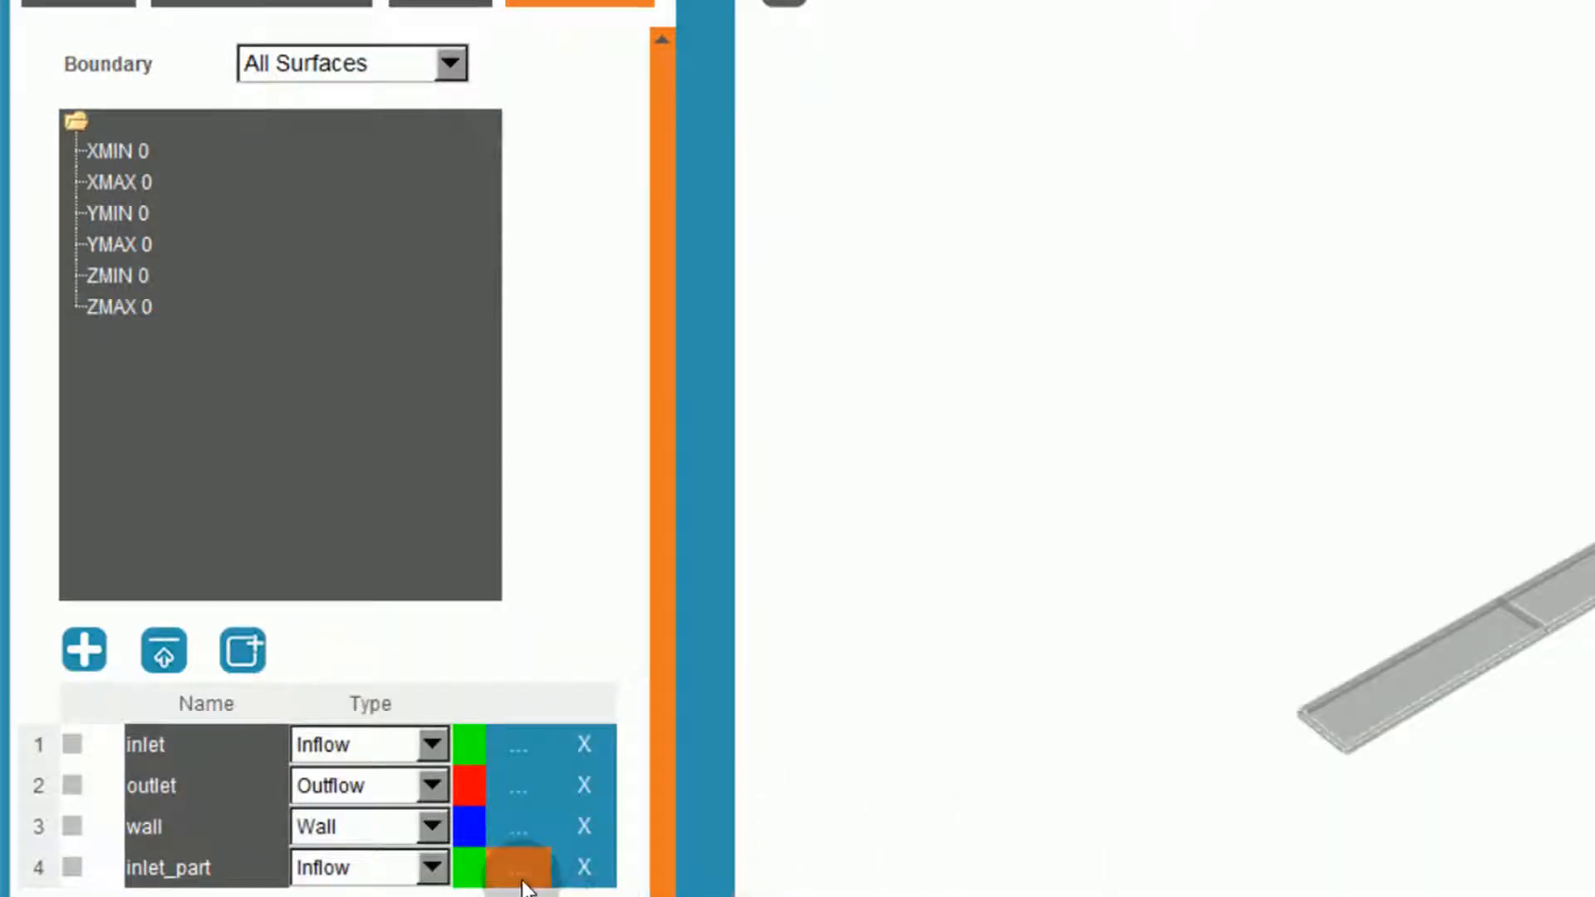
click(1323, 264)
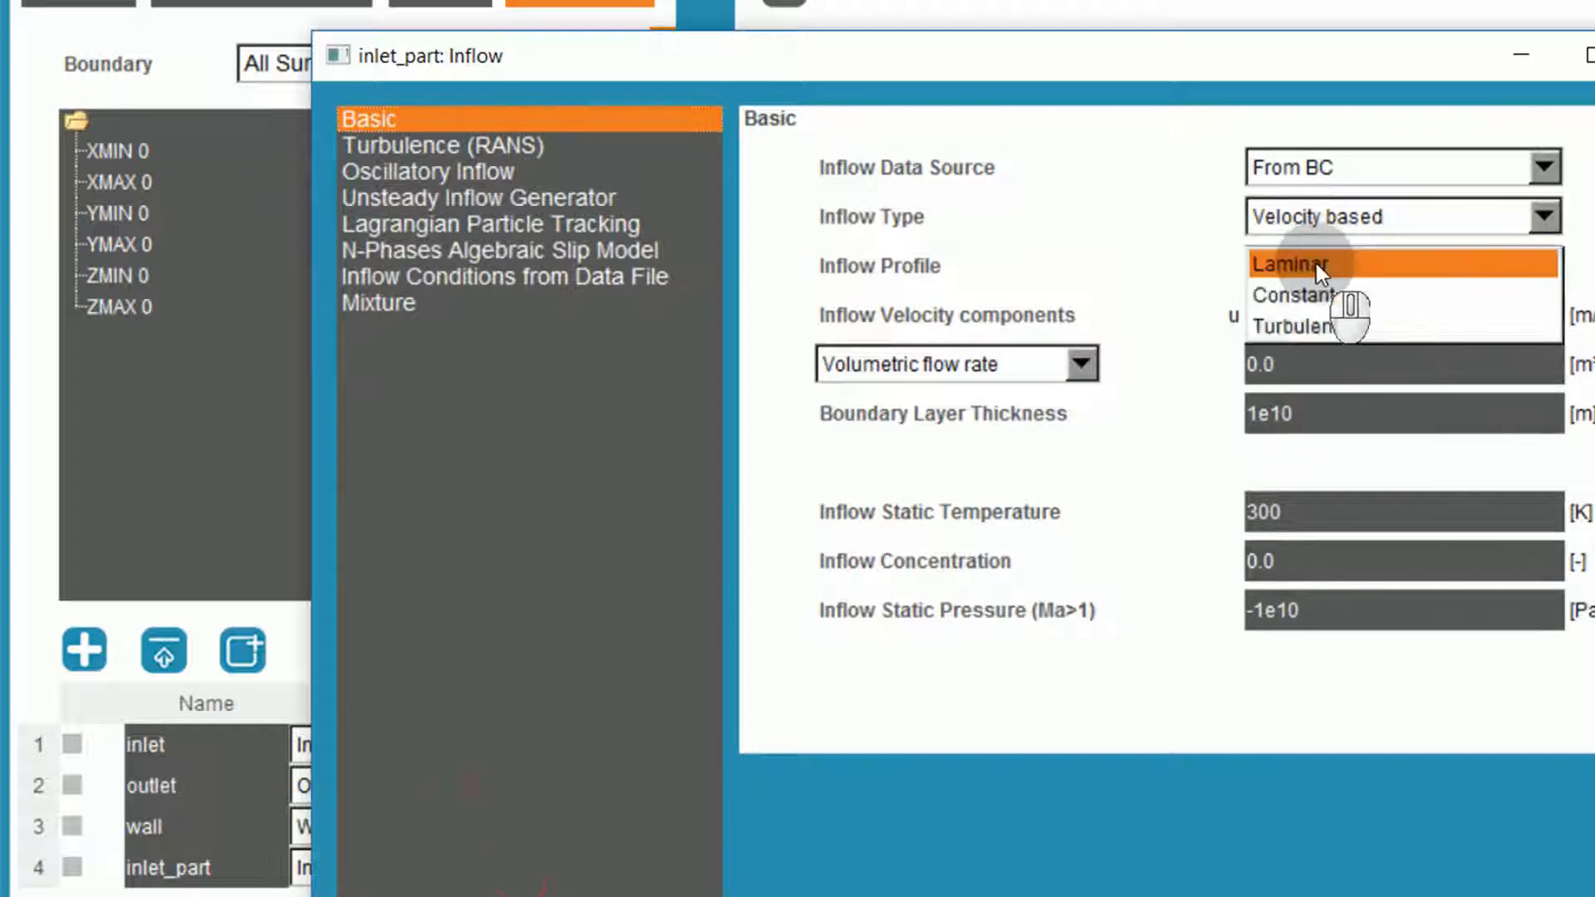
click(1325, 294)
click(1396, 313)
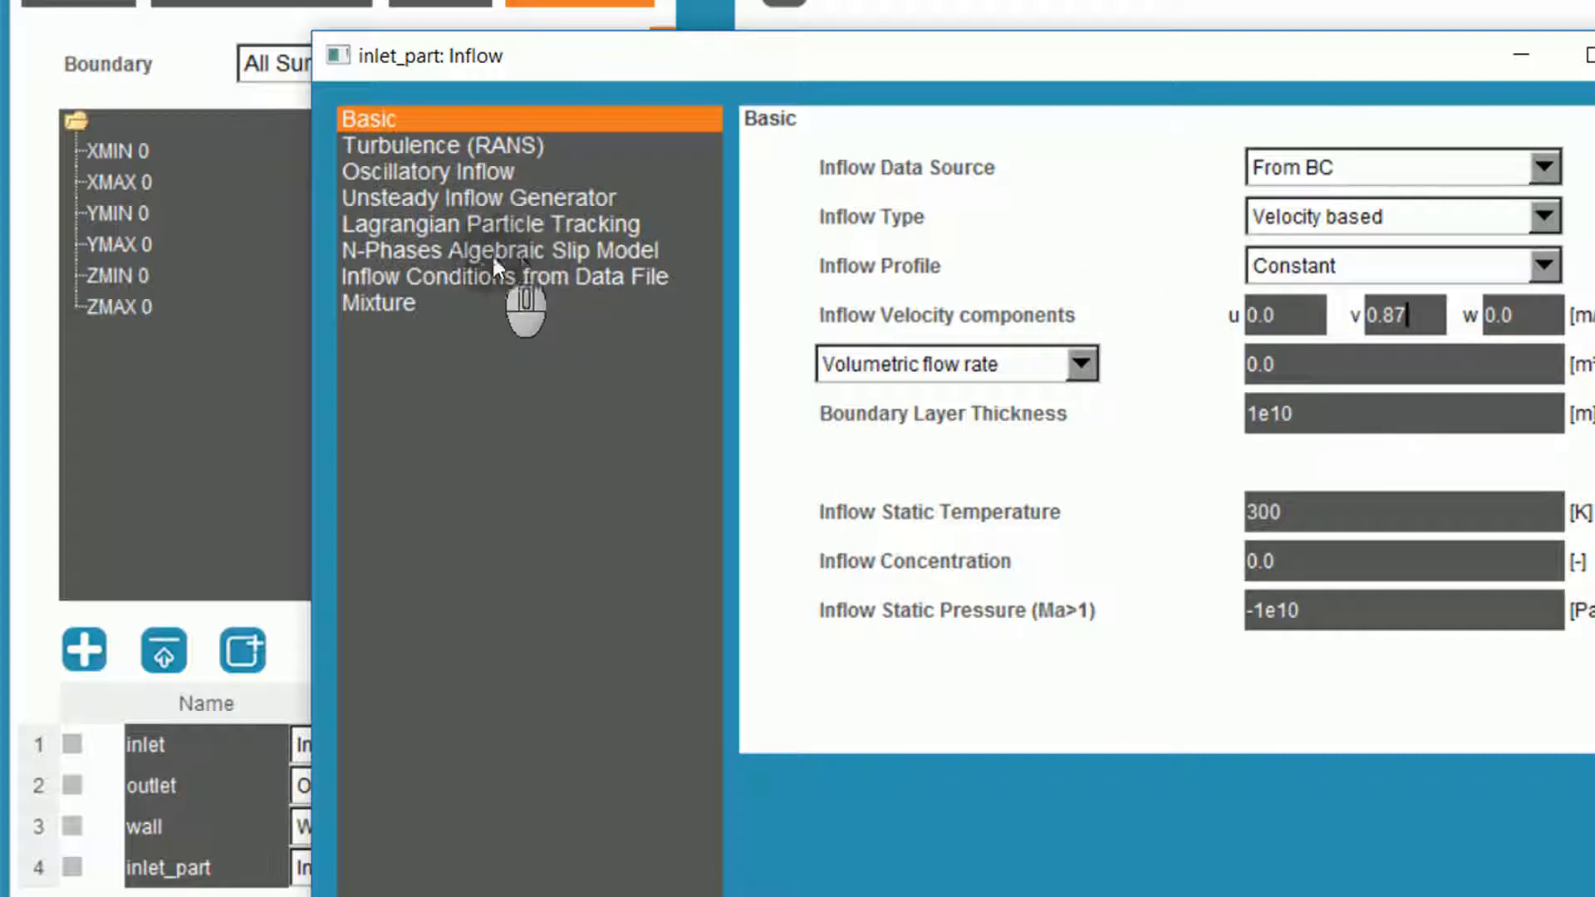
- Set inlet_part's Lagrangian particle volume fraction to 2e-3 and particle temperature to 400 K, and confirm its settings
click(440, 222)
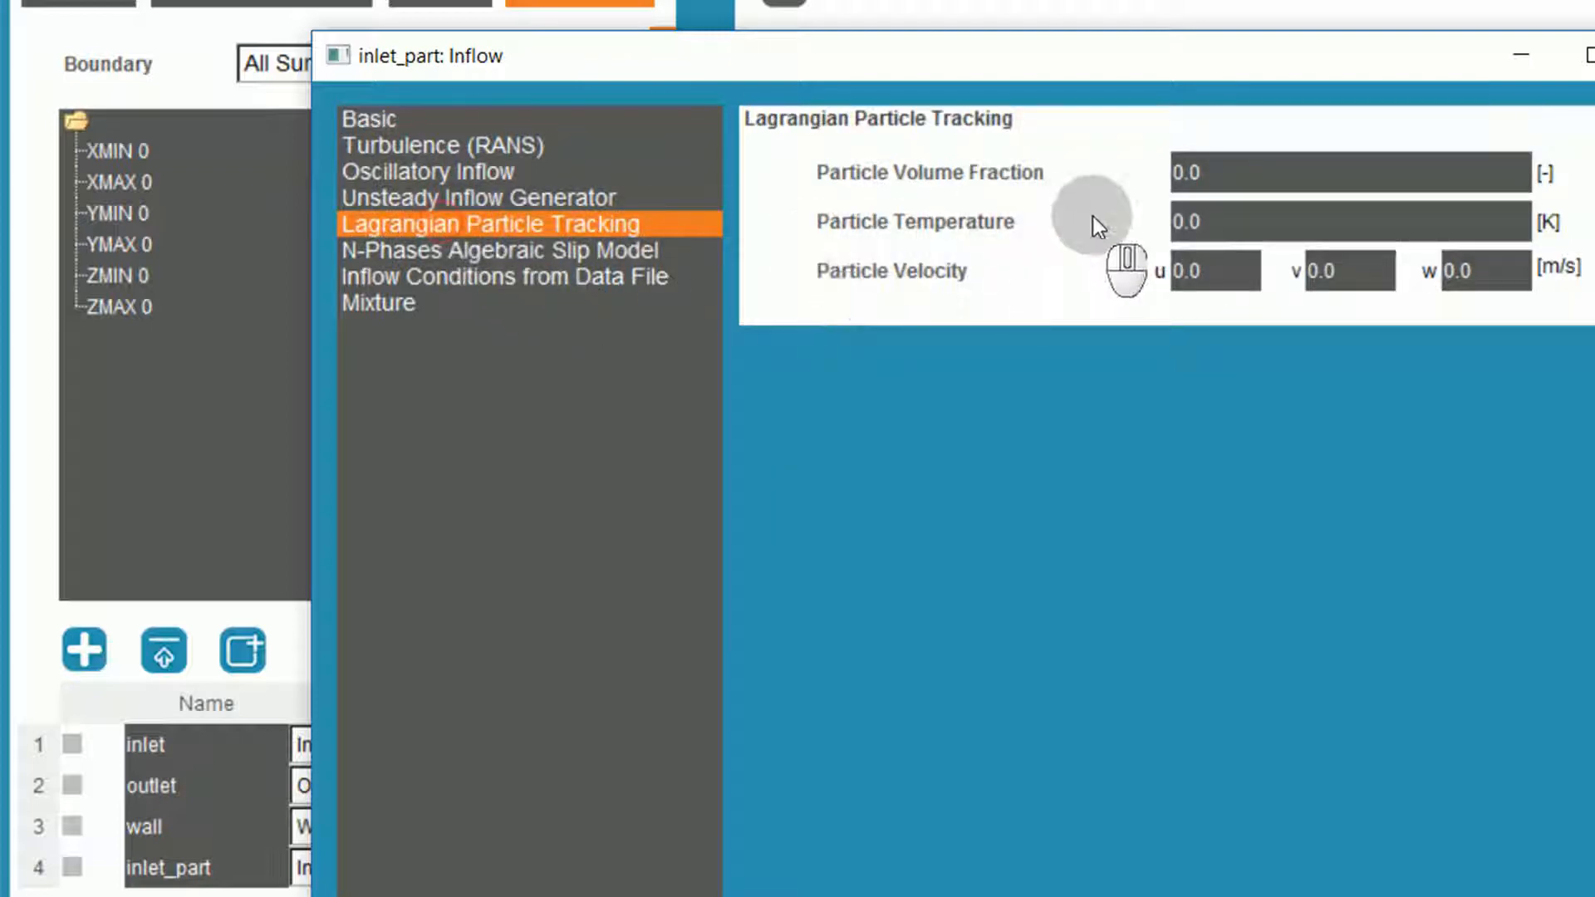
double_click(1179, 172)
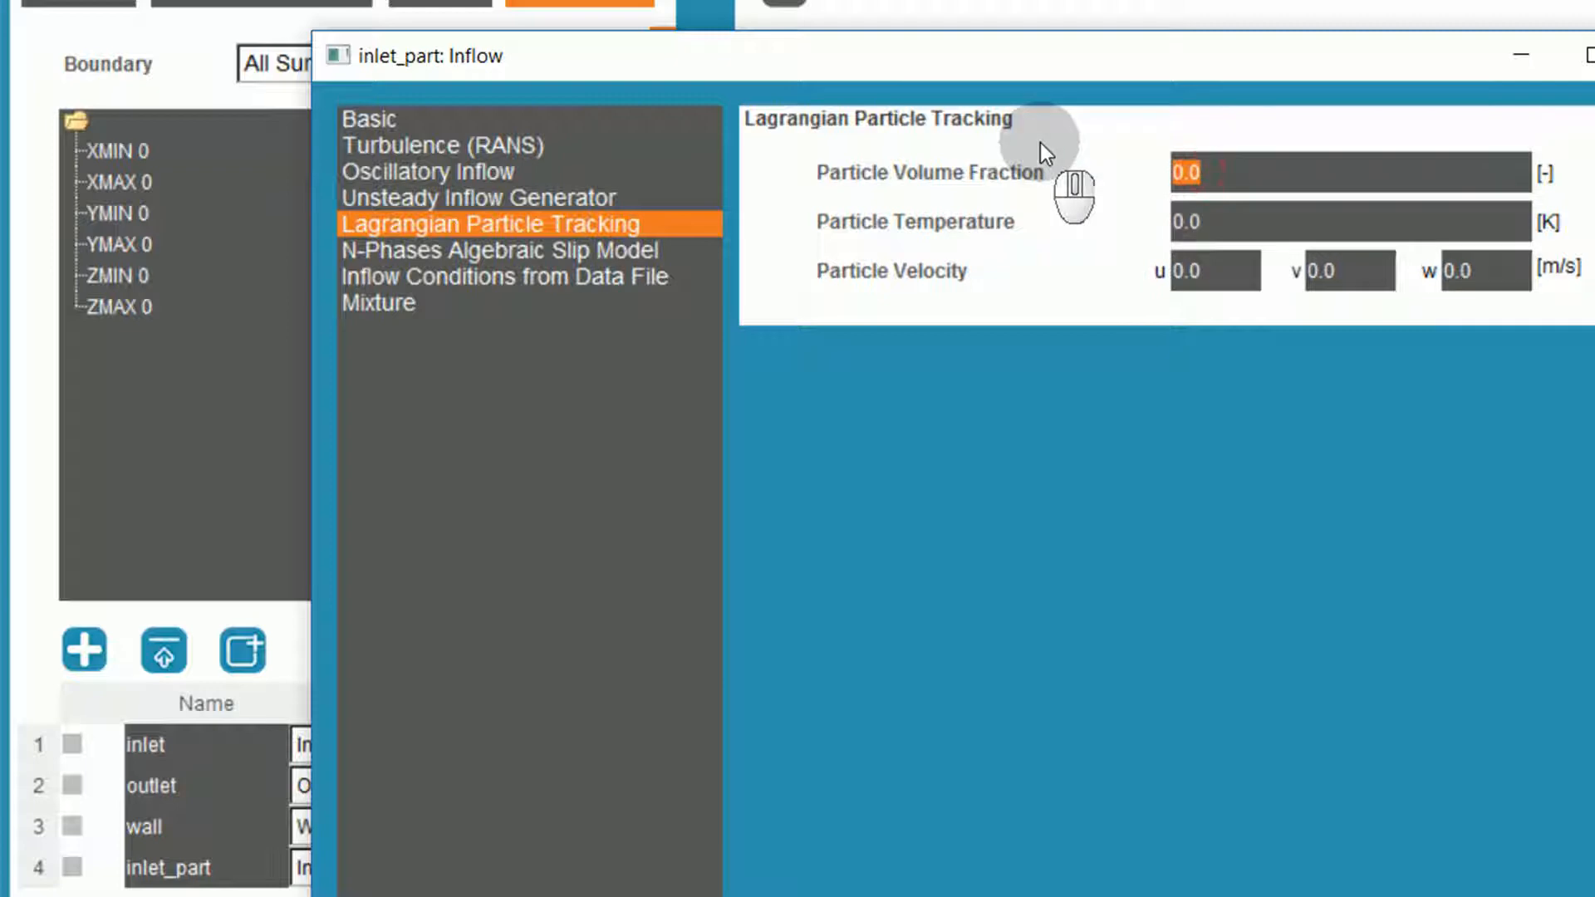
text(2e-3)
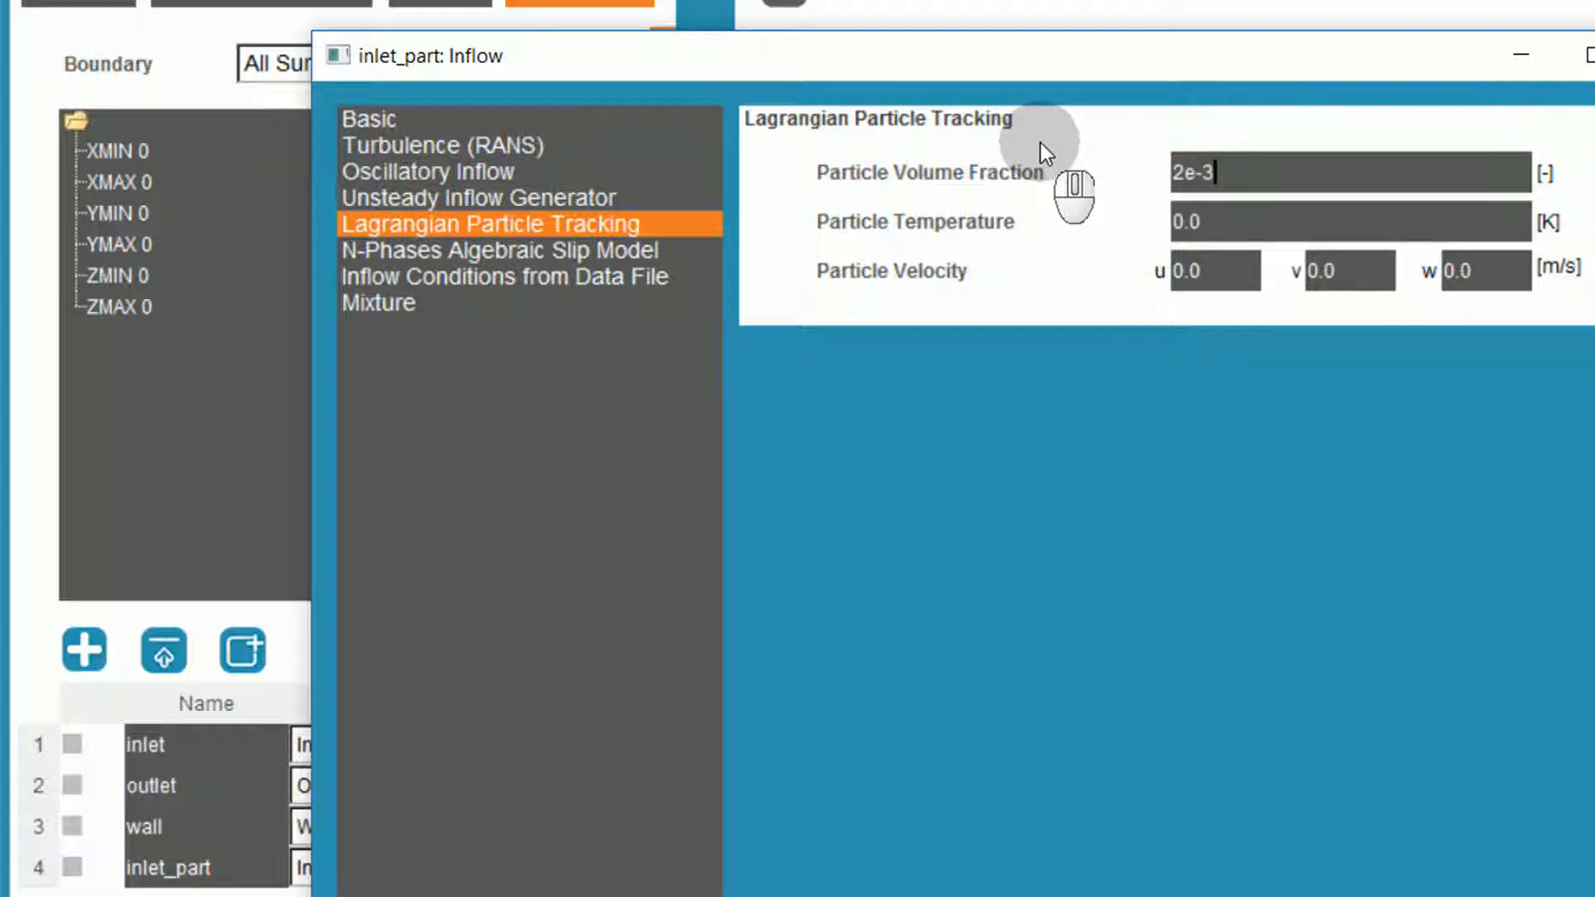
double_click(1196, 220)
text(400)
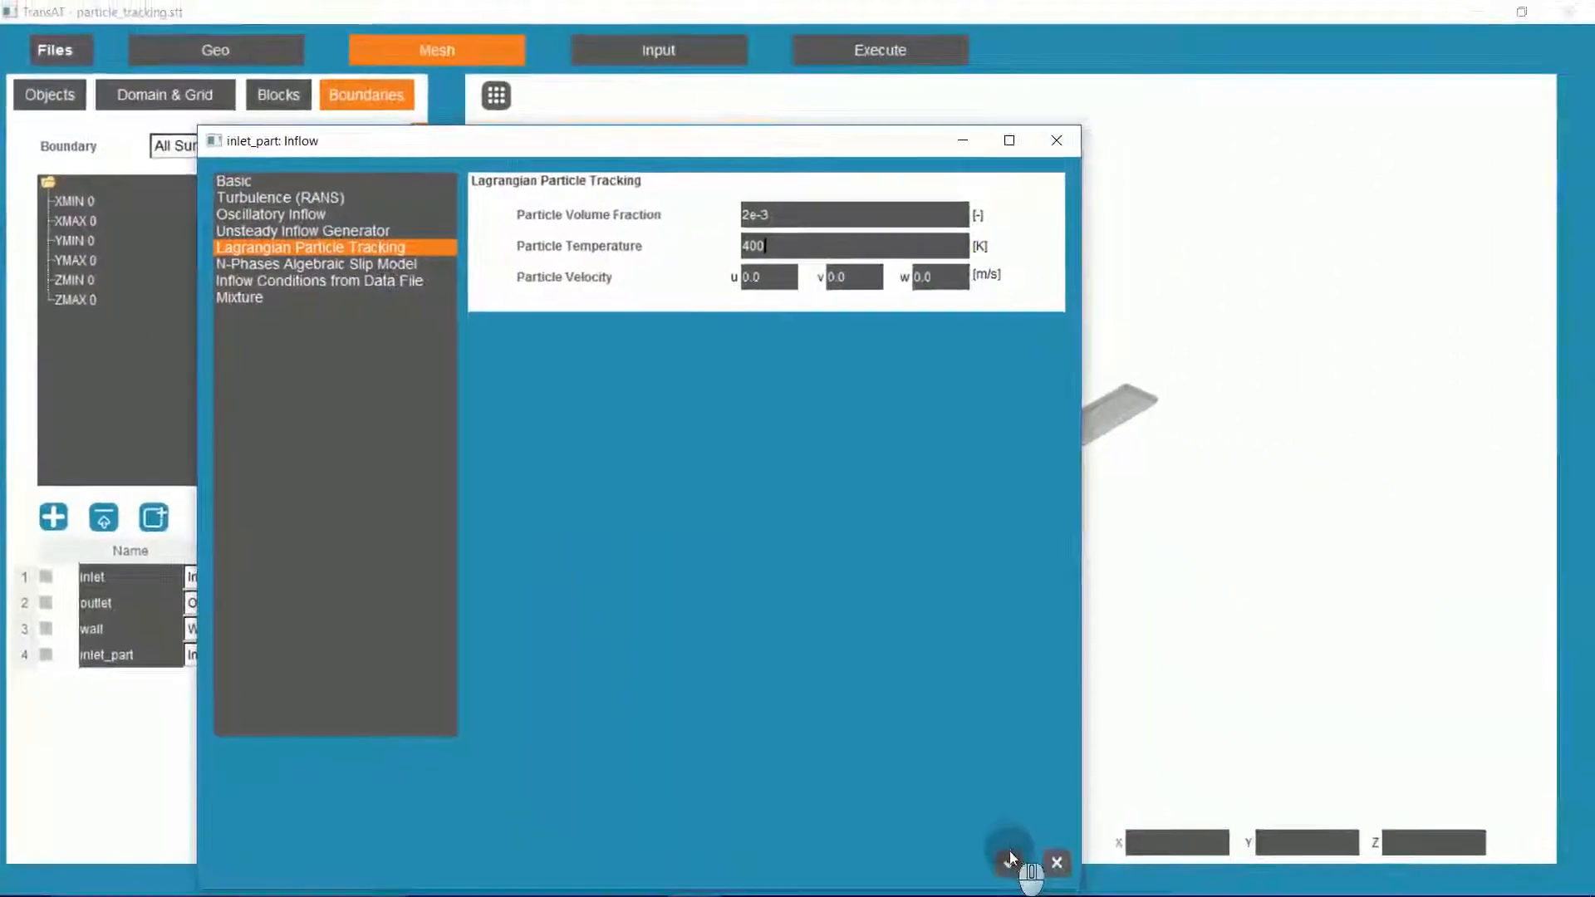
click(1009, 858)
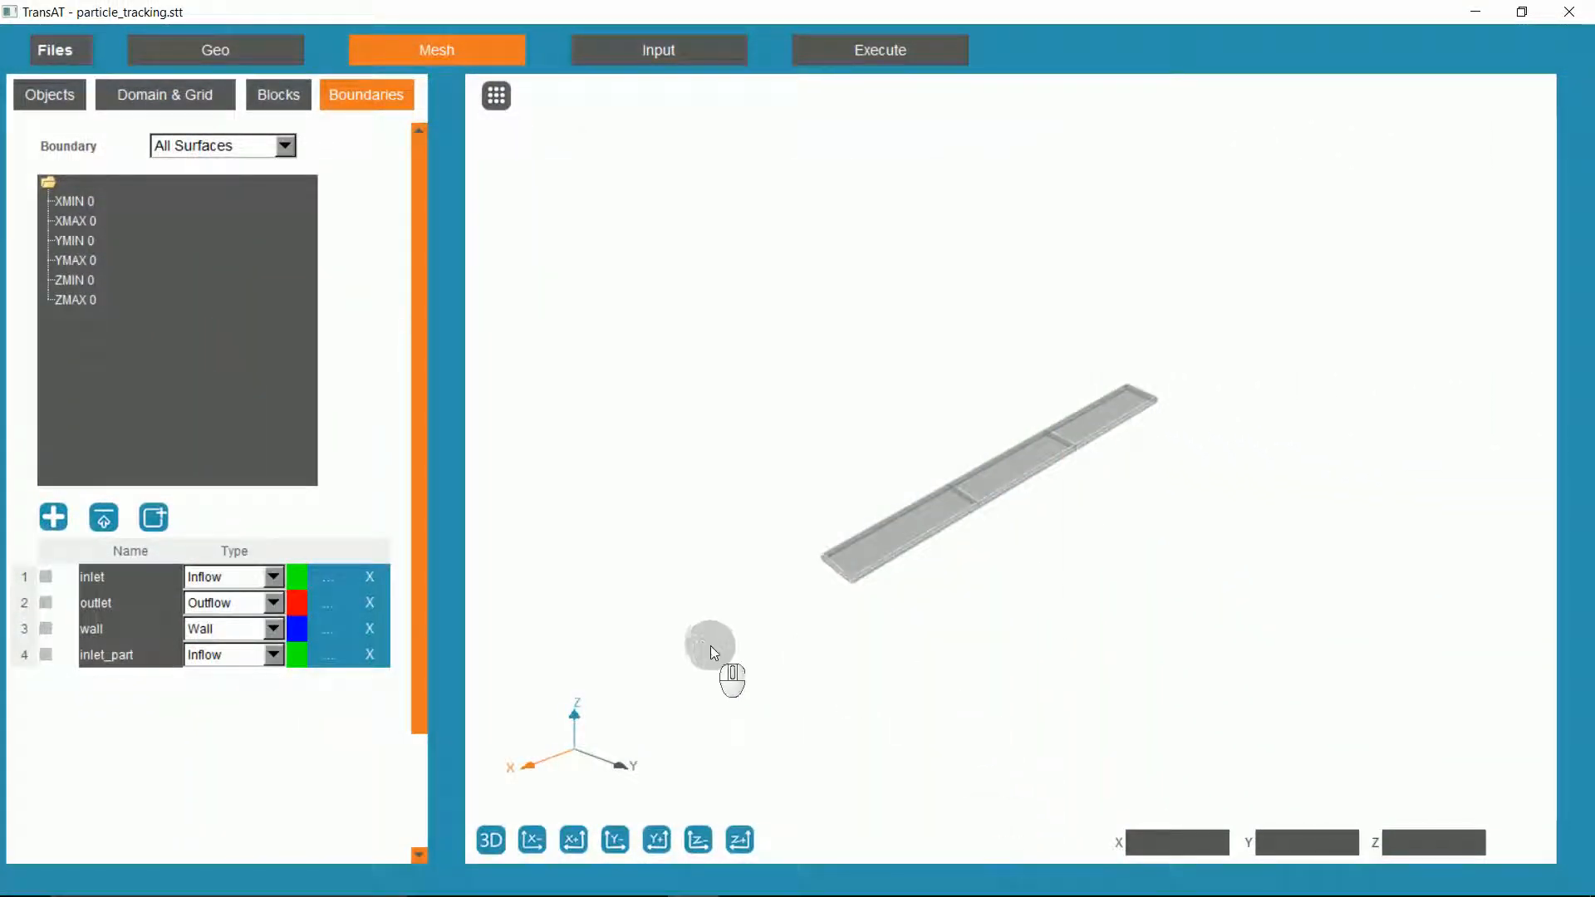
- Assign the inlet boundary condition to the XMIN surface and the outlet condition to the XMAX surface
click(46, 577)
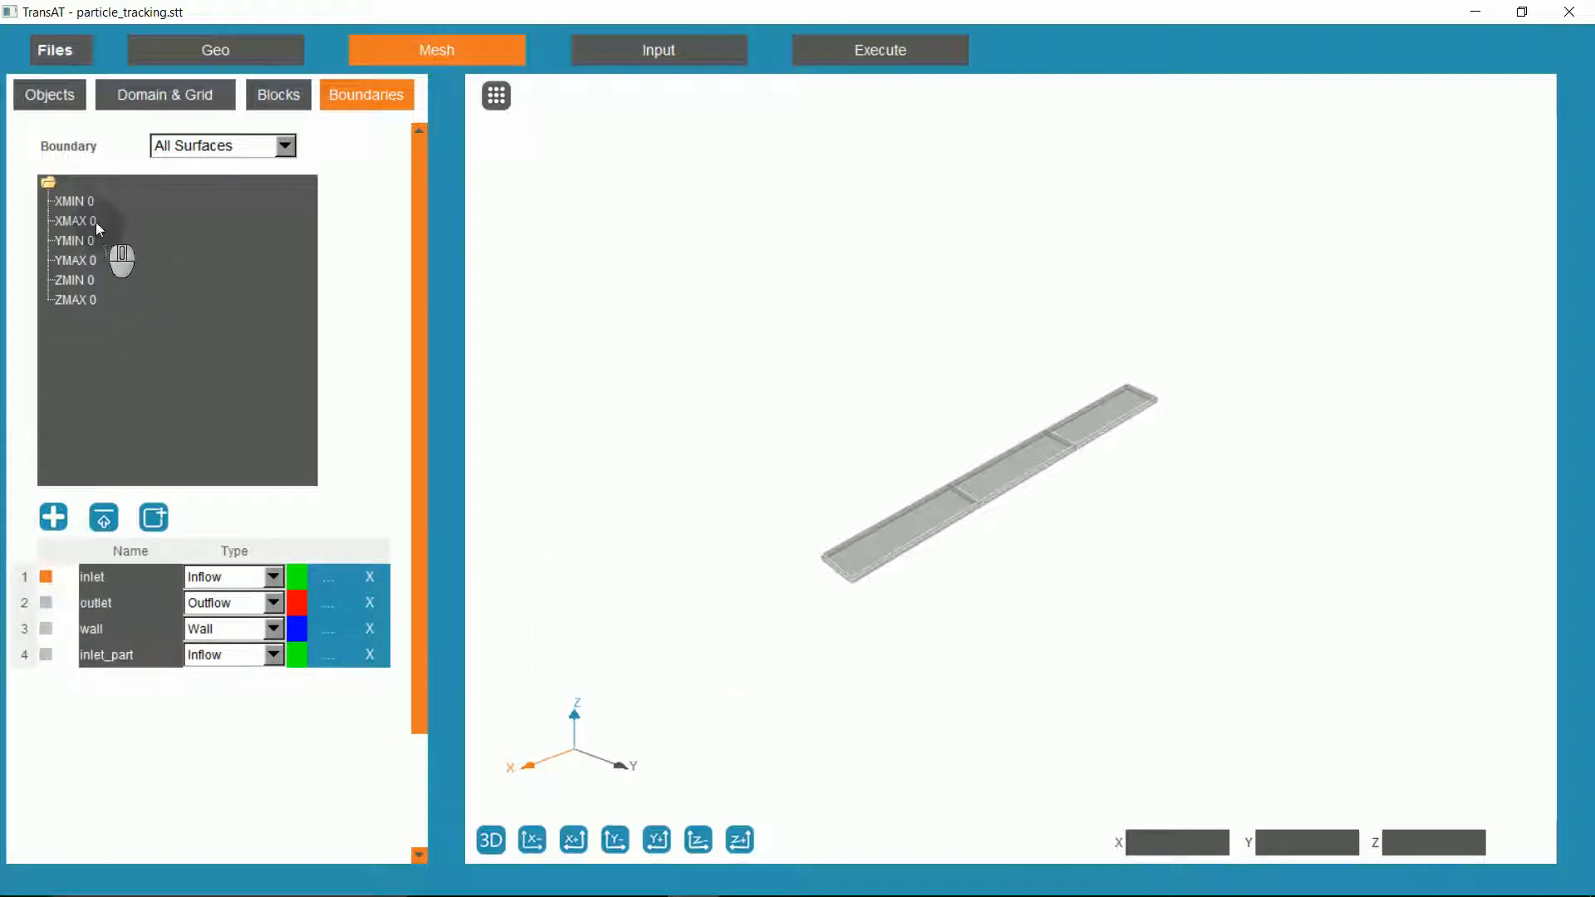
click(83, 203)
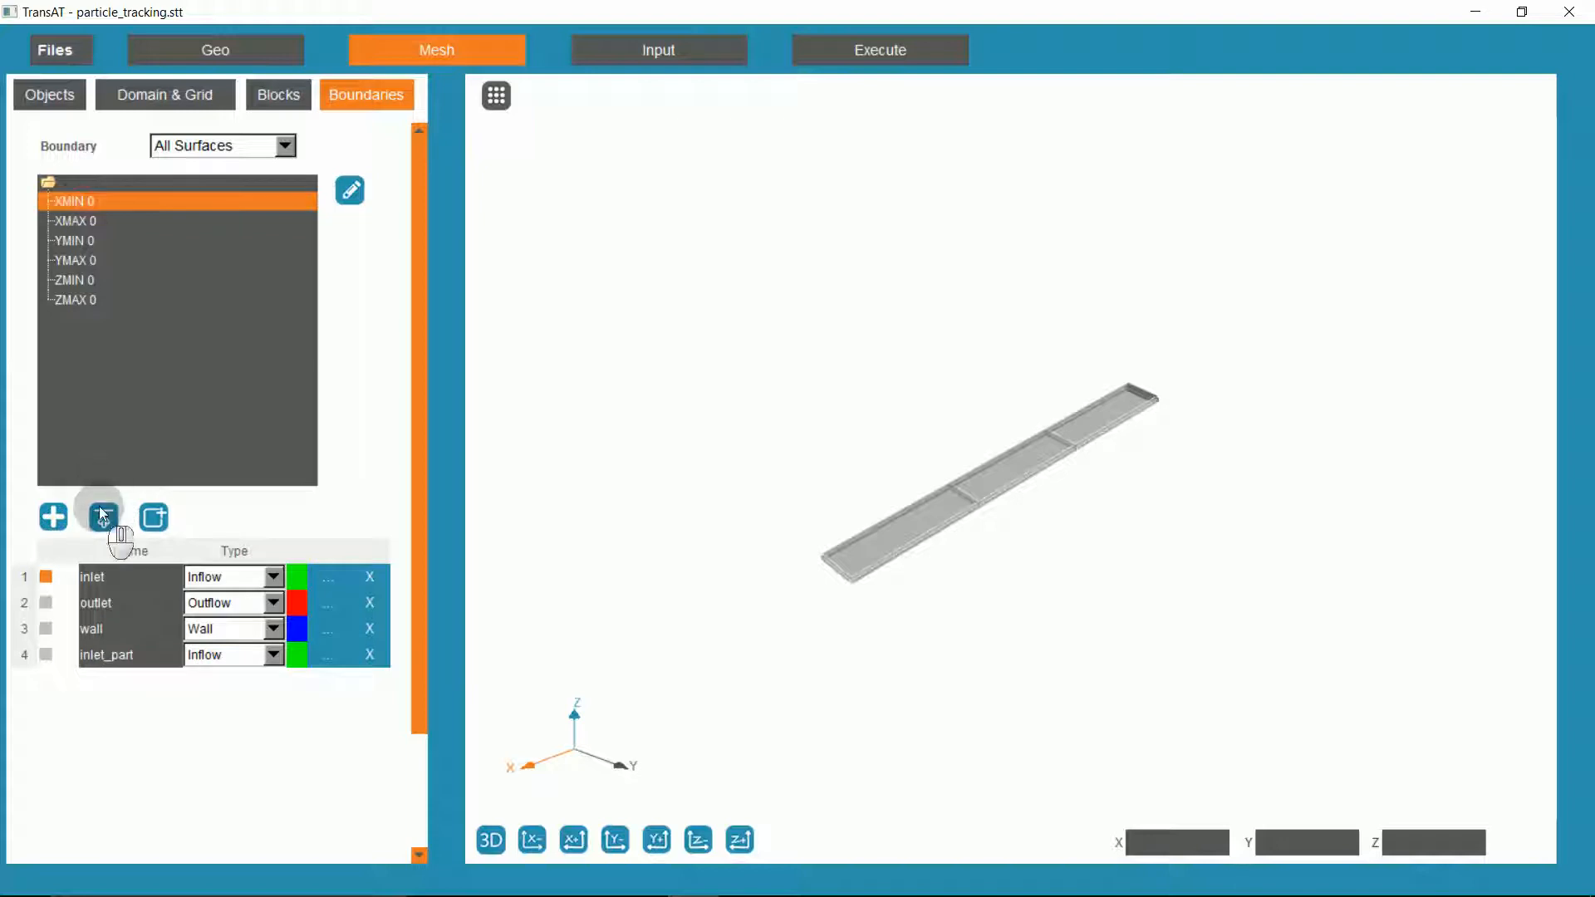
click(101, 516)
click(46, 603)
click(83, 220)
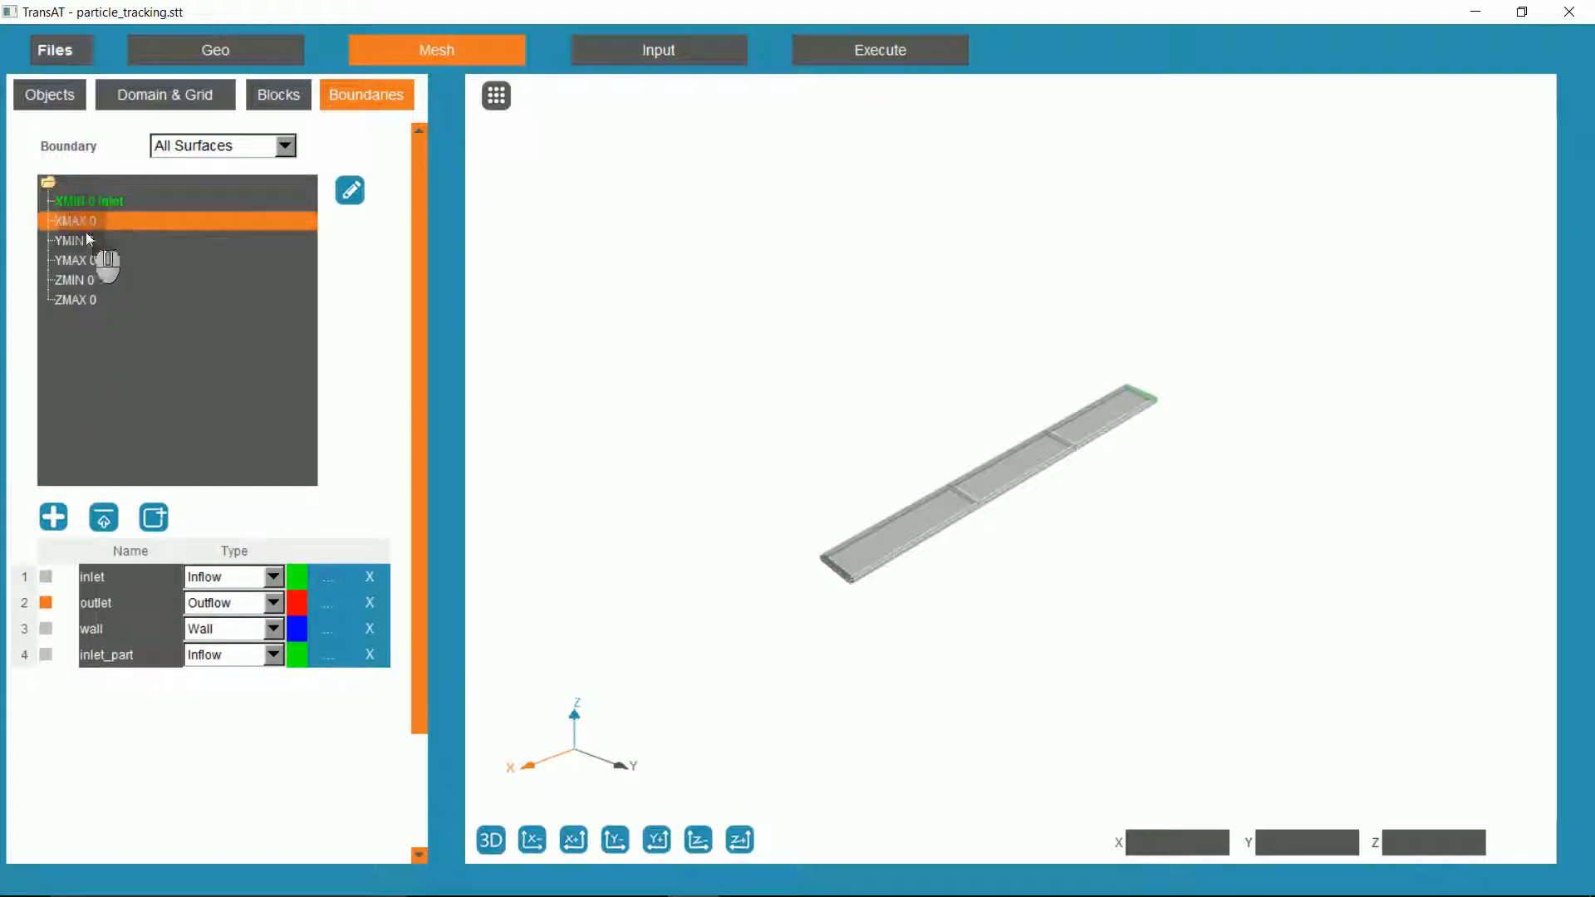
click(104, 519)
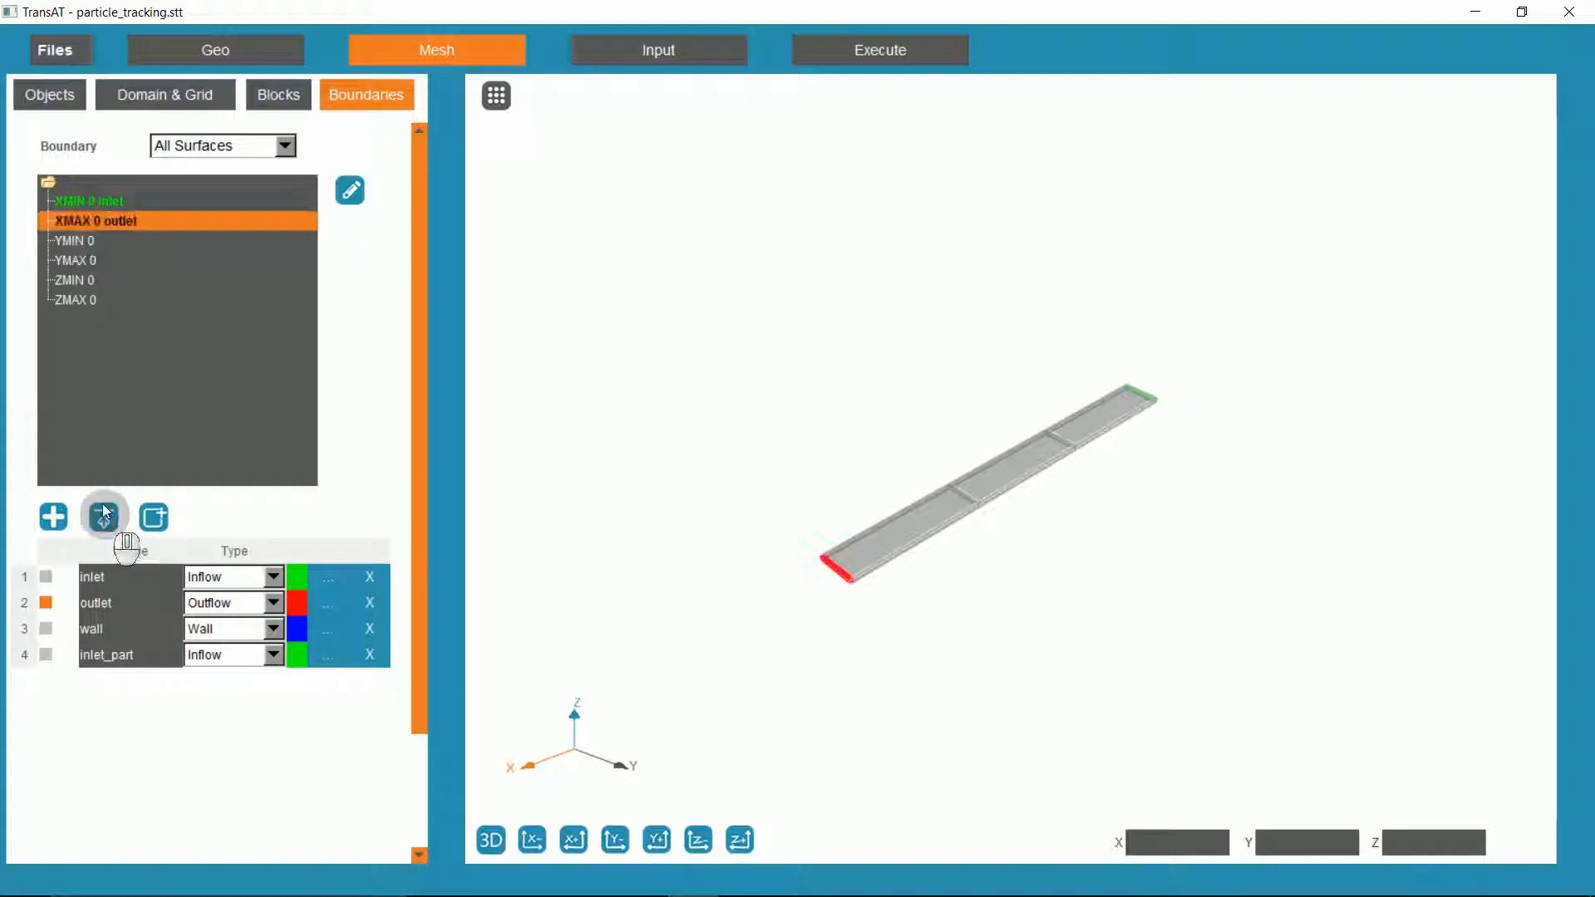
- Assign the wall boundary condition to both the YMIN and YMAX surfaces
click(87, 241)
ctrl+click(86, 258)
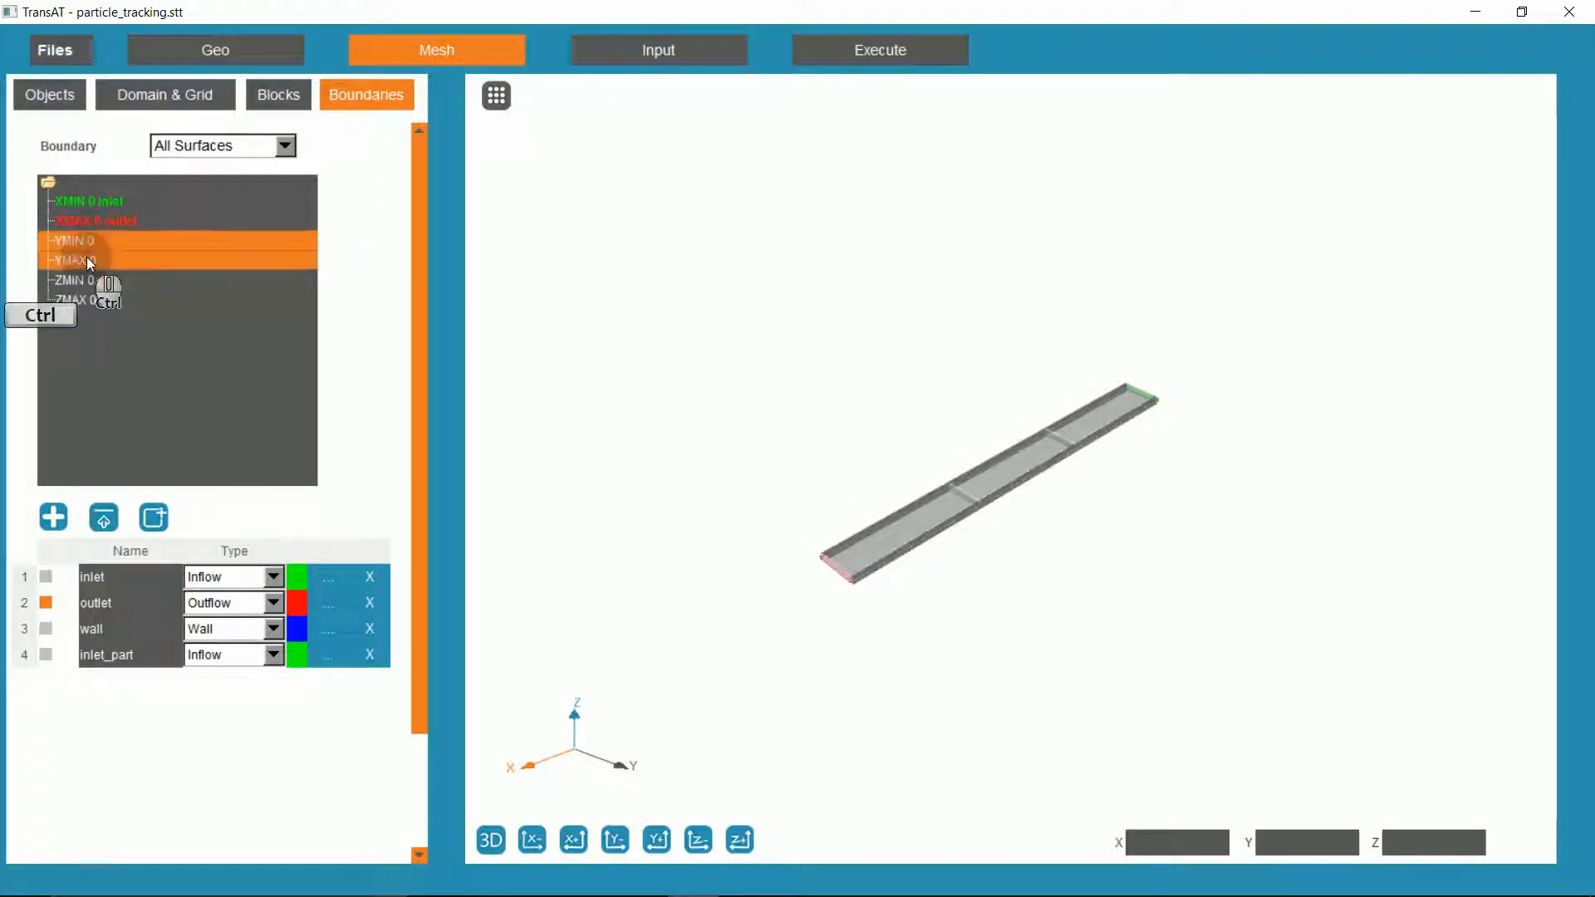
click(53, 622)
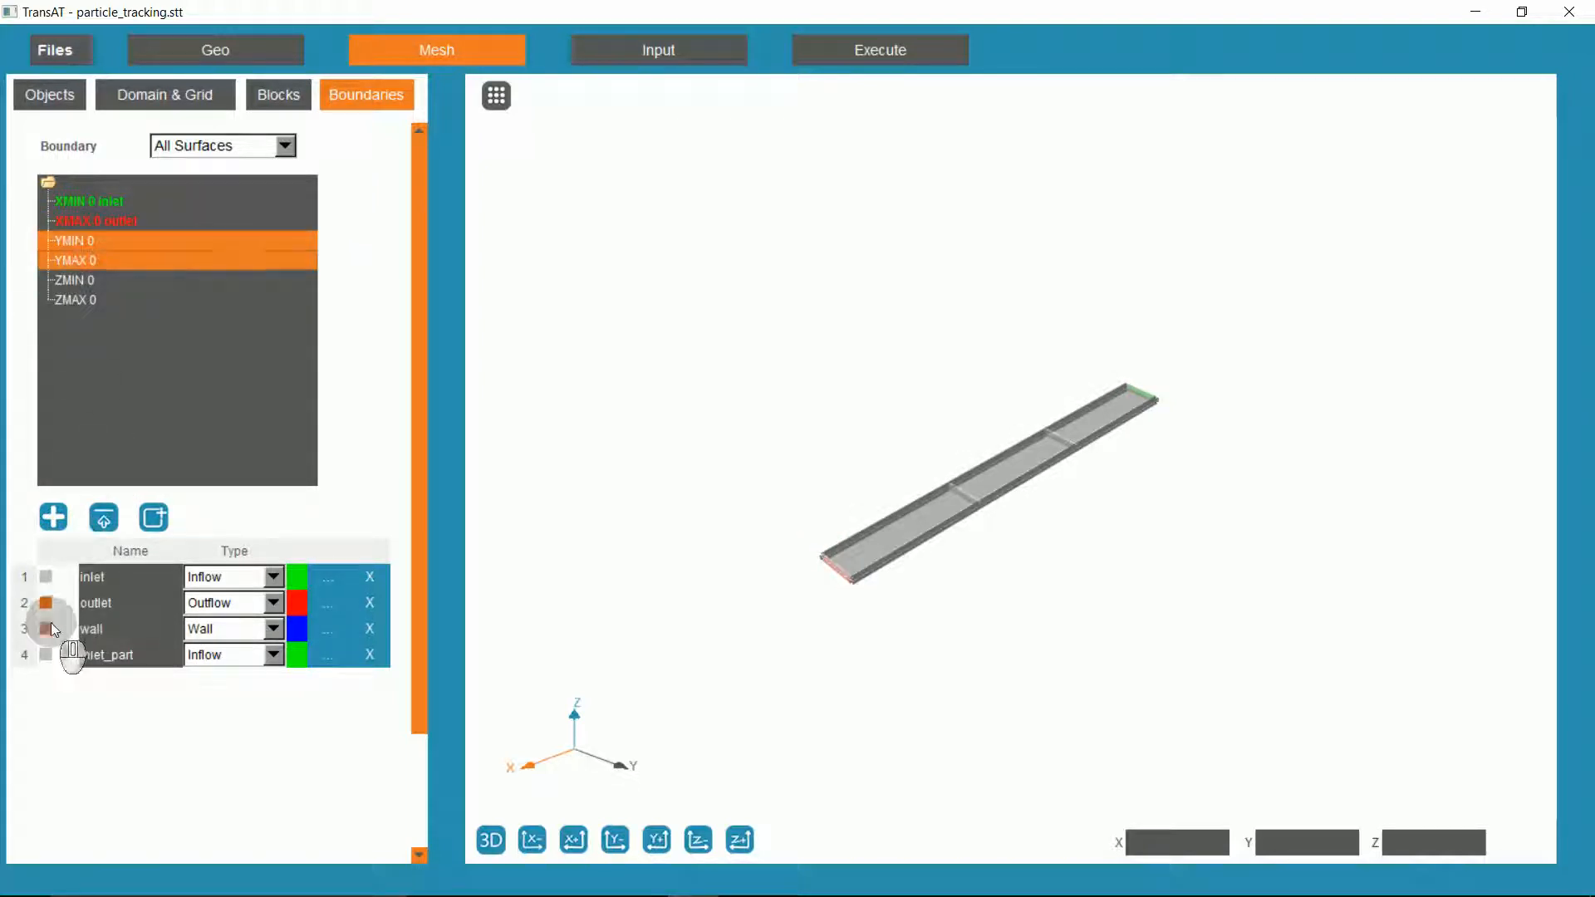
click(106, 520)
- Create a sub-boundary on the YMIN surface spanning X min 0.045 to X max 0.055
scroll(920, 504, up, 5)
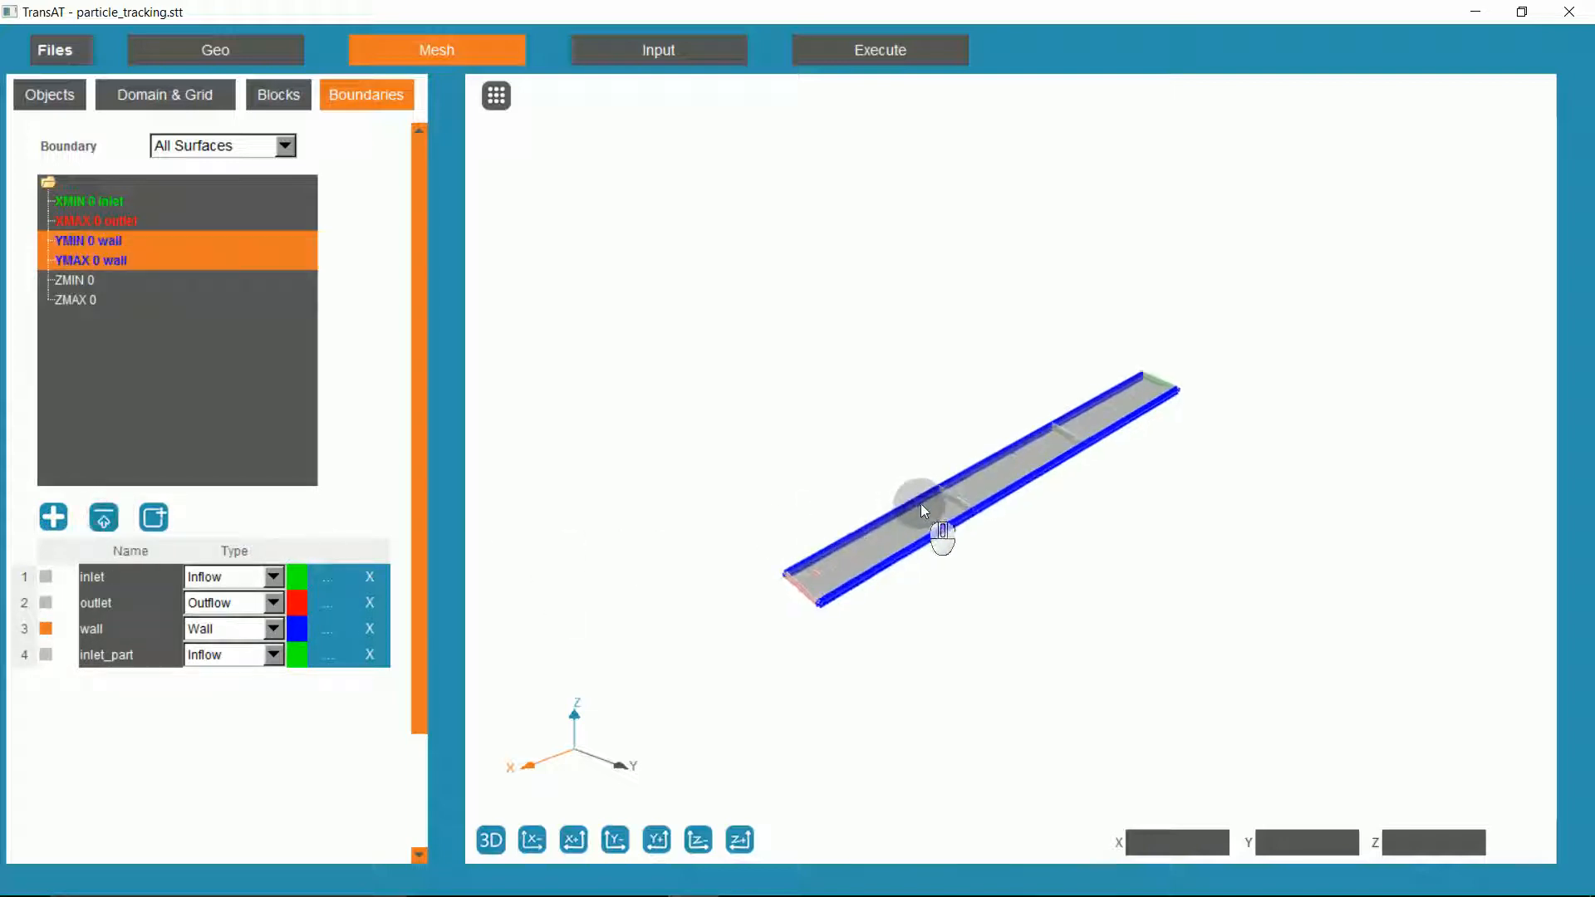
scroll(920, 504, up, 2)
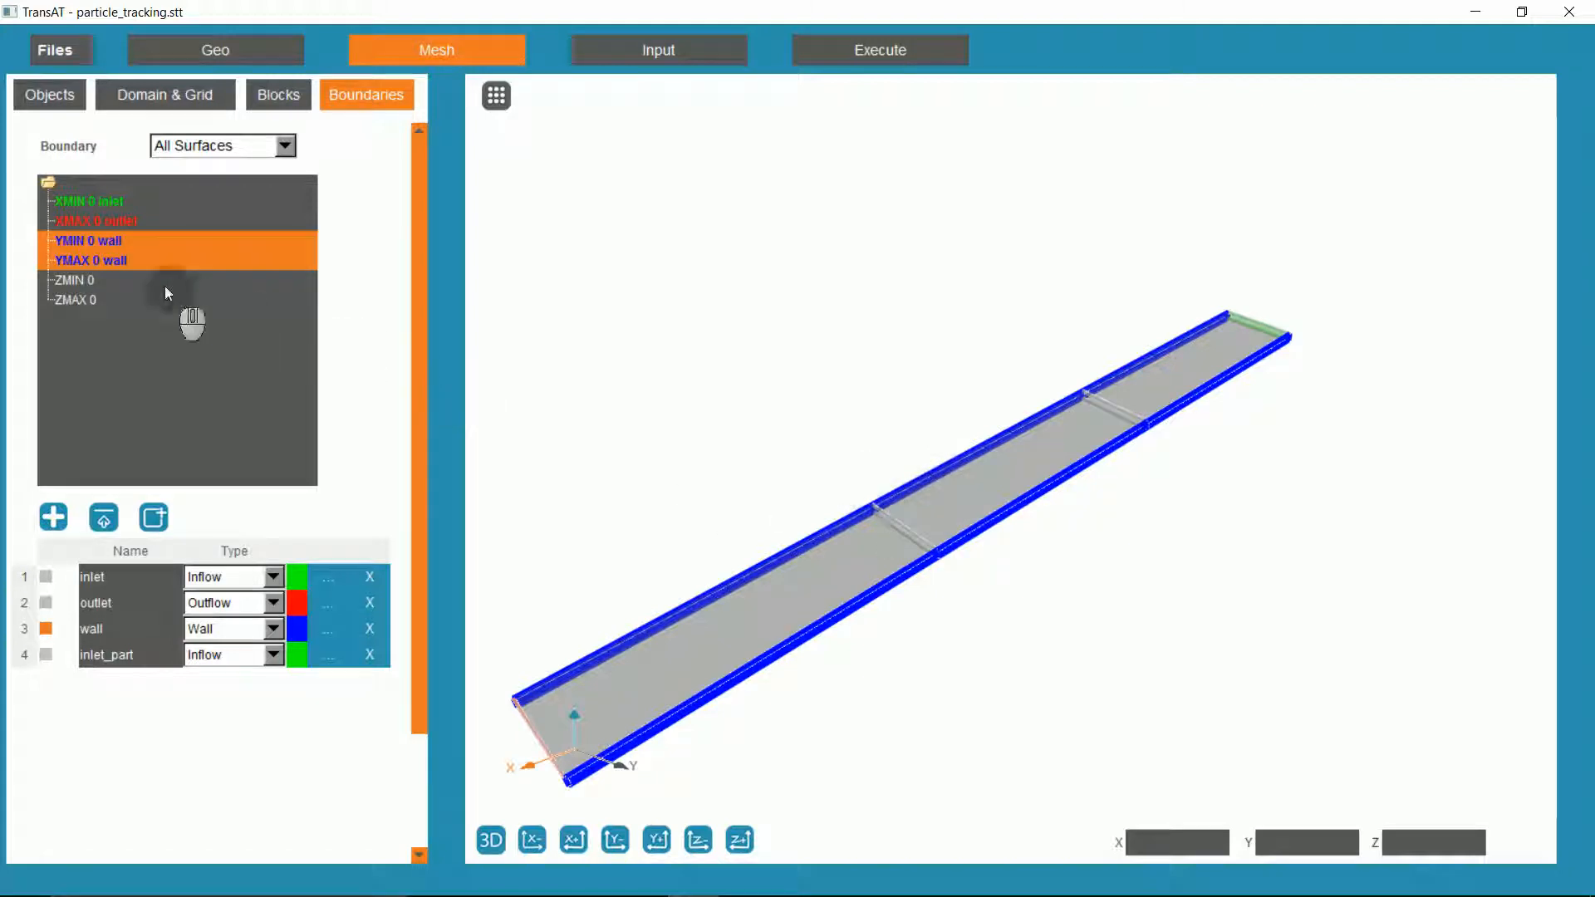
click(111, 239)
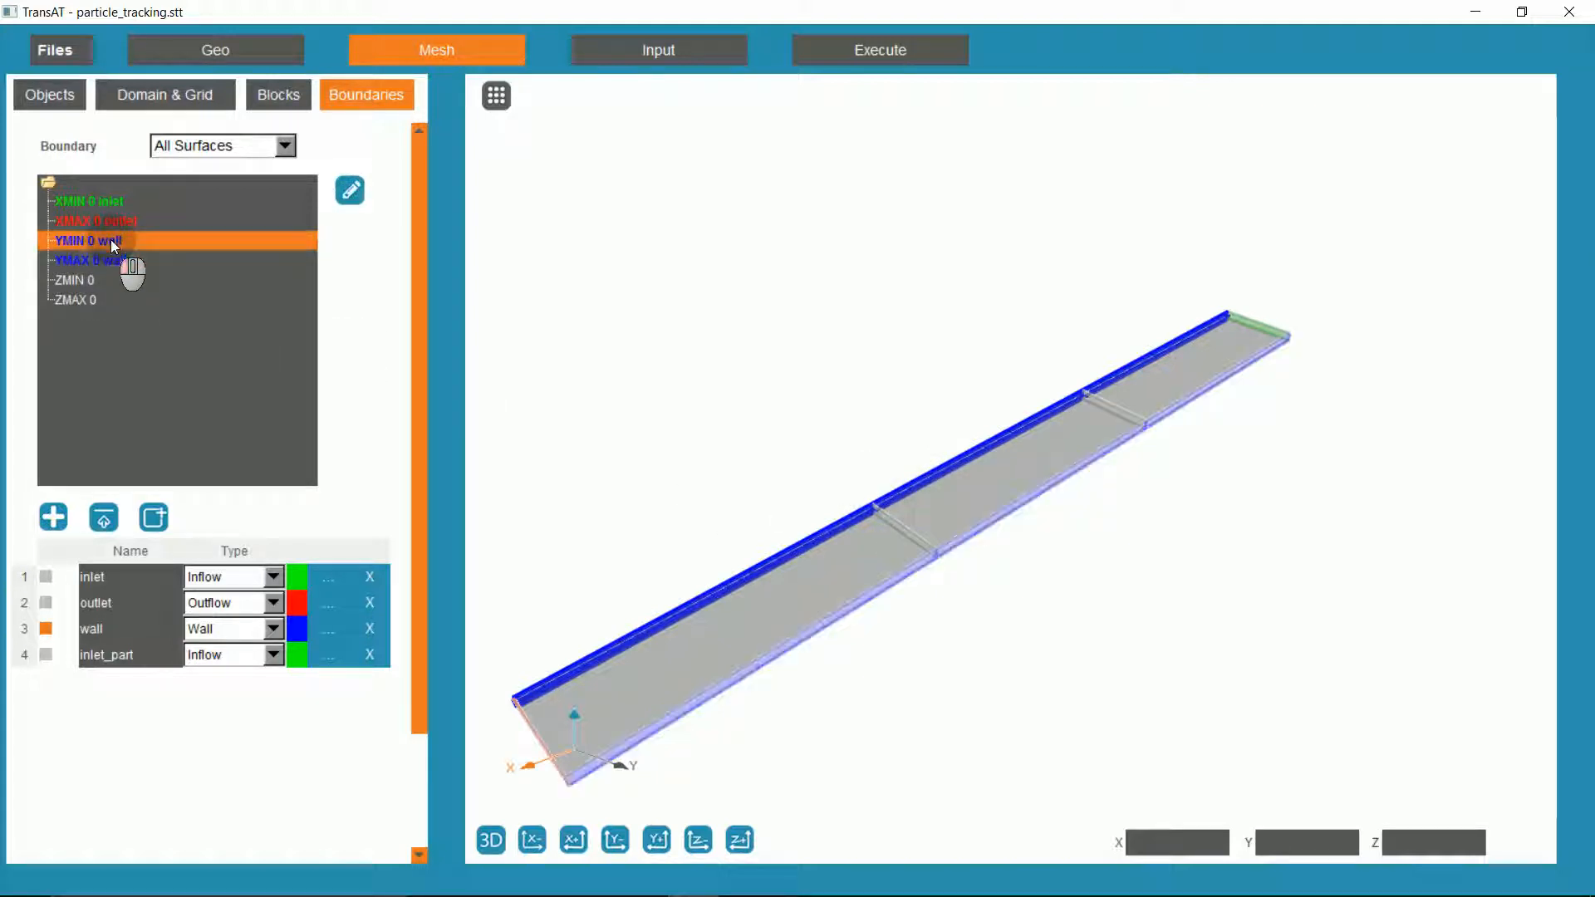
click(352, 191)
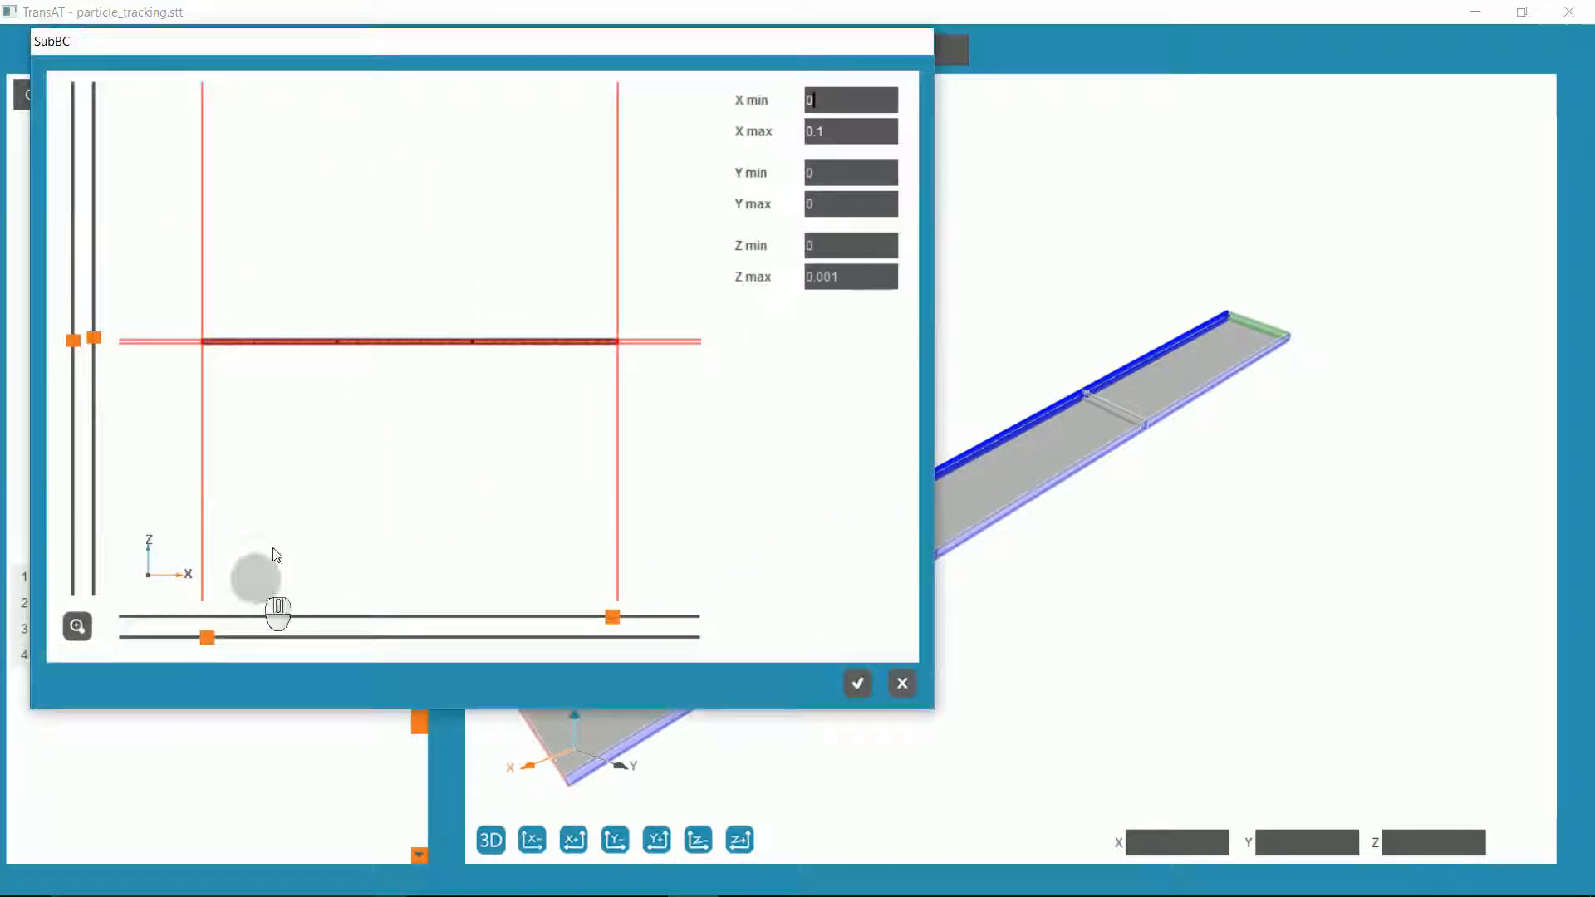
drag(208, 637, 287, 635)
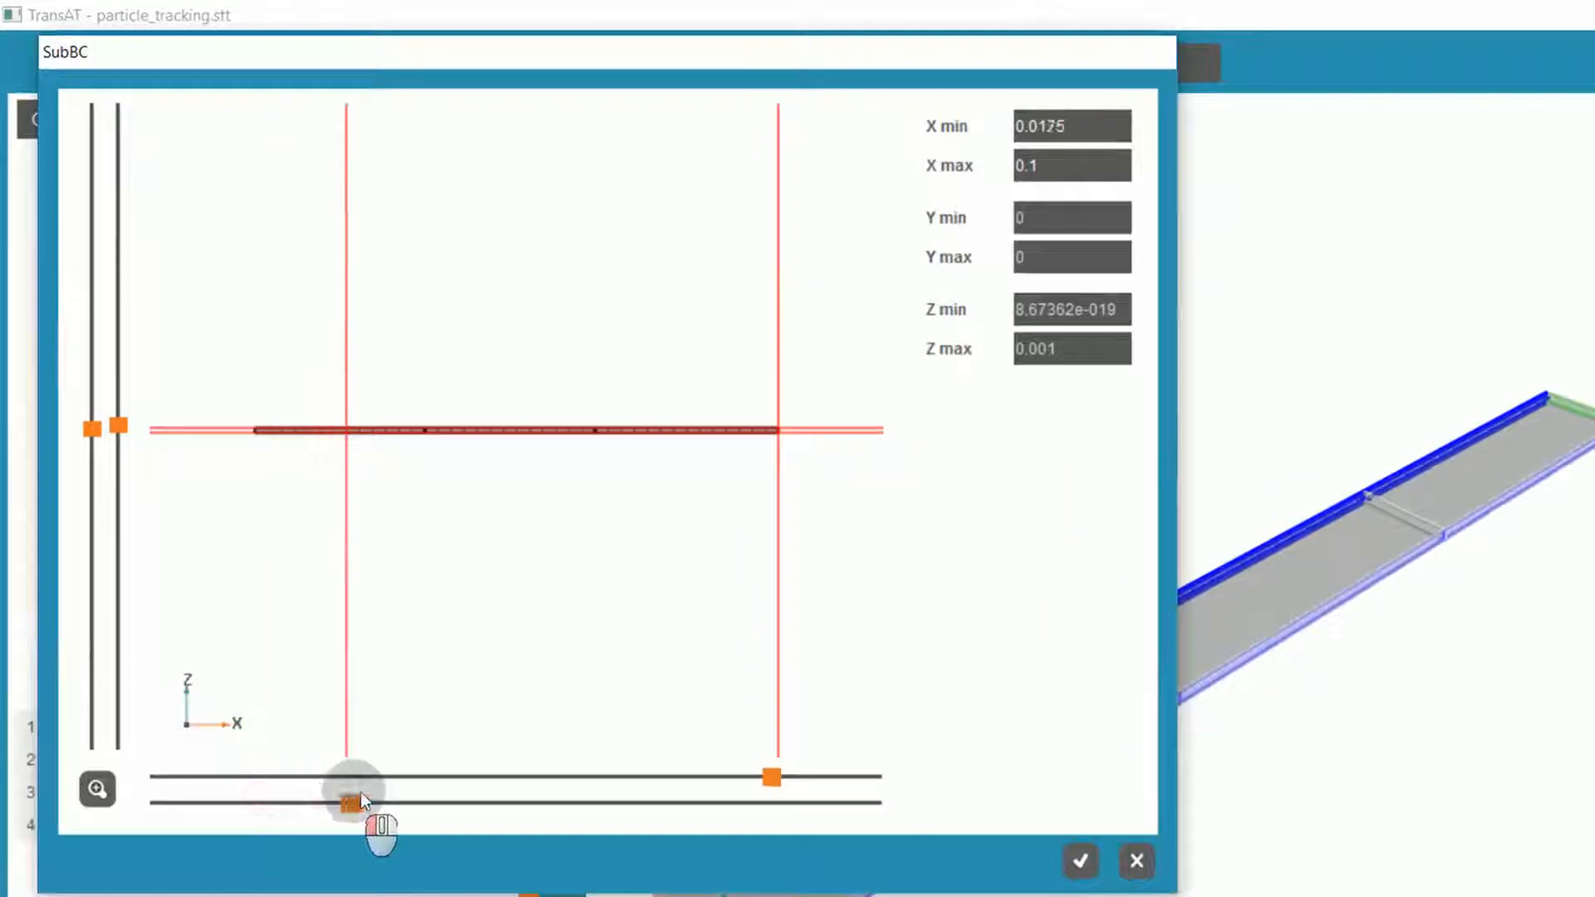
drag(361, 795, 453, 804)
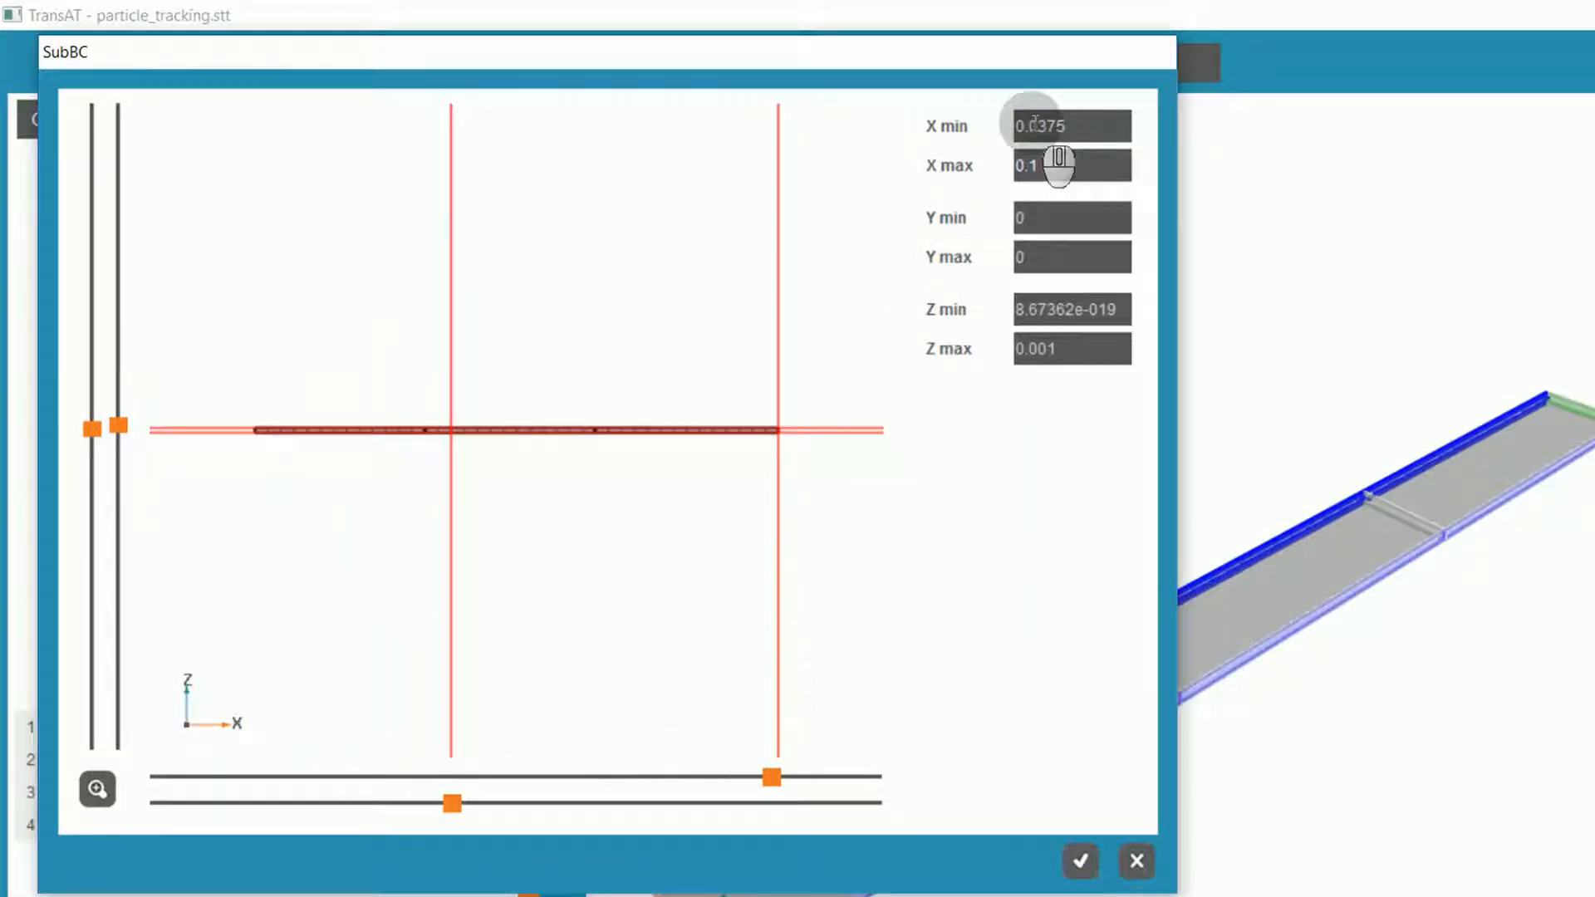
drag(1036, 126, 1085, 124)
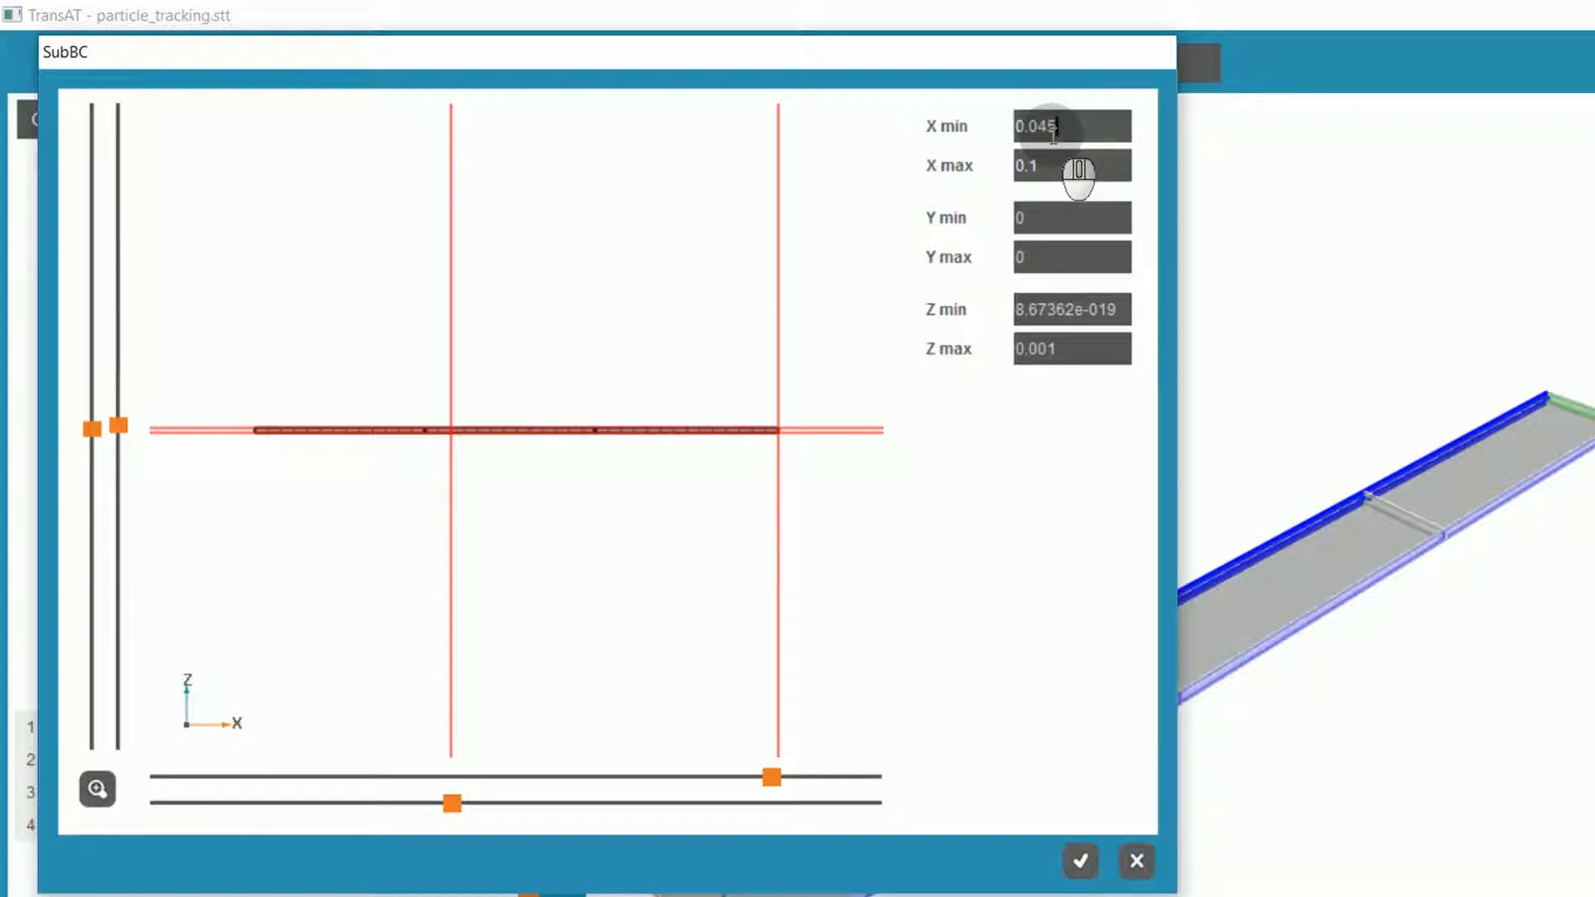
click(1049, 158)
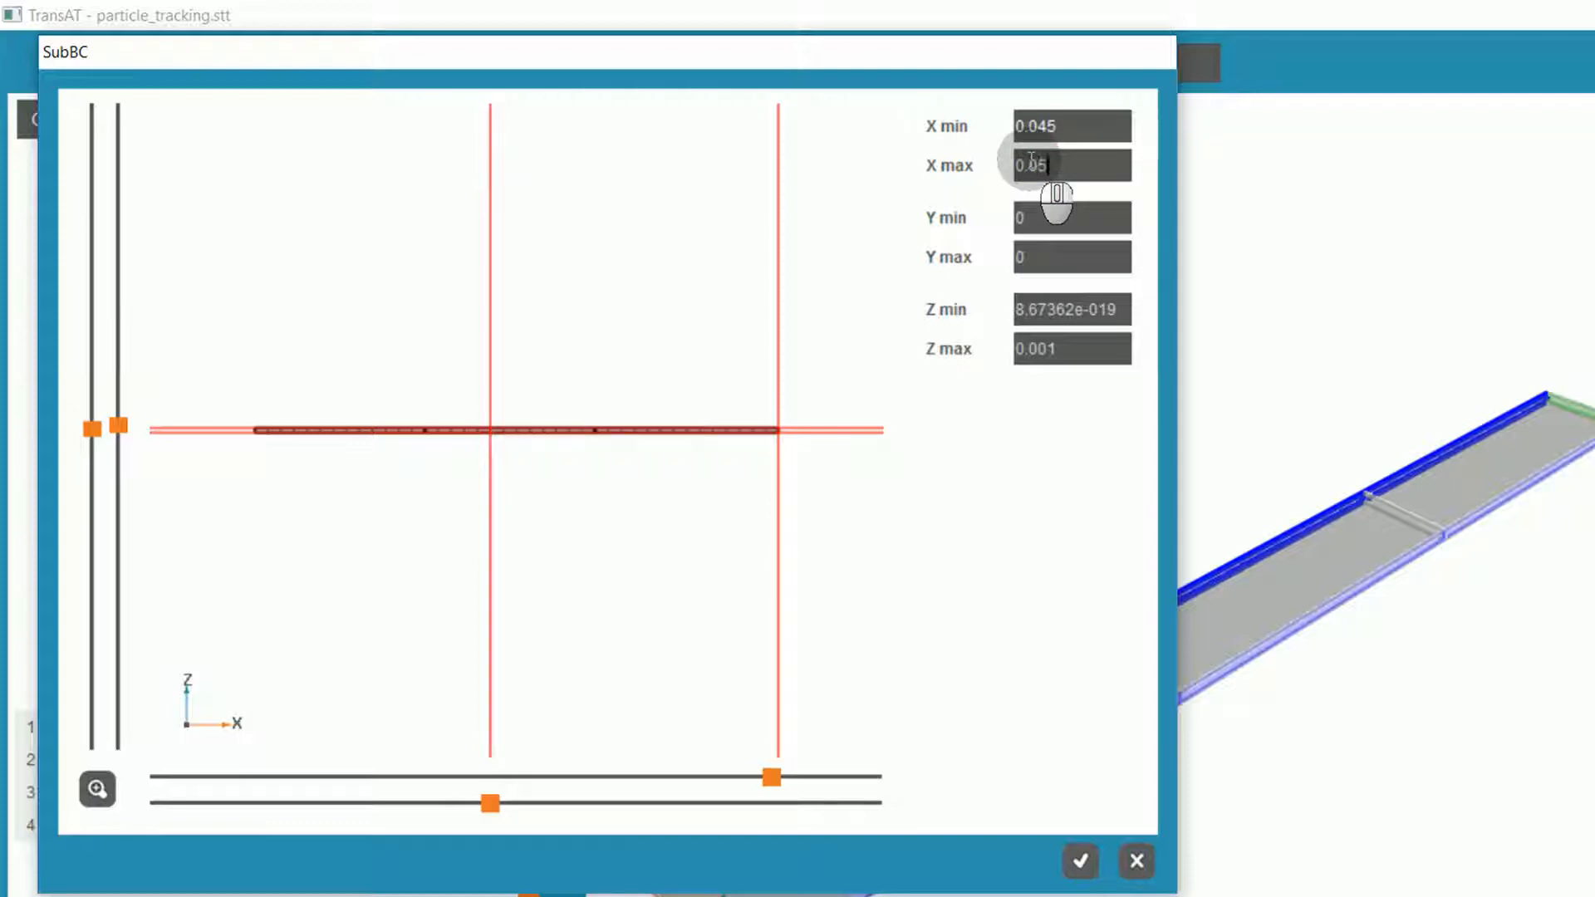
click(1067, 121)
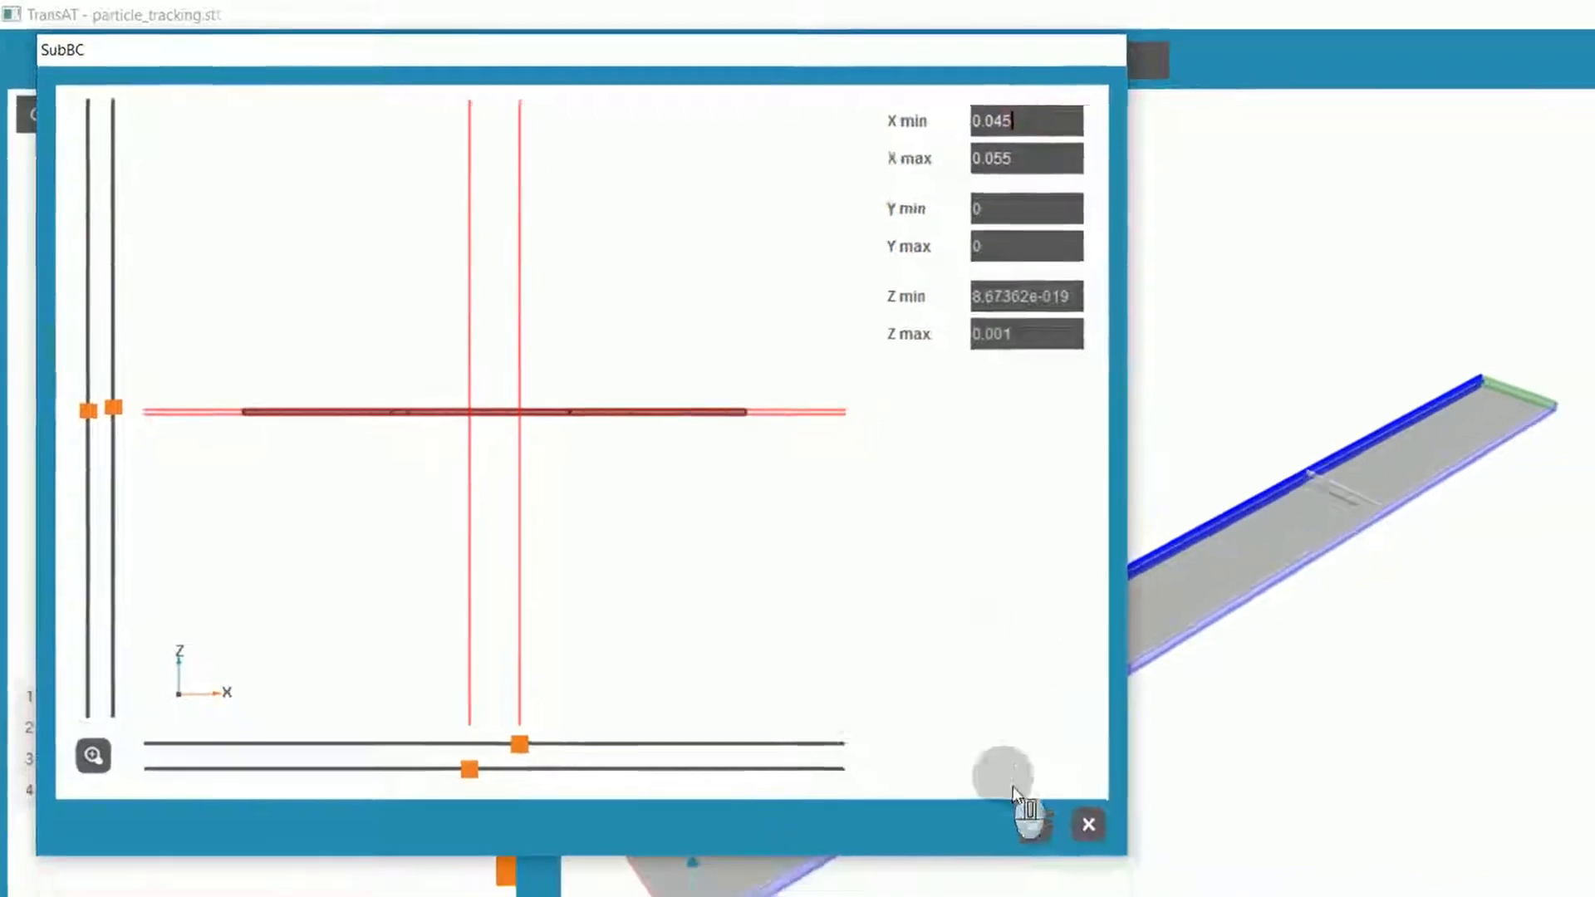
click(1088, 824)
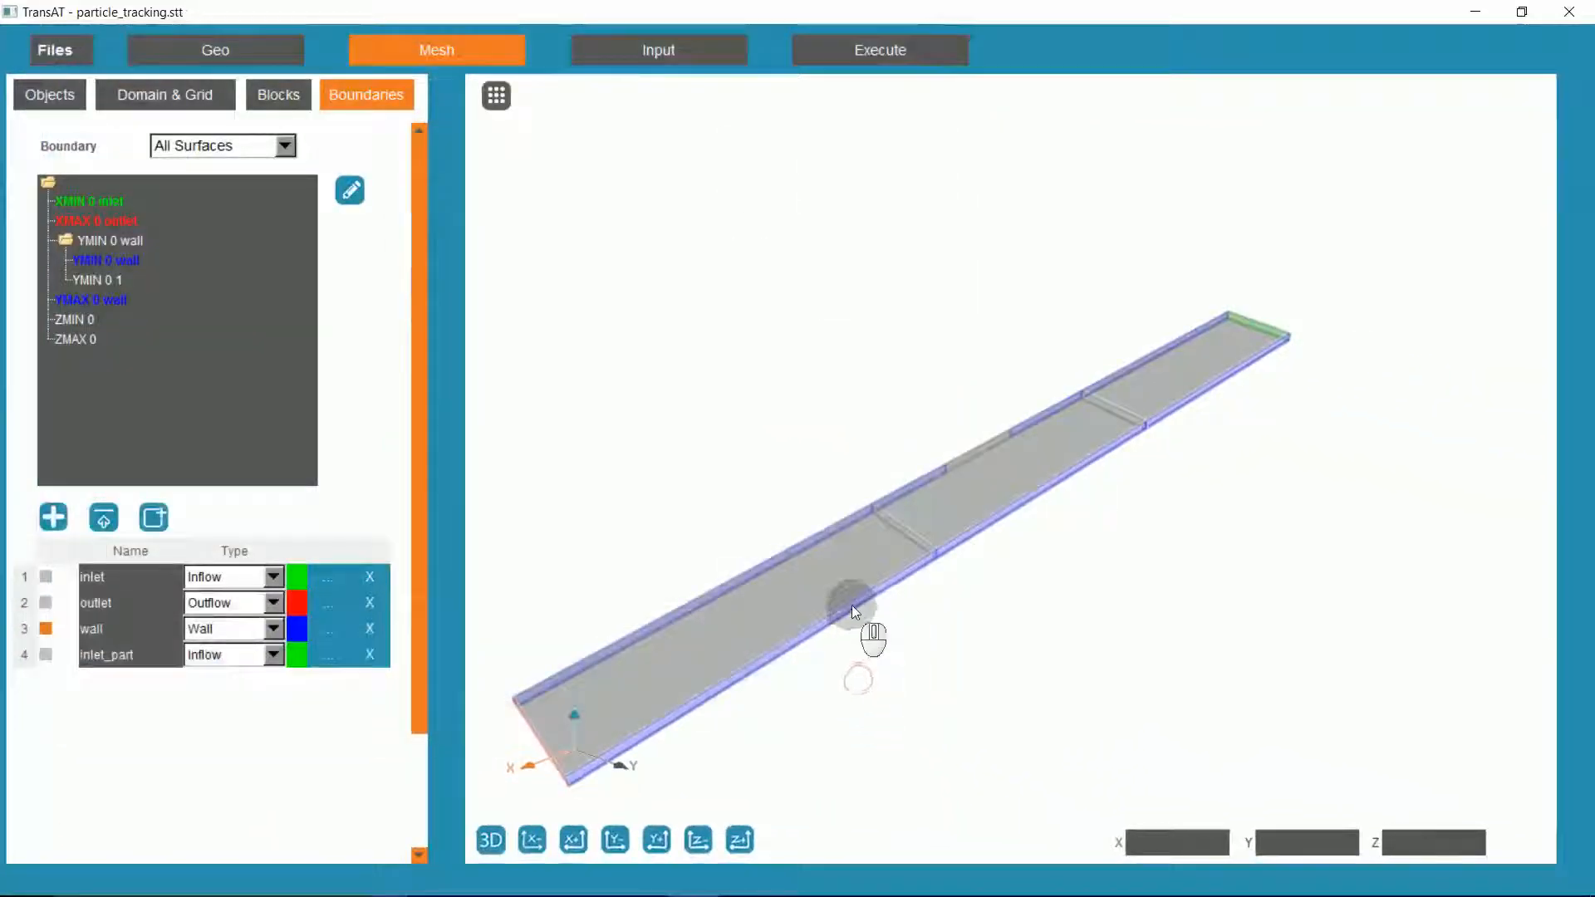
- Assign the inlet_part boundary condition to the YMIN sub-boundary and save the project
drag(1029, 759, 1078, 700)
drag(911, 590, 993, 619)
click(115, 282)
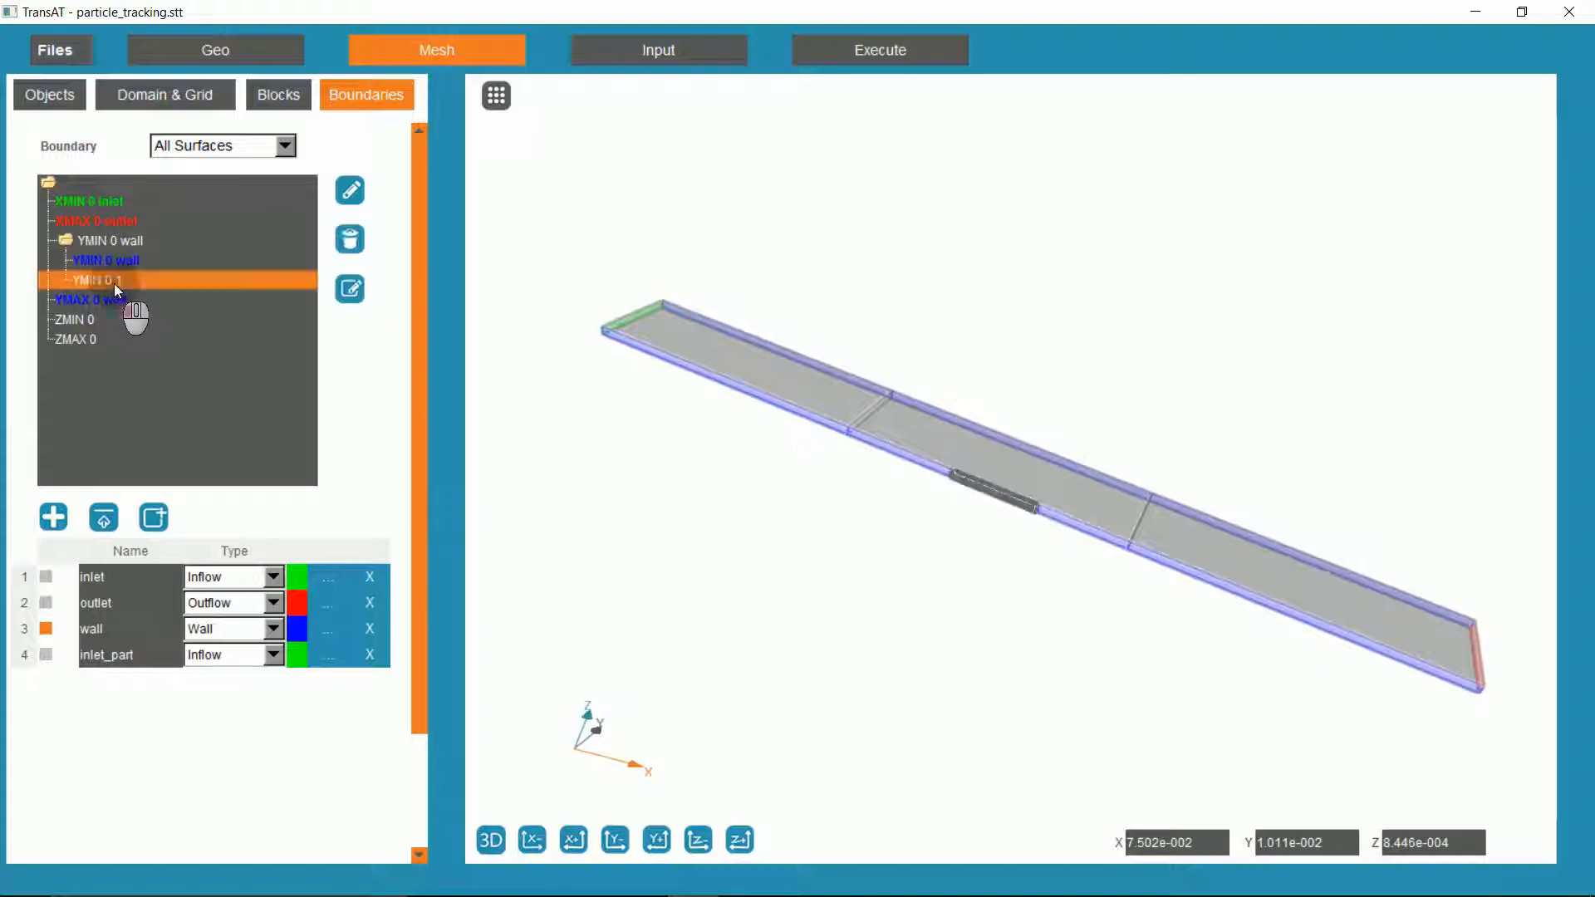
click(47, 655)
click(103, 518)
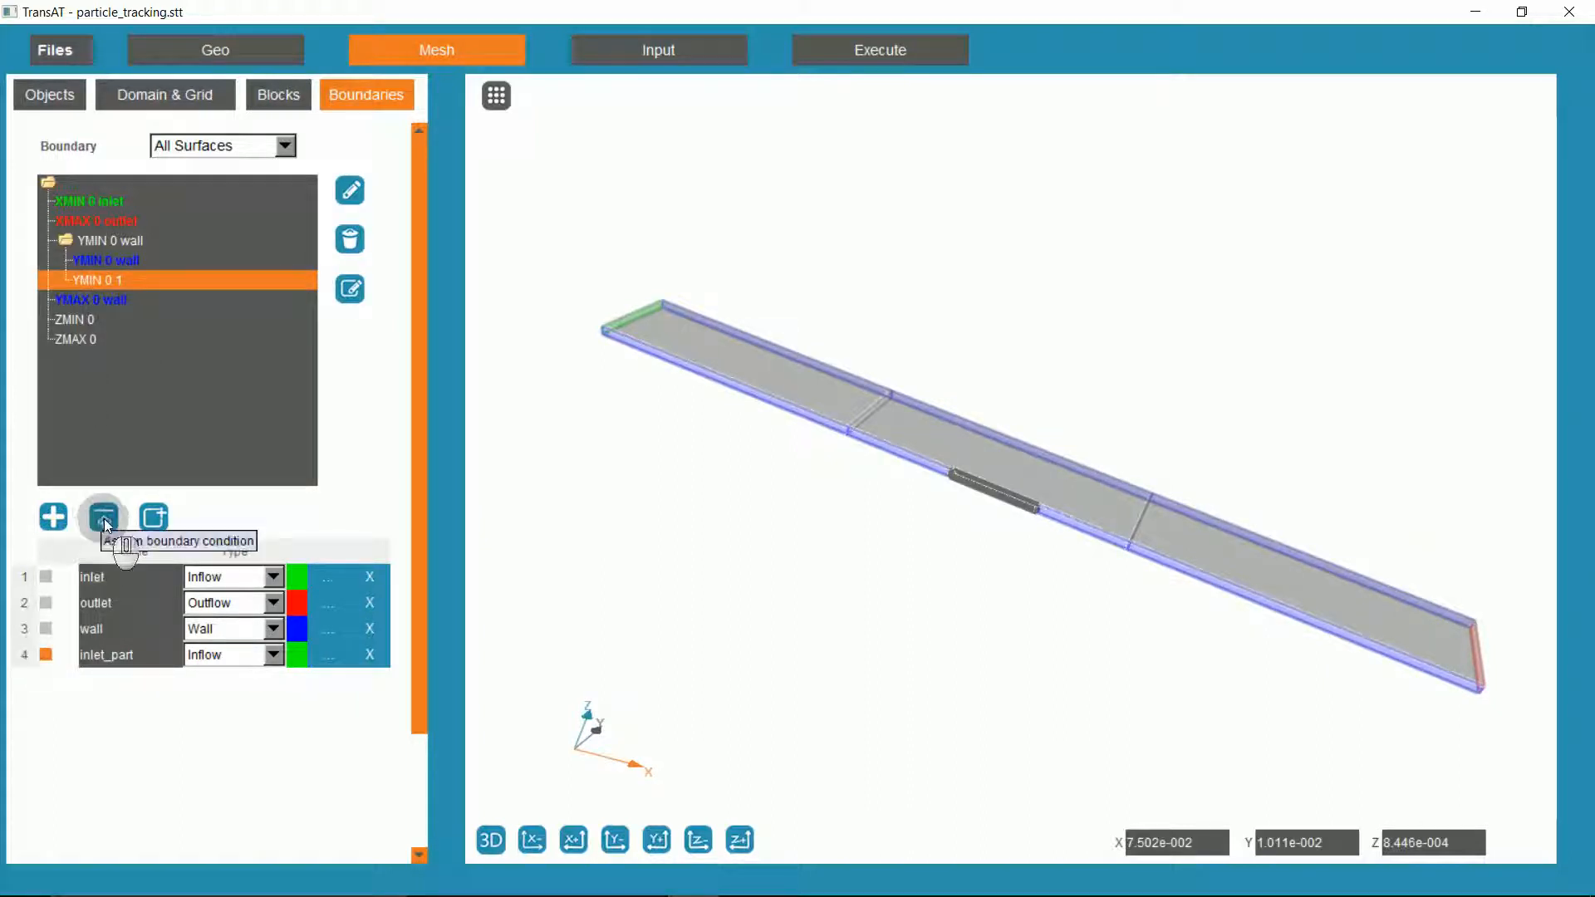
click(103, 519)
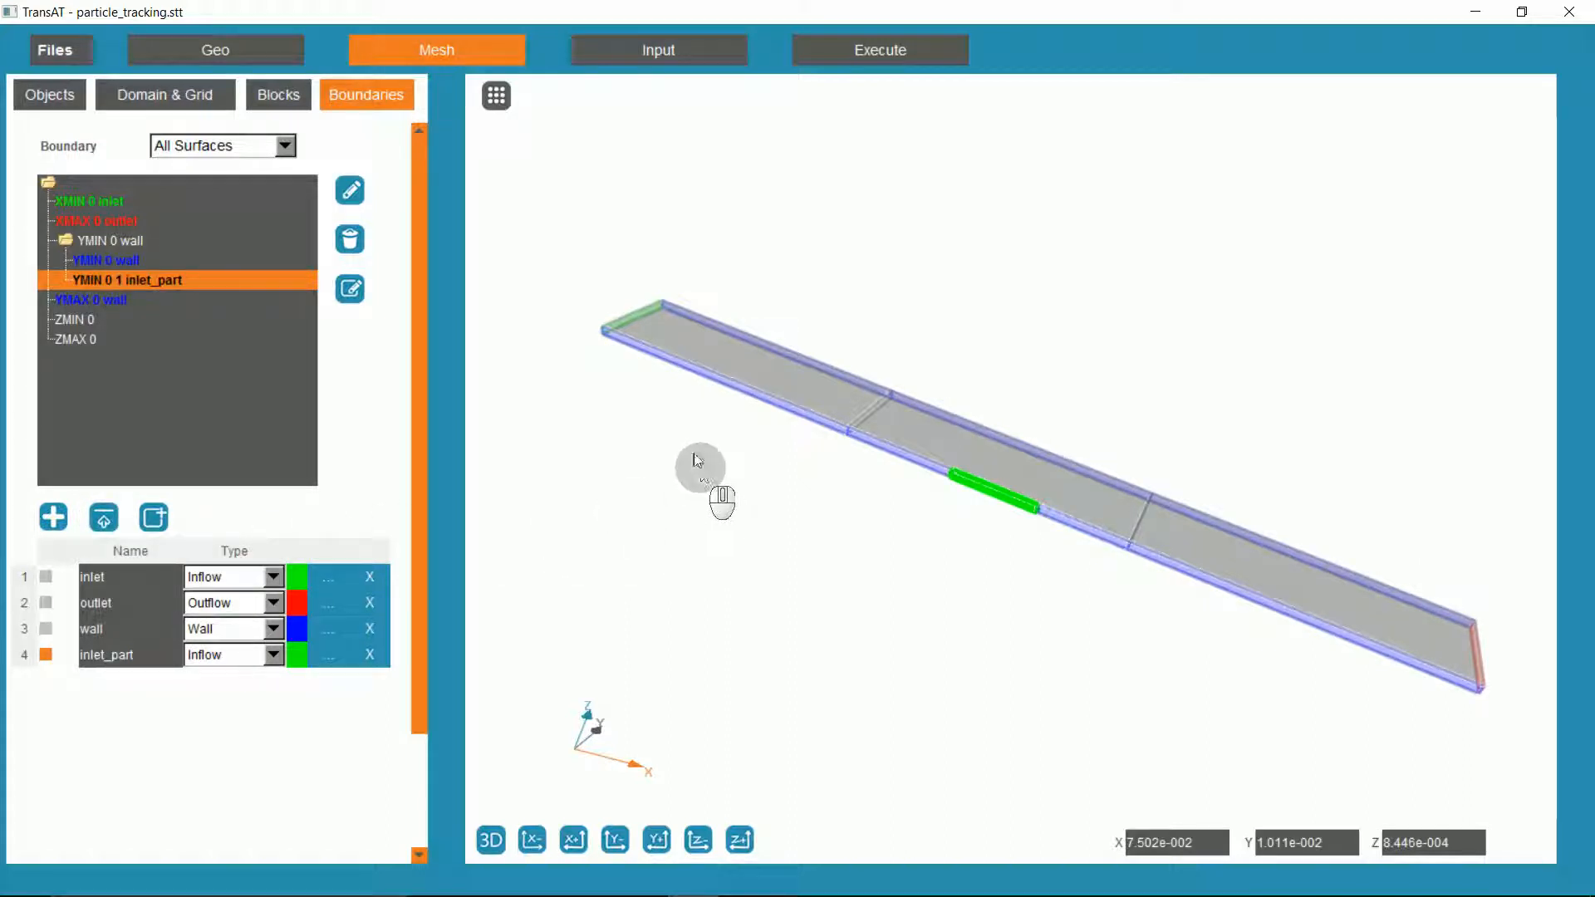
click(55, 51)
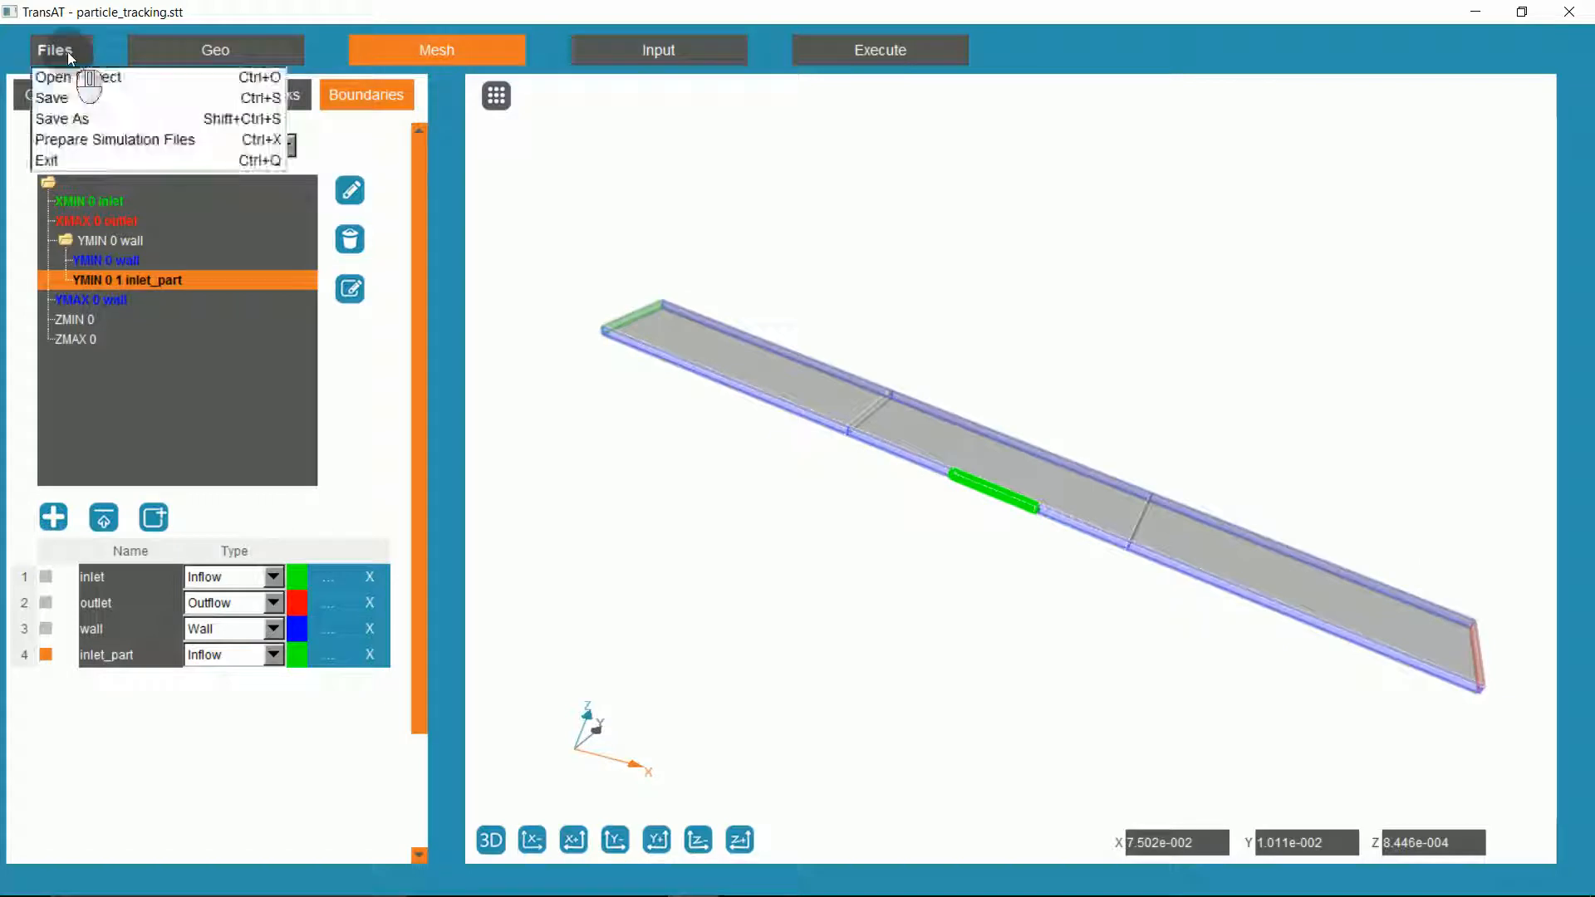
click(71, 97)
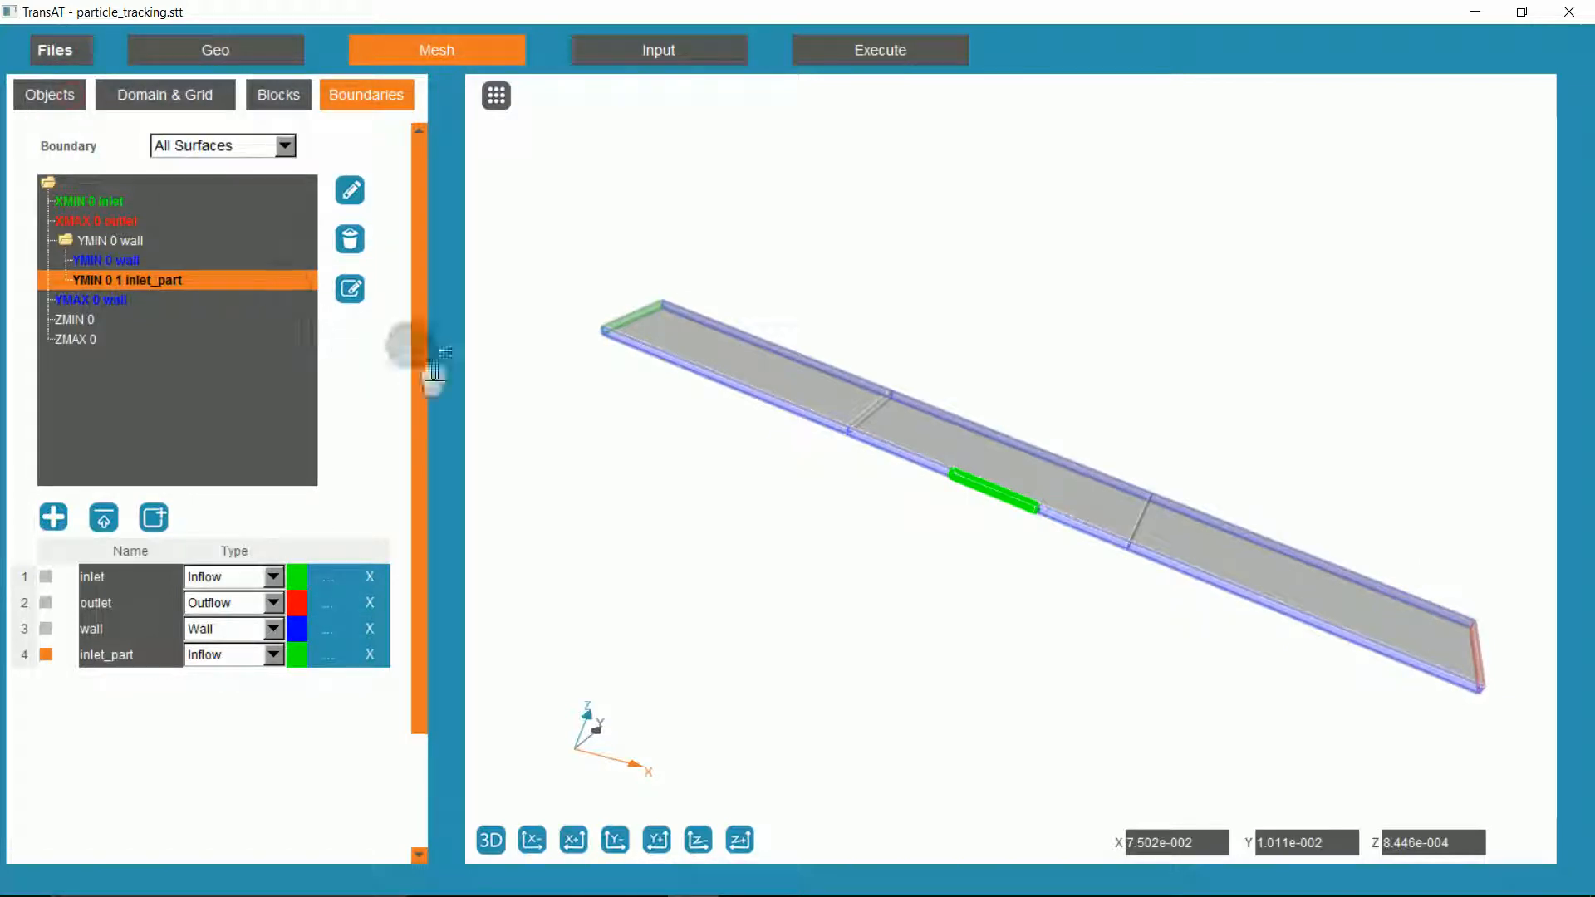
- Enable the Pressure, Temperature, U velocity and V velocity basic equations in the physical models input
click(638, 57)
click(566, 189)
click(576, 219)
click(1089, 193)
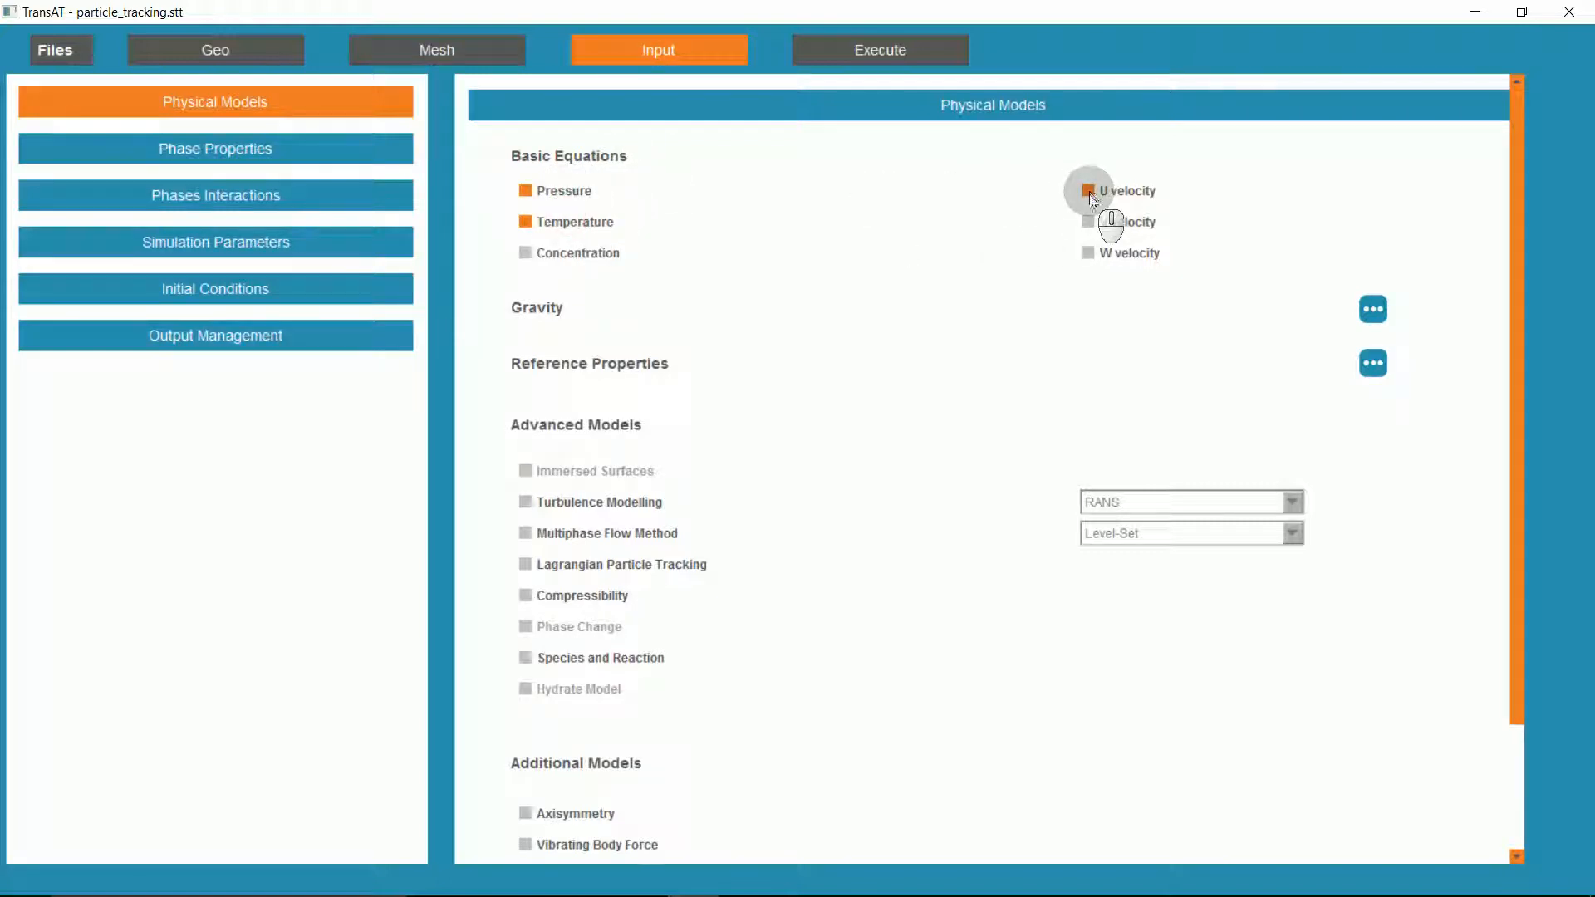
click(1089, 221)
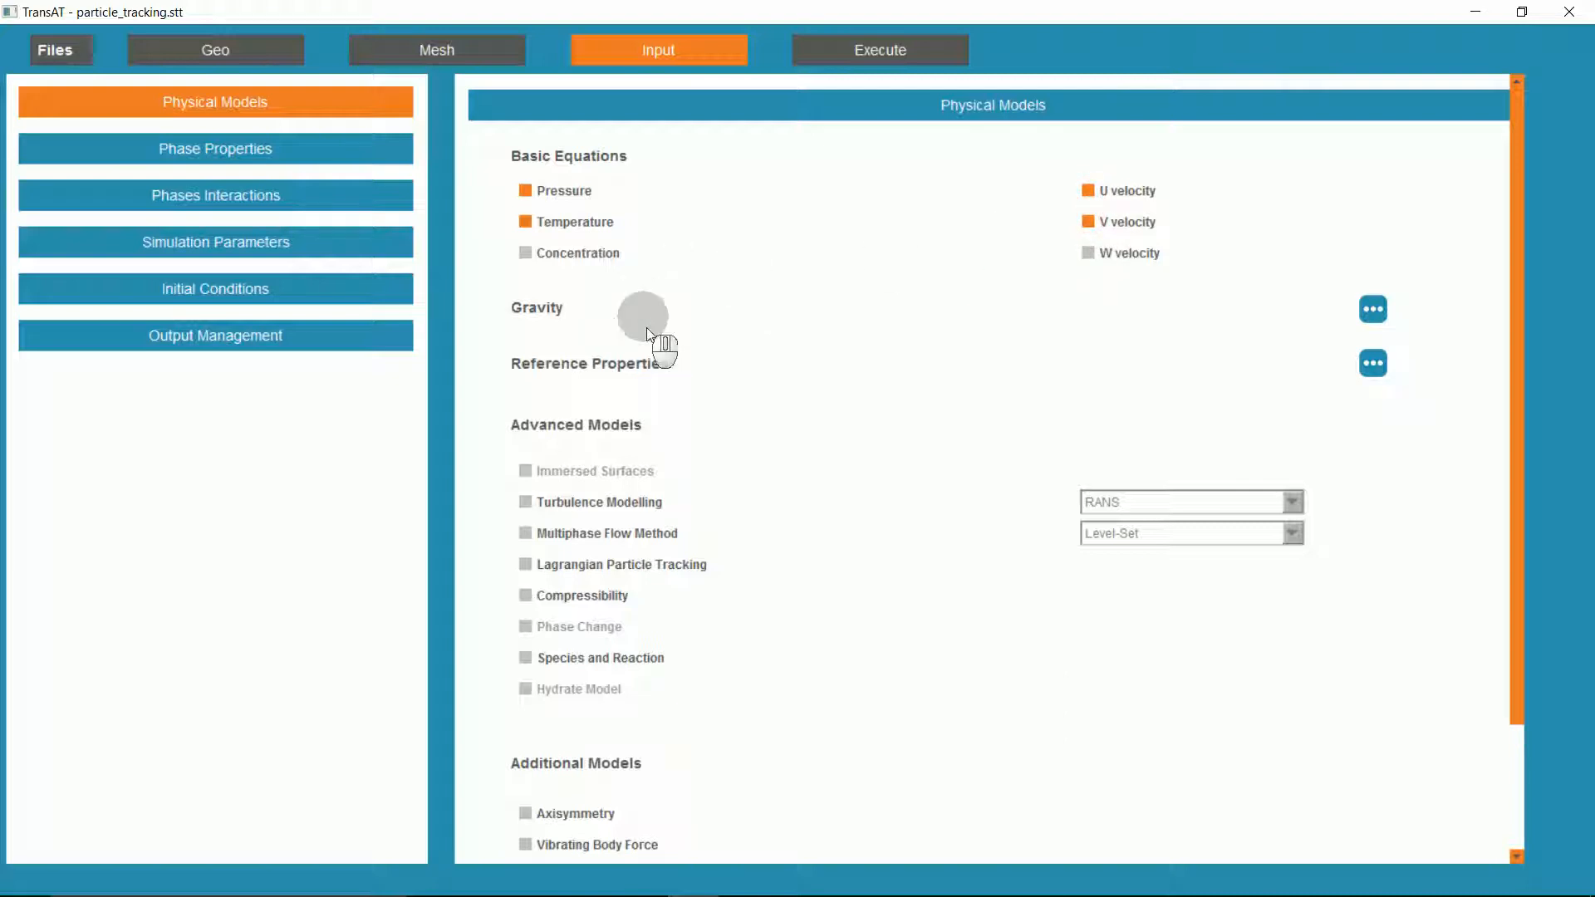
- Set the reference velocity to 1 m/s, replace the reference length value and accept the reference properties
click(1374, 365)
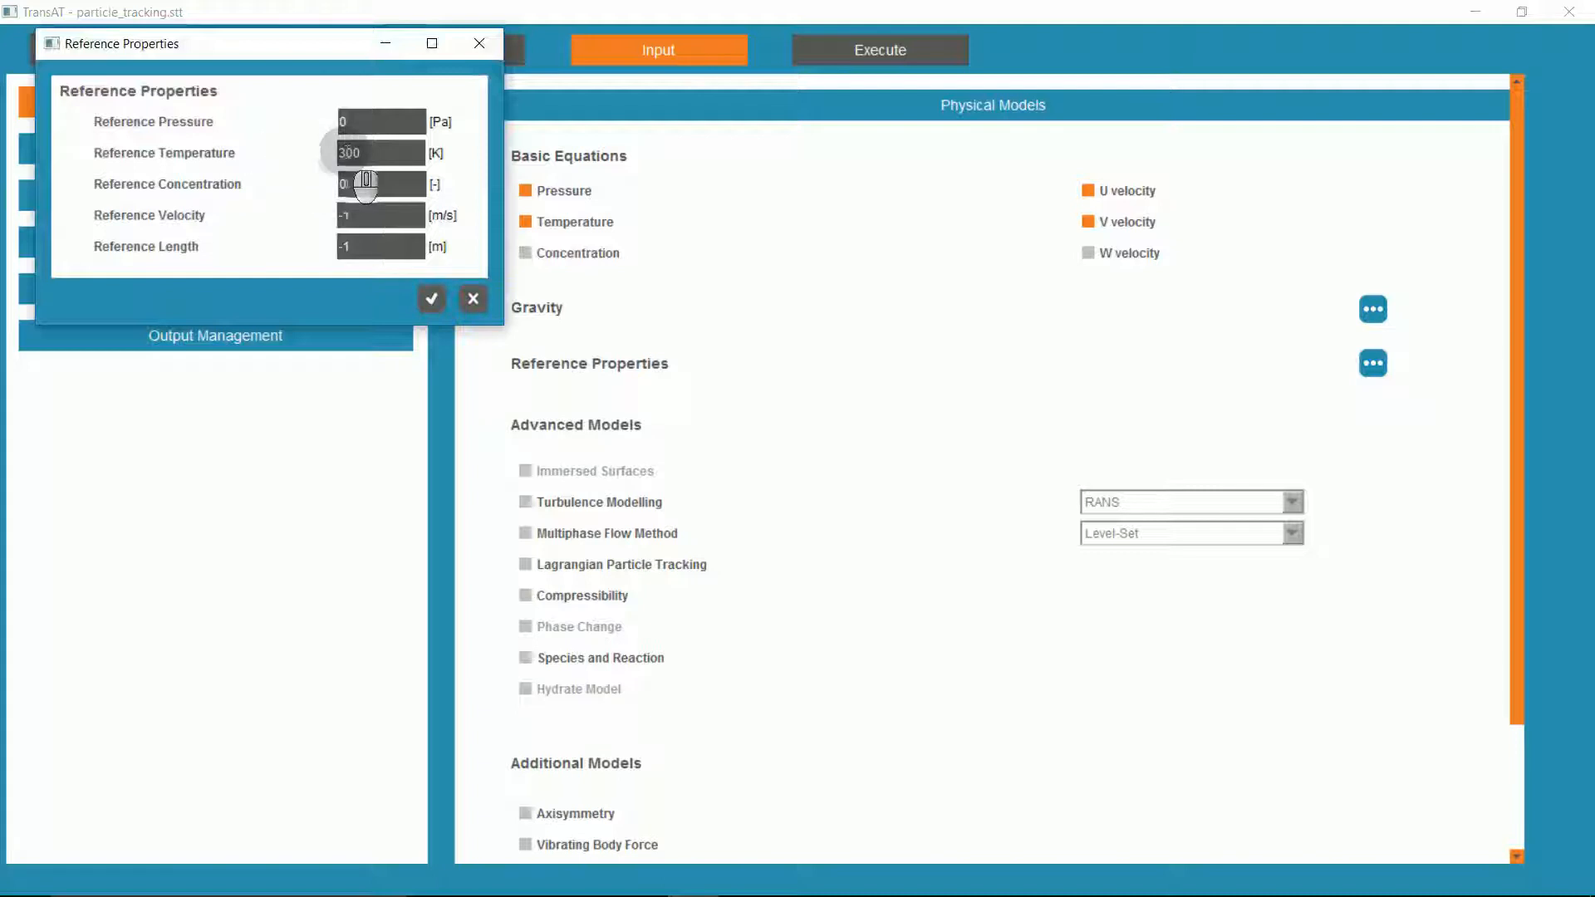
double_click(348, 216)
click(360, 242)
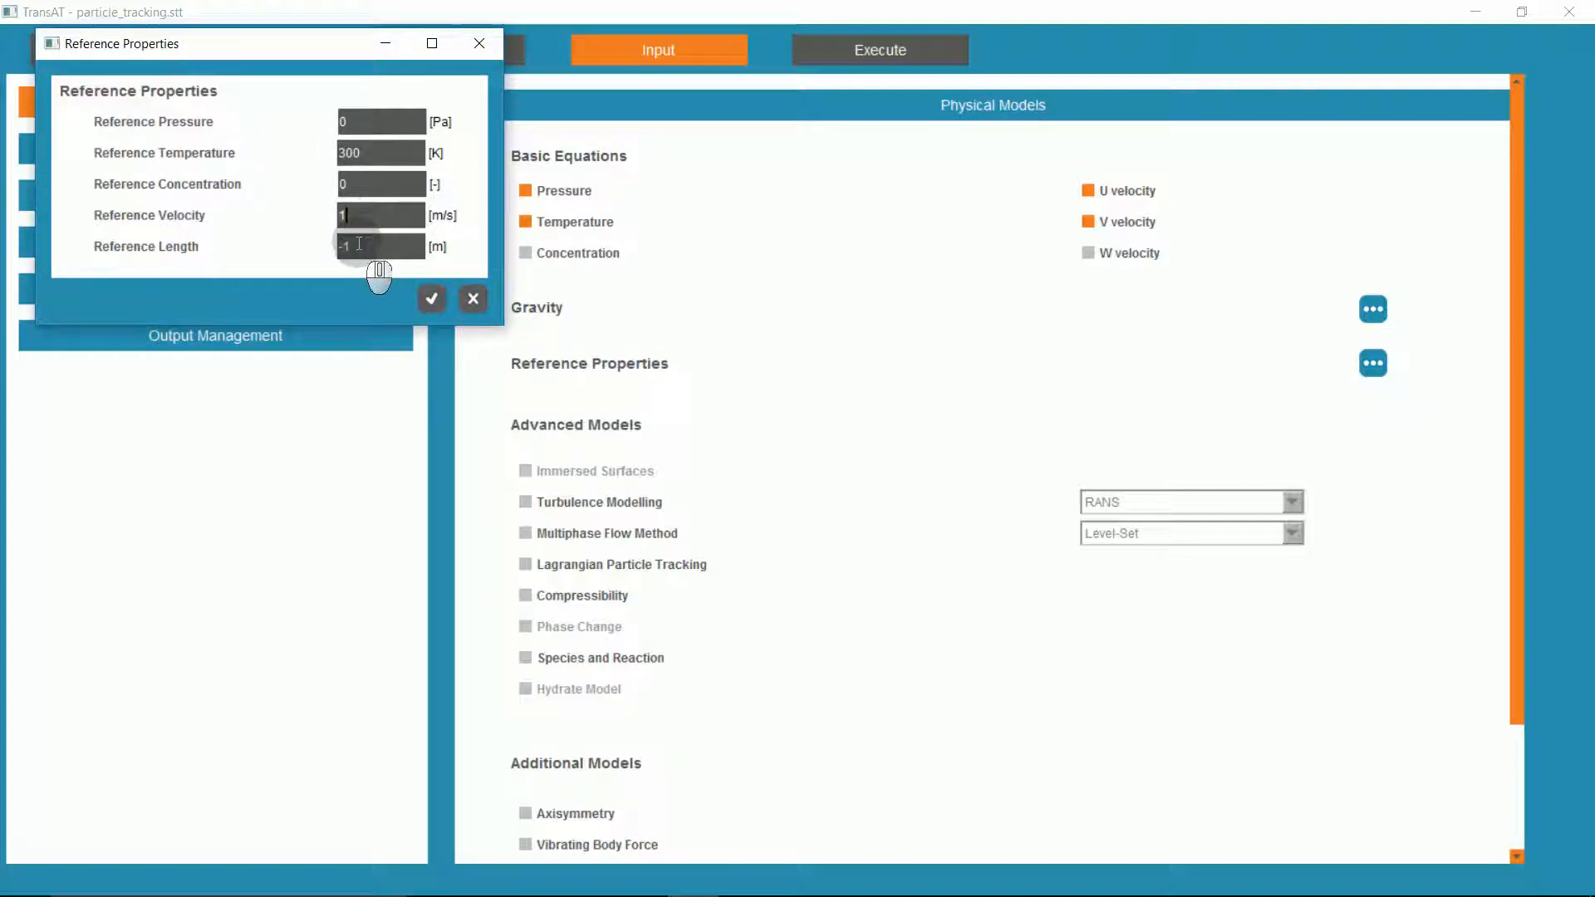
double_click(337, 247)
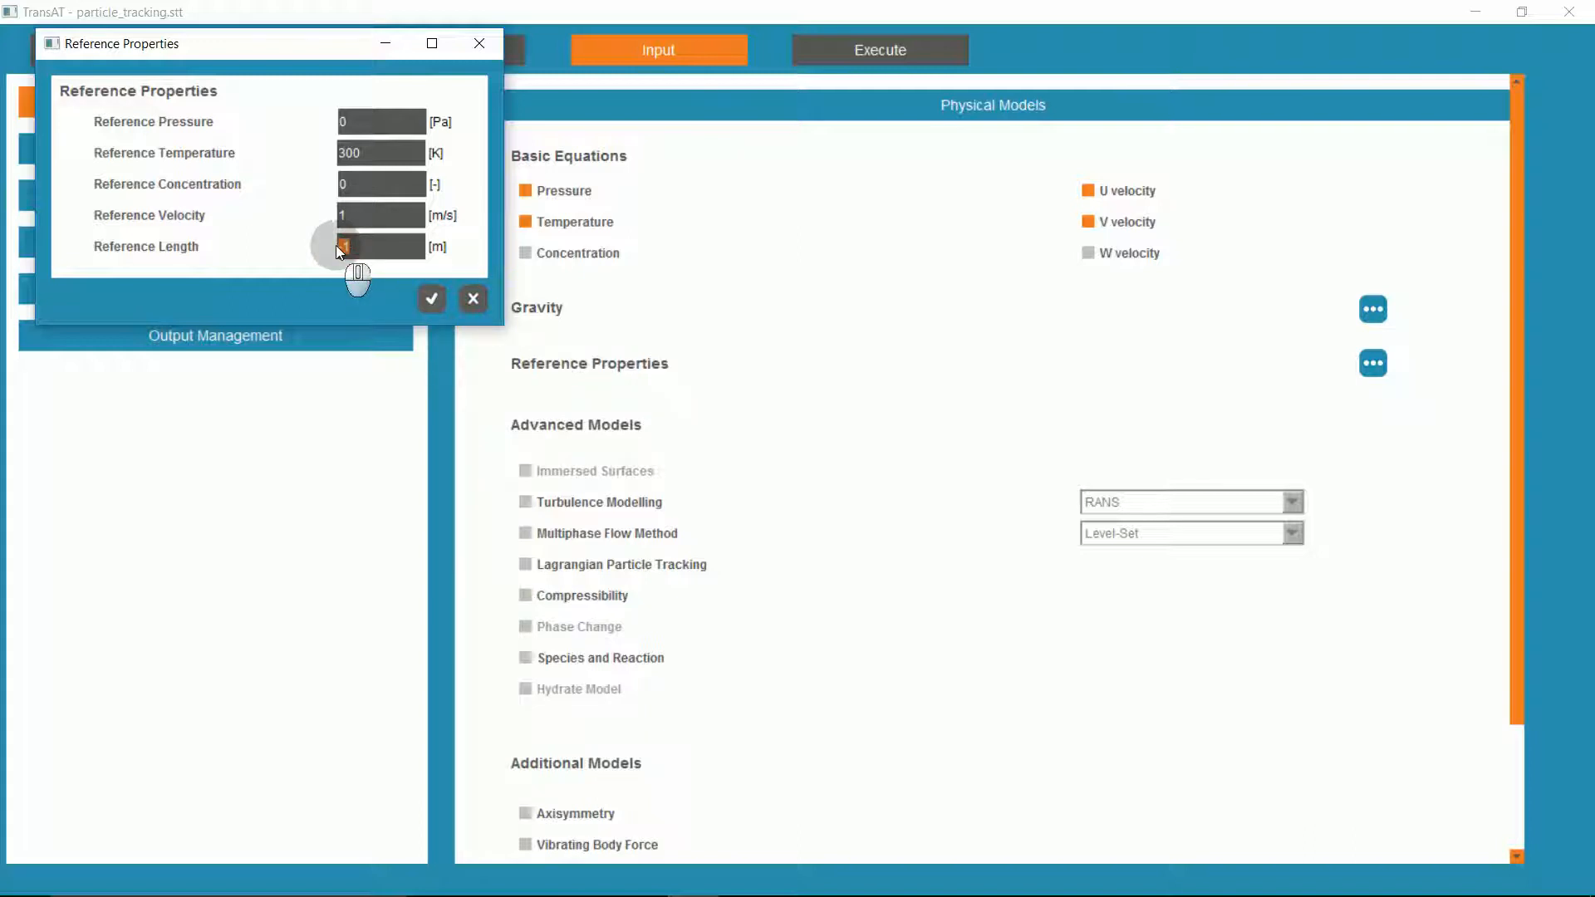
click(438, 298)
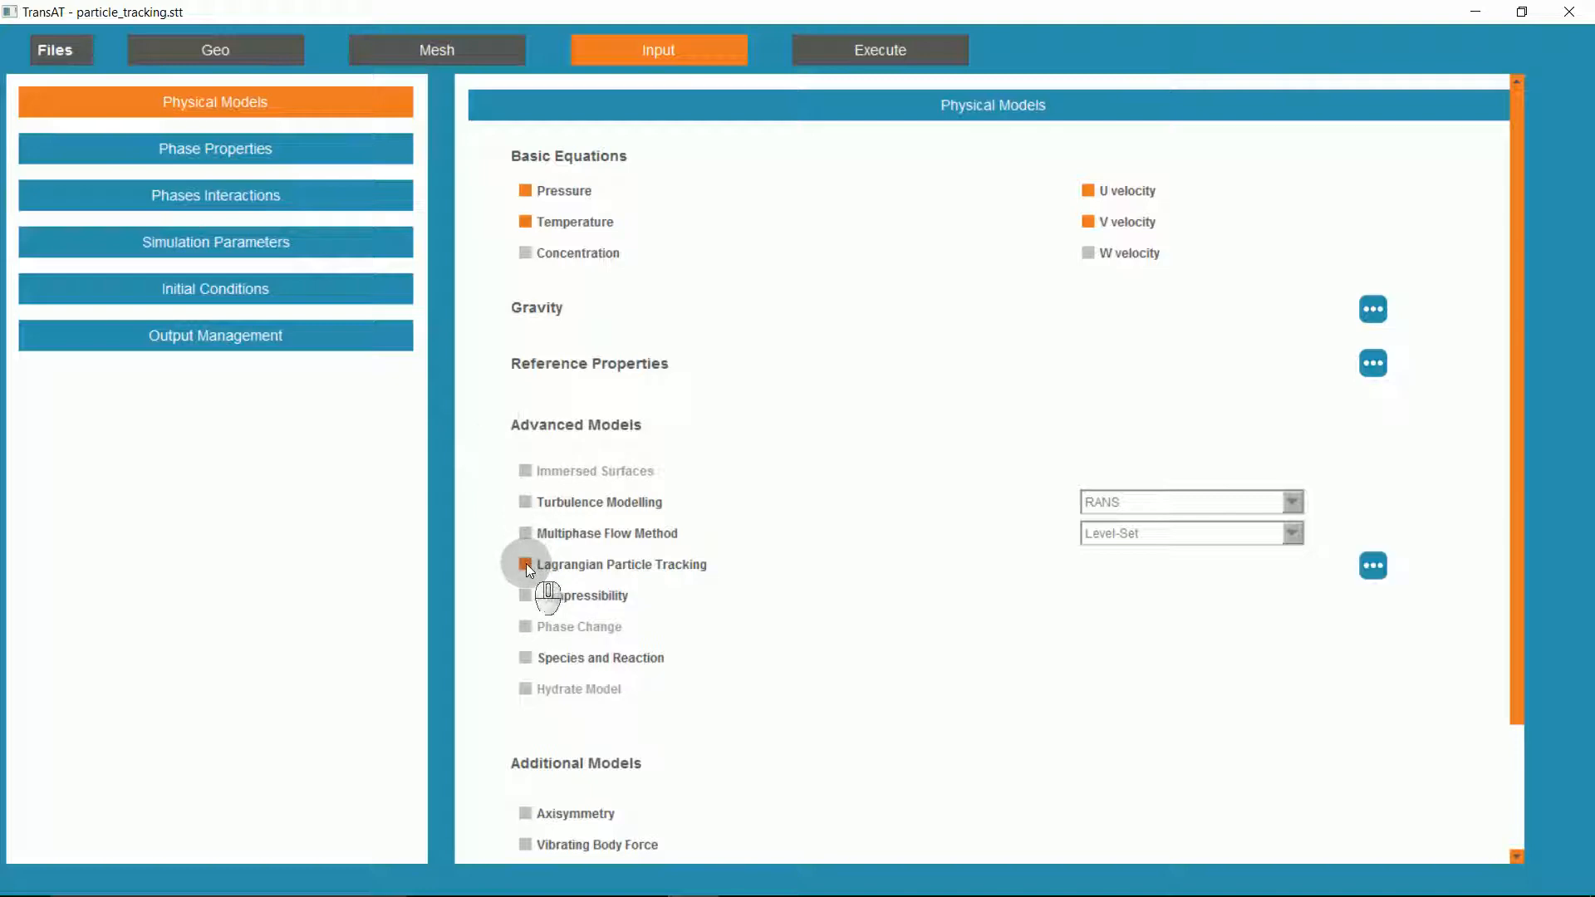
- In the Lagrangian Particle Tracking properties, set the thermal conductivity to 1 W/m.K and the volume fraction to 0
click(1373, 566)
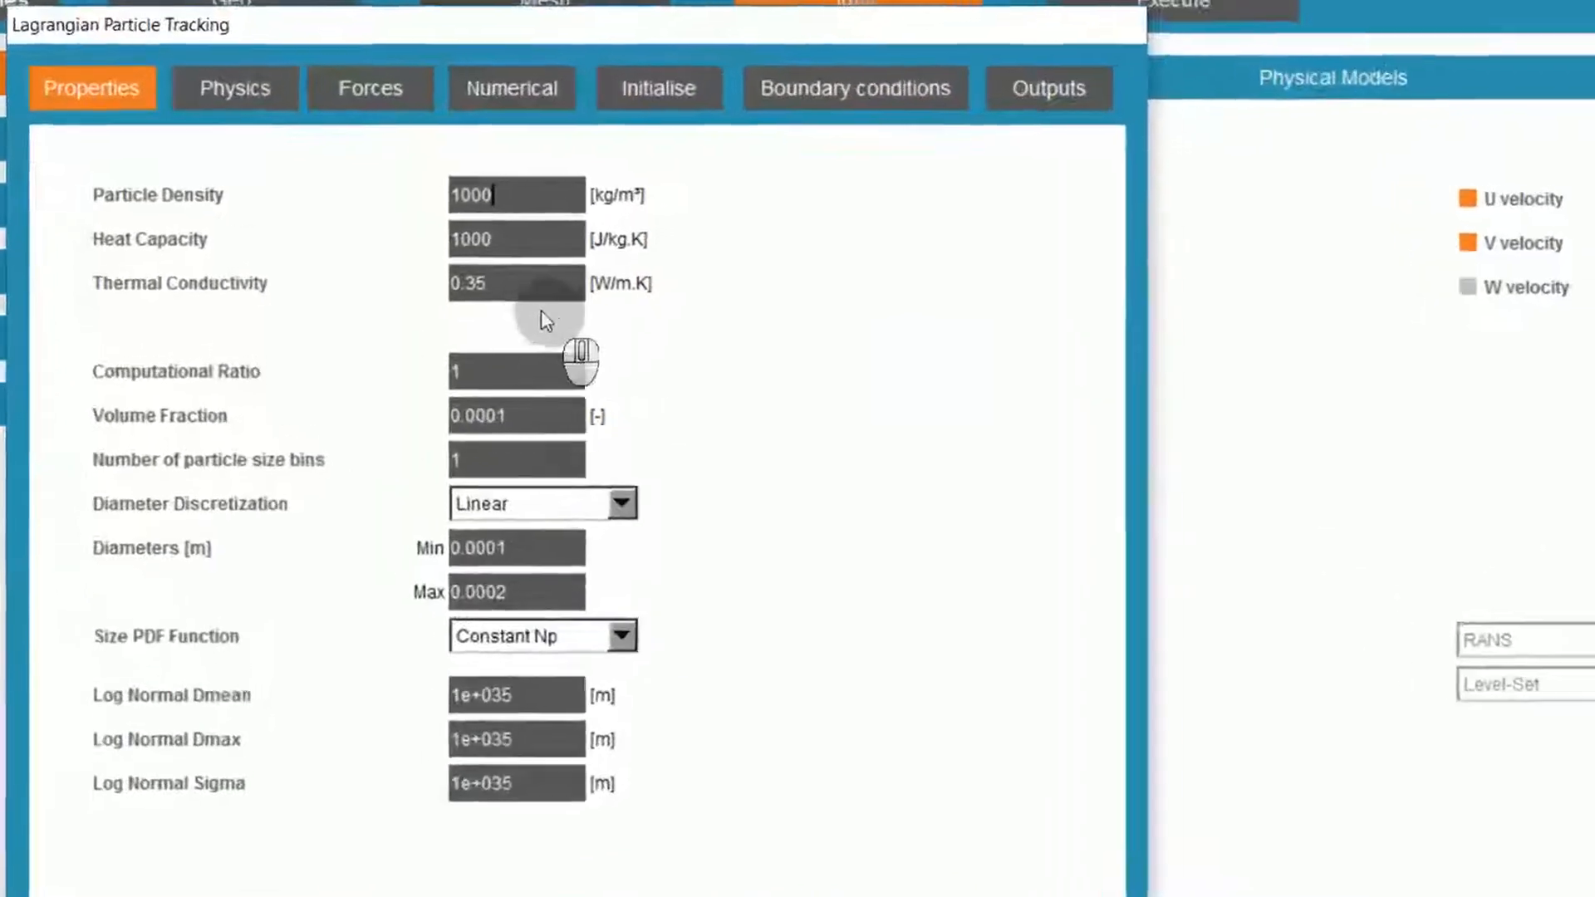
drag(498, 283, 423, 282)
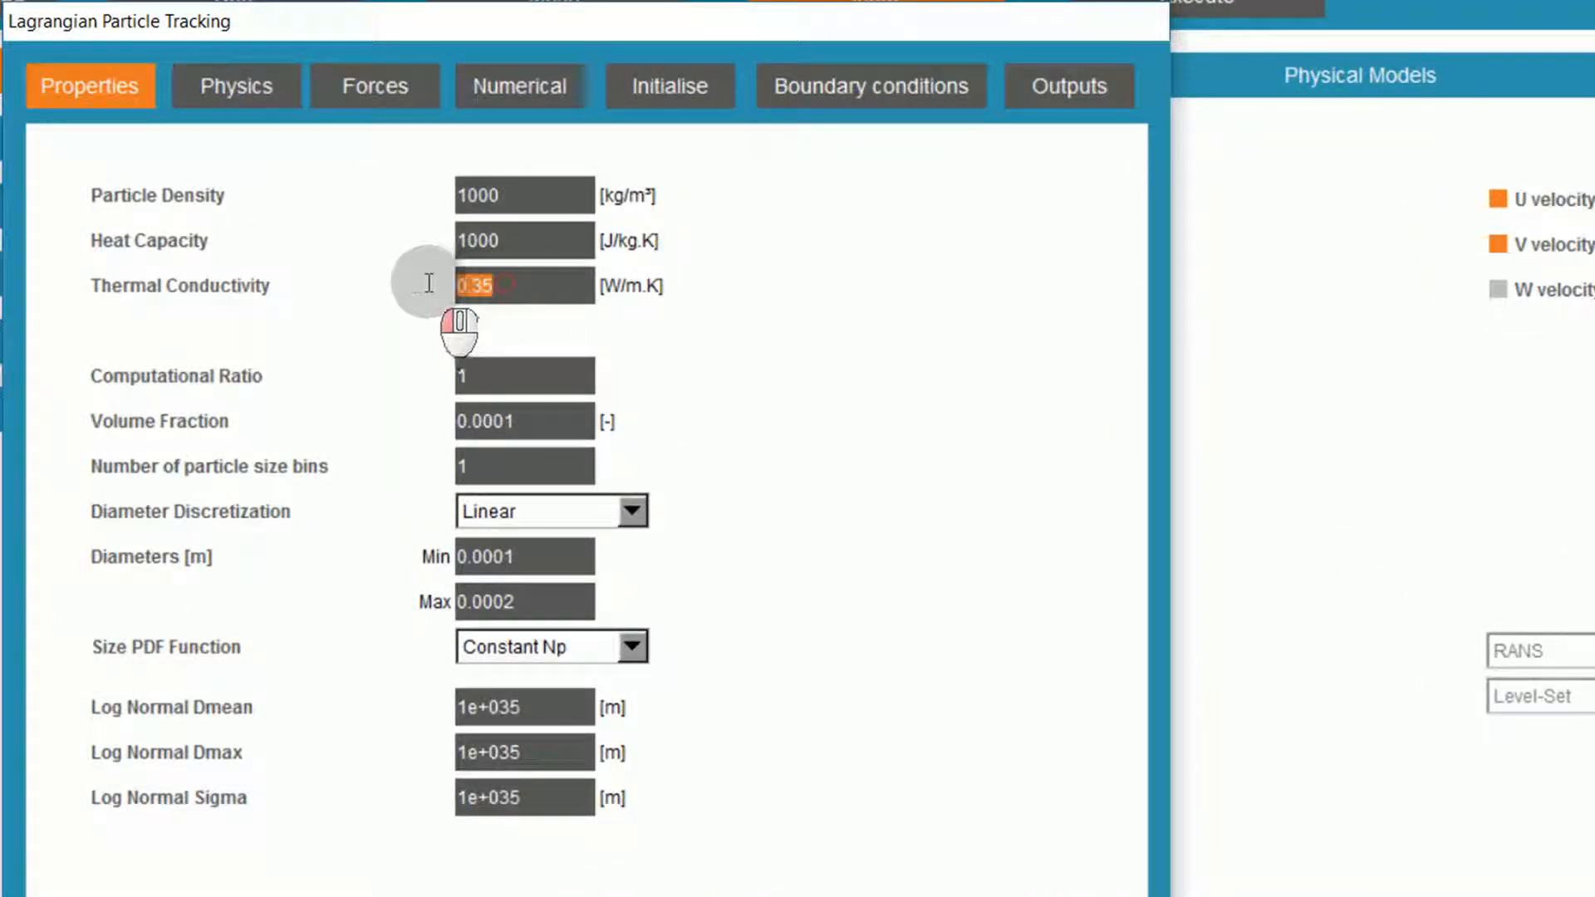
text(1)
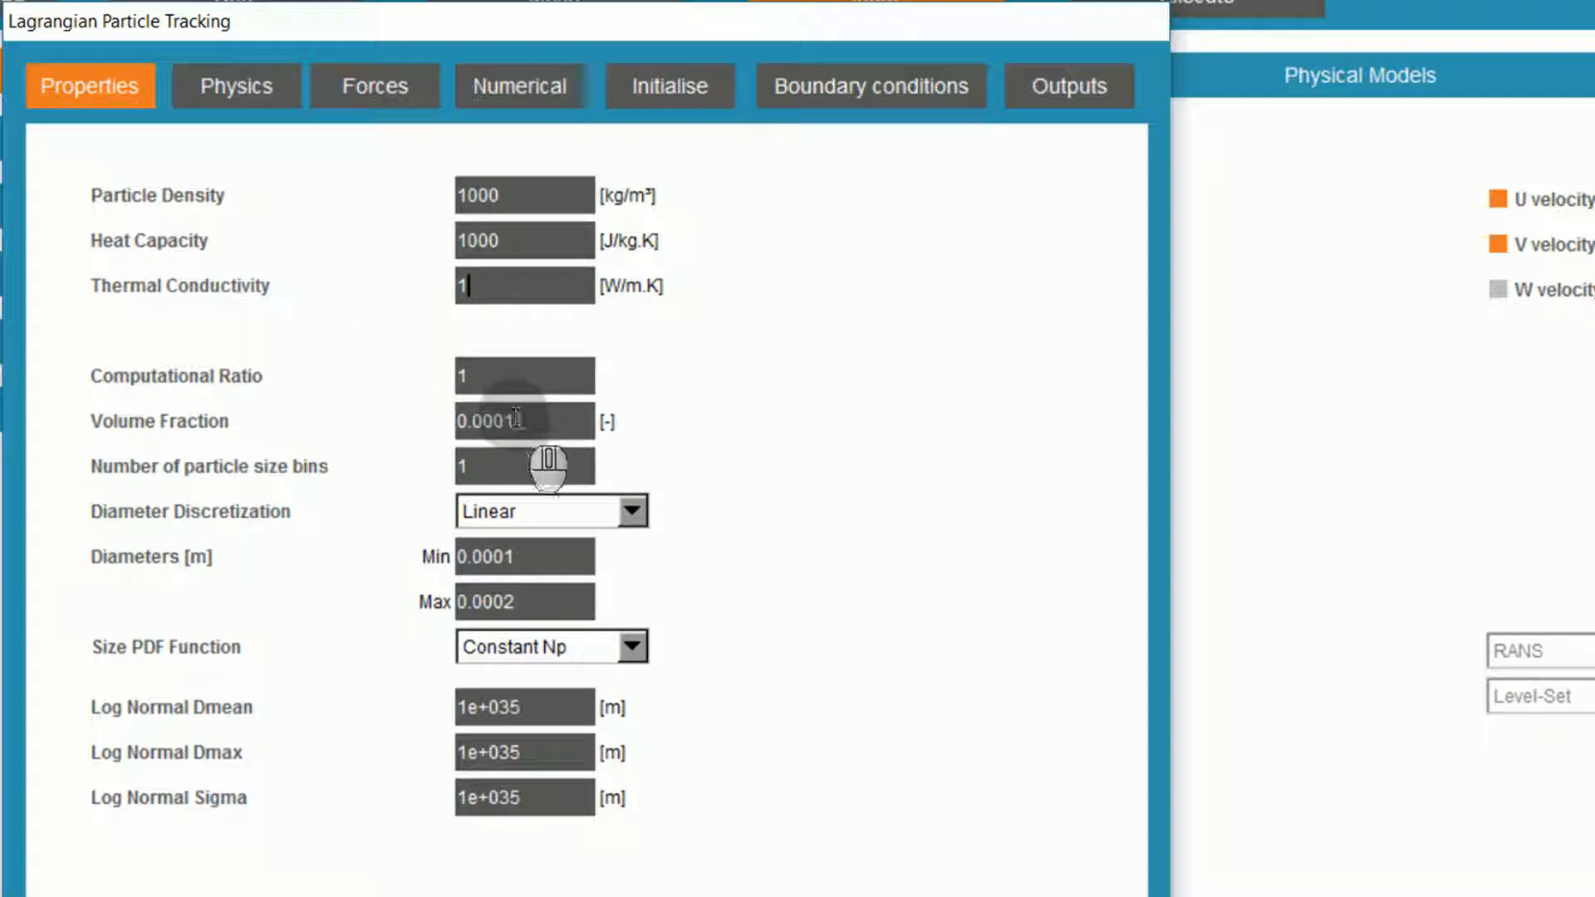
drag(512, 413, 427, 416)
text(0)
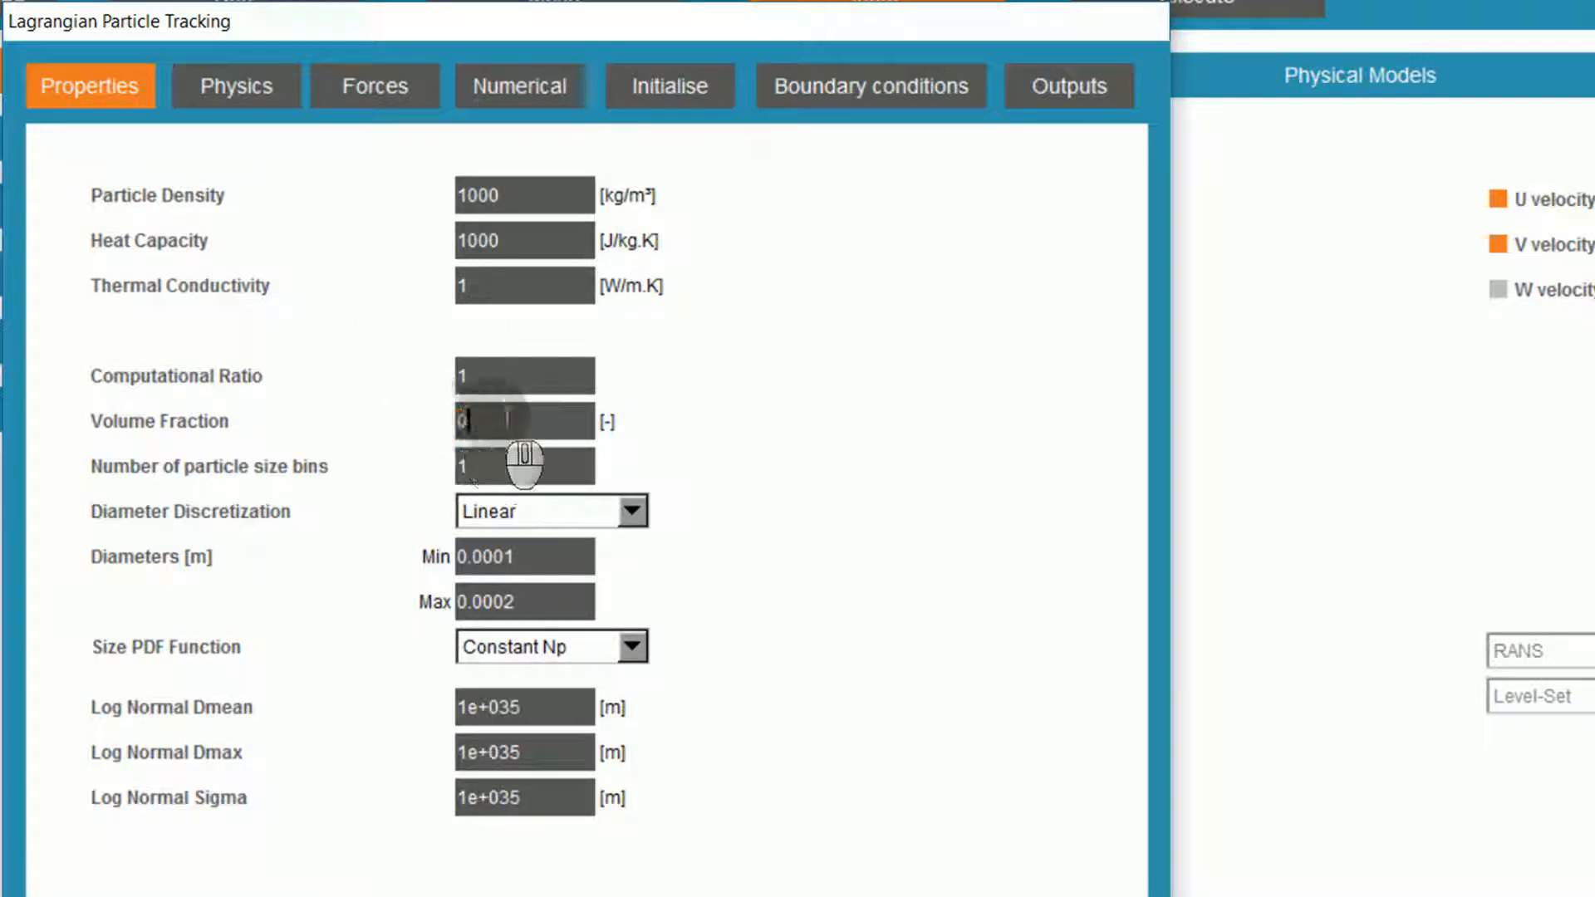
- Set the number of particle size bins to 5
drag(498, 467, 436, 462)
text(0)
click(460, 466)
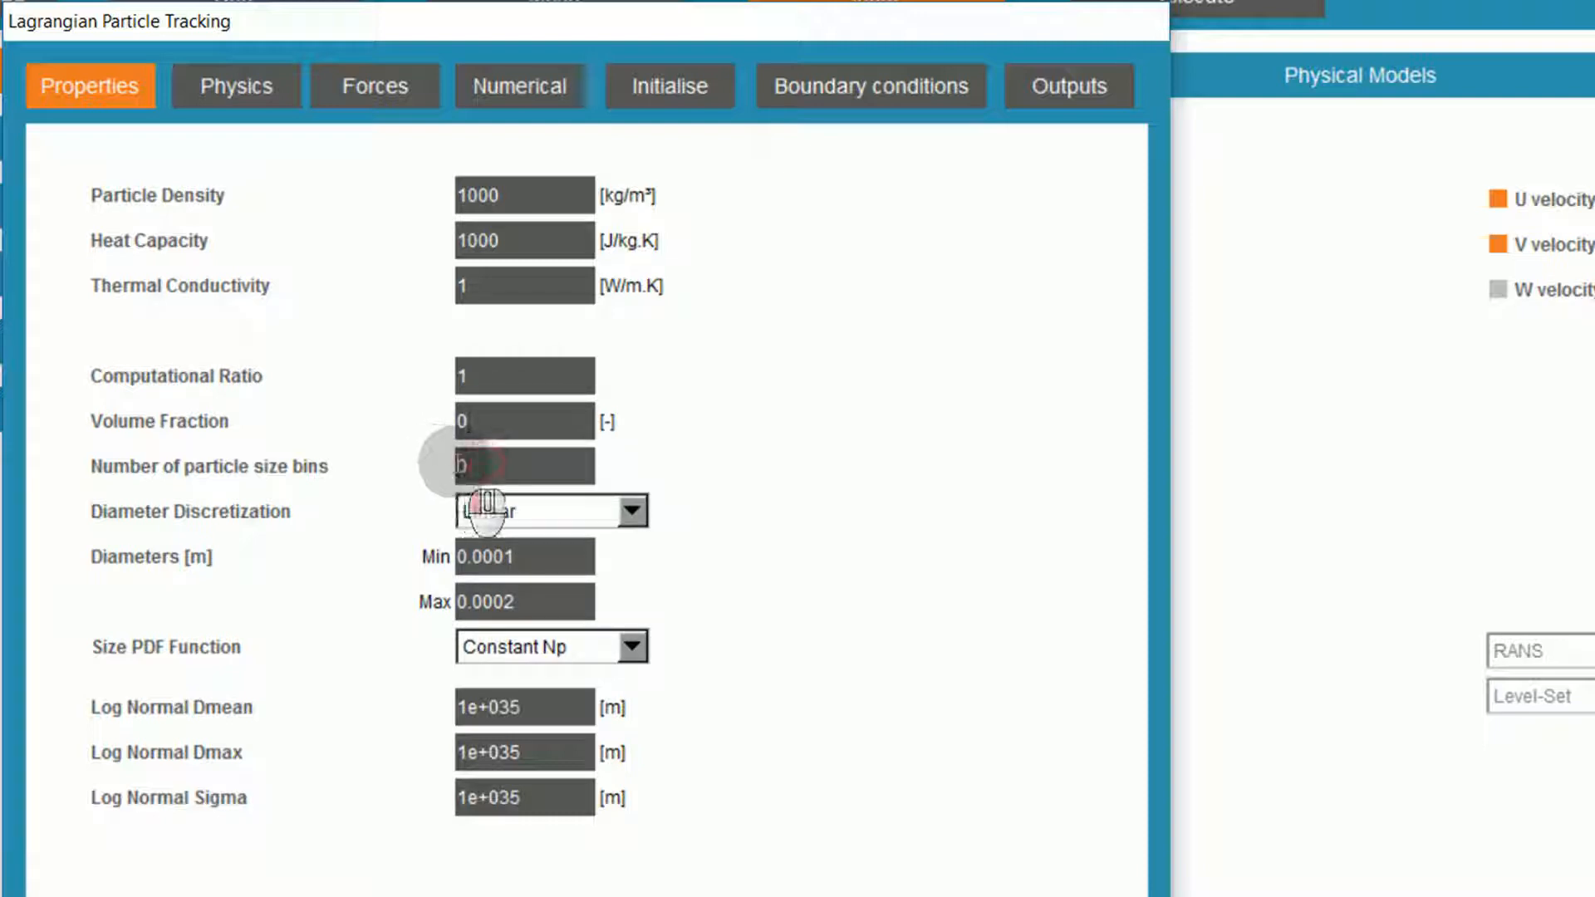
text(5)
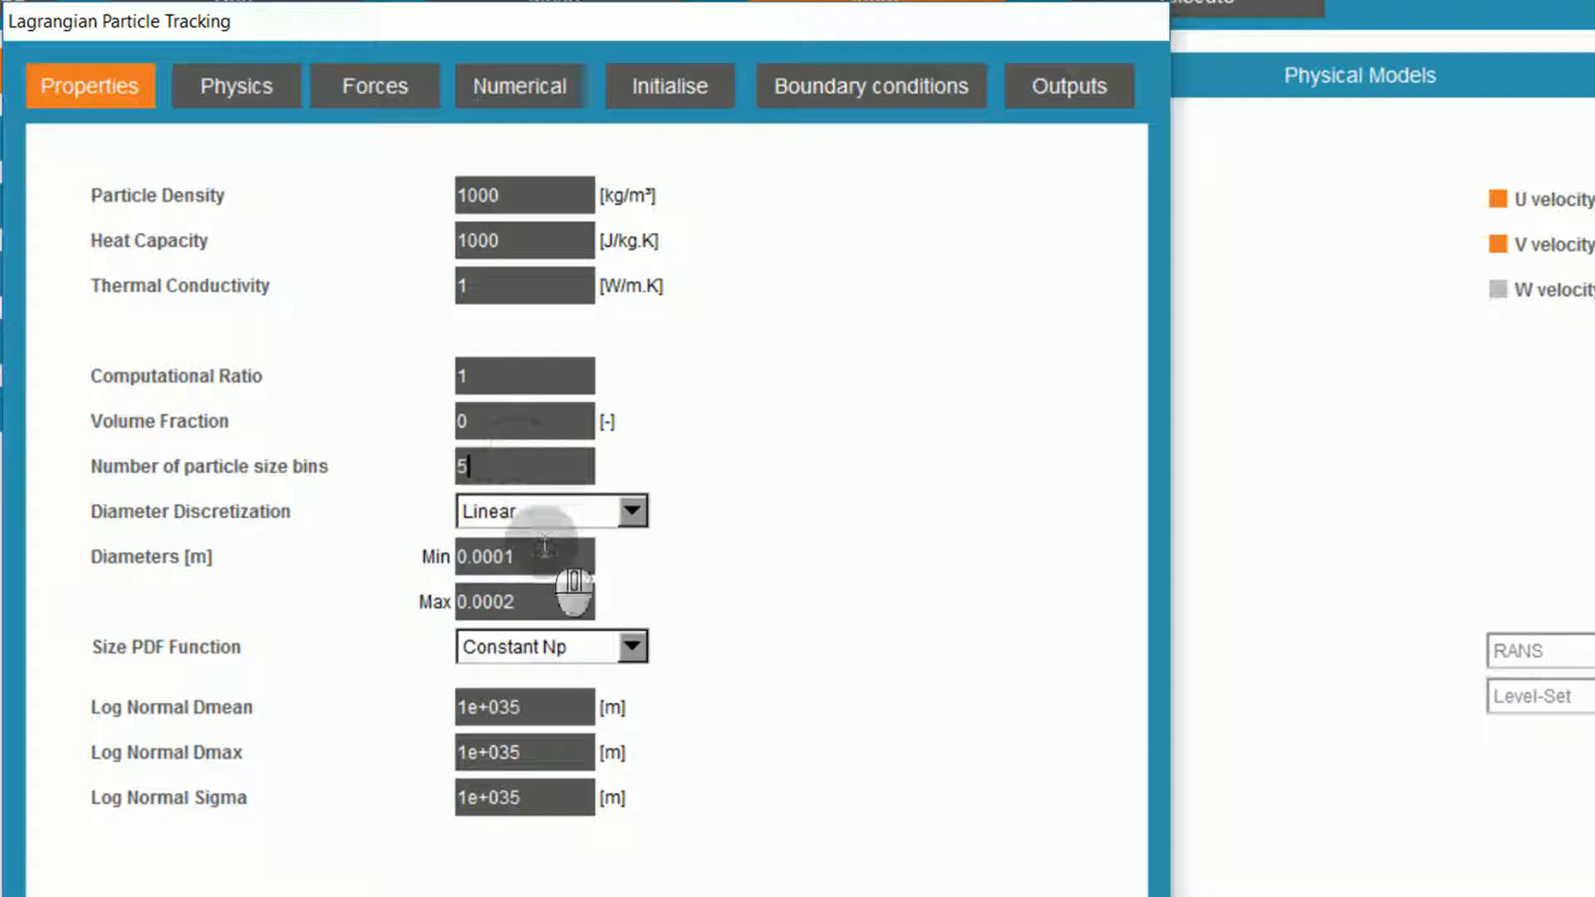
- Set the particle diameter range to a minimum of 50e-6 m and a maximum of 200e-6 m
drag(538, 557, 427, 552)
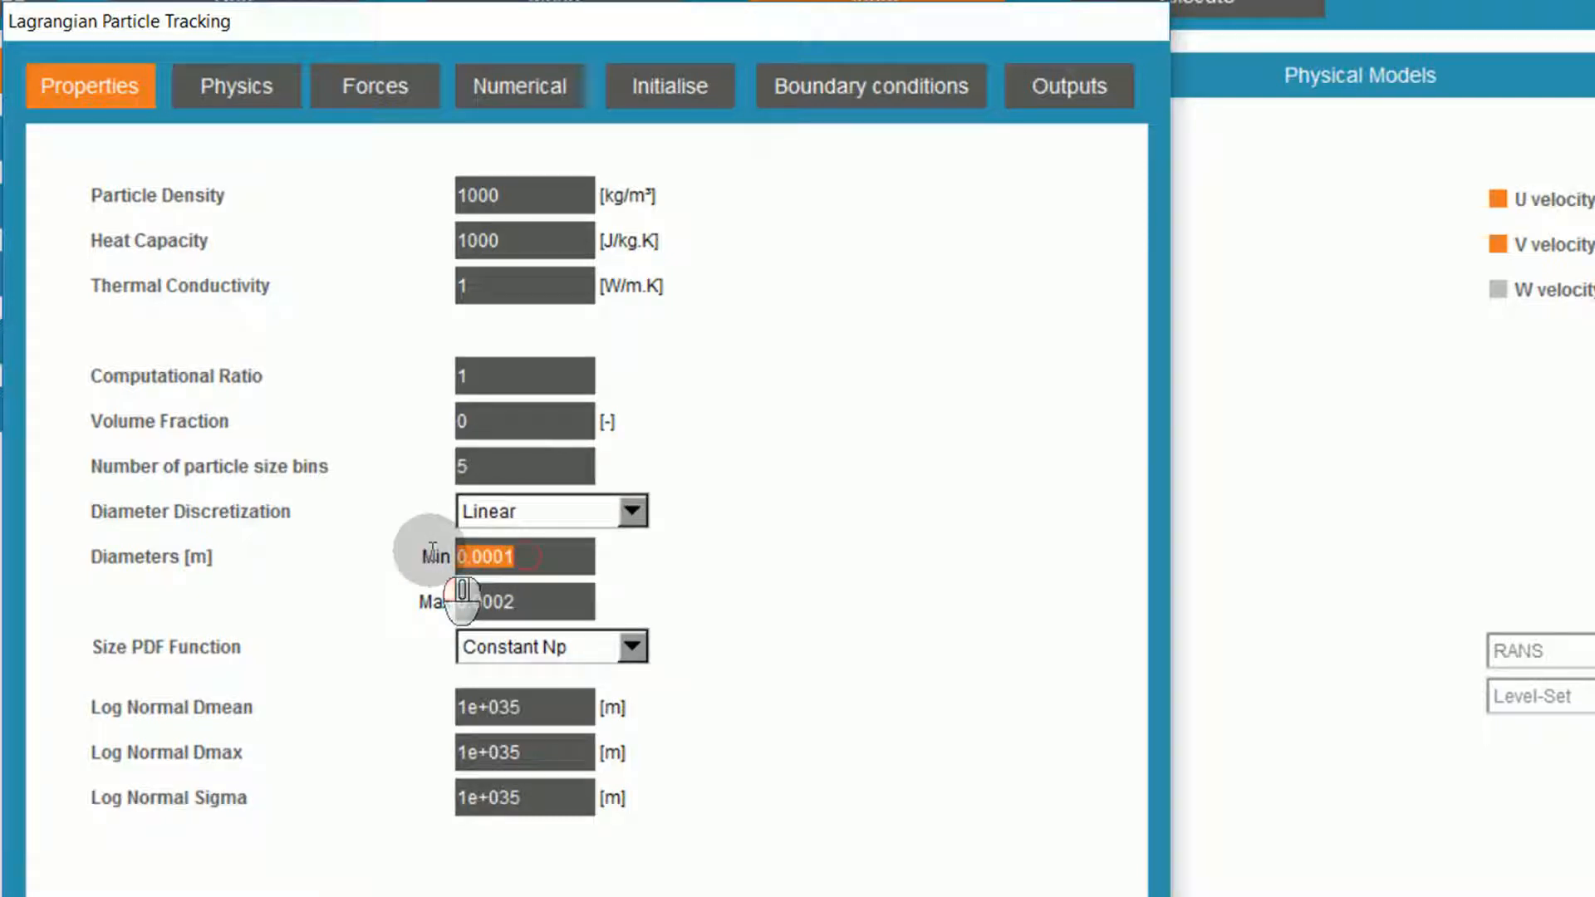
text(50e-6)
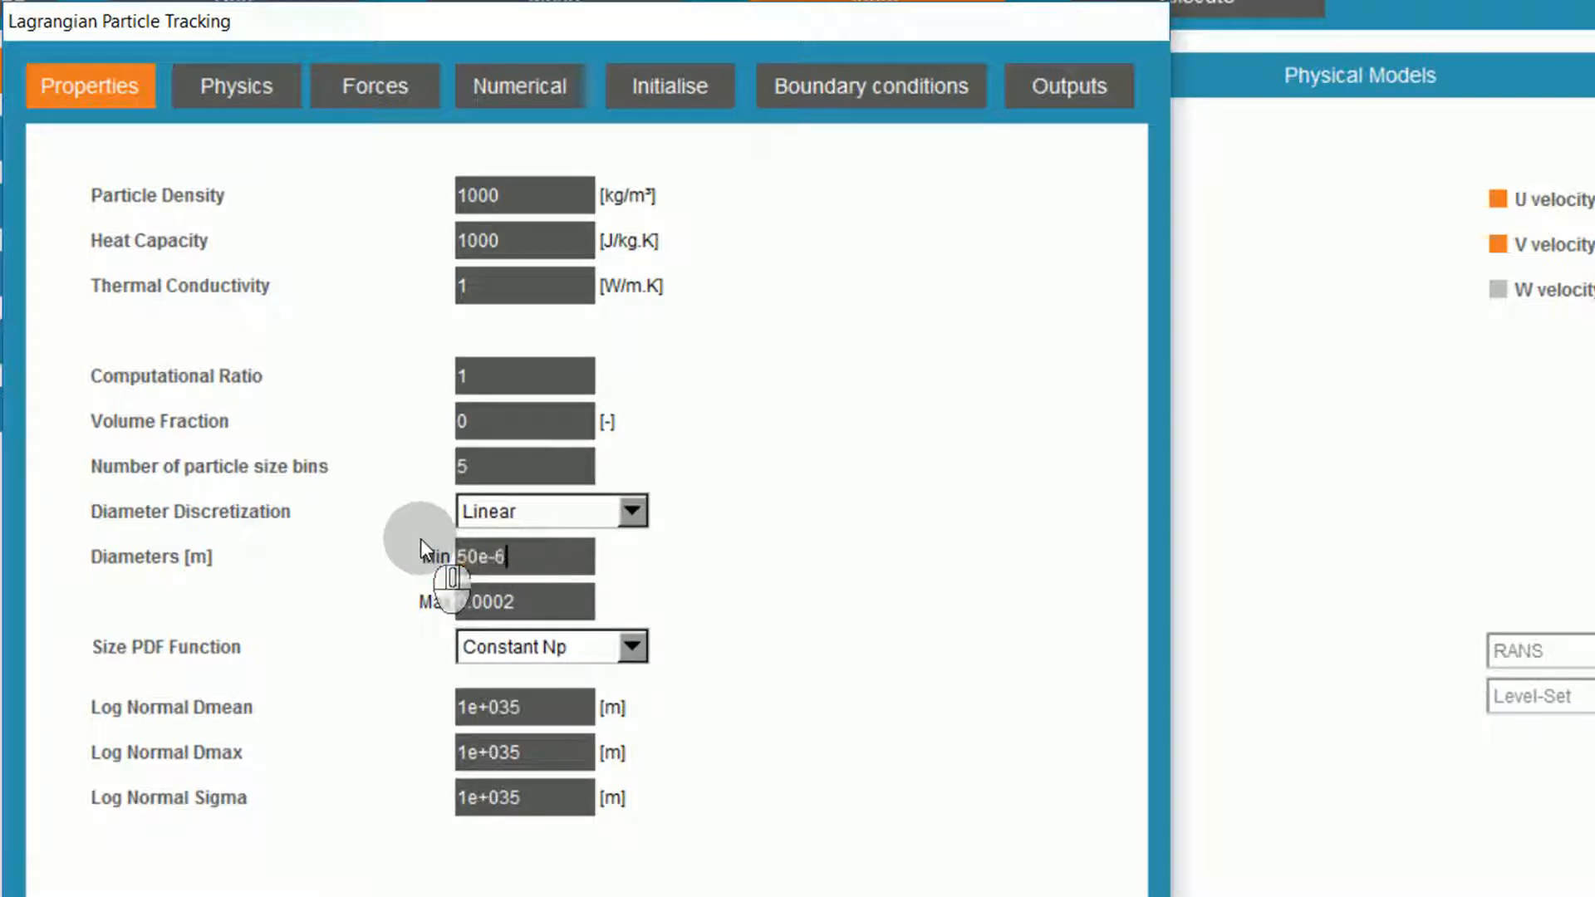
click(494, 603)
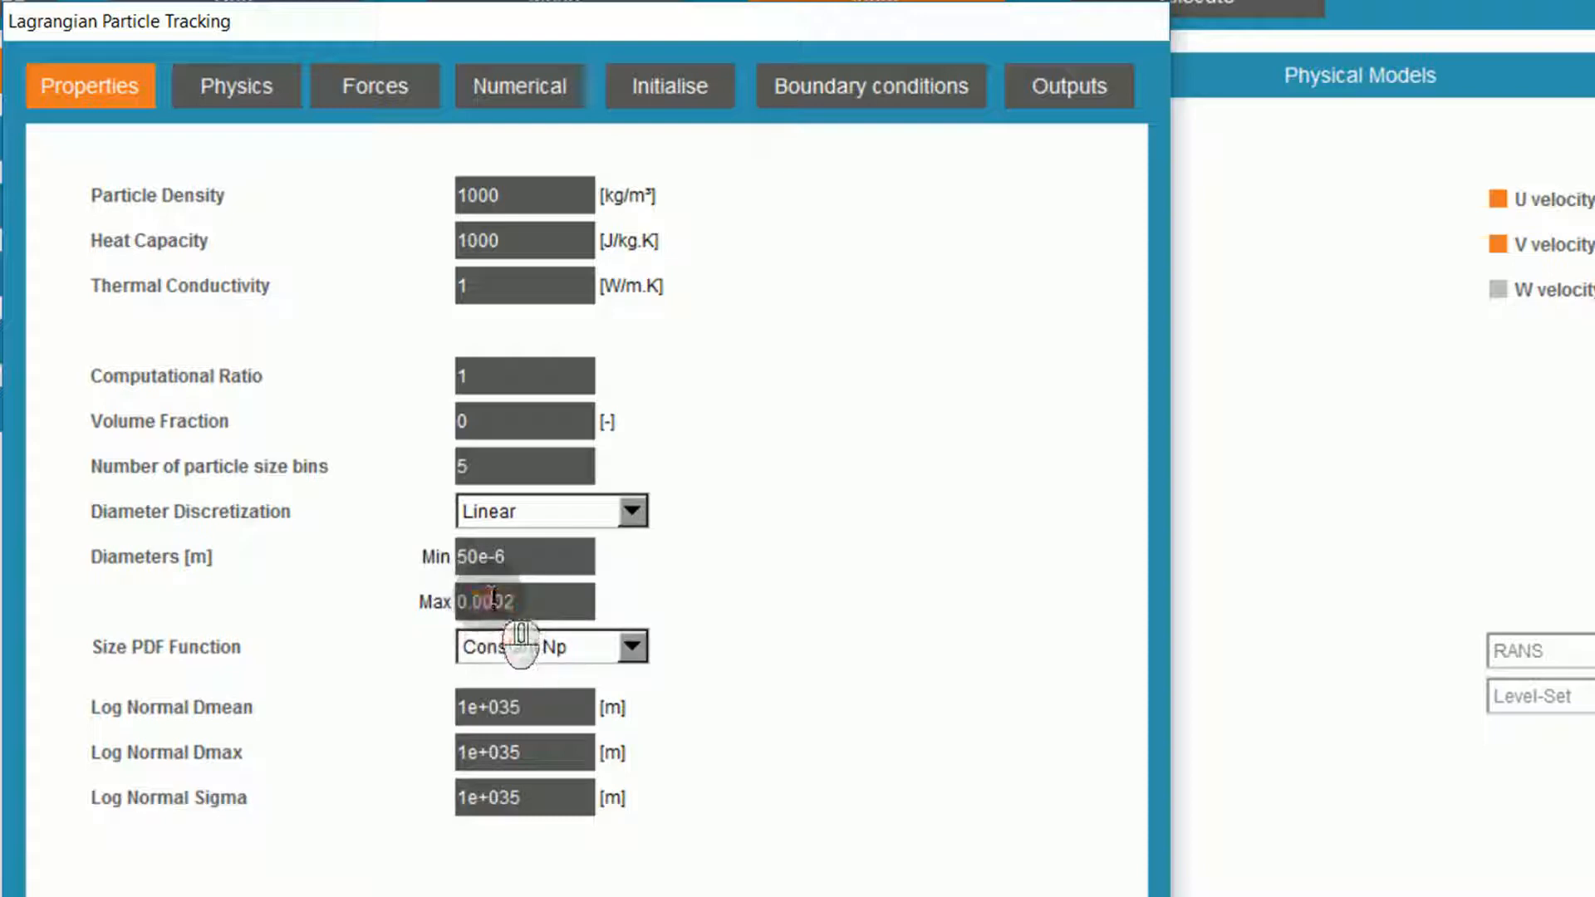
drag(505, 603, 440, 641)
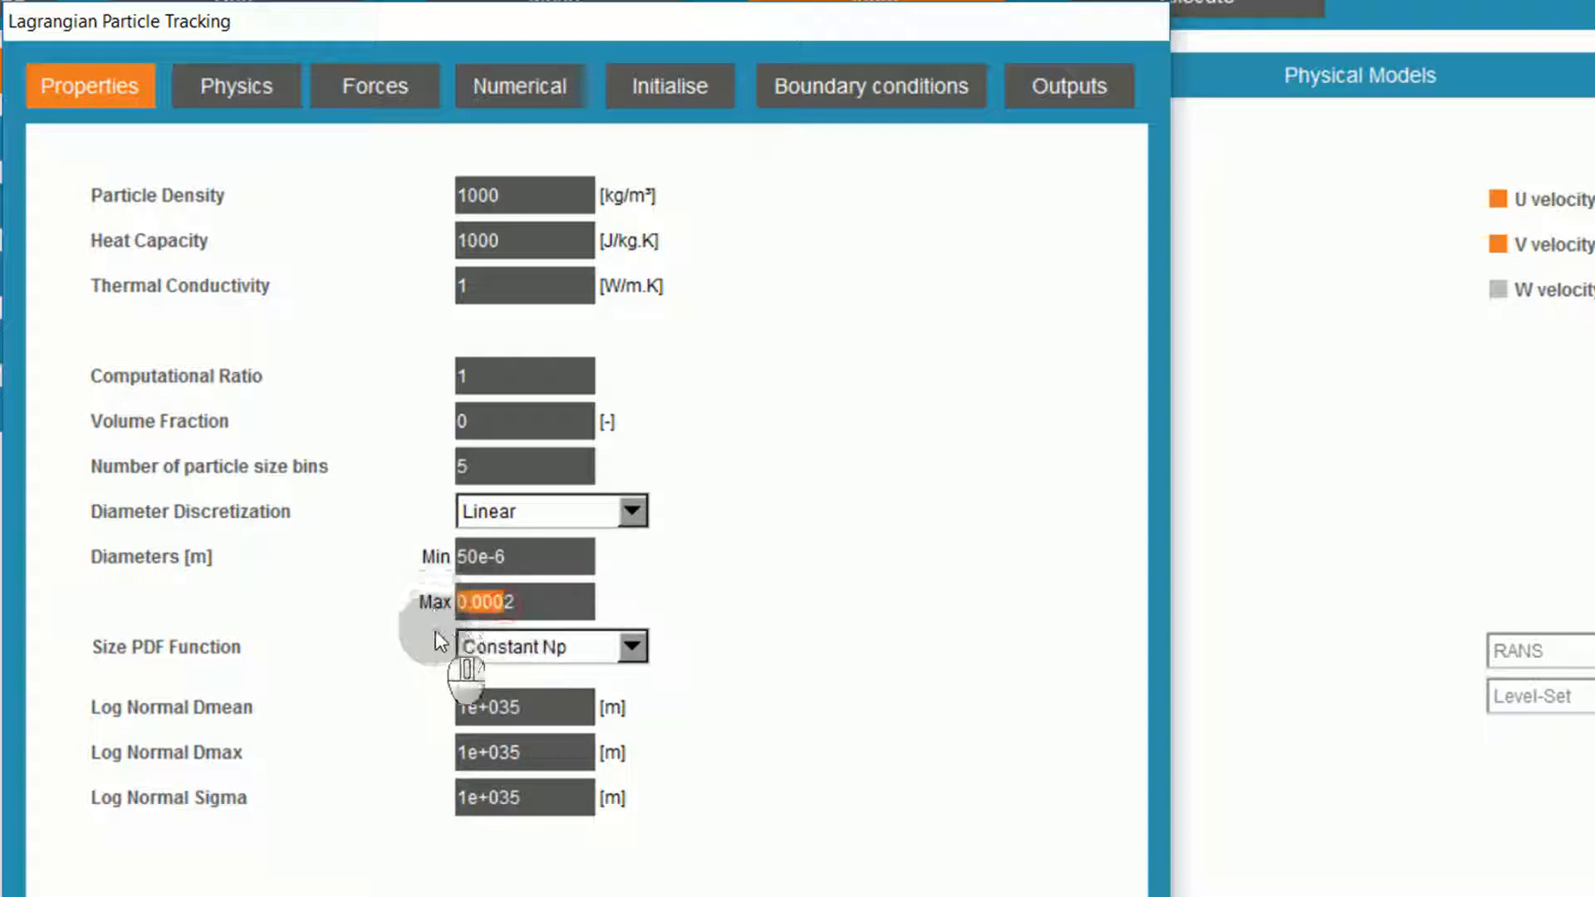
key(Delete)
text(200e-6)
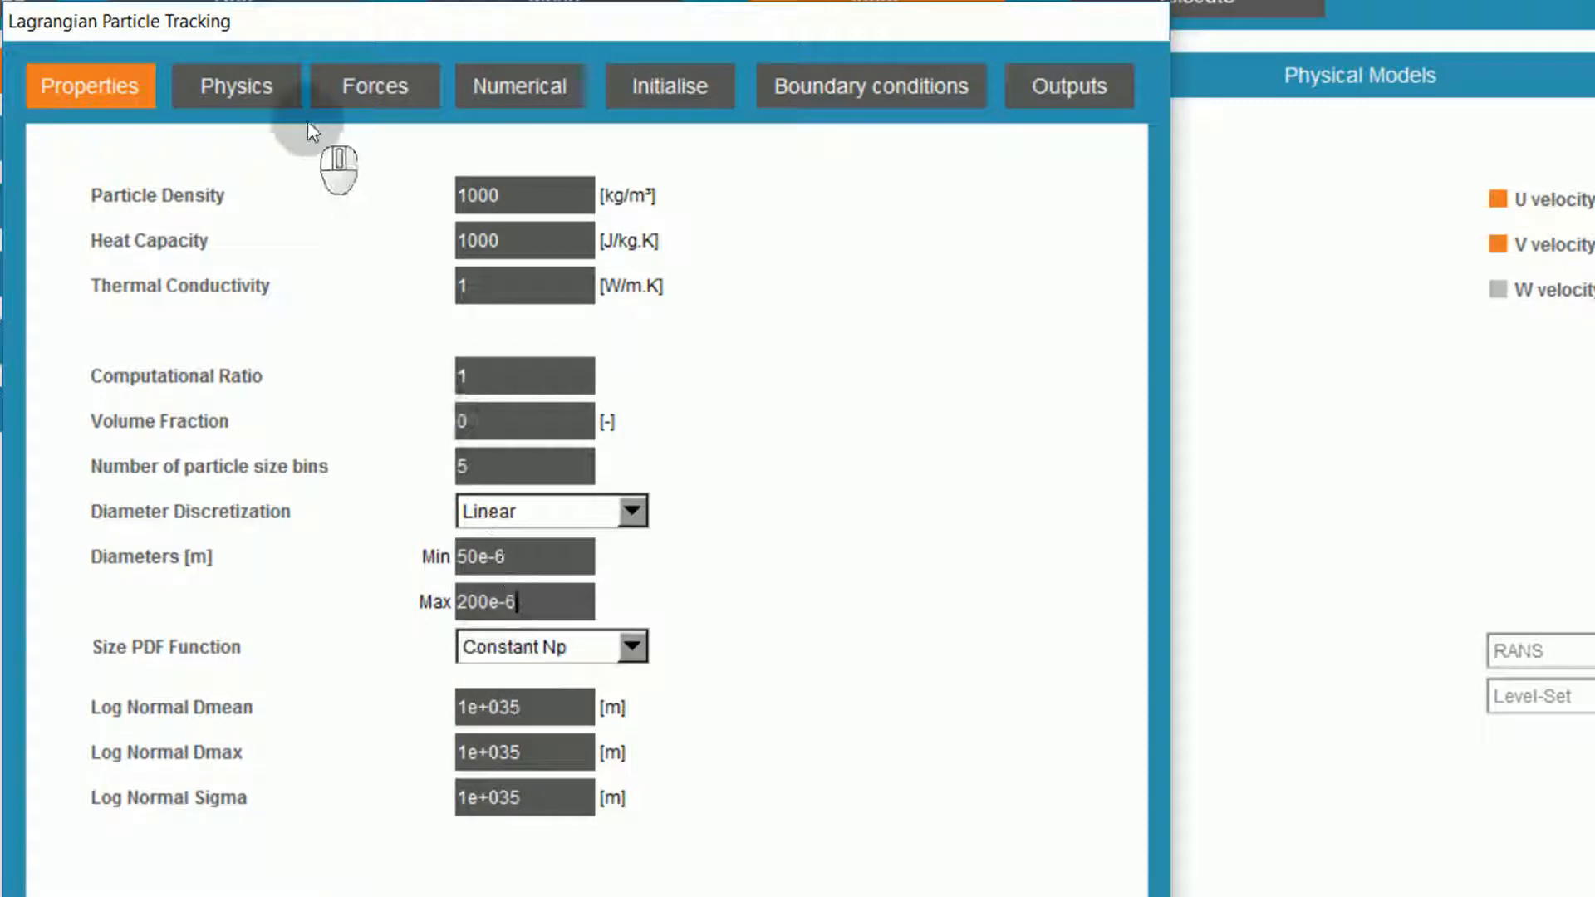
- Set the particle Momentum Coupling to Two-way and enable Solve Temperature in the particle physics
click(263, 92)
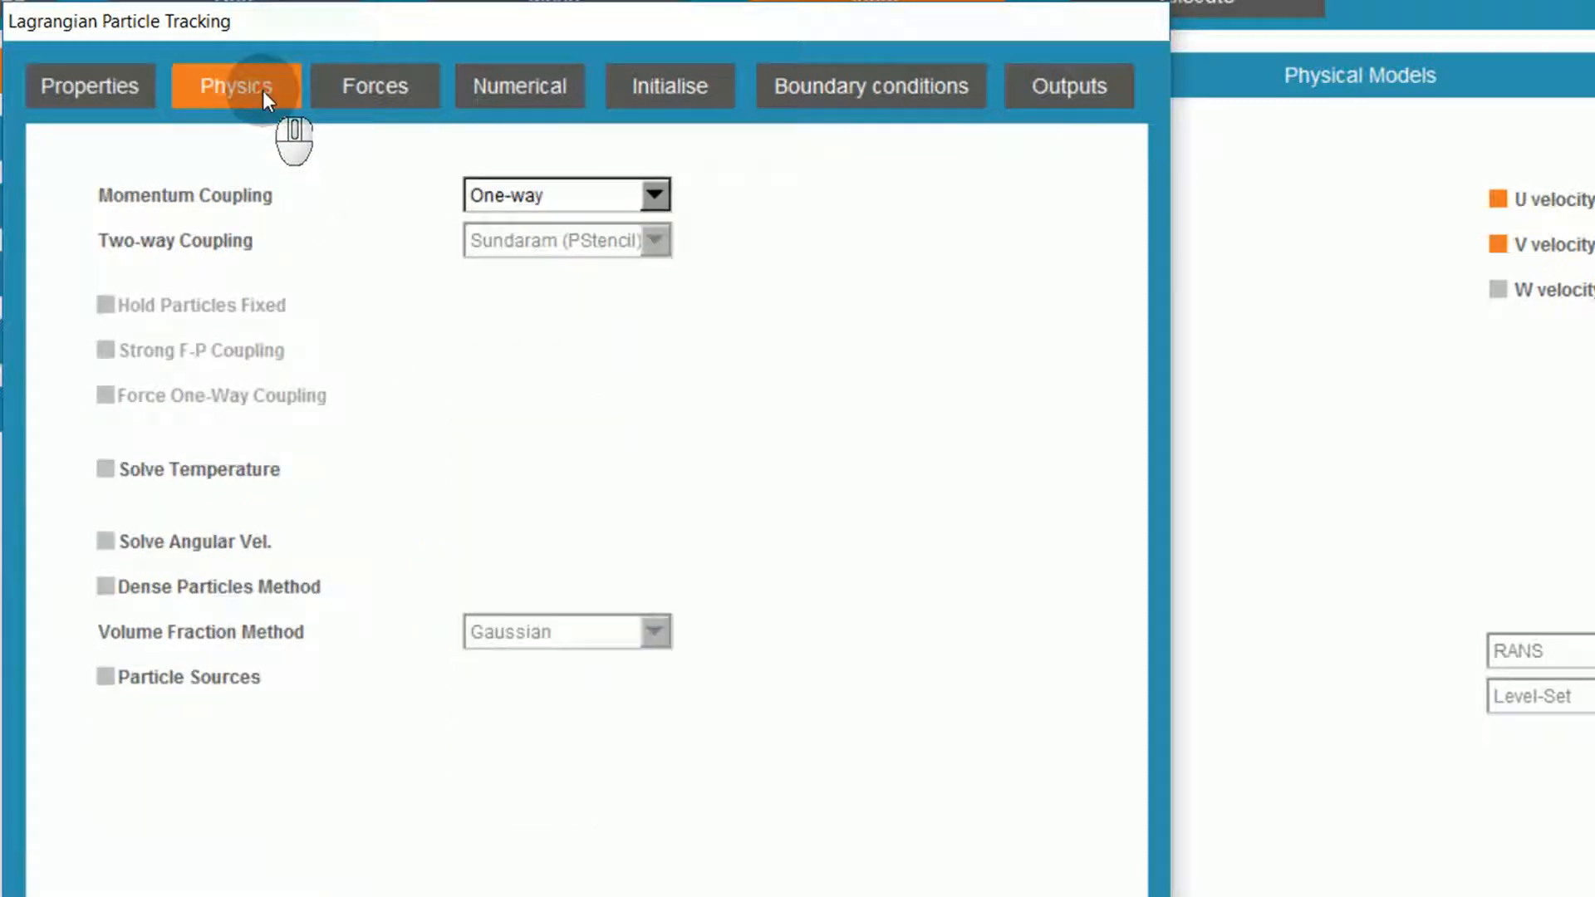
click(525, 196)
click(525, 215)
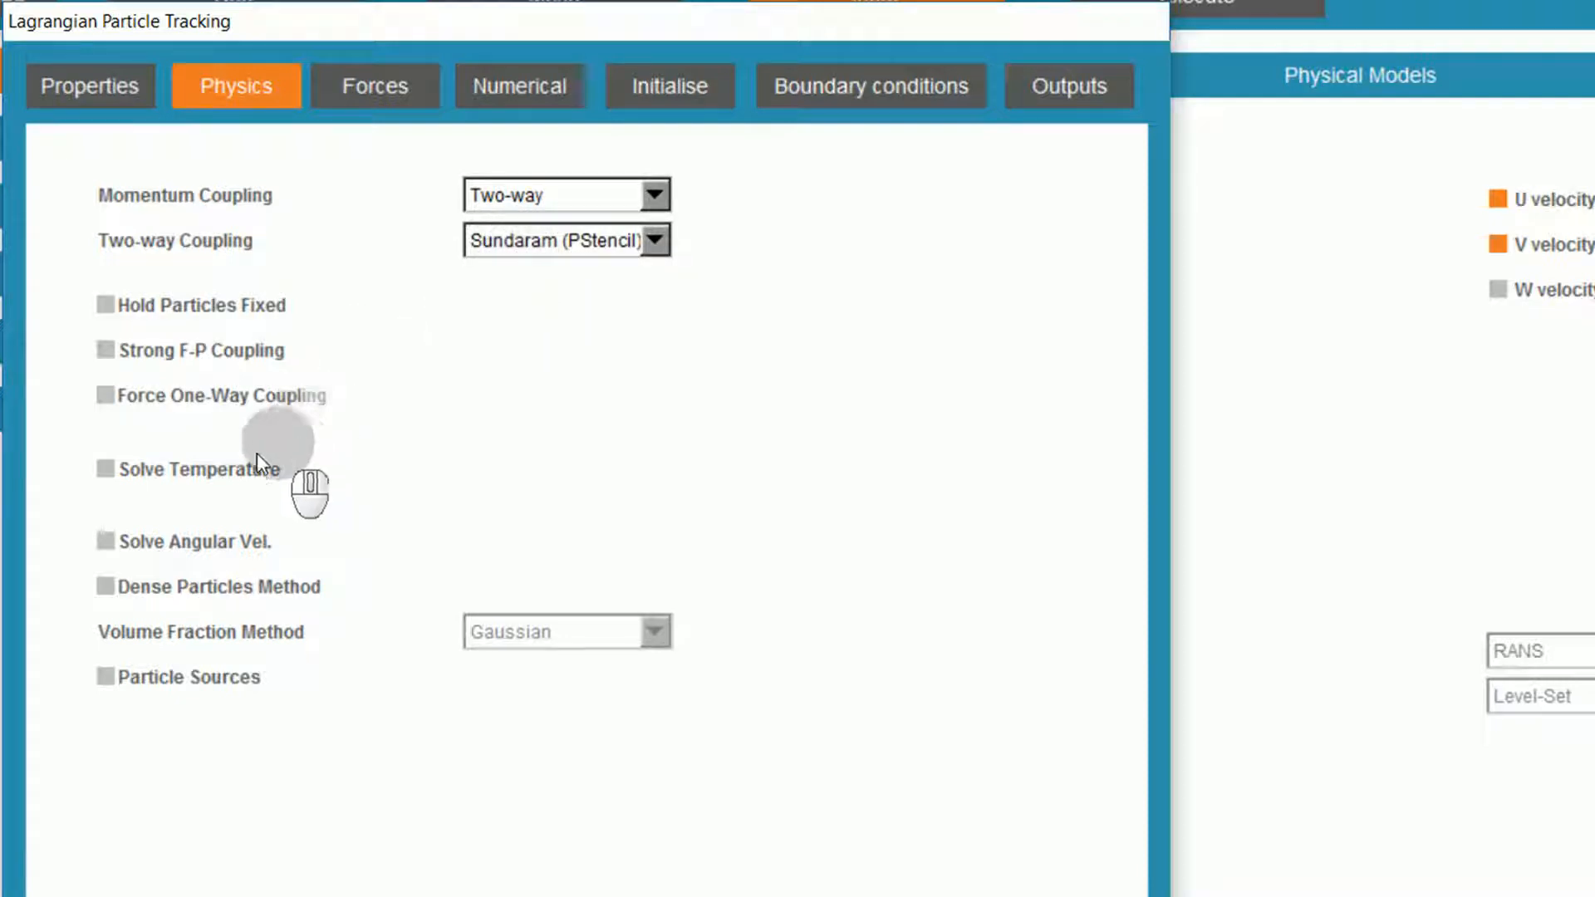
click(187, 469)
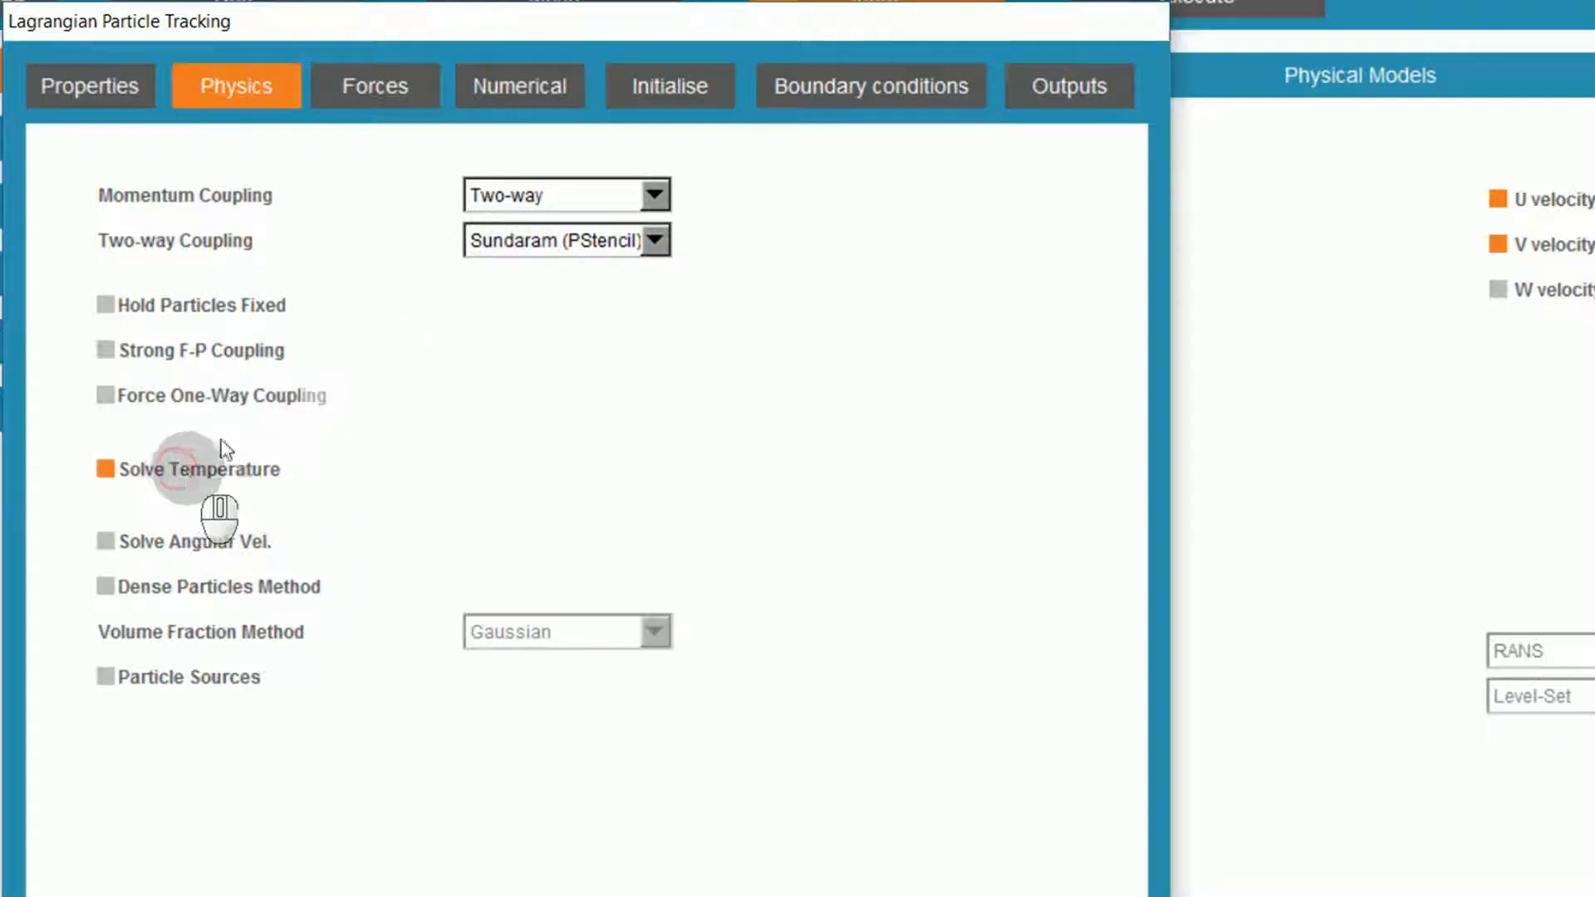
- Turn off the Buoyancy Force in the particle force settings
click(387, 93)
click(332, 177)
click(106, 236)
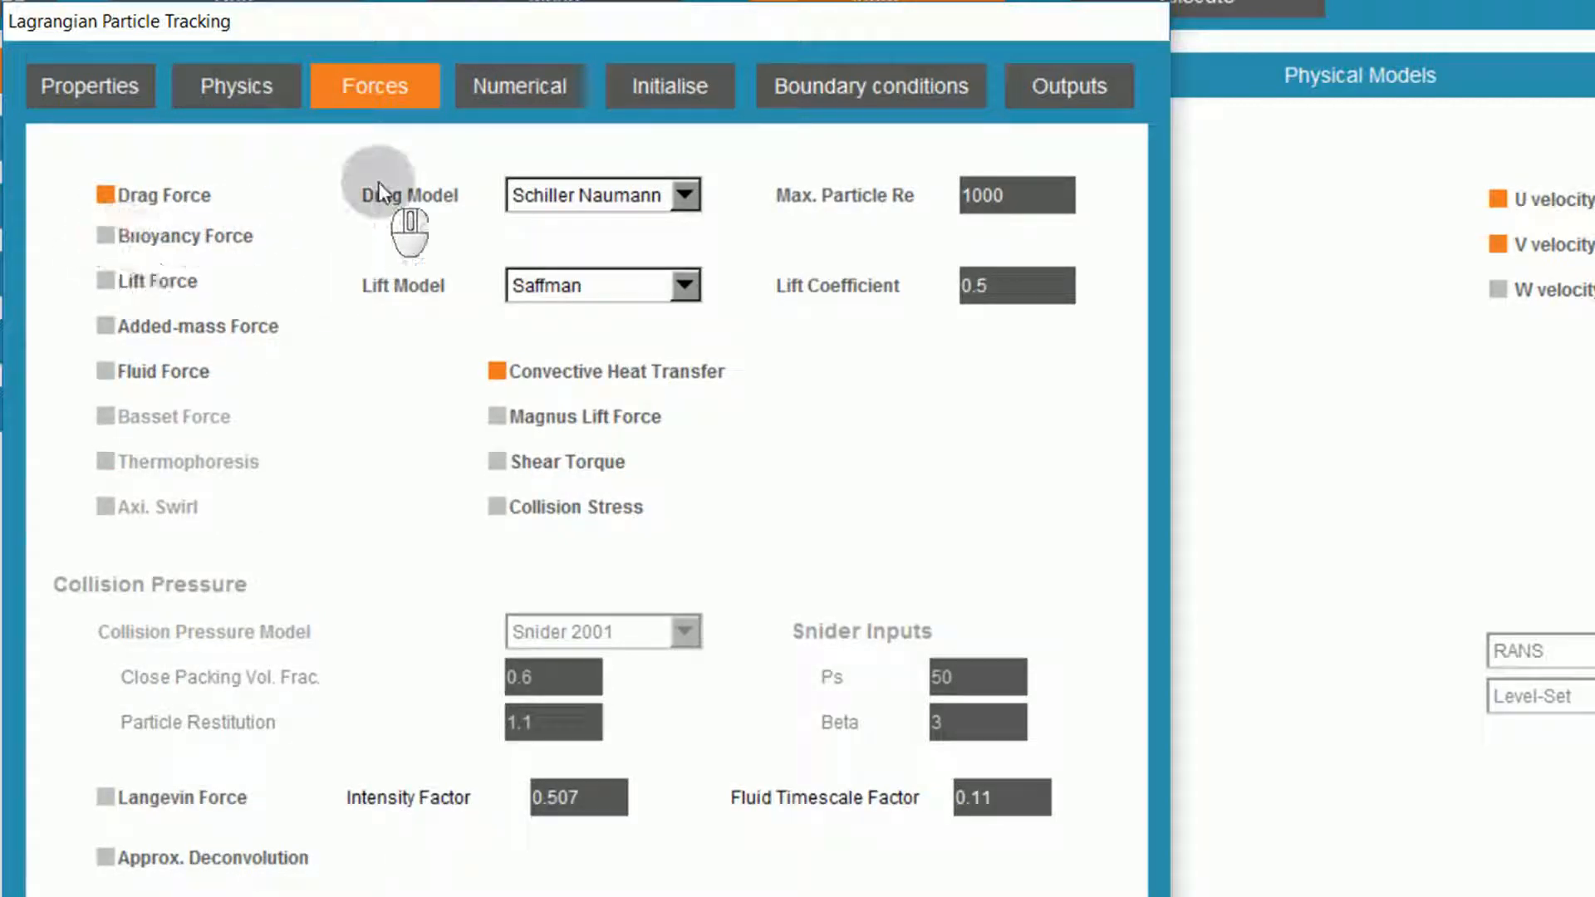
- Set the numerical response time factor to 0.1 and initialise the particles with velocity and temperature equilibrium
click(500, 101)
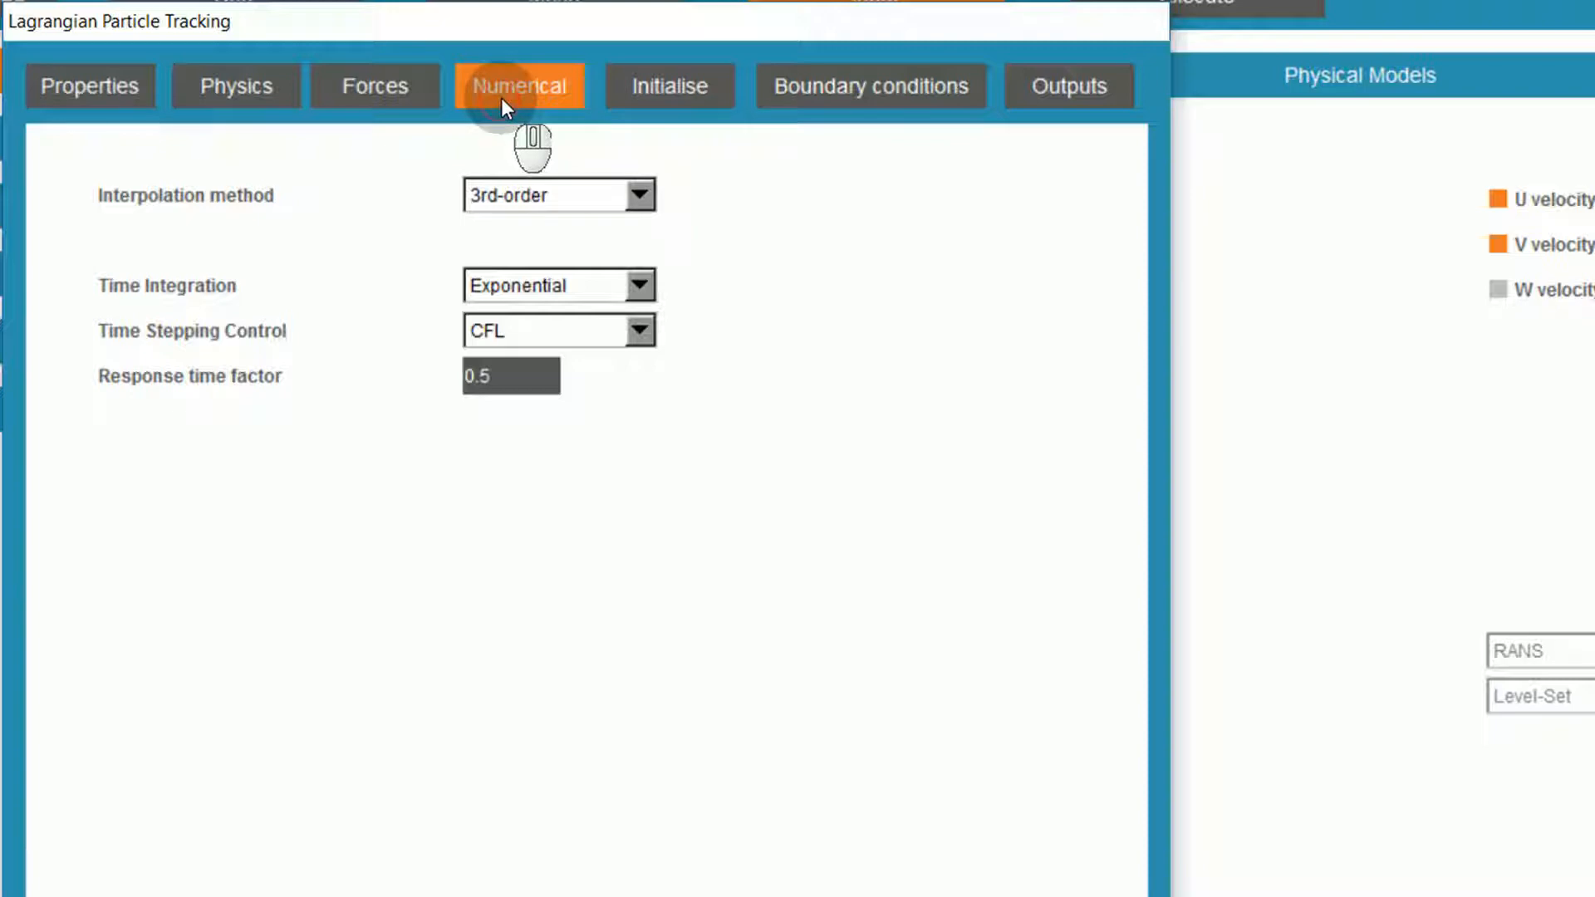
click(495, 378)
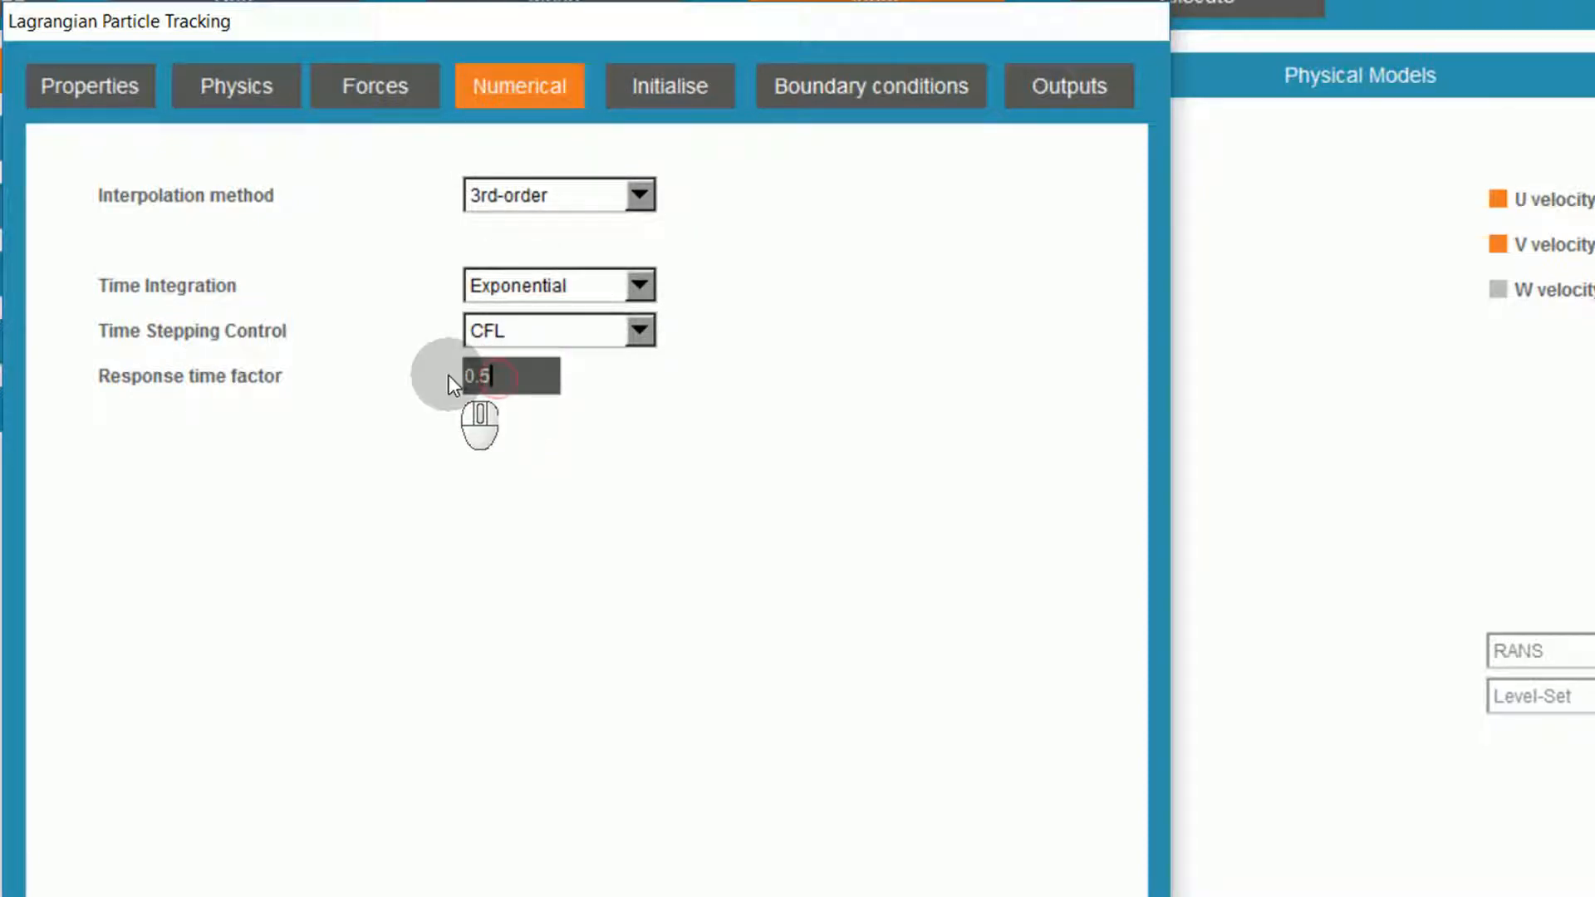
text(1)
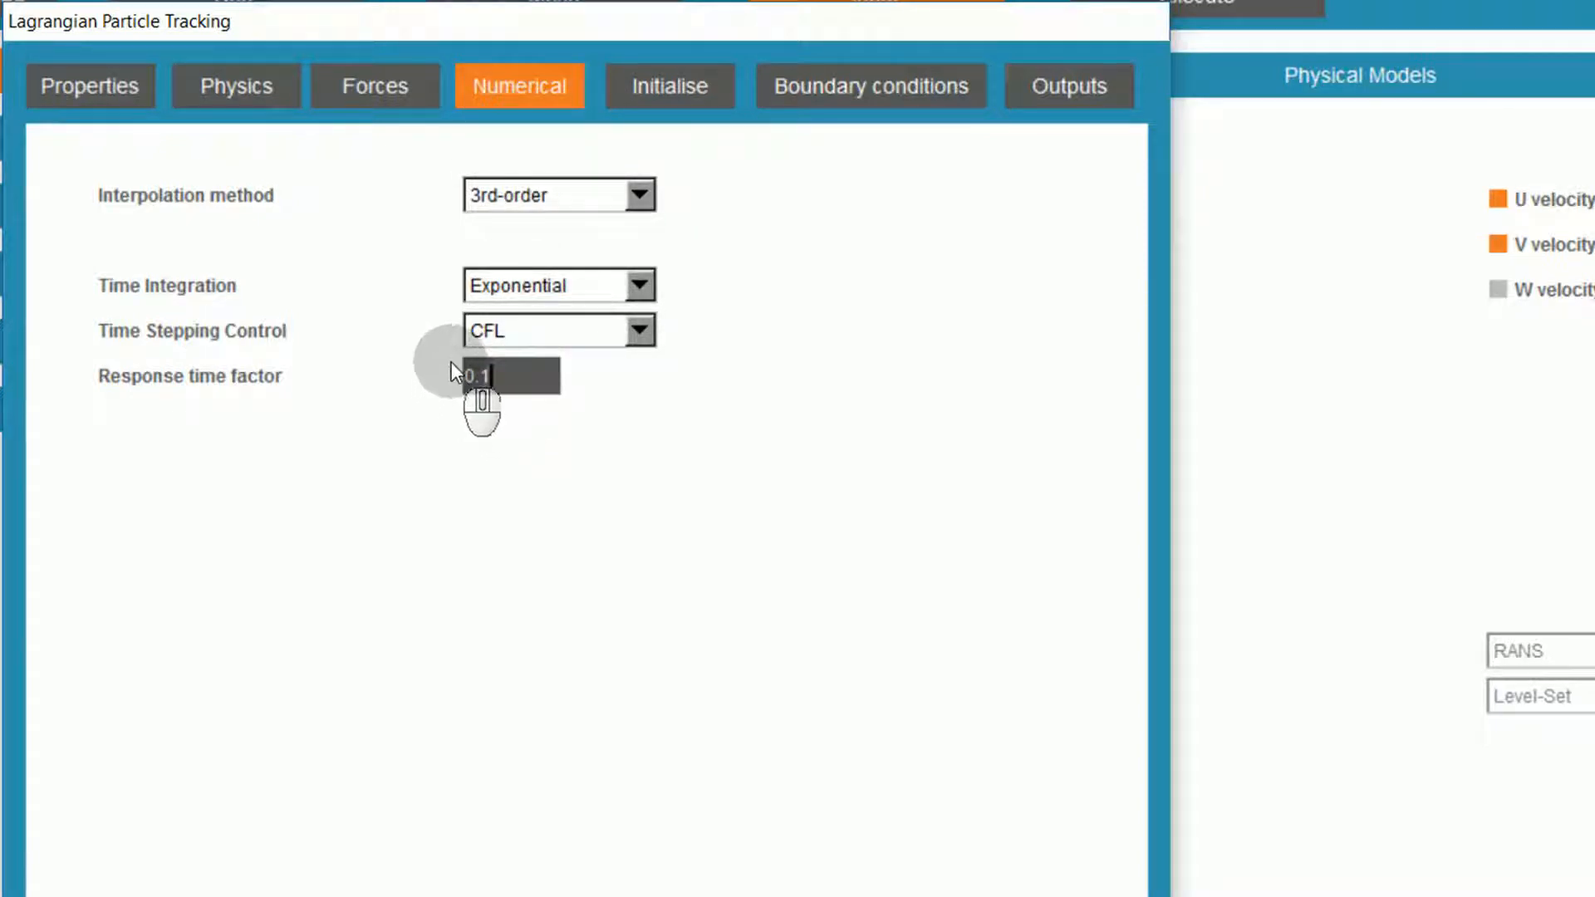
click(651, 106)
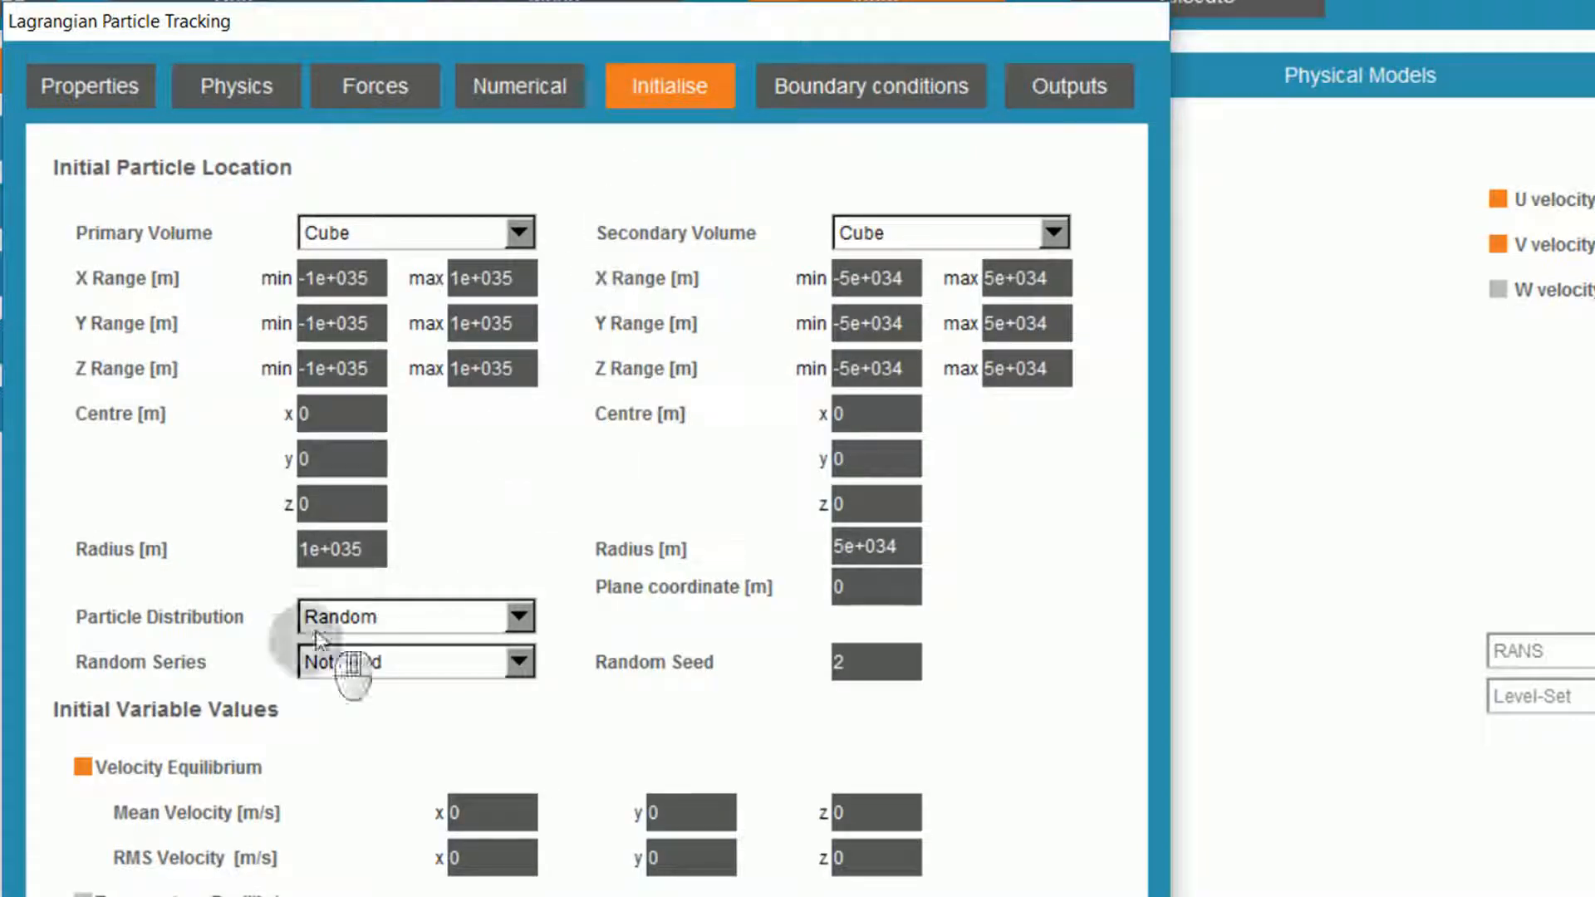
click(101, 770)
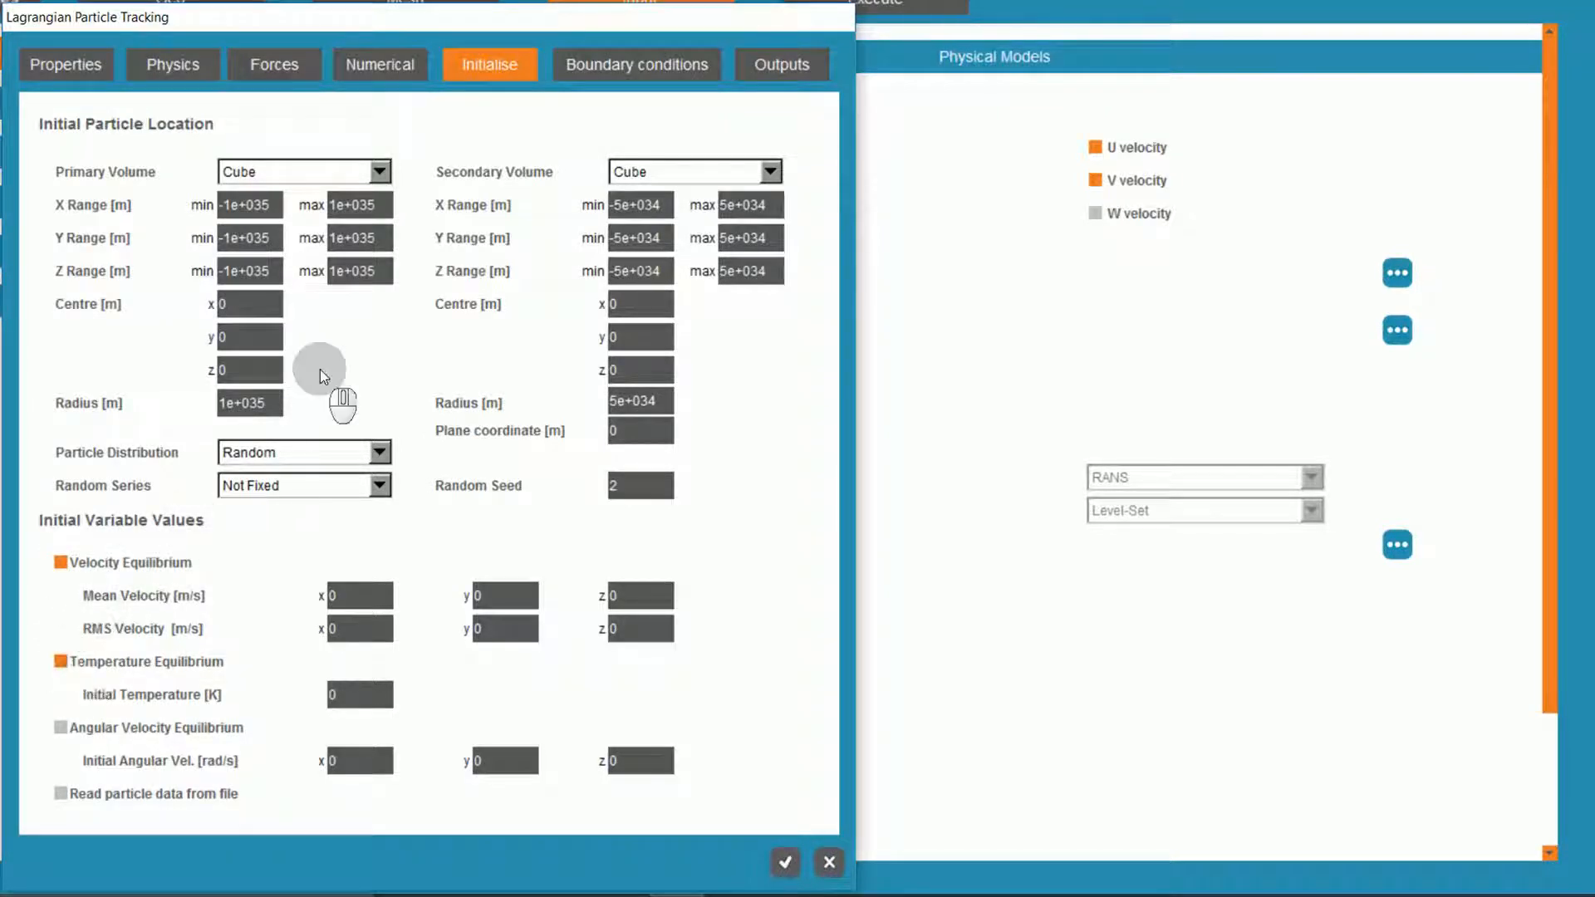
- Set the Particle Inflow Type to Per Boundary and accept the Lagrangian particle tracking settings
click(609, 73)
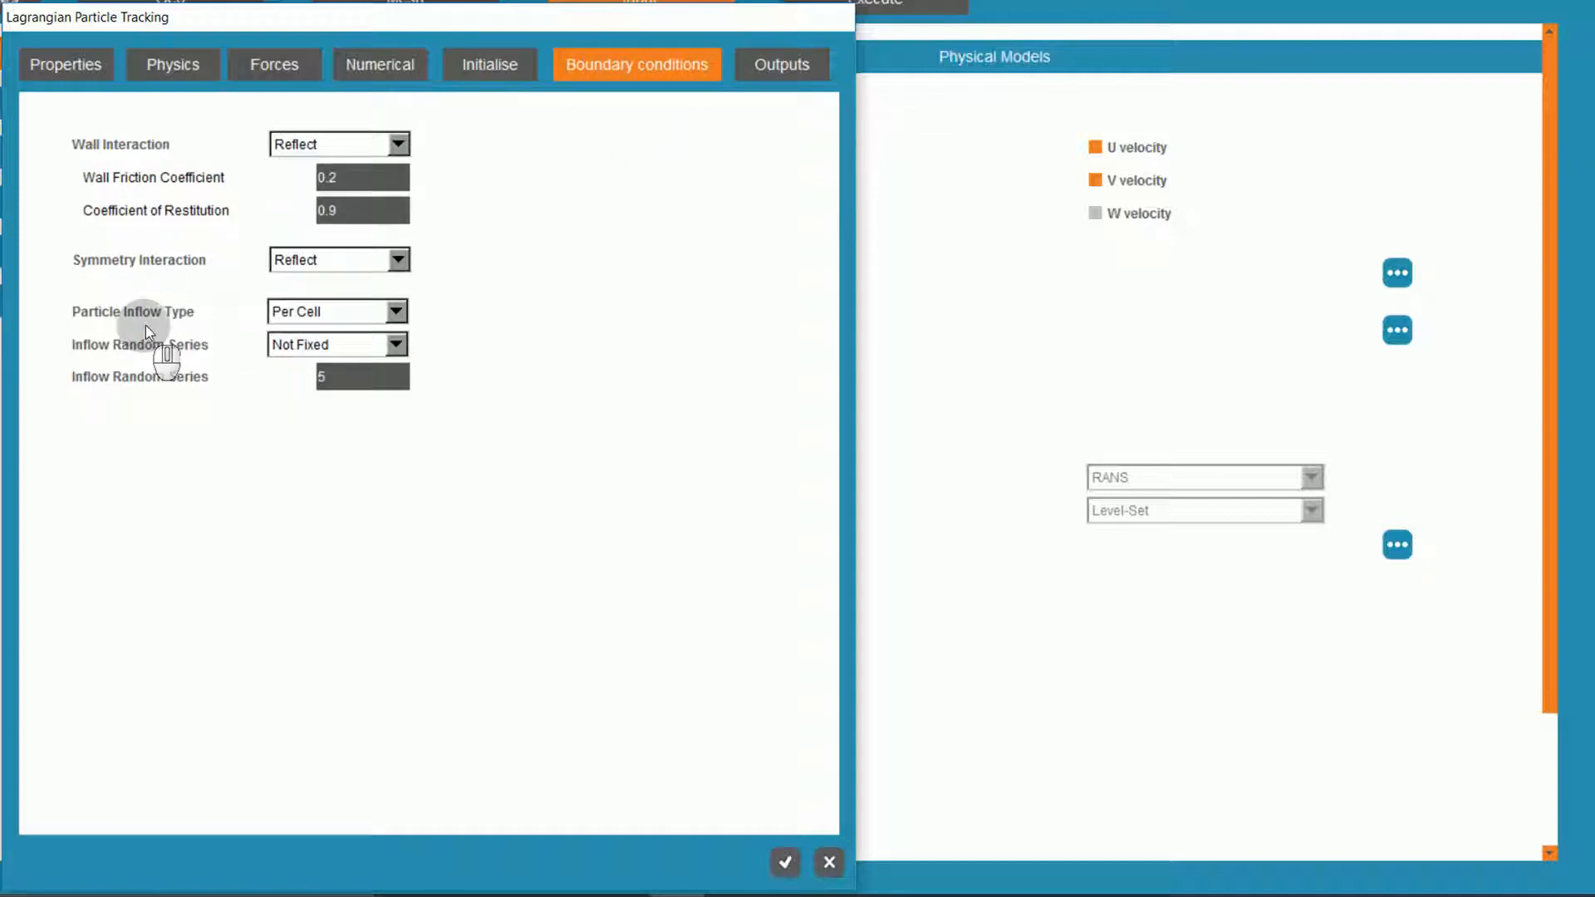
click(287, 313)
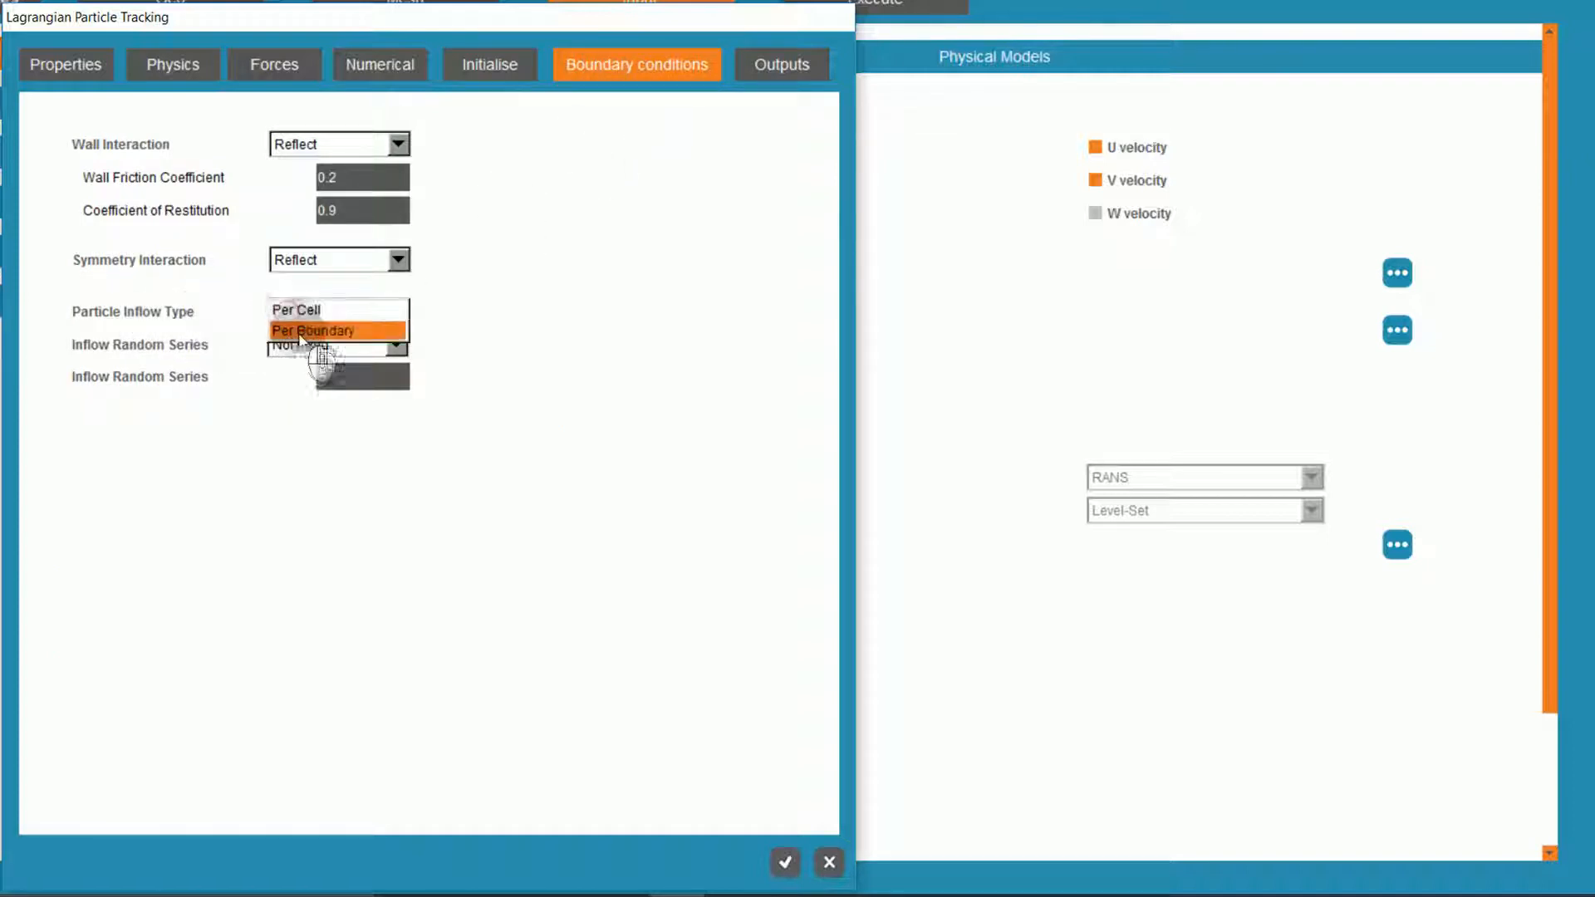
click(300, 331)
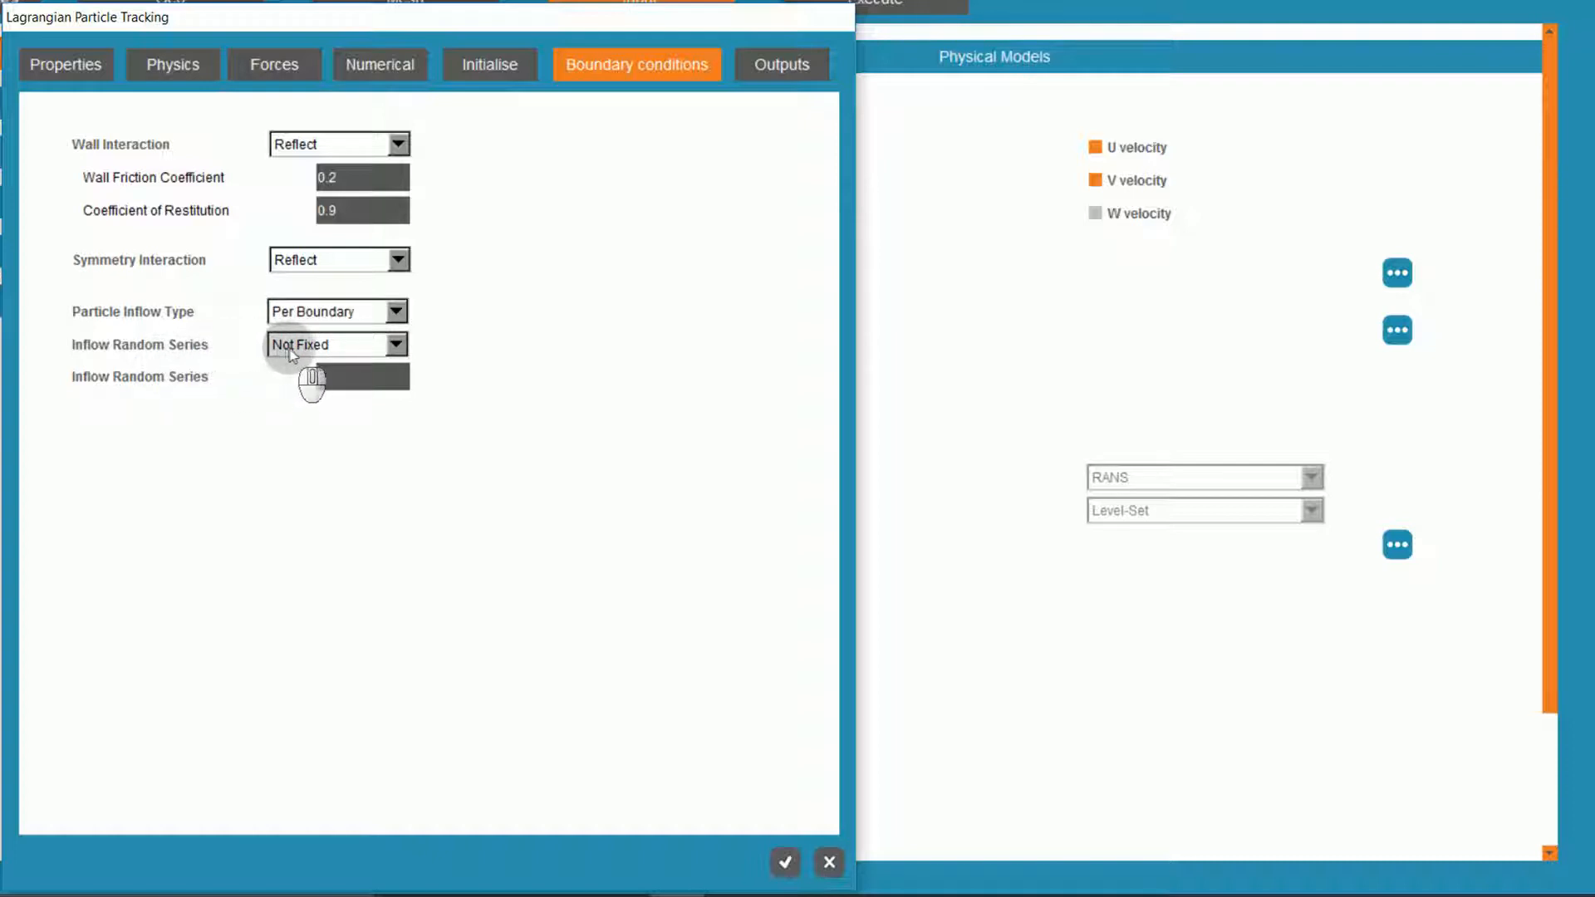
click(759, 68)
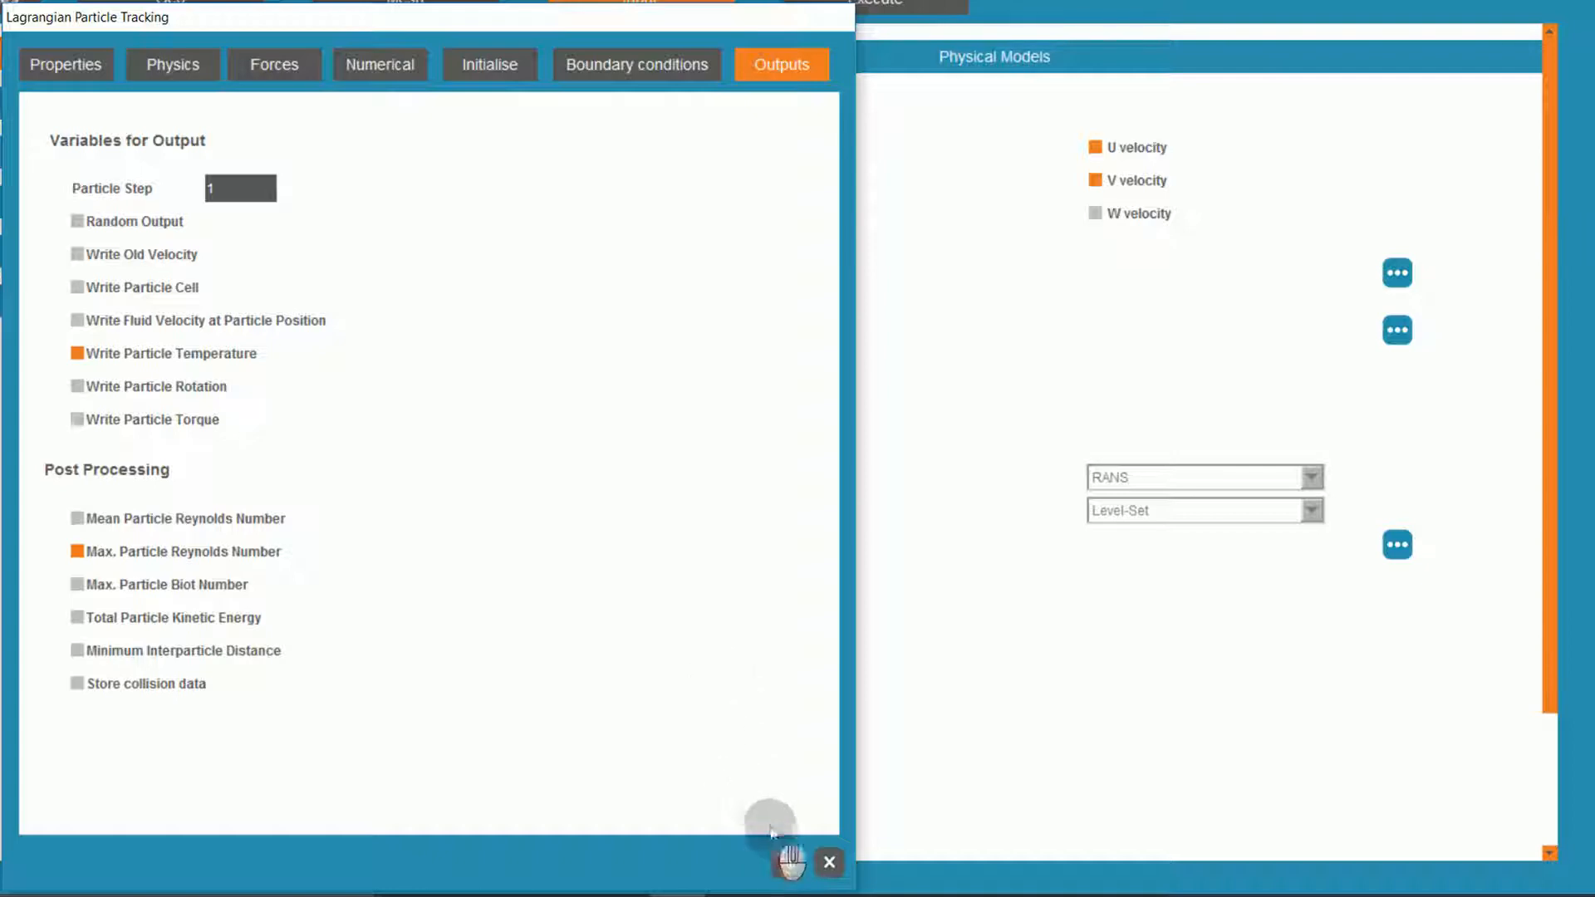
click(786, 862)
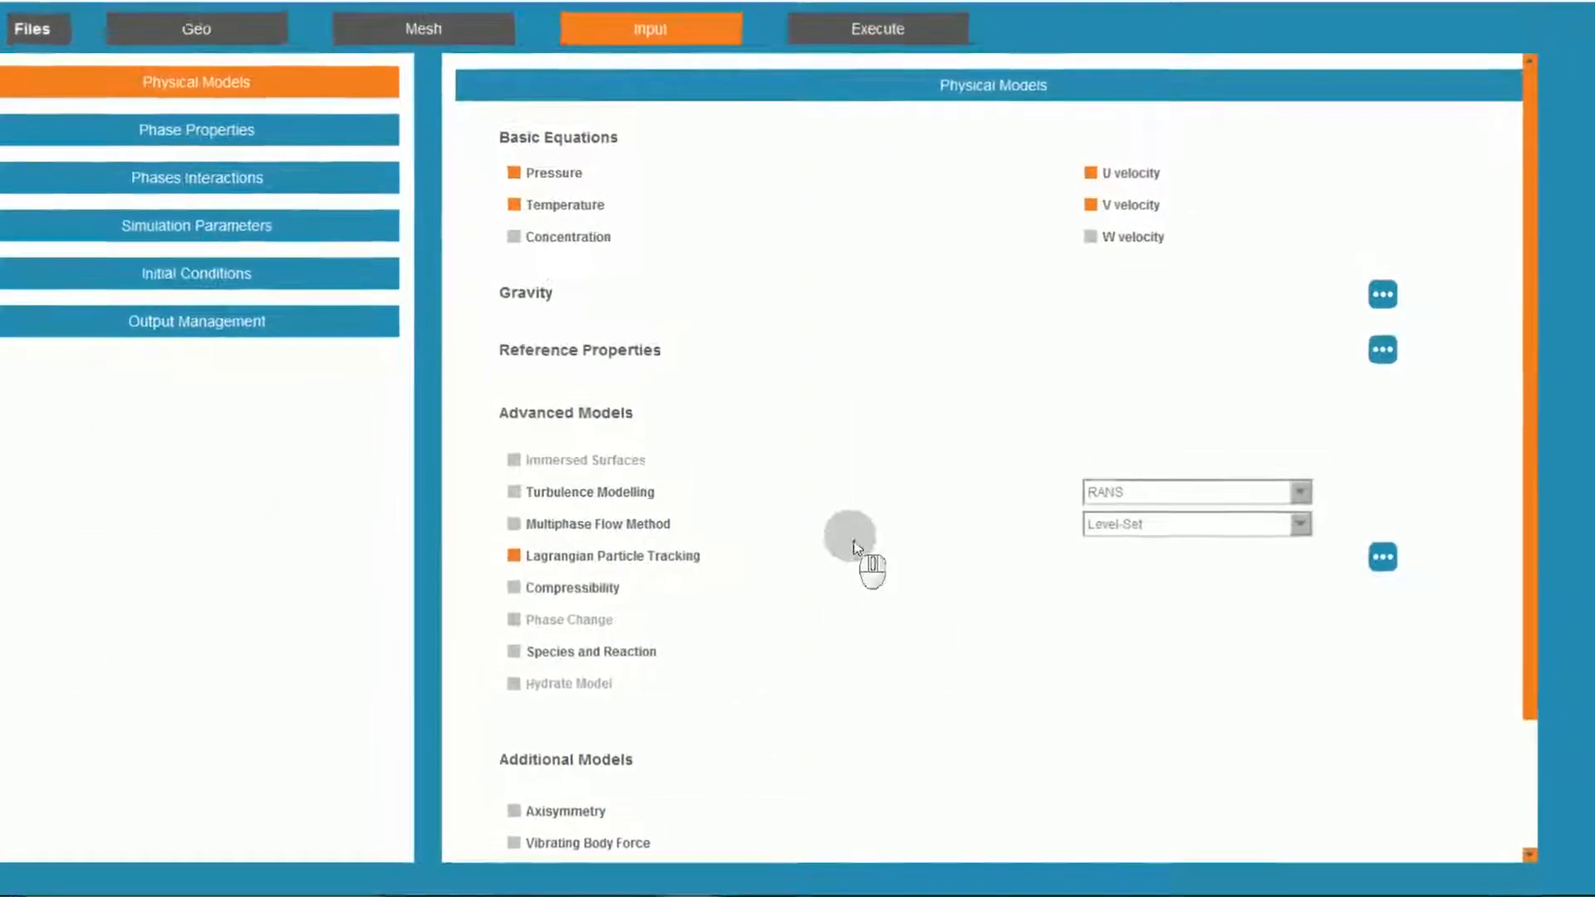
- In the Phase 1 properties, set the constant density to 1 kg/m³ and the viscosity to 1.7e-5 Pa.s
click(262, 155)
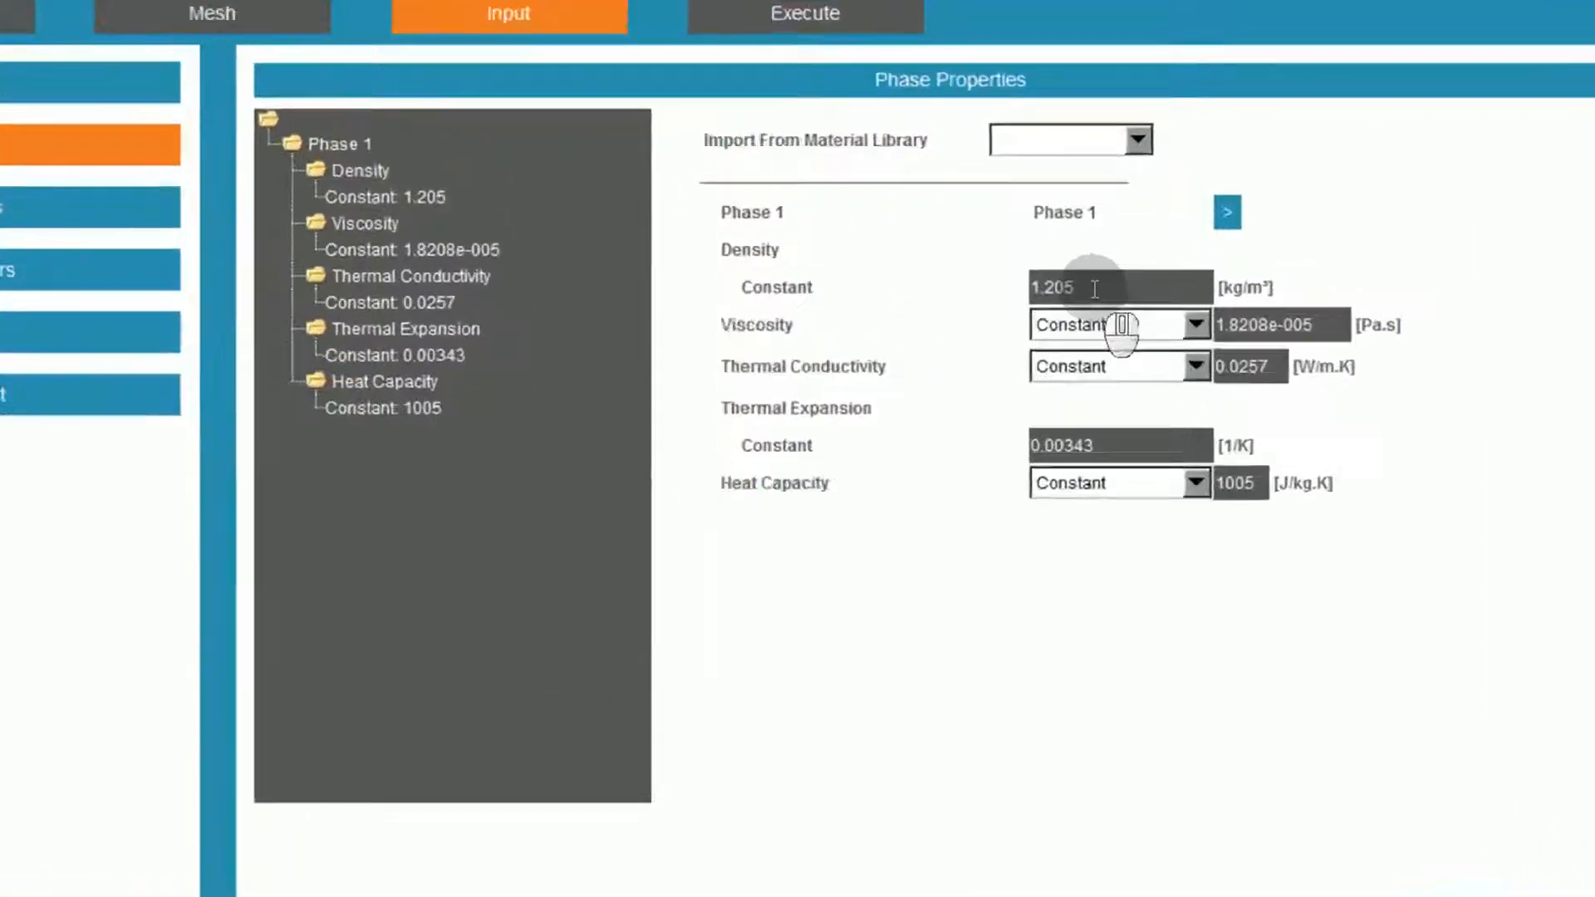
drag(1093, 288, 1046, 286)
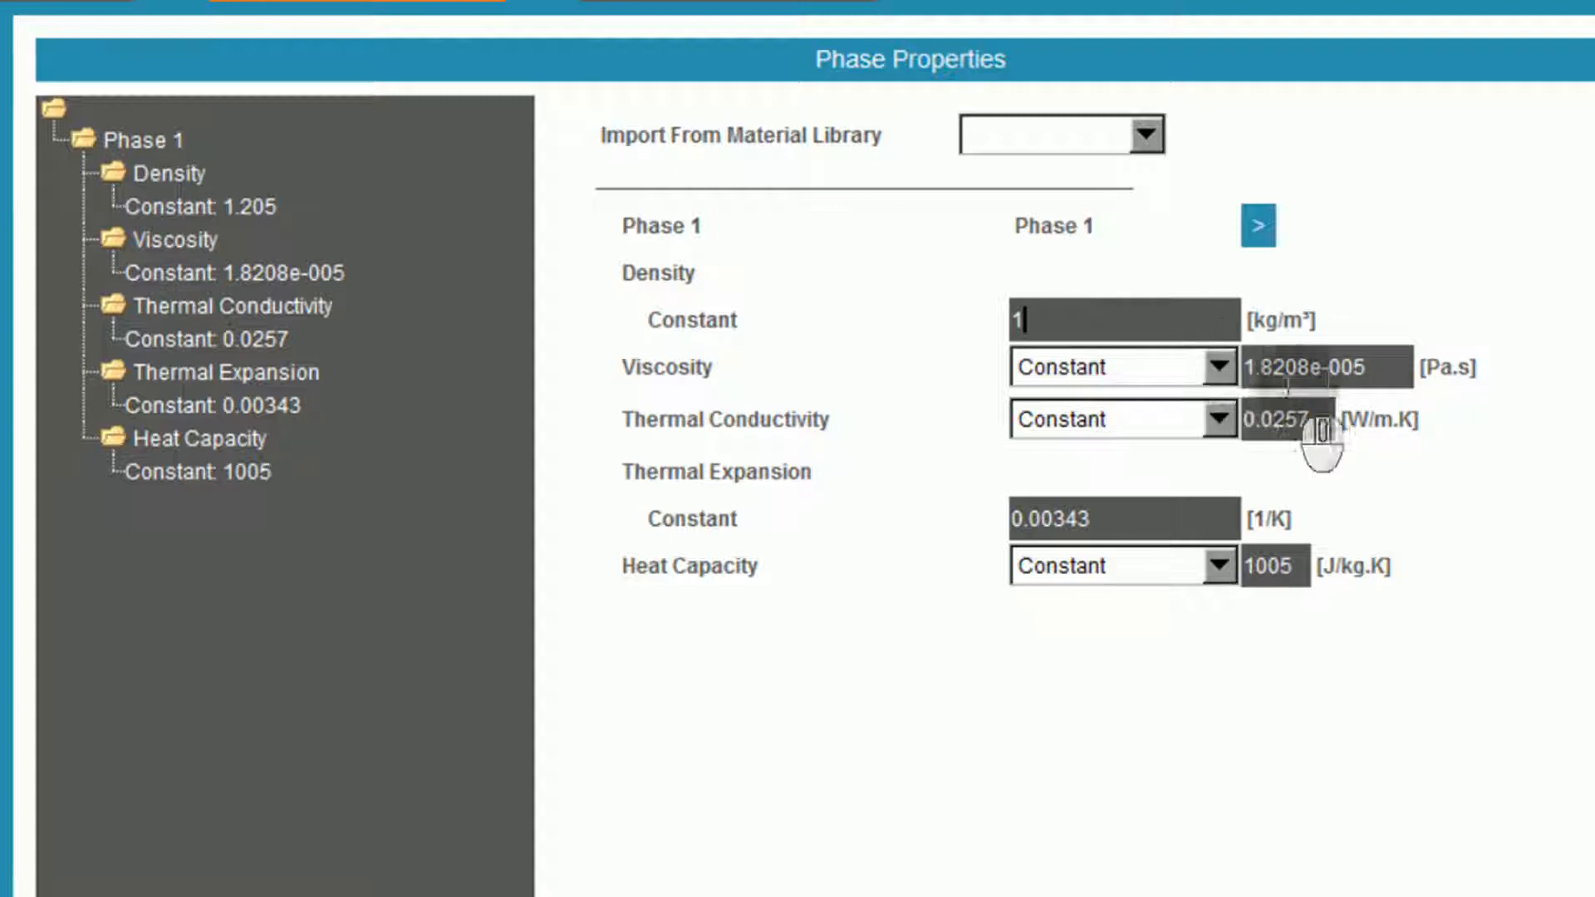
click(1341, 361)
double_click(1294, 358)
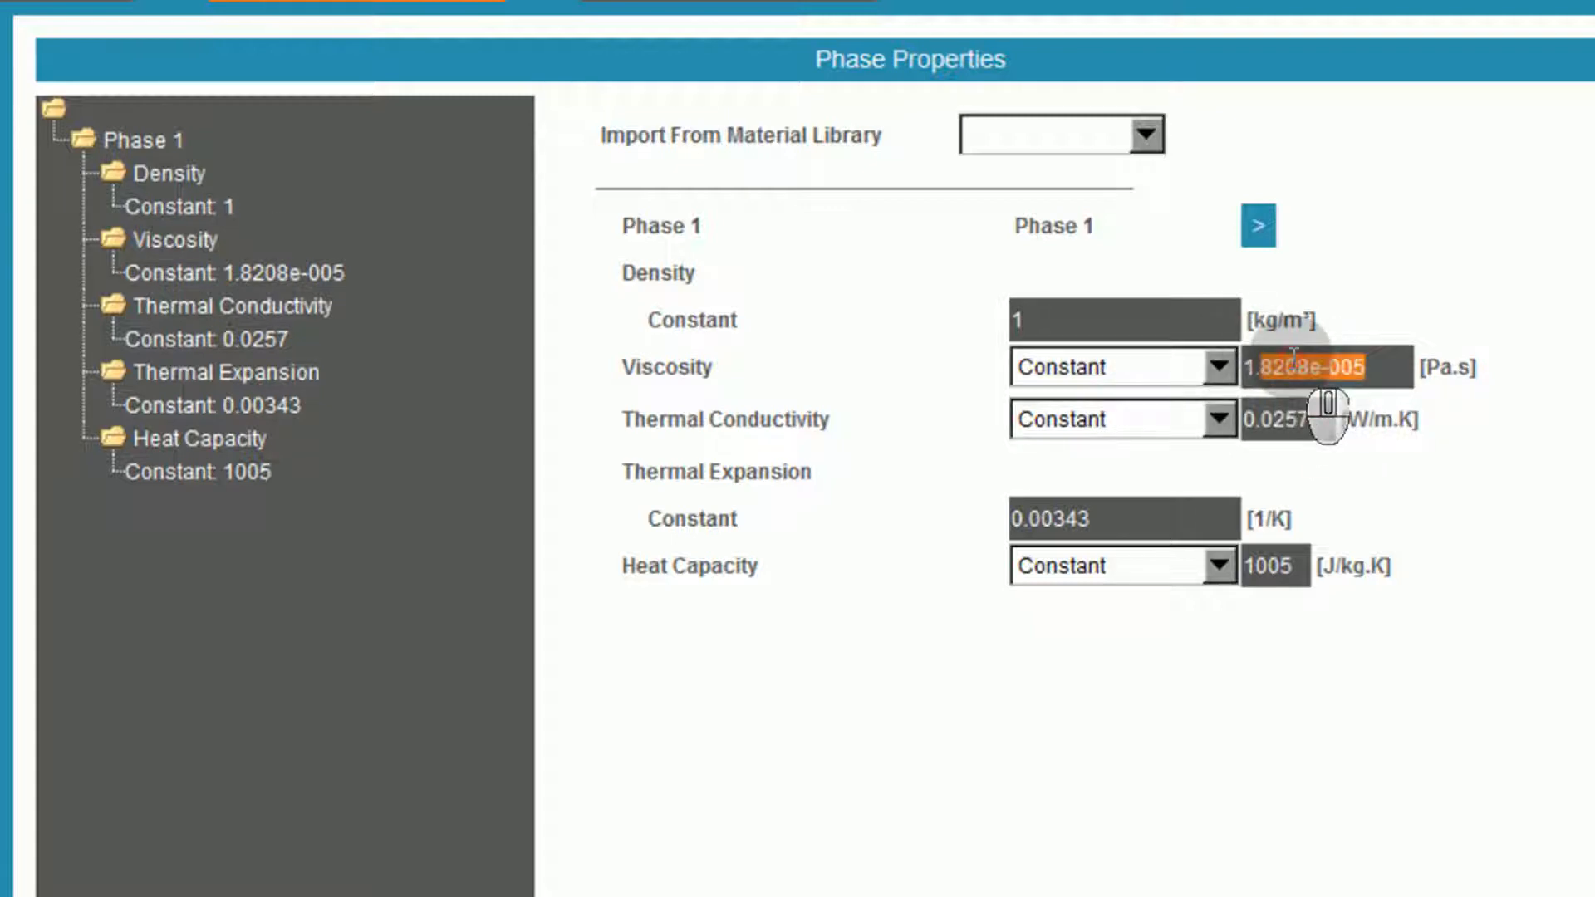
text(7e-5)
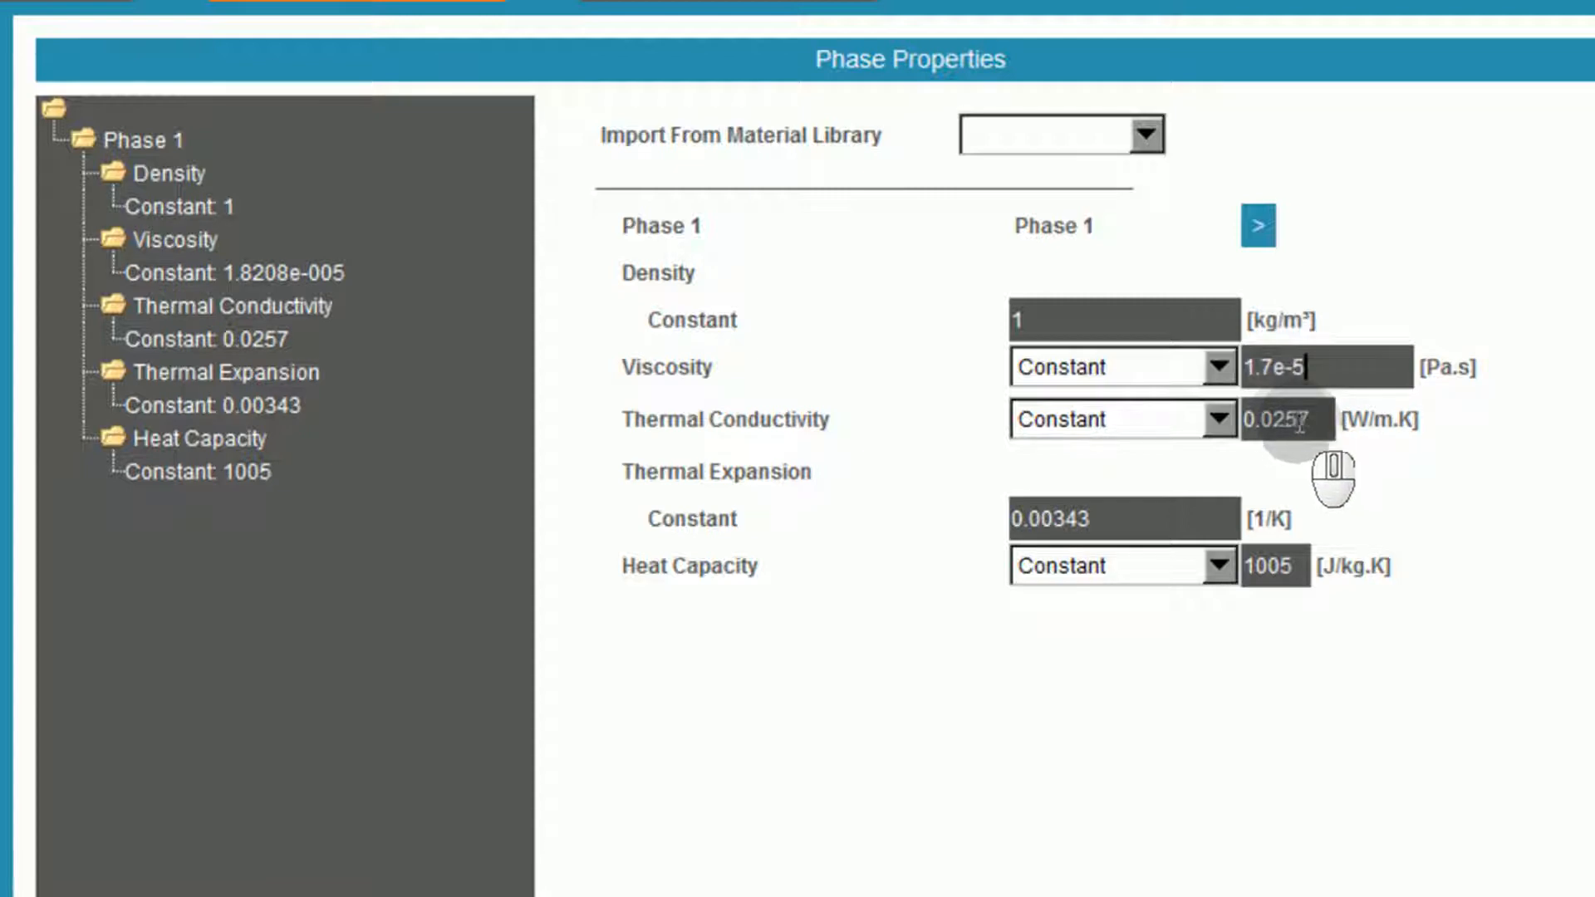
- Set the constant thermal conductivity of Phase 1 to 0.026 W/m.K
click(1291, 421)
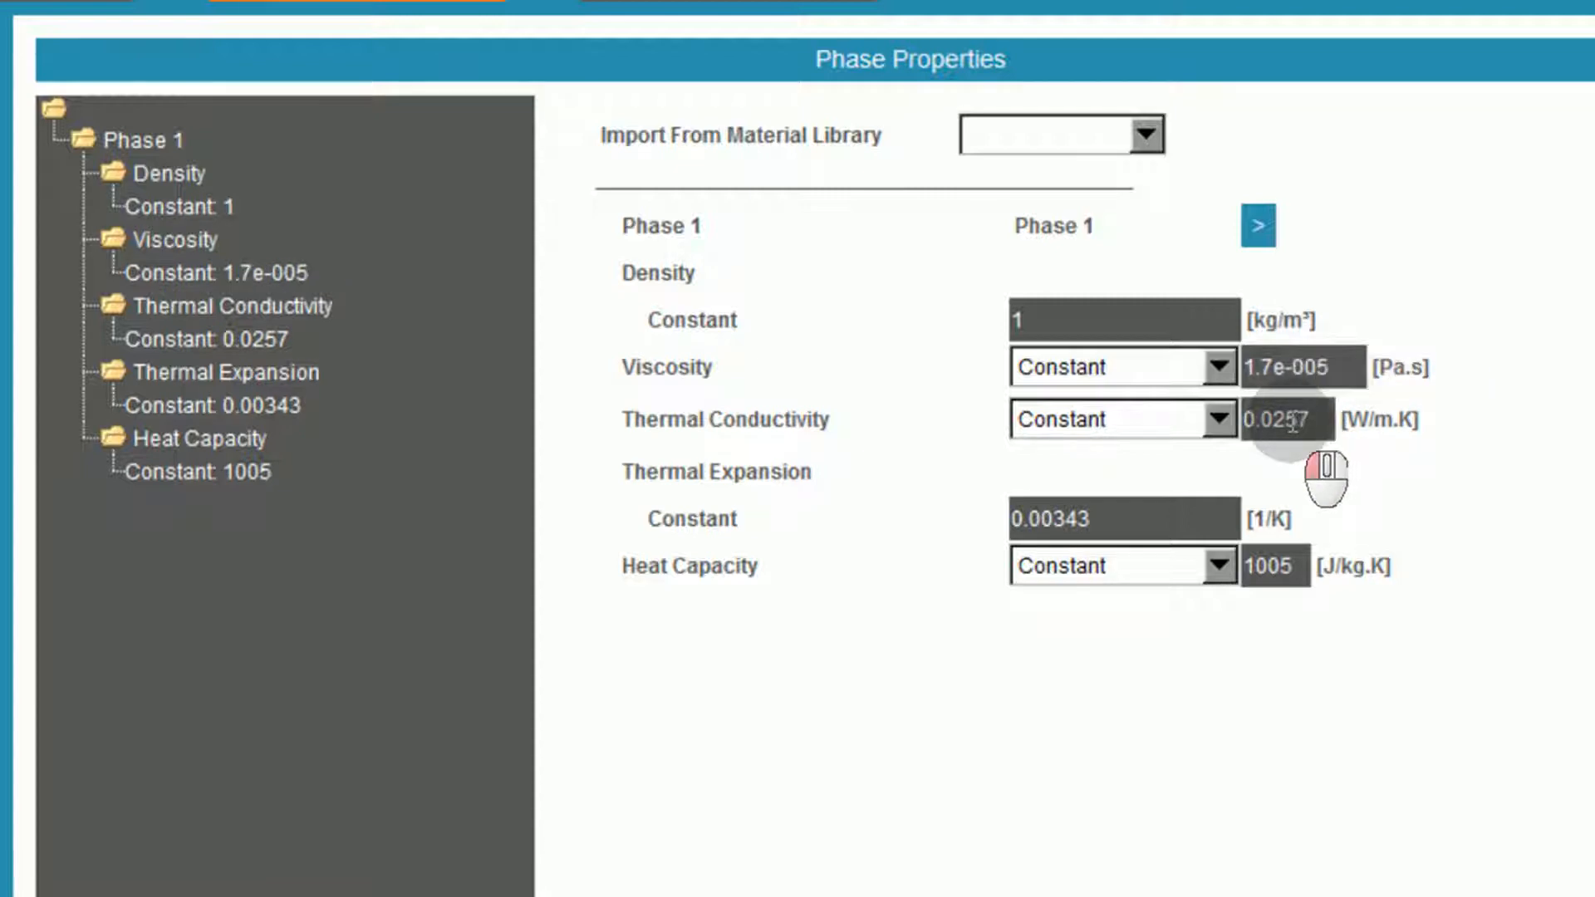
drag(1285, 420, 1292, 420)
text(6)
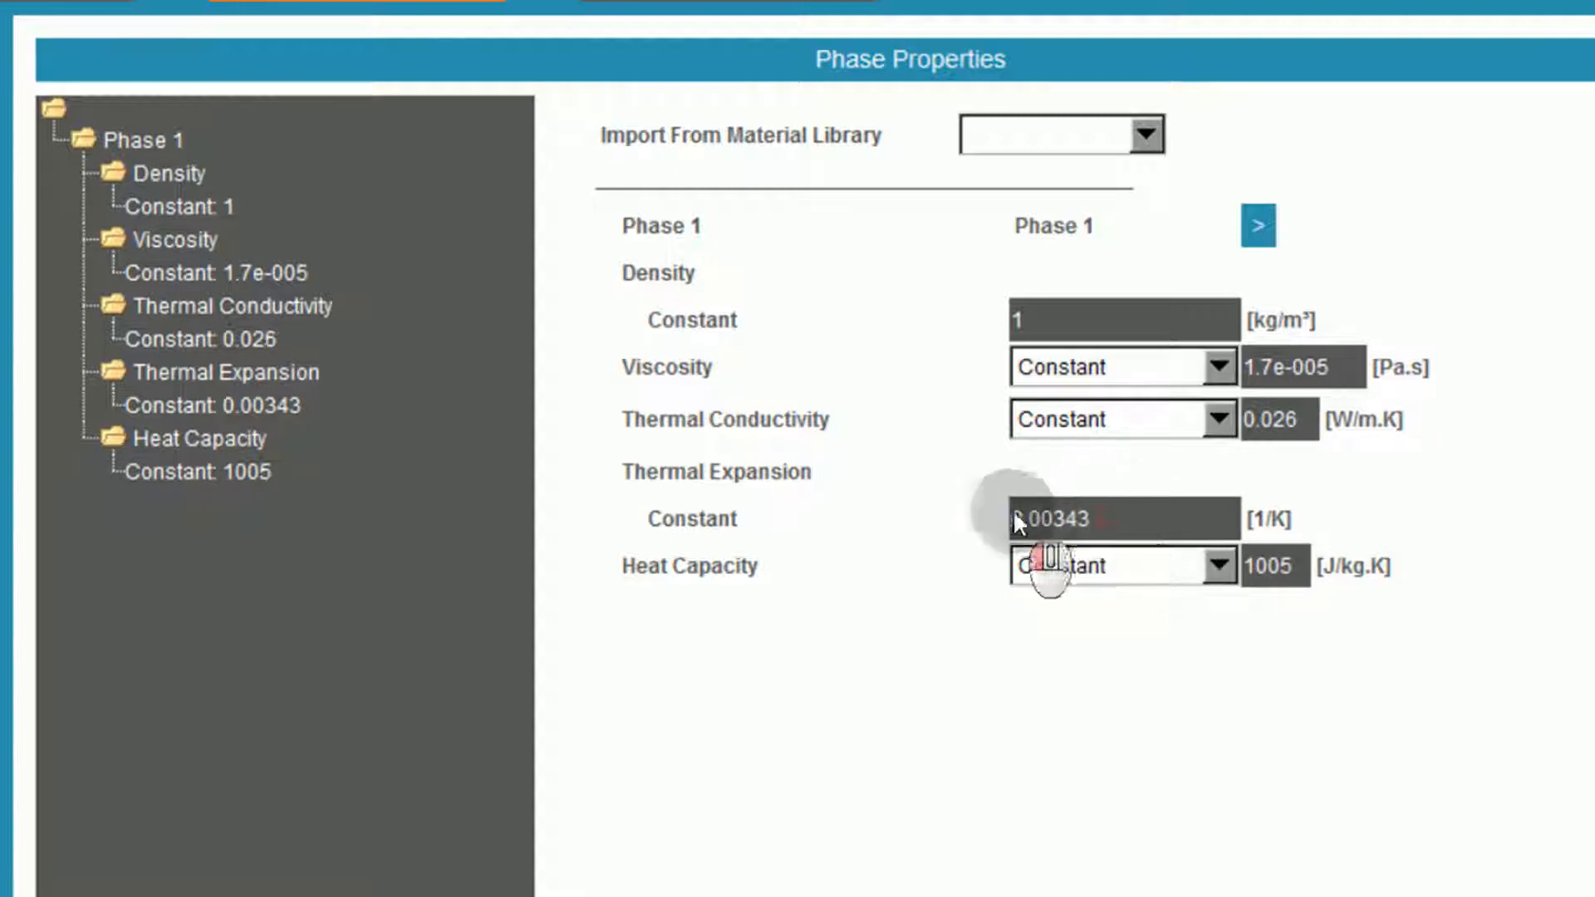
- Set the constant thermal expansion of Phase 1 to 0 1/K
drag(1029, 516, 1096, 517)
text(0)
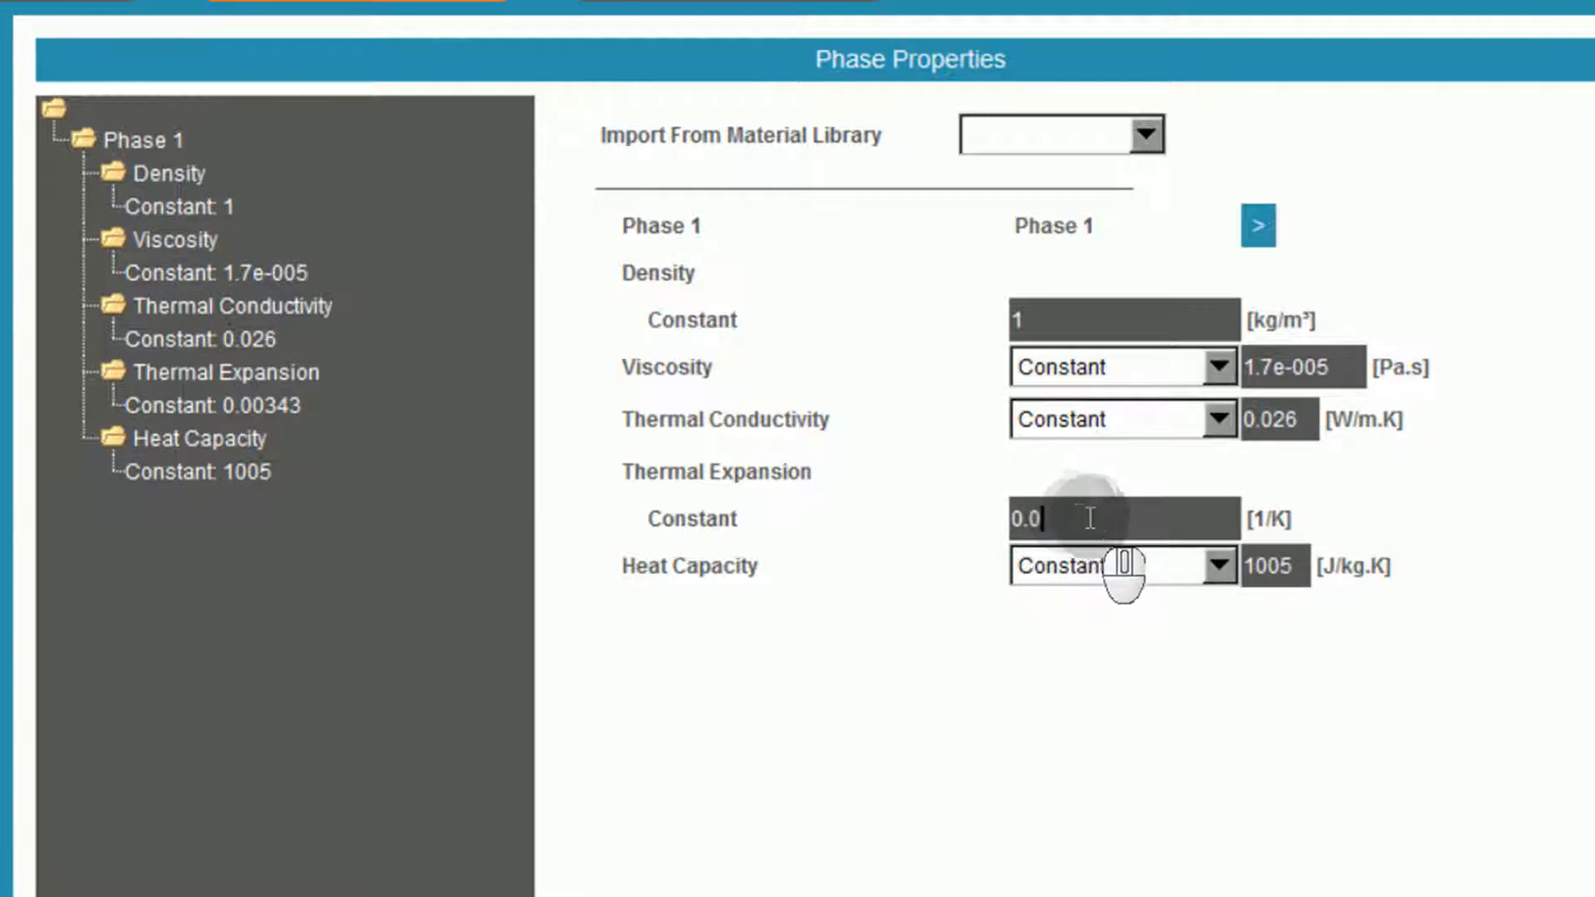
click(1274, 568)
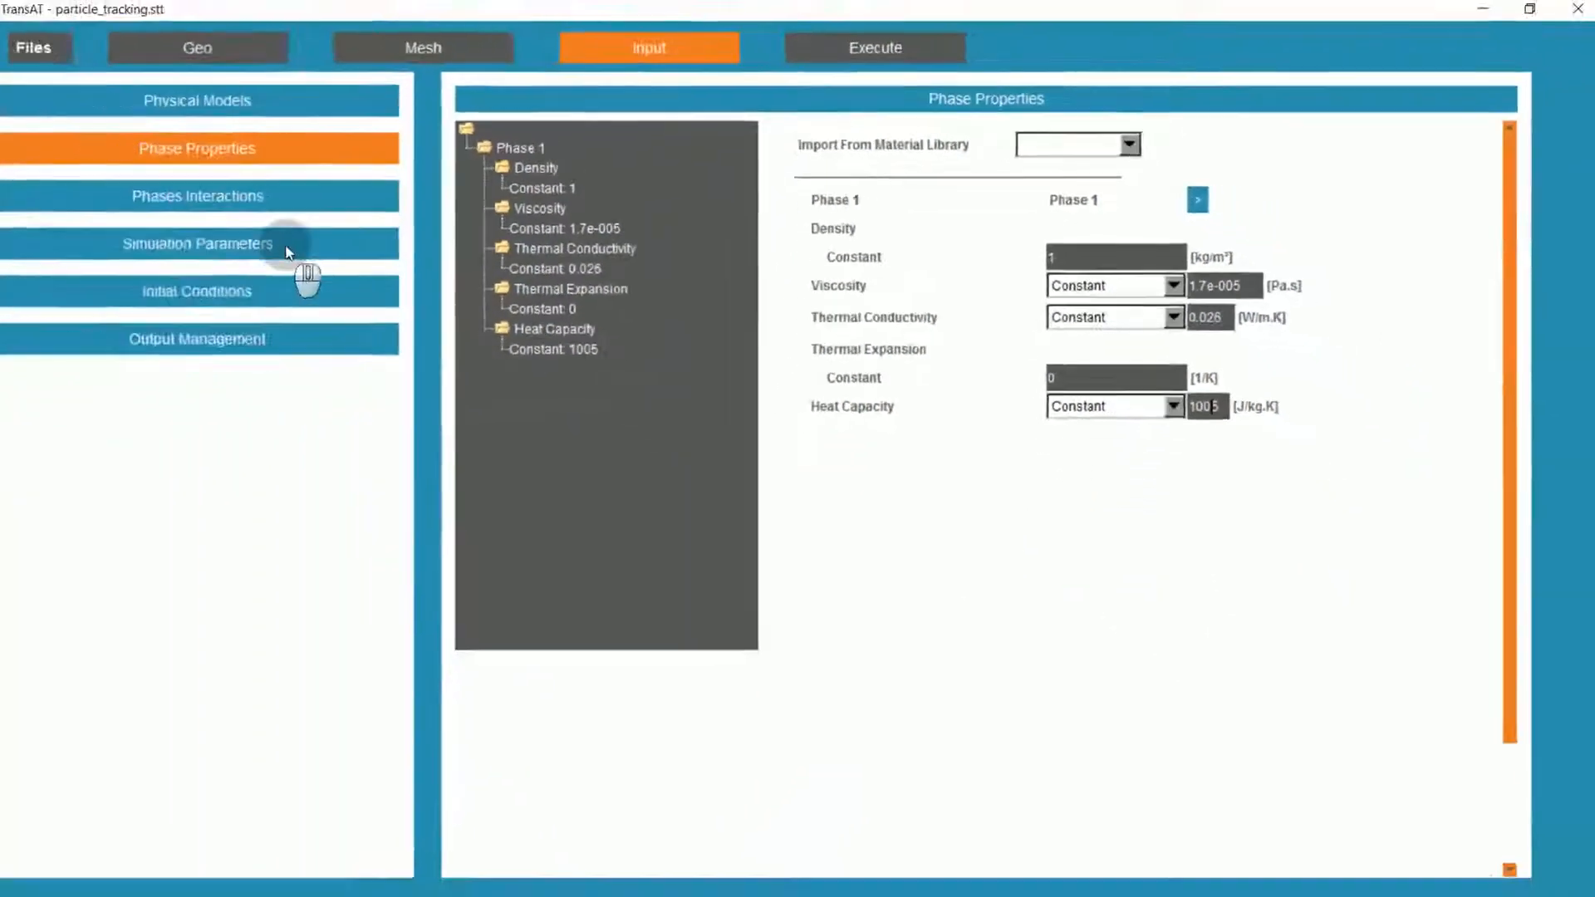
- In the simulation parameters, set the maximum number of time steps to 500 and the advanced initial time step to 1e-3 s
click(286, 247)
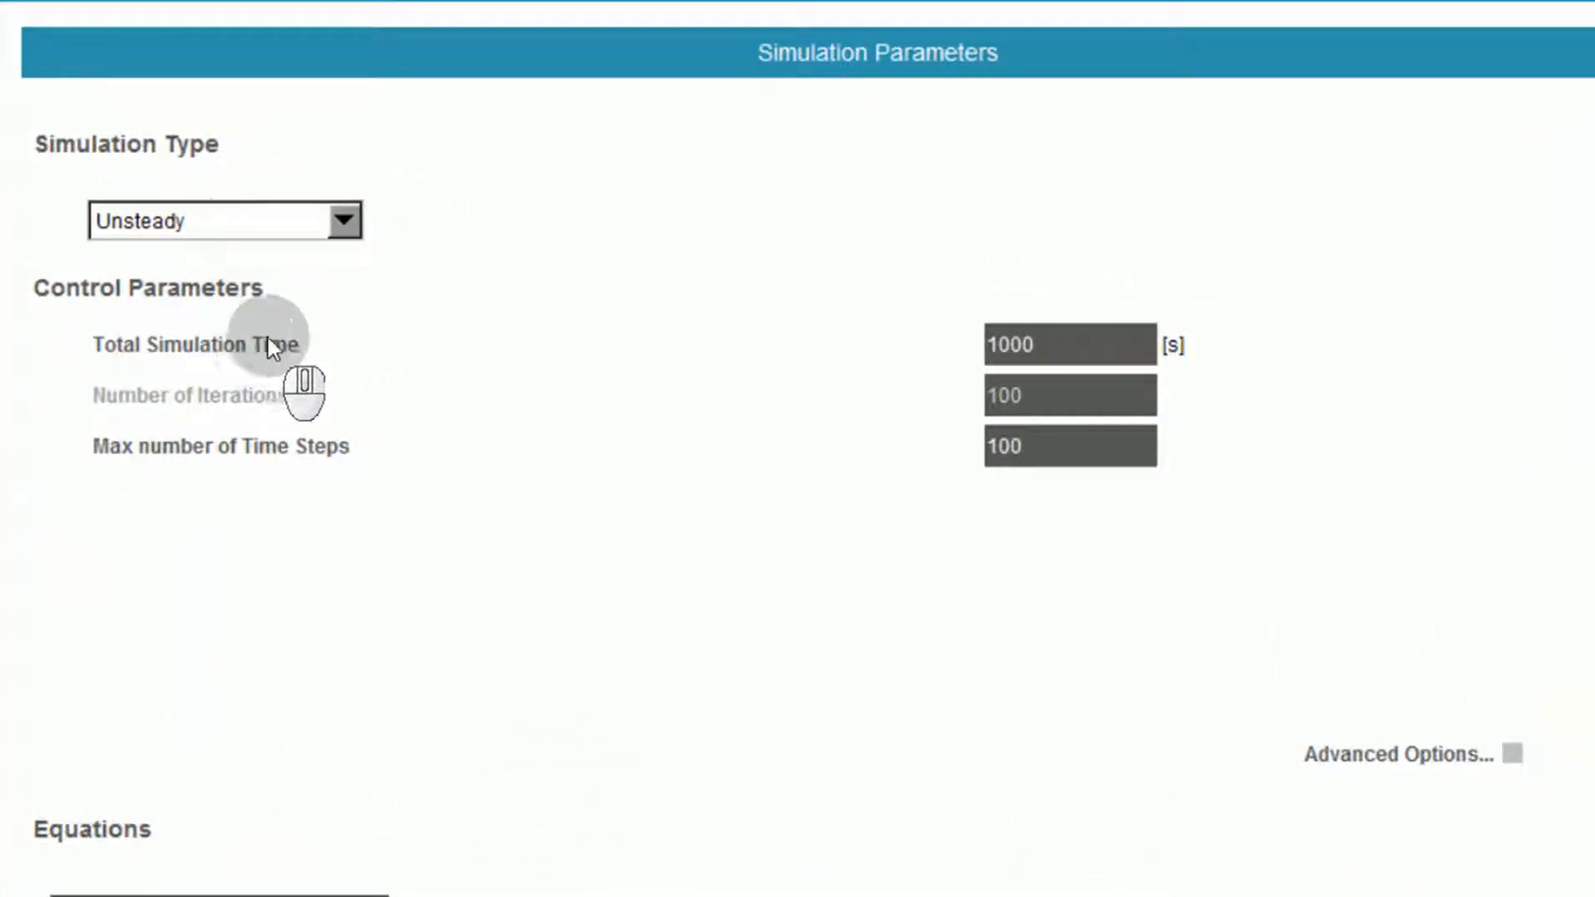
click(1030, 447)
drag(1030, 447, 954, 437)
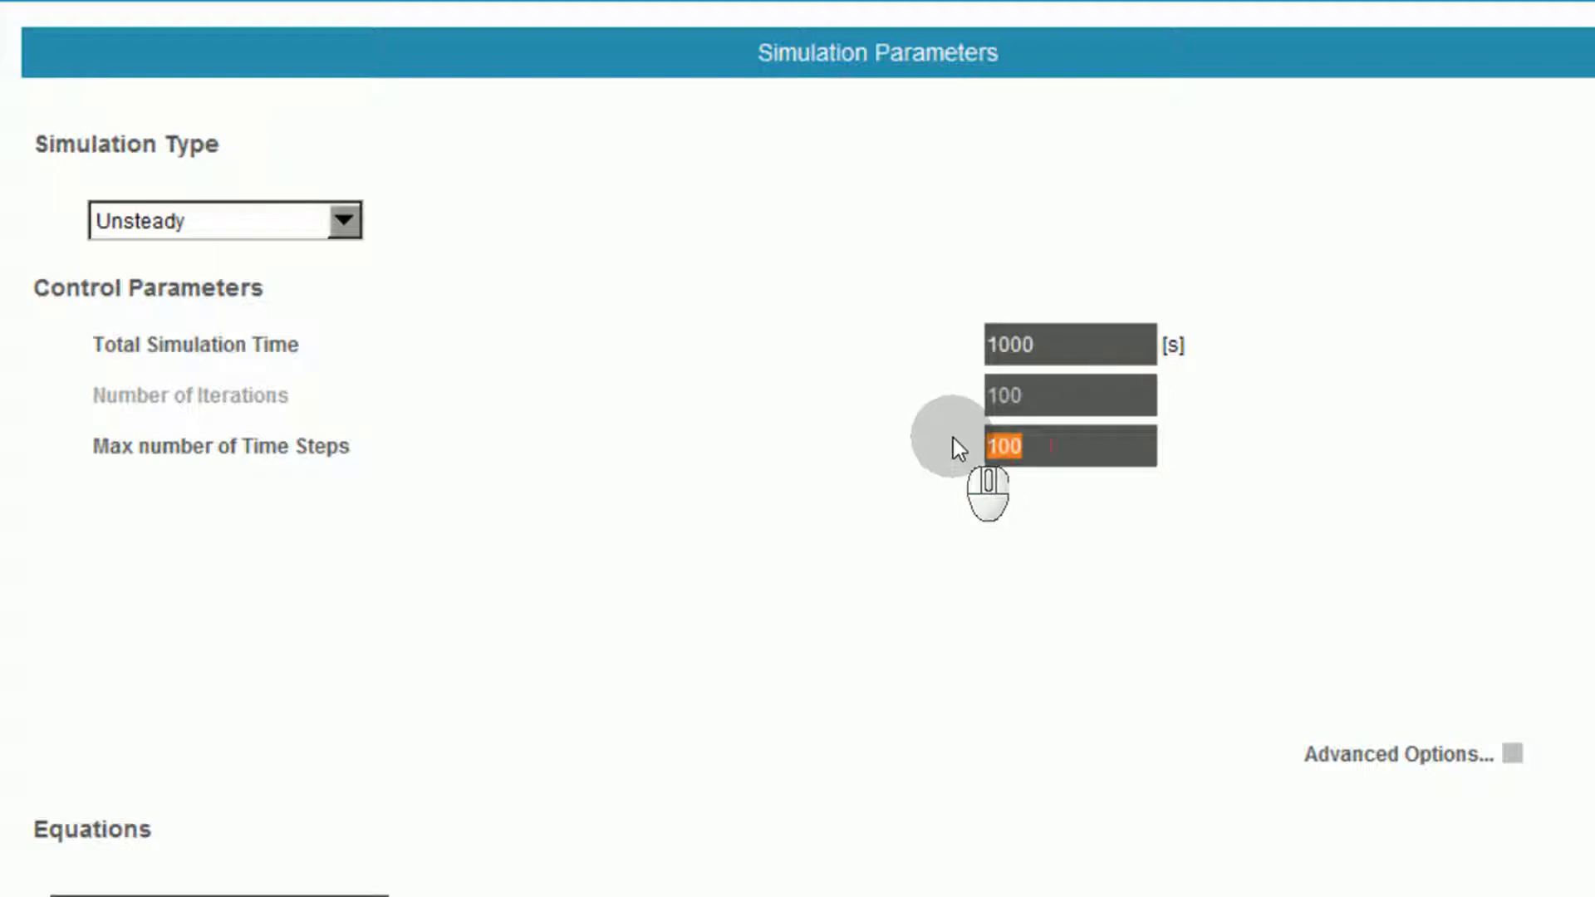
text(500)
click(1514, 755)
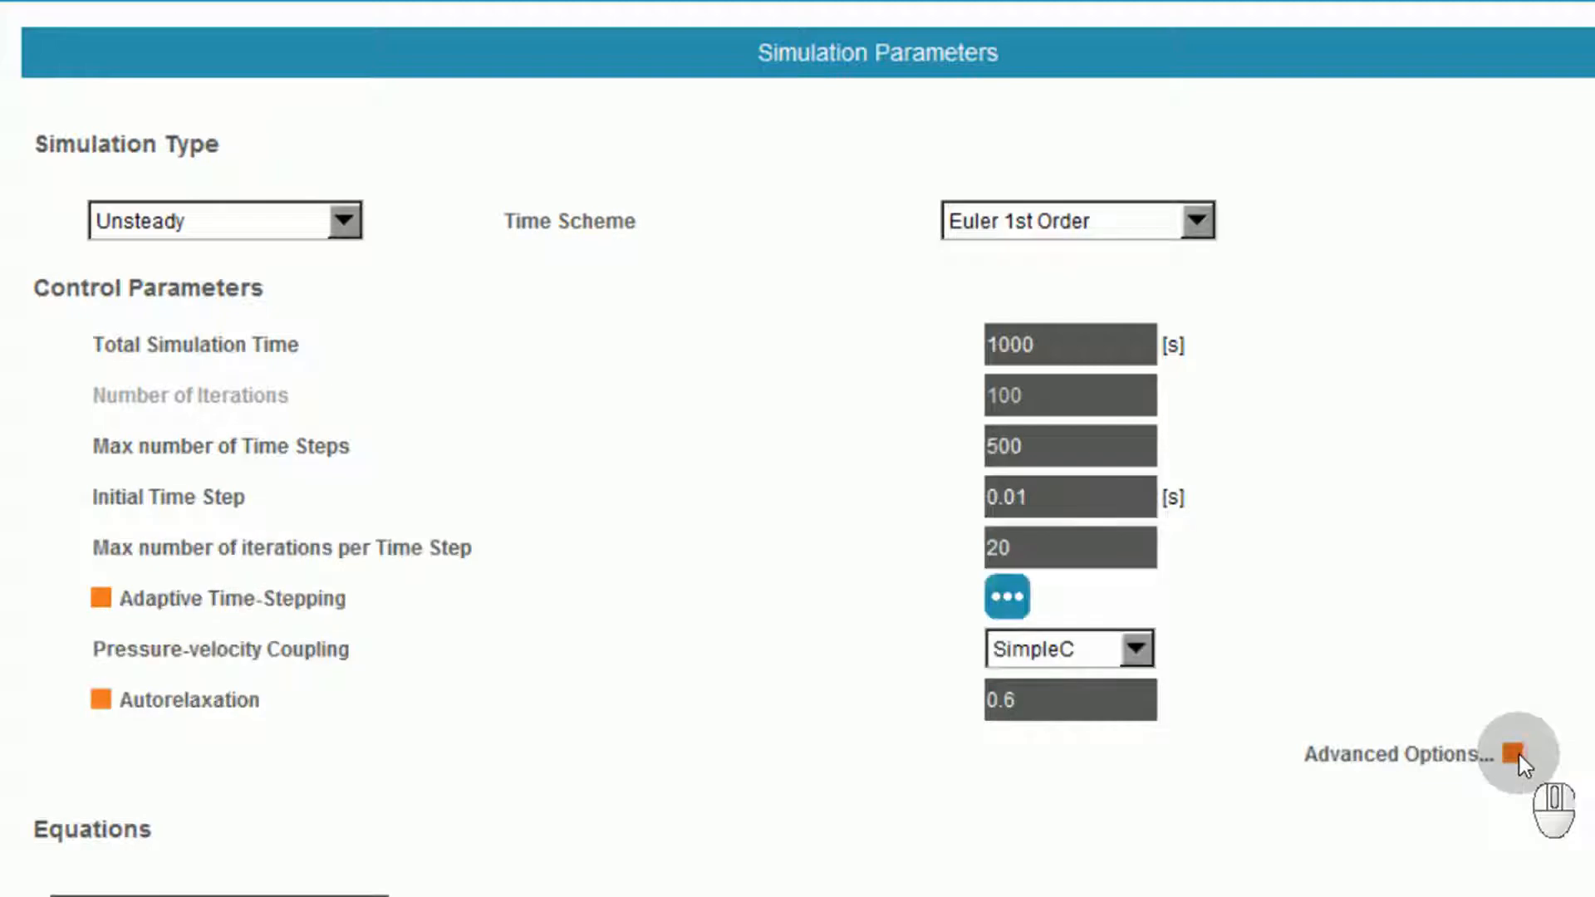
drag(1052, 497, 974, 508)
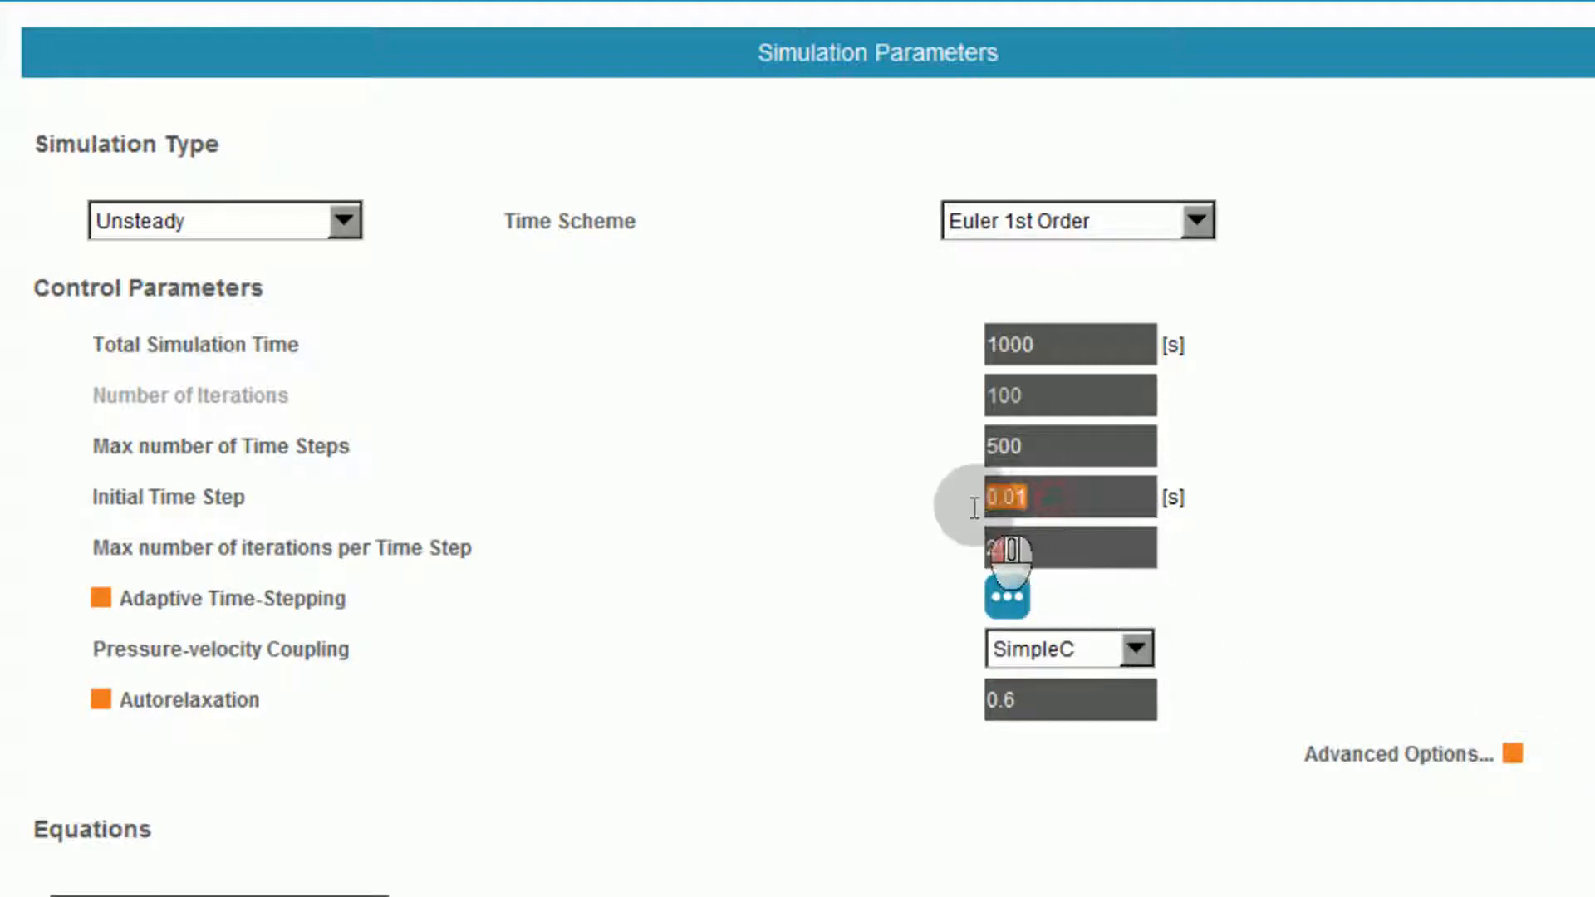
text(1e-3)
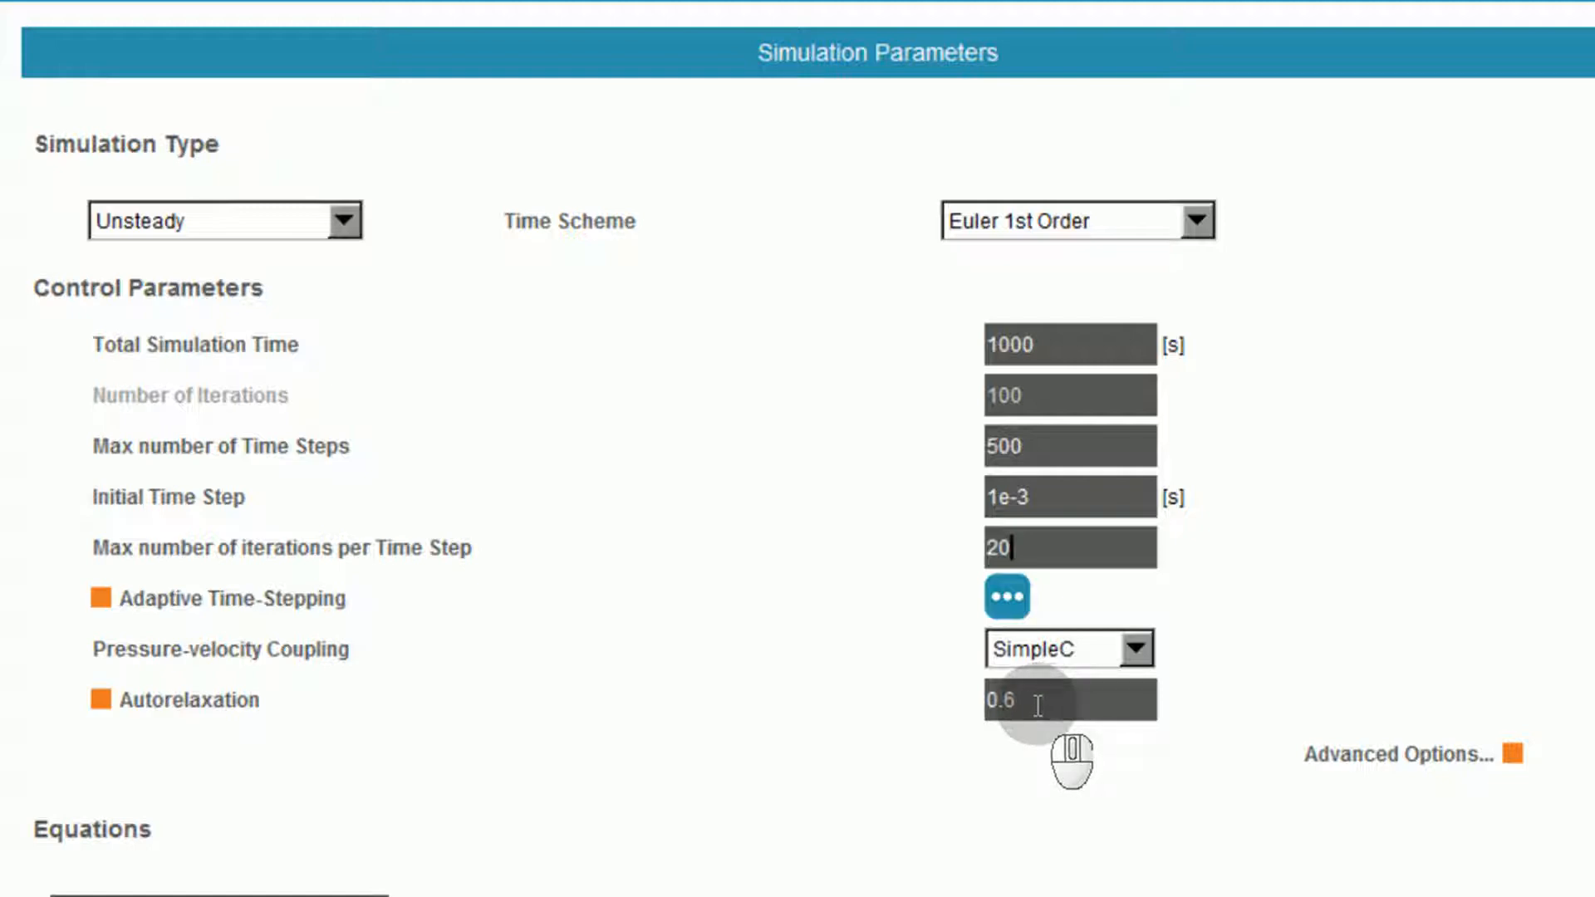
- In the adaptive time-stepping settings, set the maximum CFL limit to 0.4 and the diffusion limits to 0.2 minimum and 0.4 maximum
click(1009, 595)
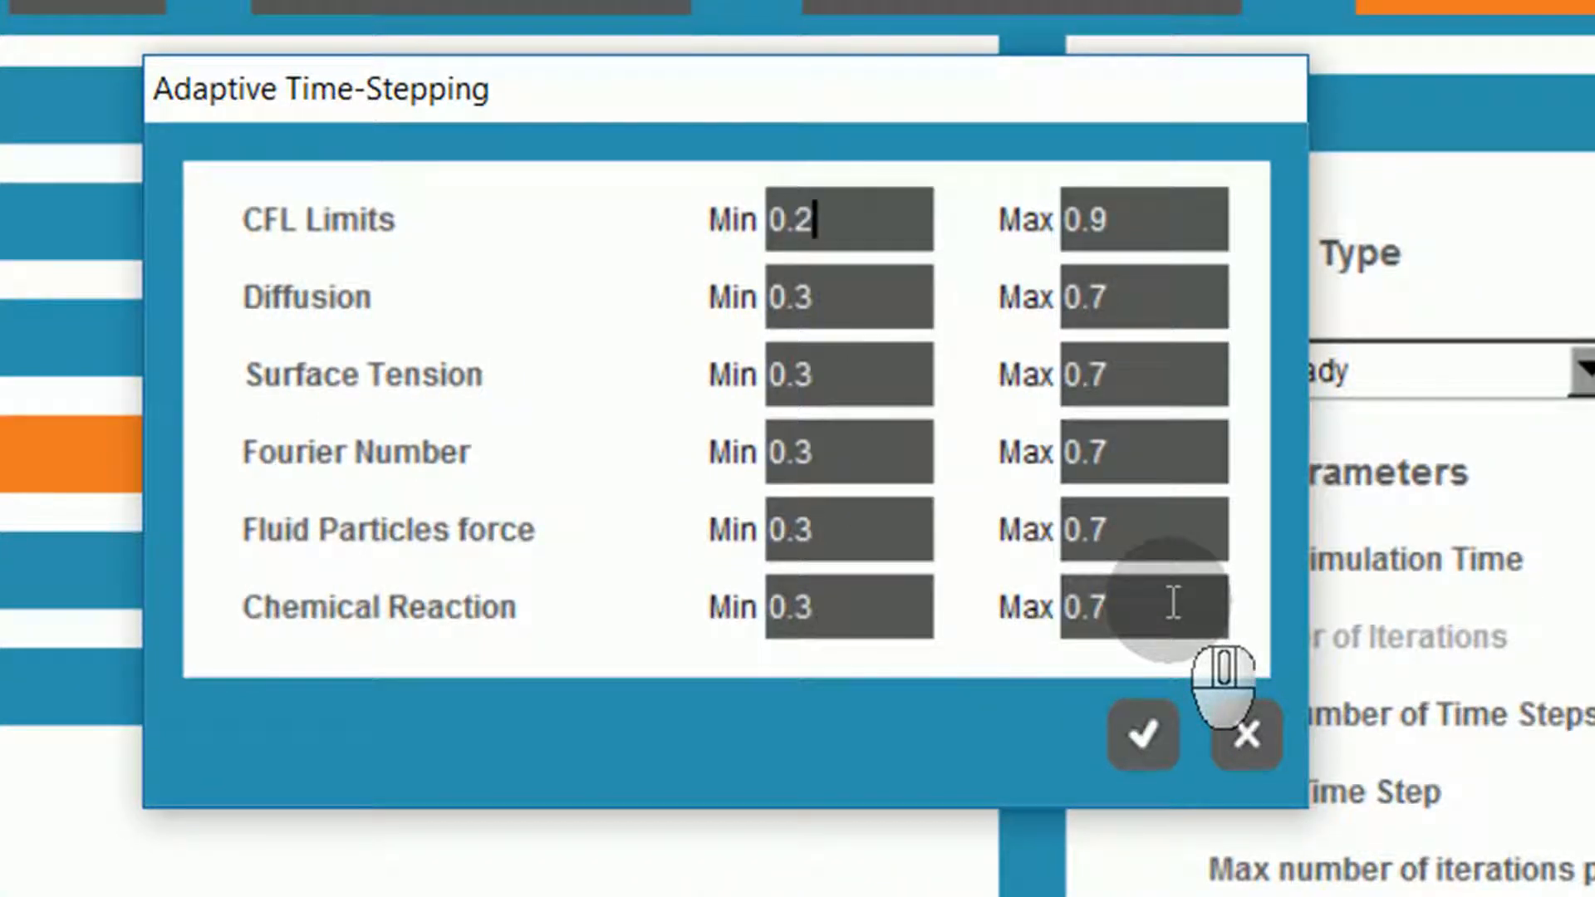
click(1166, 226)
key(BackSpace)
text(4)
click(892, 293)
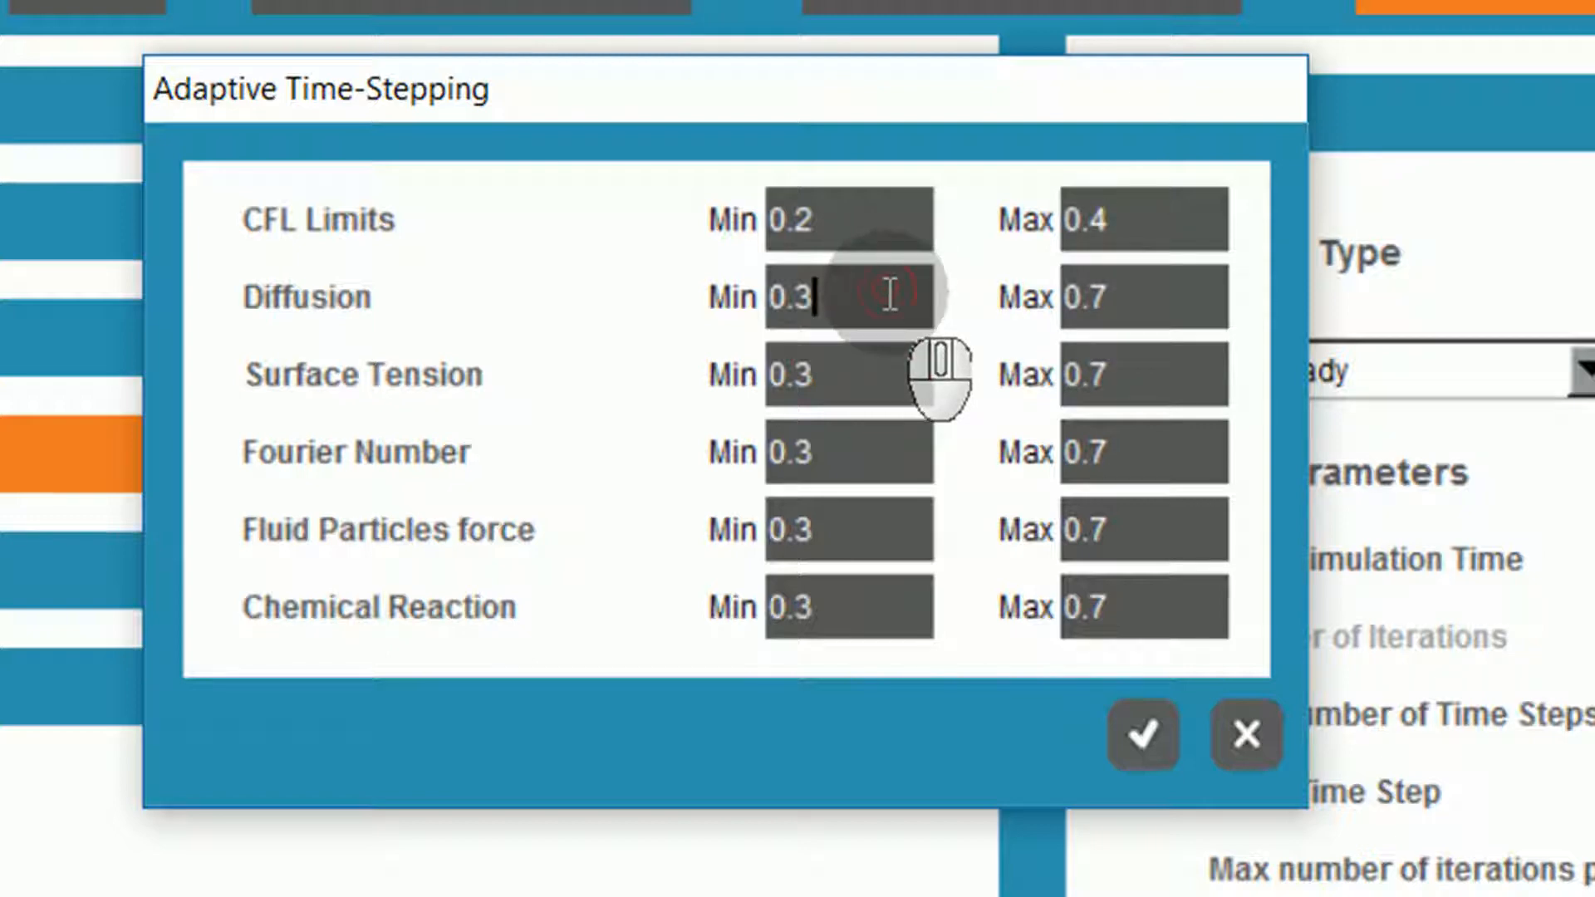
text(2)
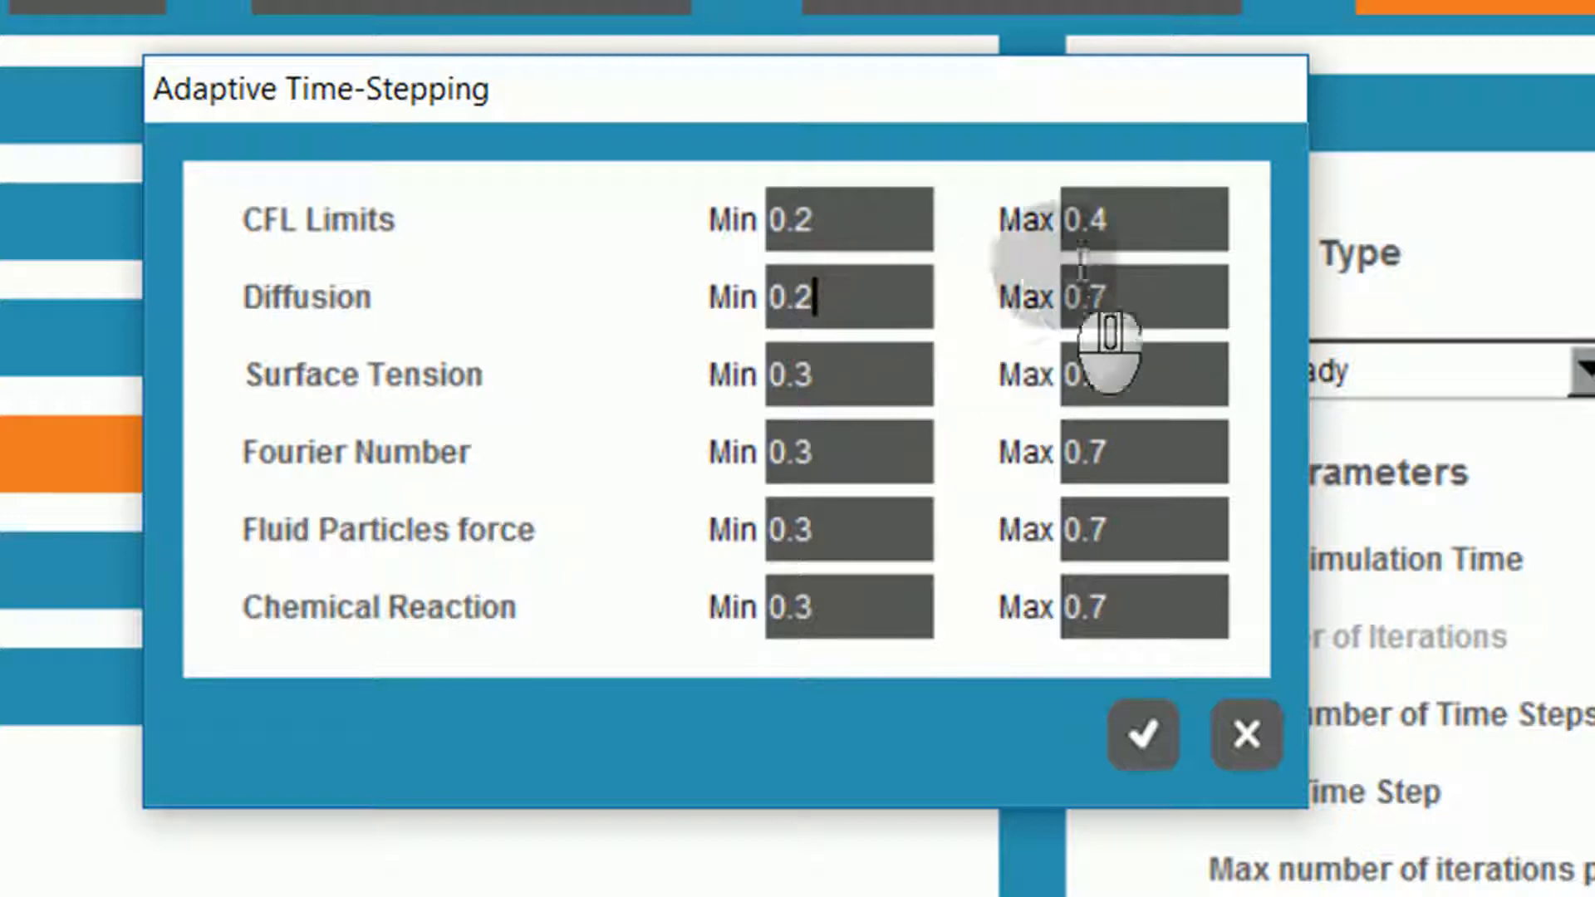
click(1118, 291)
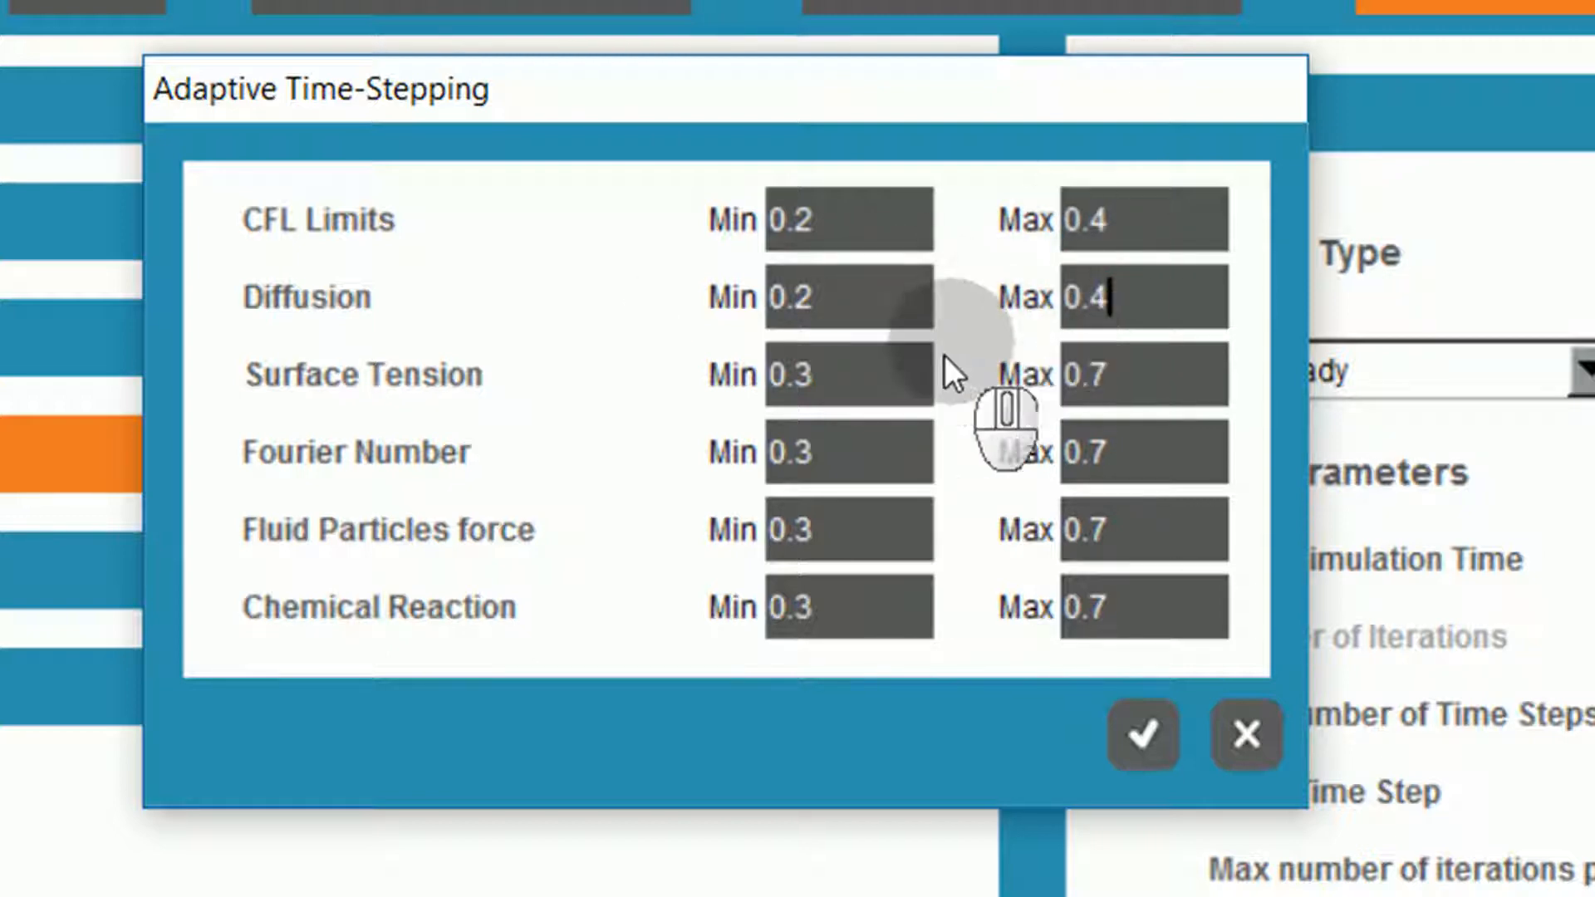
- Set the Fourier number limits to 1 minimum and 2 maximum, and accept the adaptive time-stepping settings
double_click(884, 438)
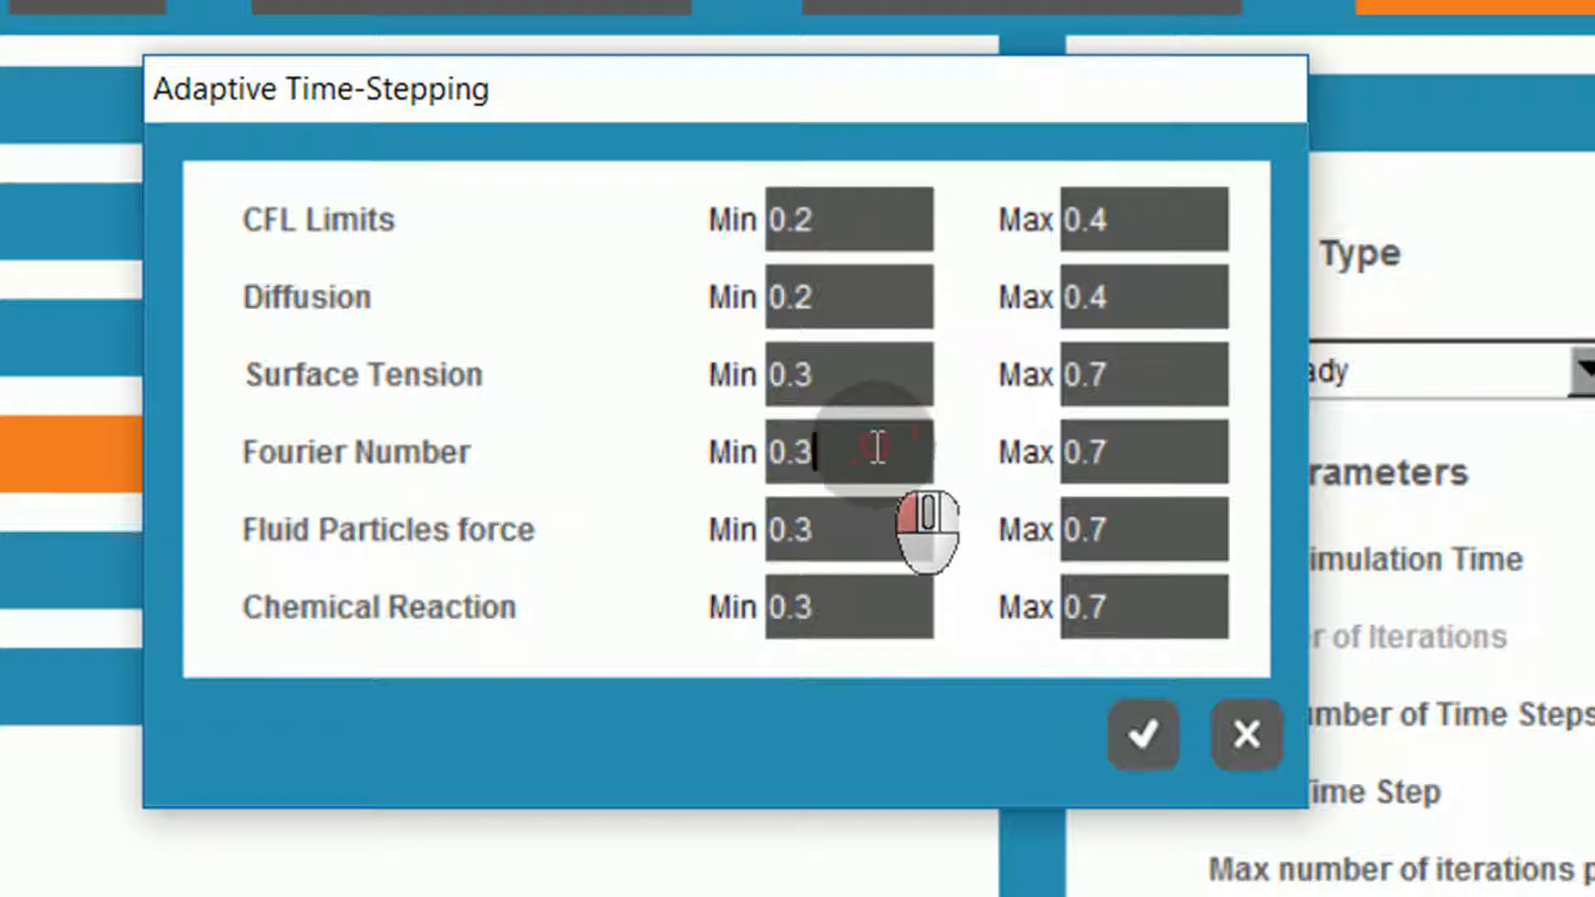
drag(875, 449, 620, 474)
text(1)
drag(1158, 449, 1005, 465)
text(1)
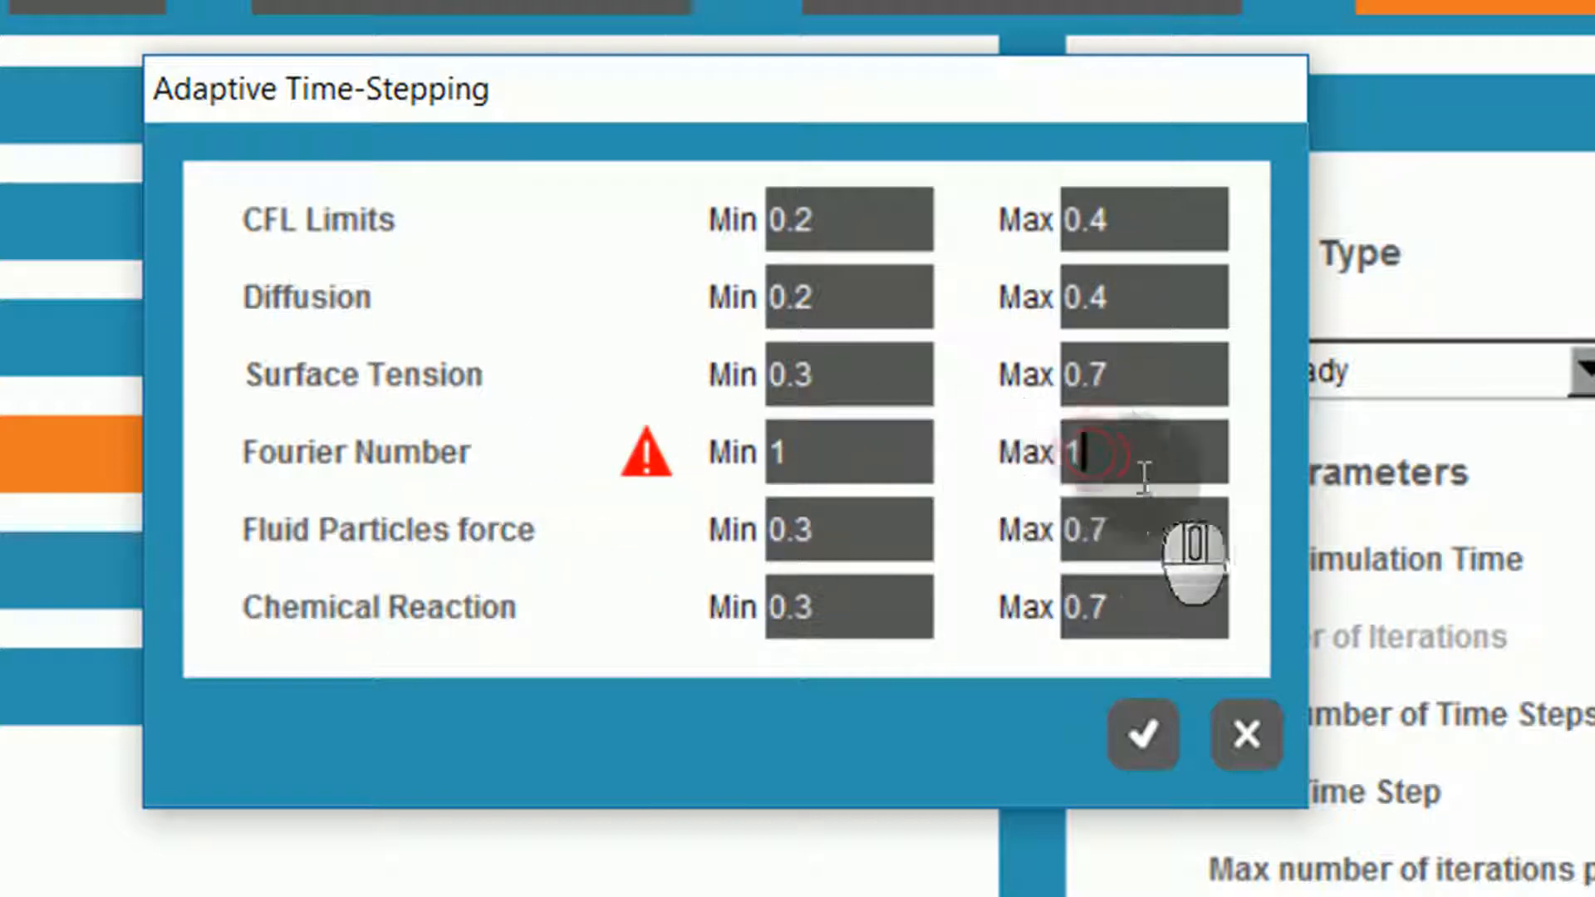
key(BackSpace)
text(2)
click(1146, 731)
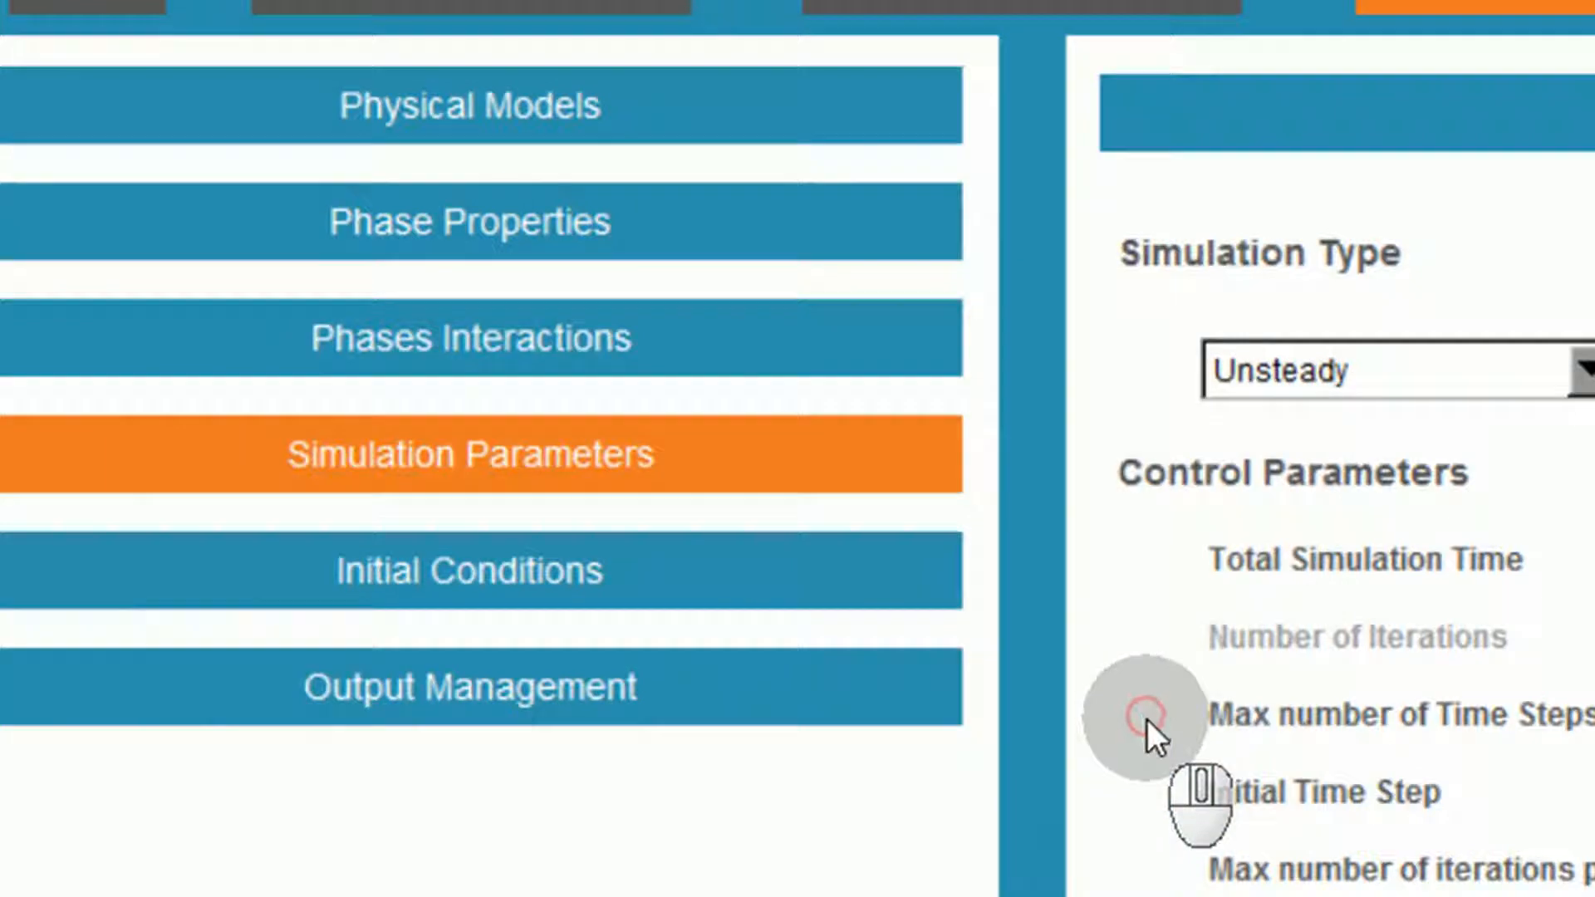
- Set the convergence tolerance for all quantities in the equations to 1e-003
scroll(686, 544, down, 2)
scroll(687, 546, down, 1)
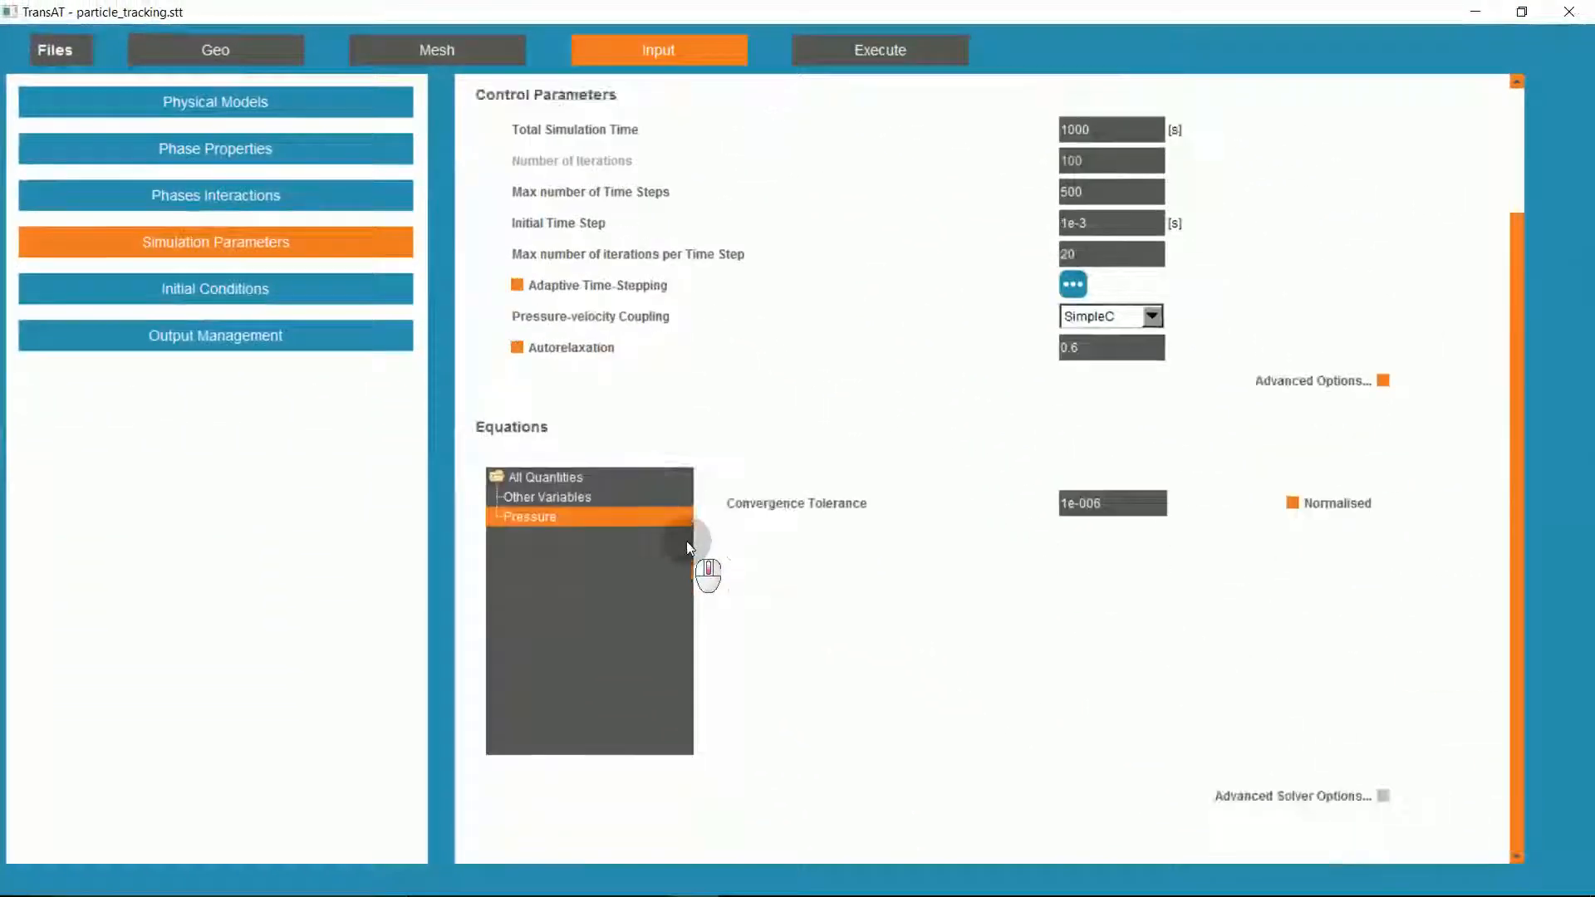
click(562, 478)
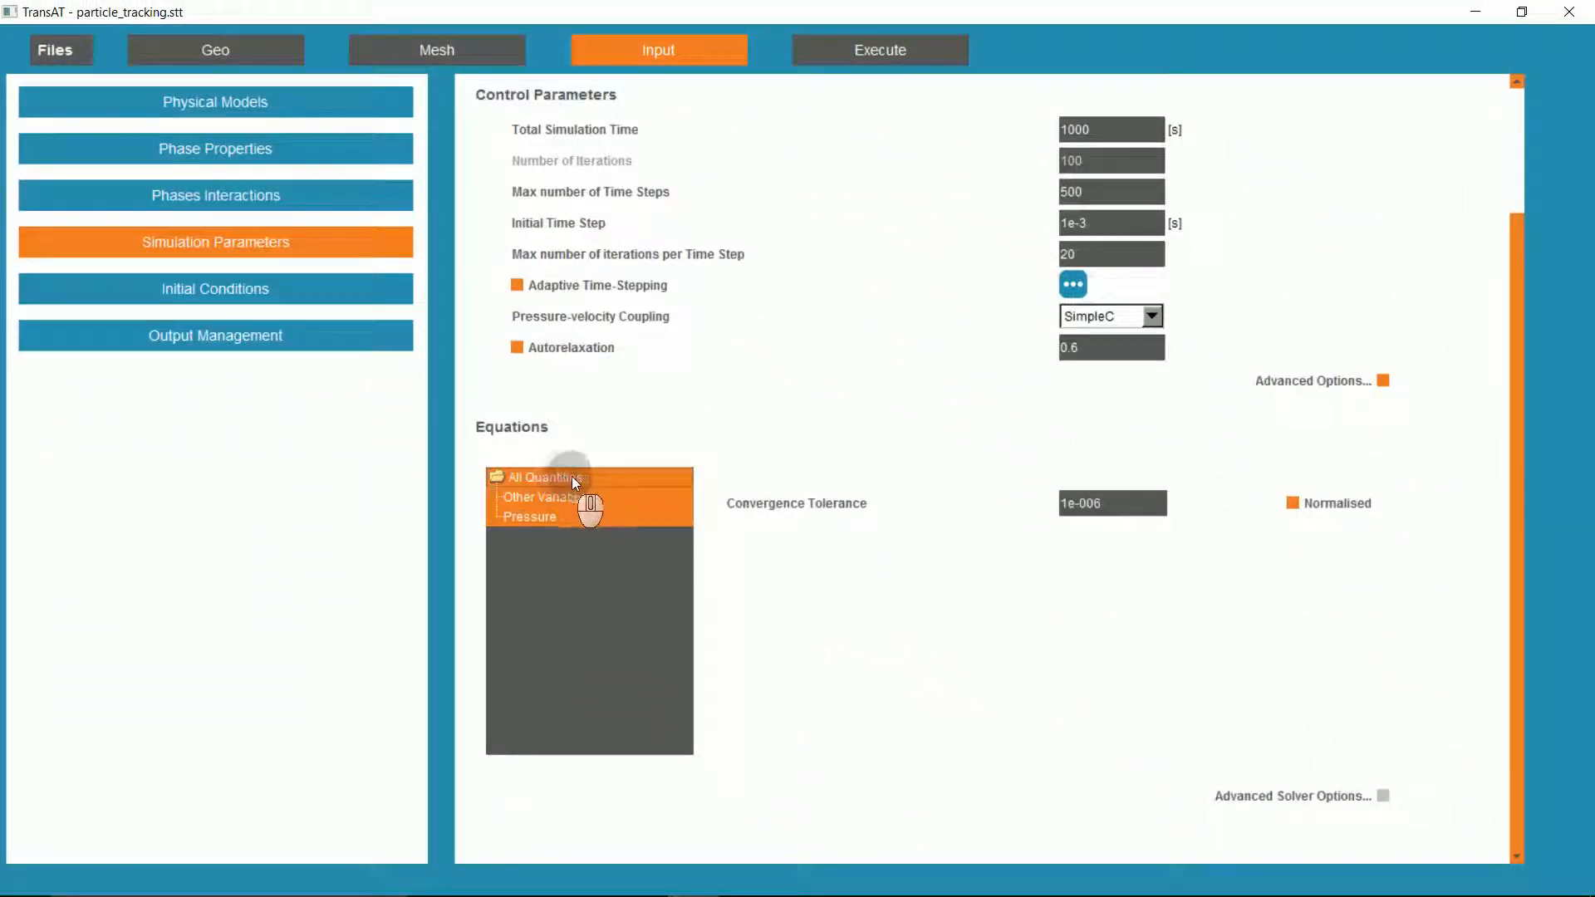
click(1112, 507)
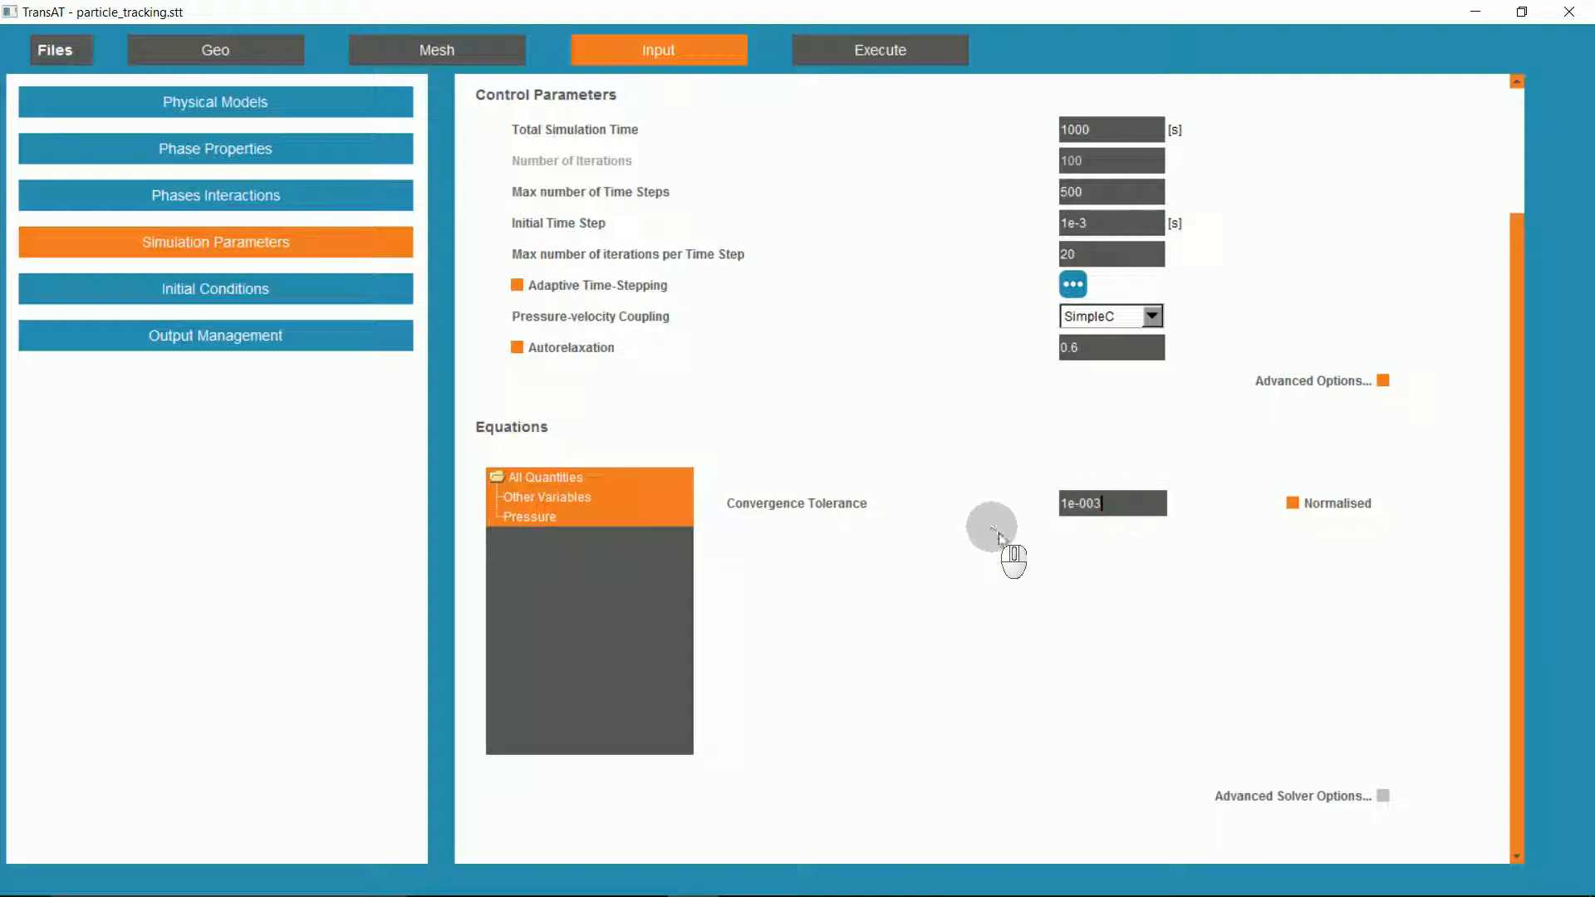
- In the initial conditions, set the temperature to a constant 300 K
click(284, 291)
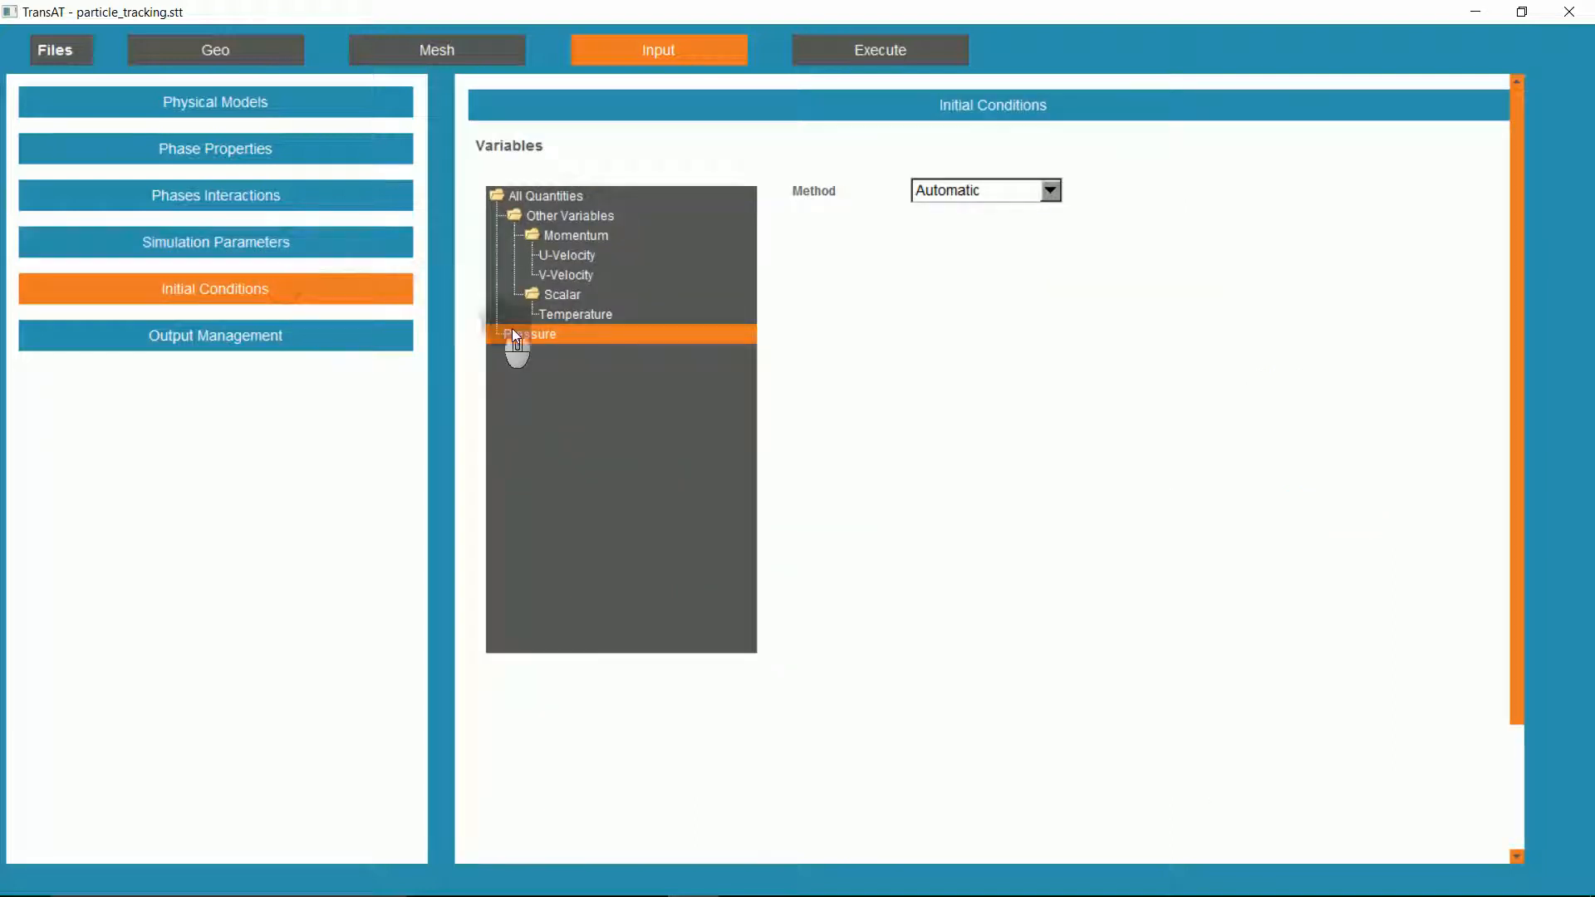
click(561, 315)
click(930, 227)
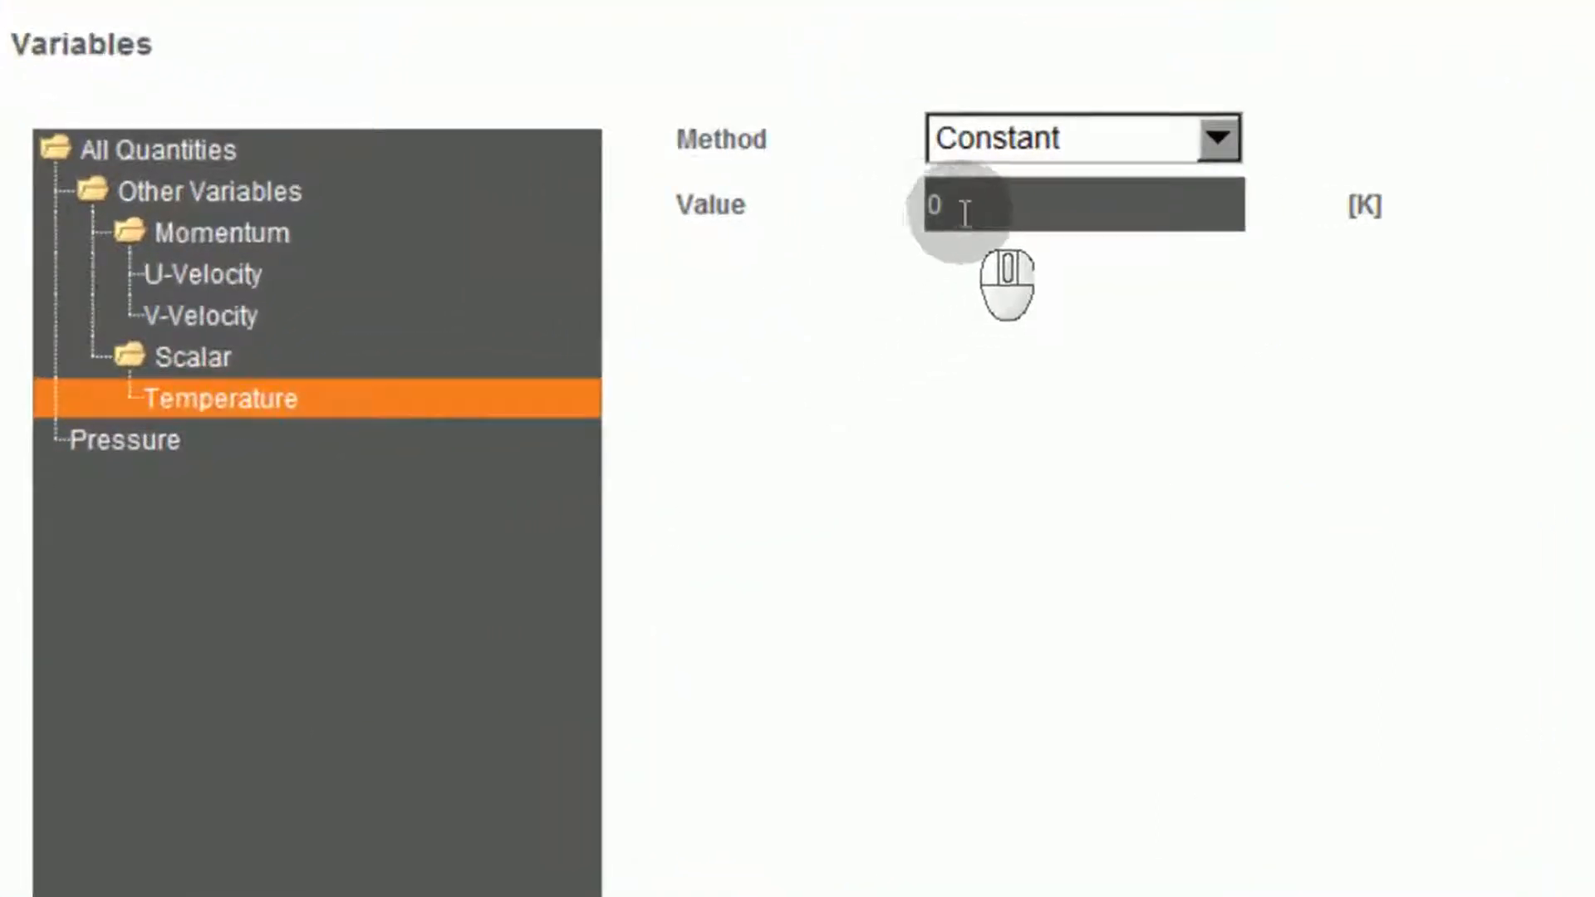
text(3)
text(00)
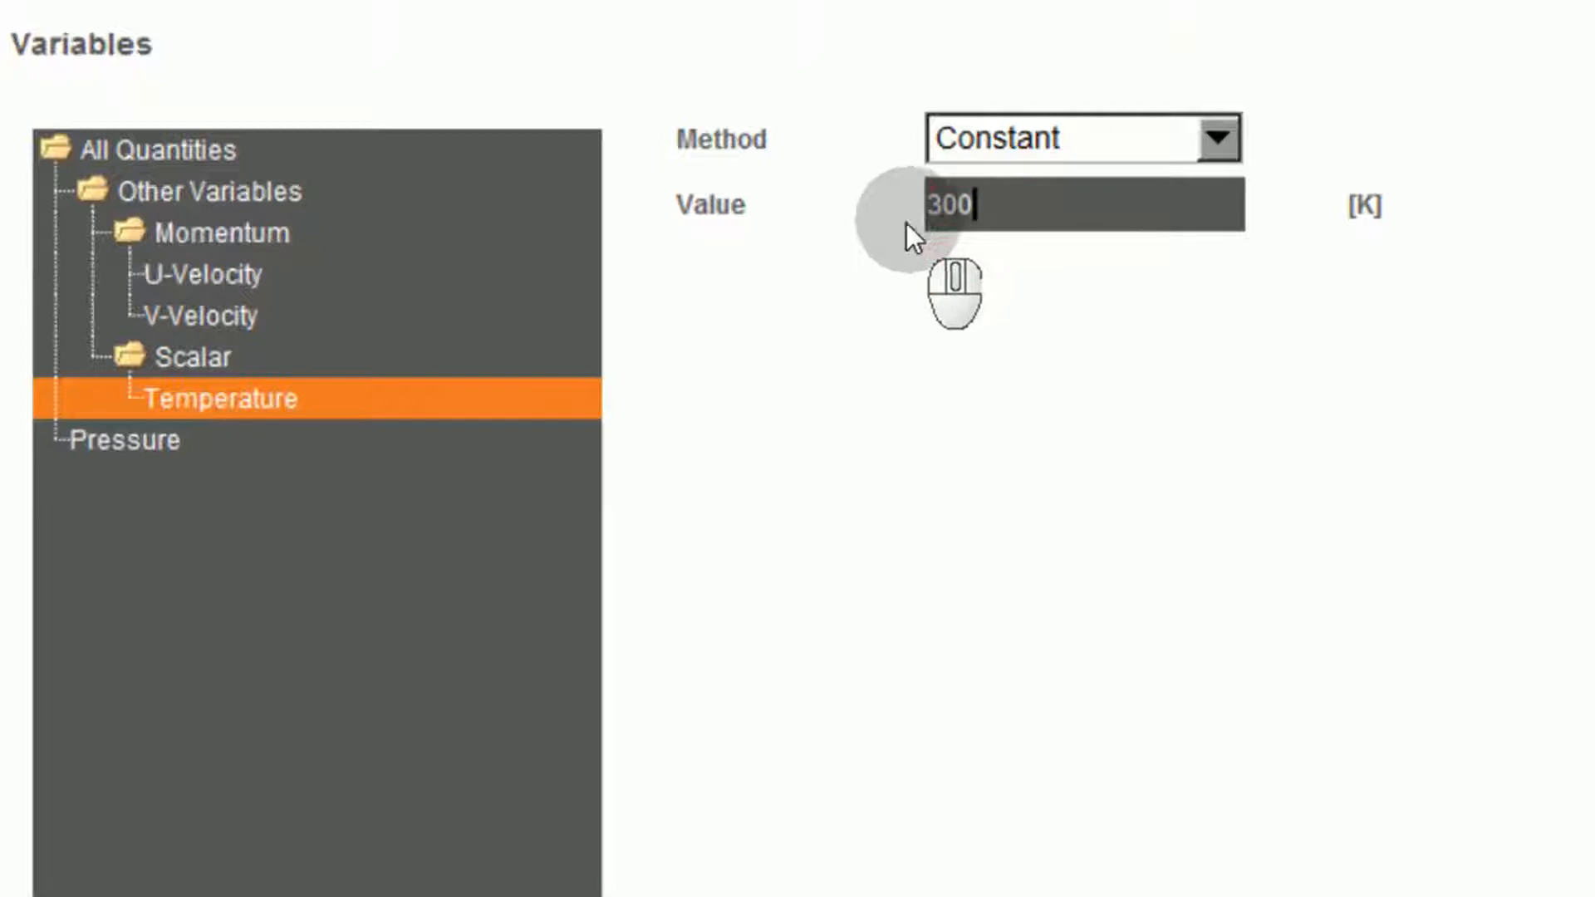
- Set the initial condition method of U-Velocity, V-Velocity and Pressure to Constant
click(235, 275)
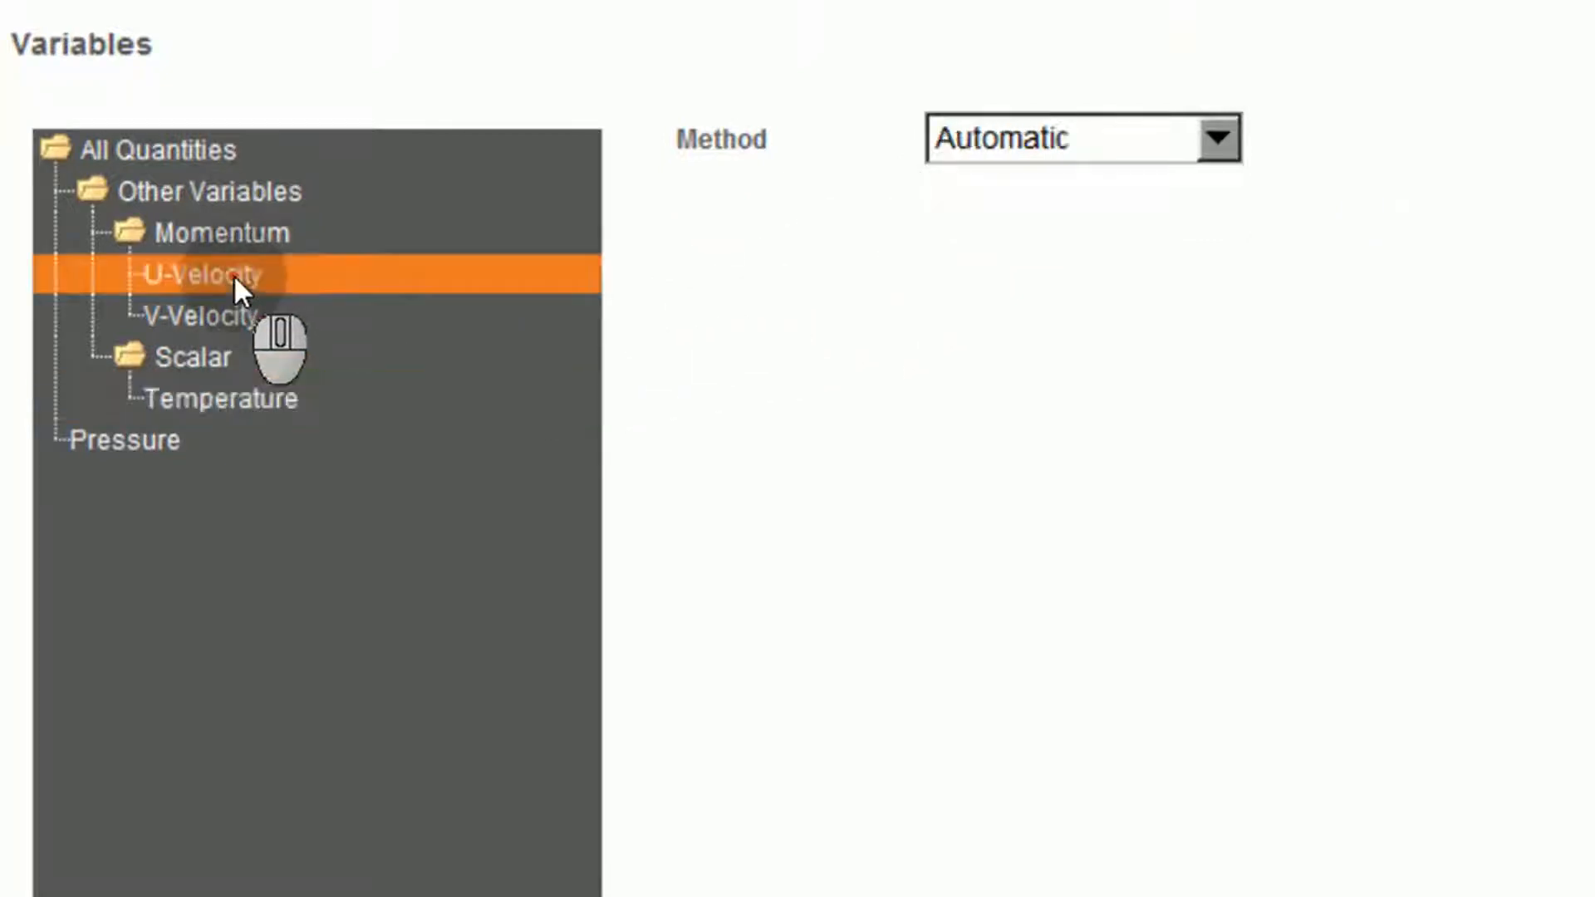
click(1062, 149)
click(1060, 181)
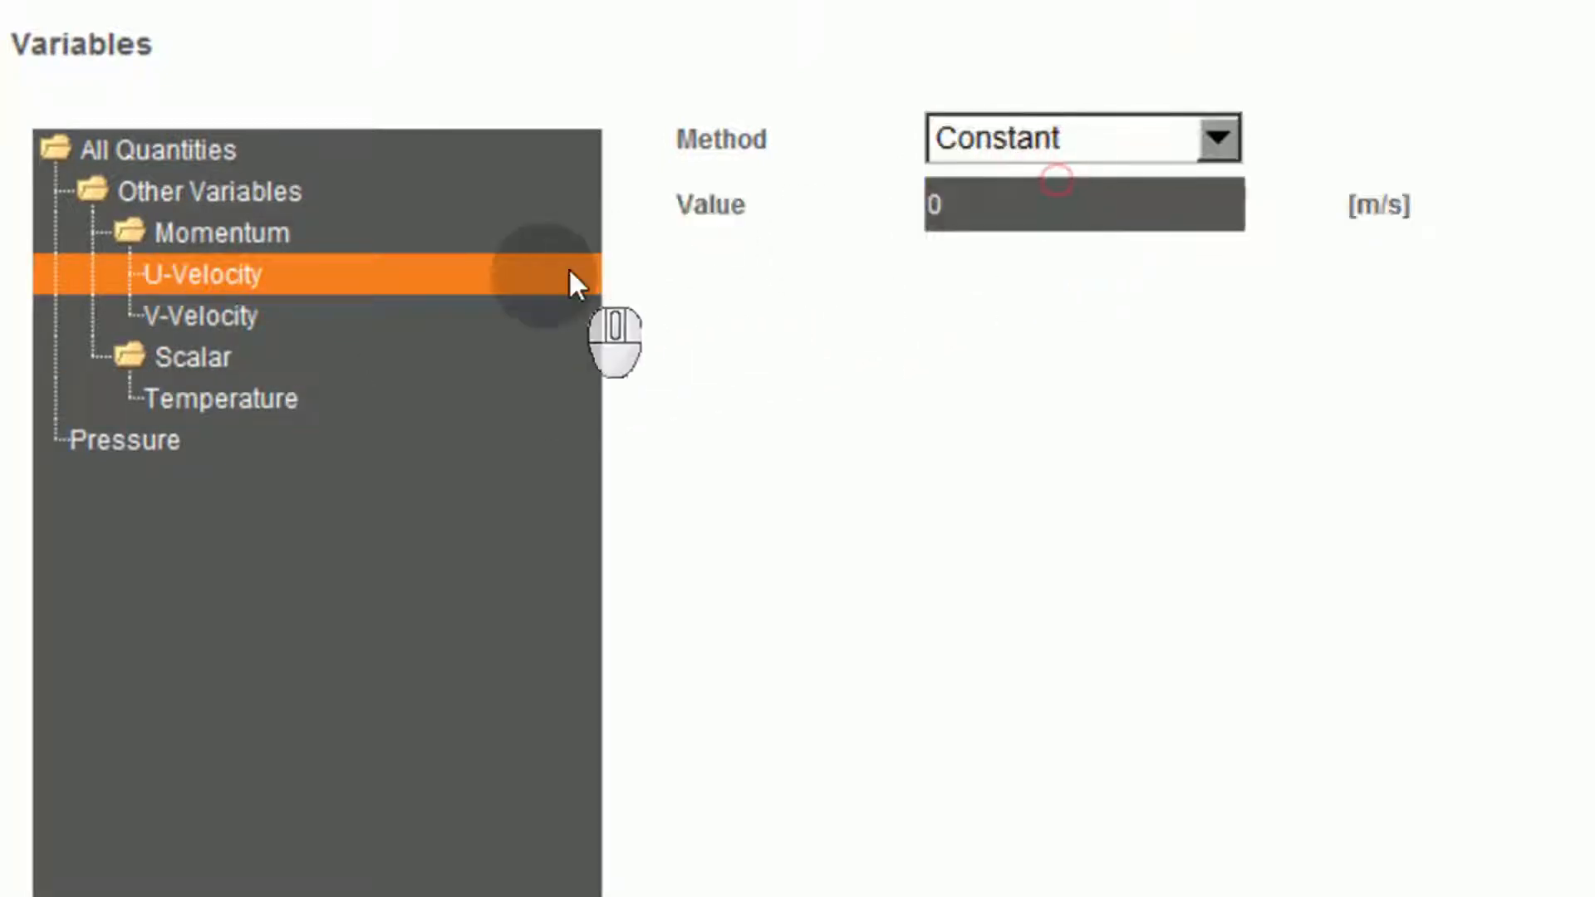
click(366, 317)
click(968, 141)
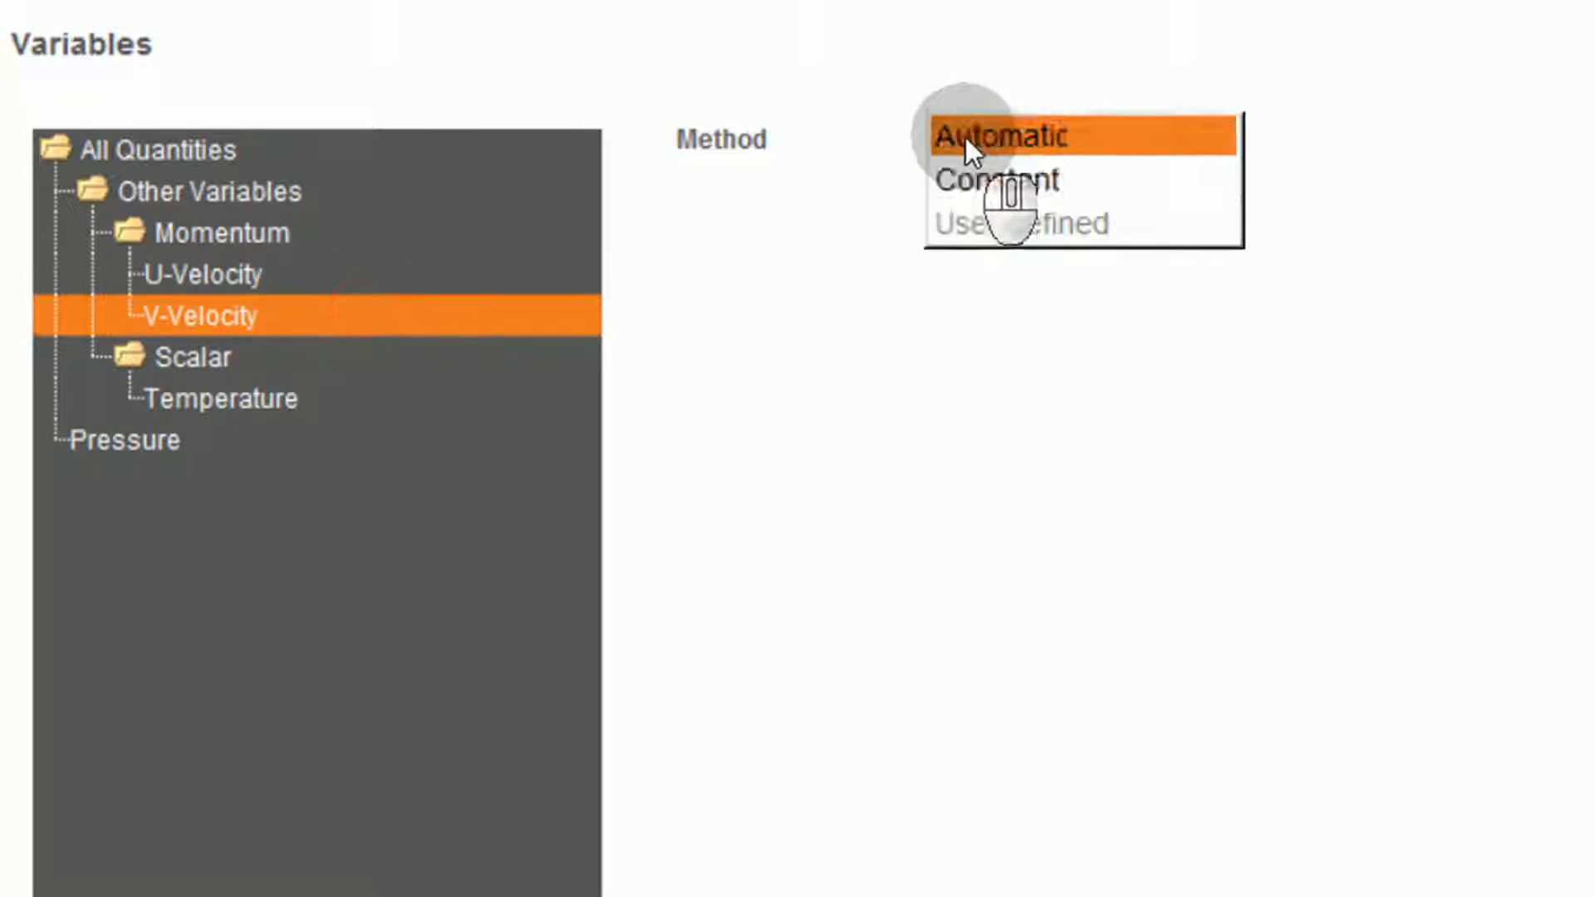
click(979, 182)
click(249, 440)
click(1097, 141)
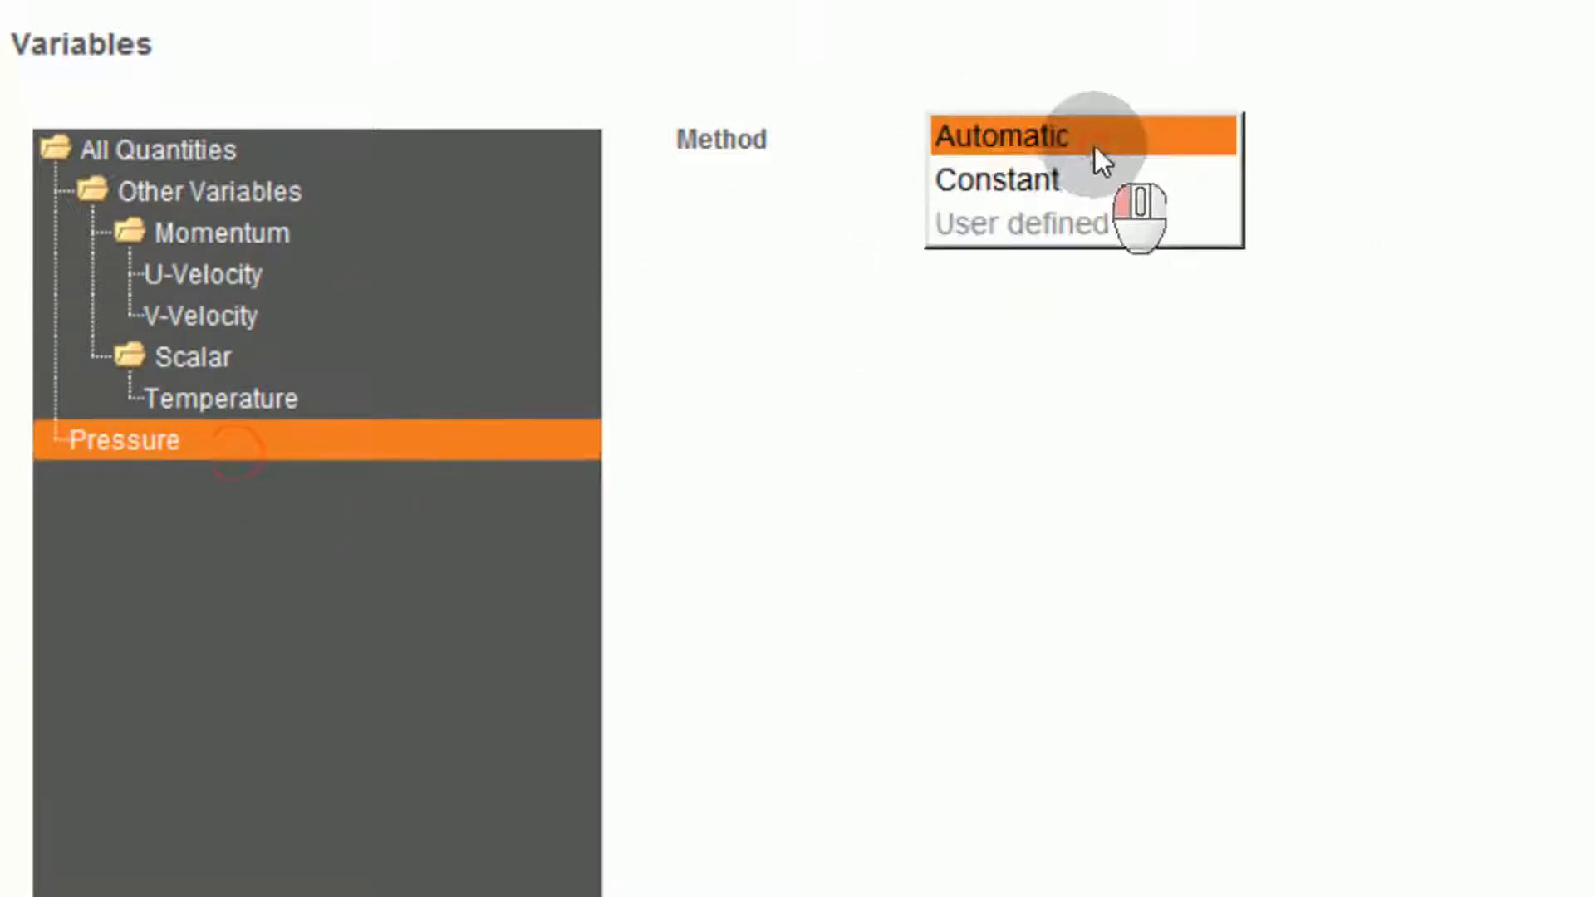
click(1075, 174)
- In the output management, set the output file frequency to 20 time steps and add Particle Volume Fraction to the output variables
click(349, 345)
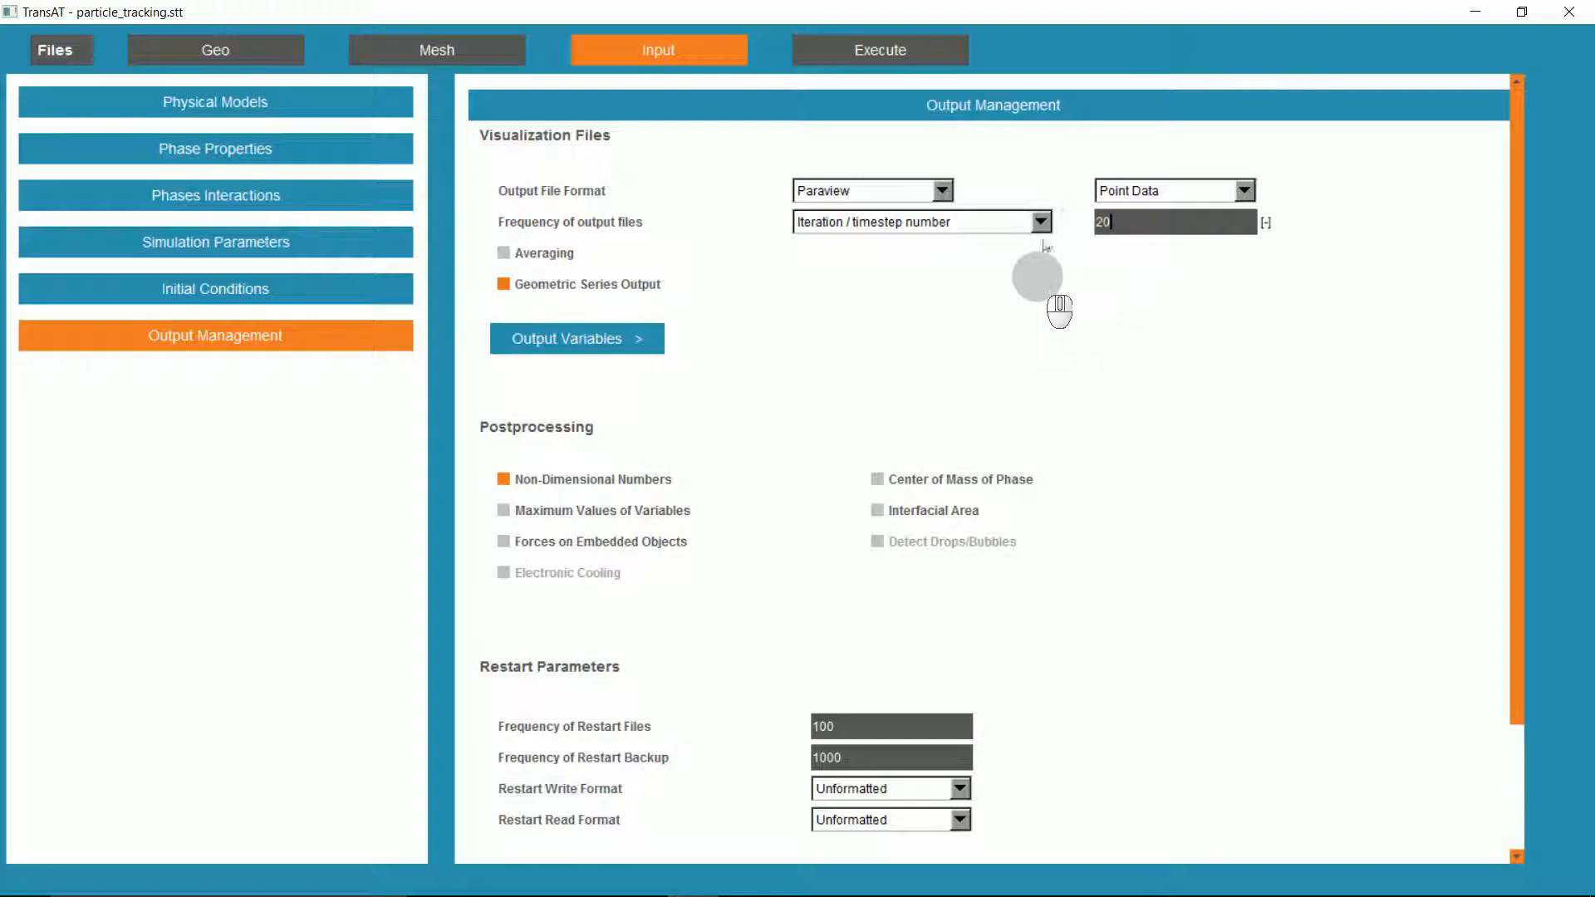
click(625, 340)
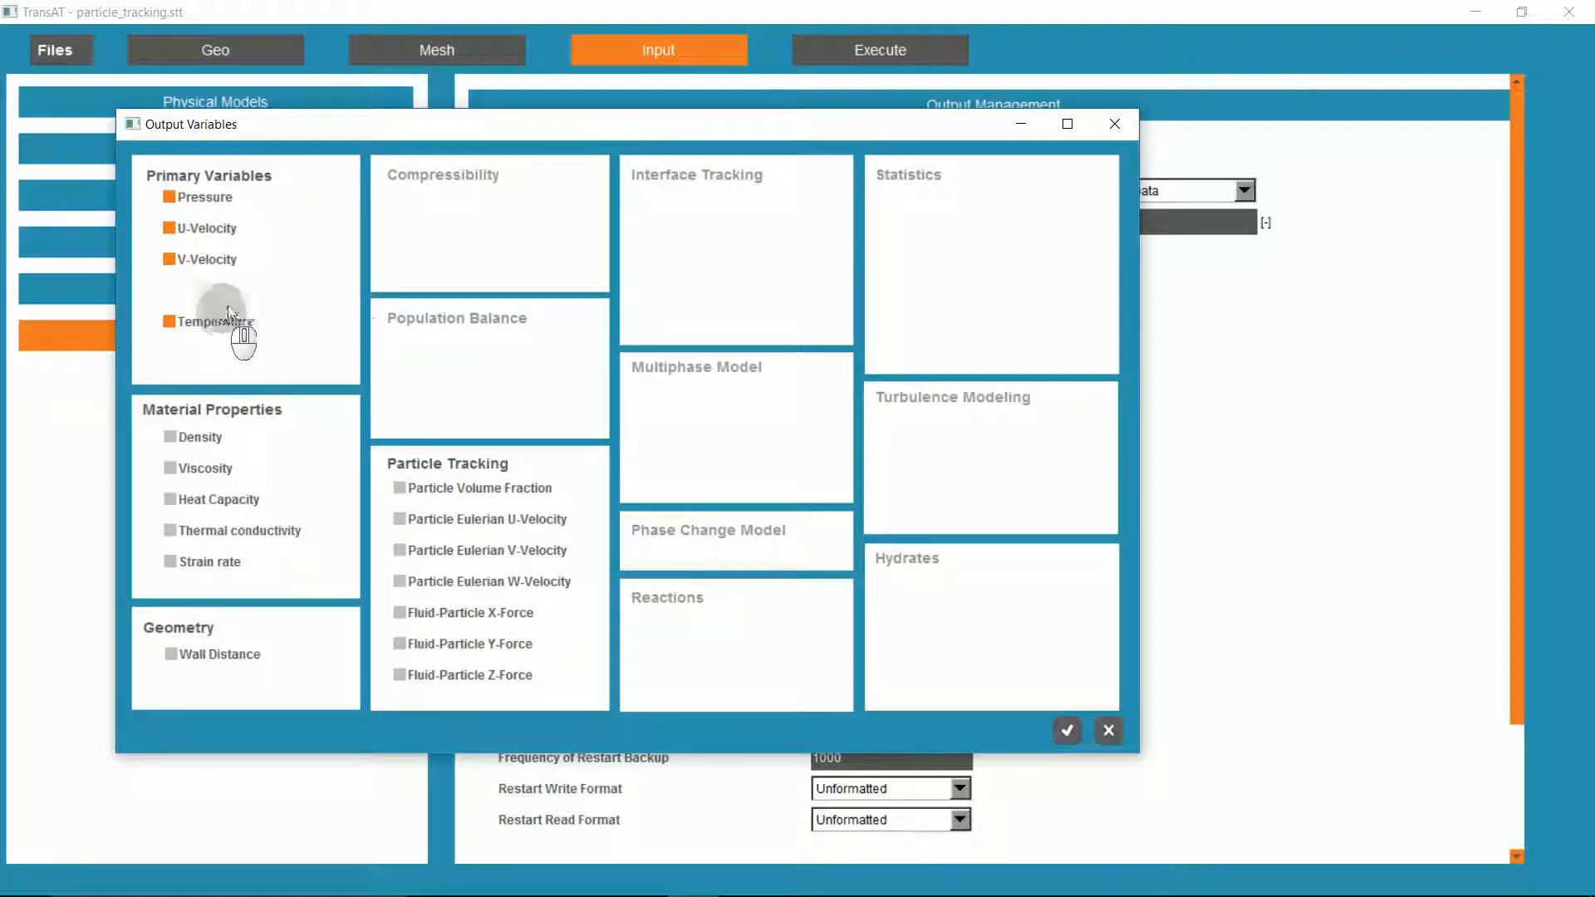
click(402, 488)
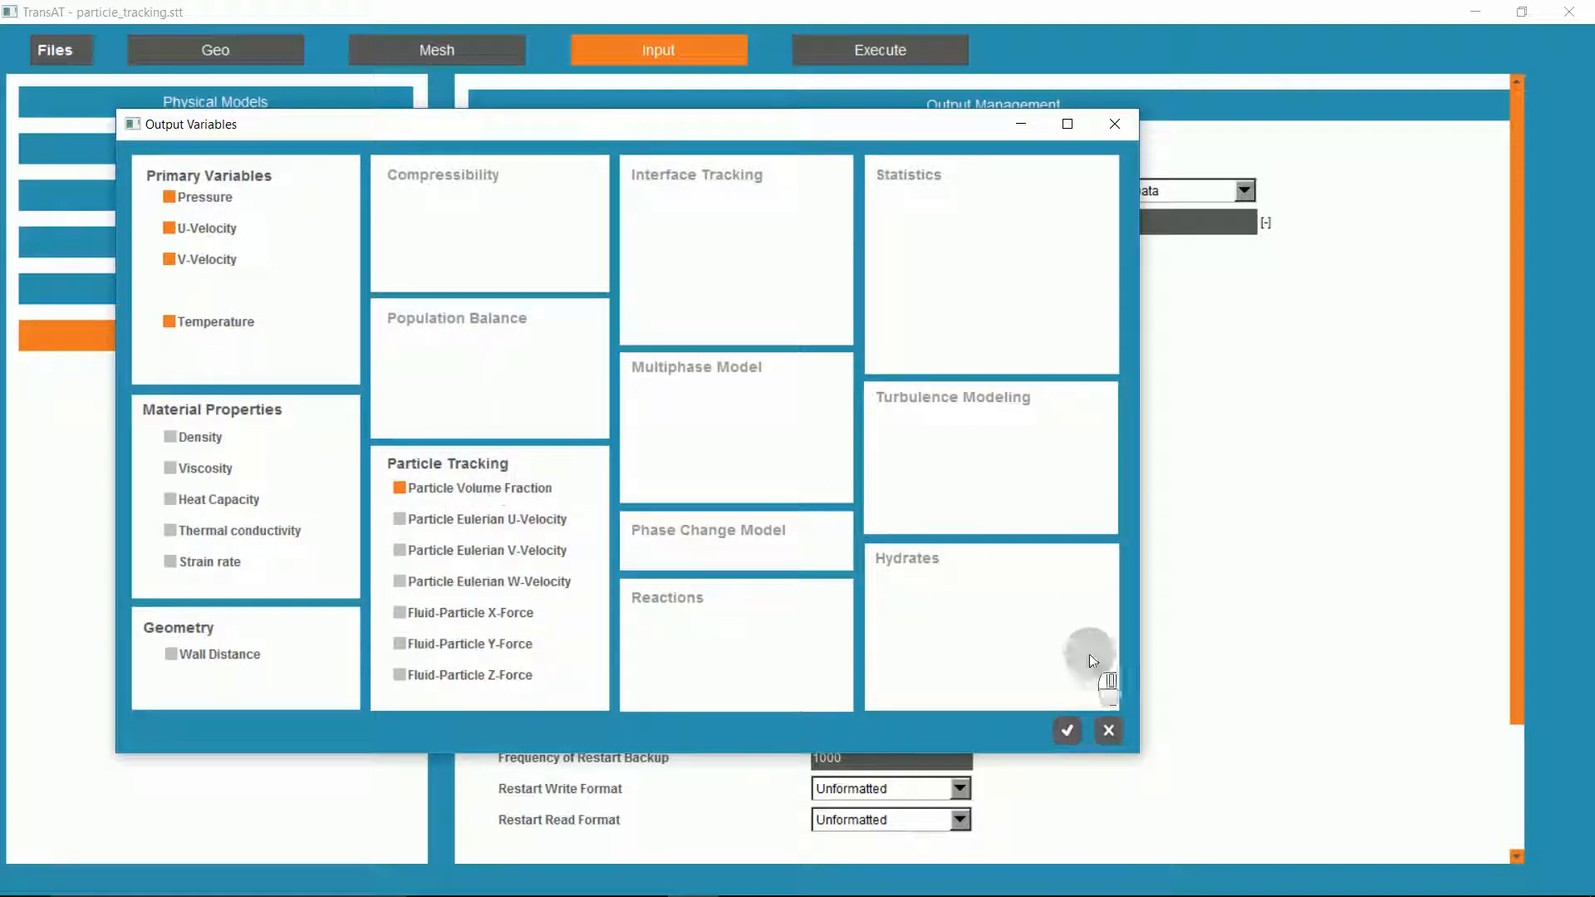
click(1068, 730)
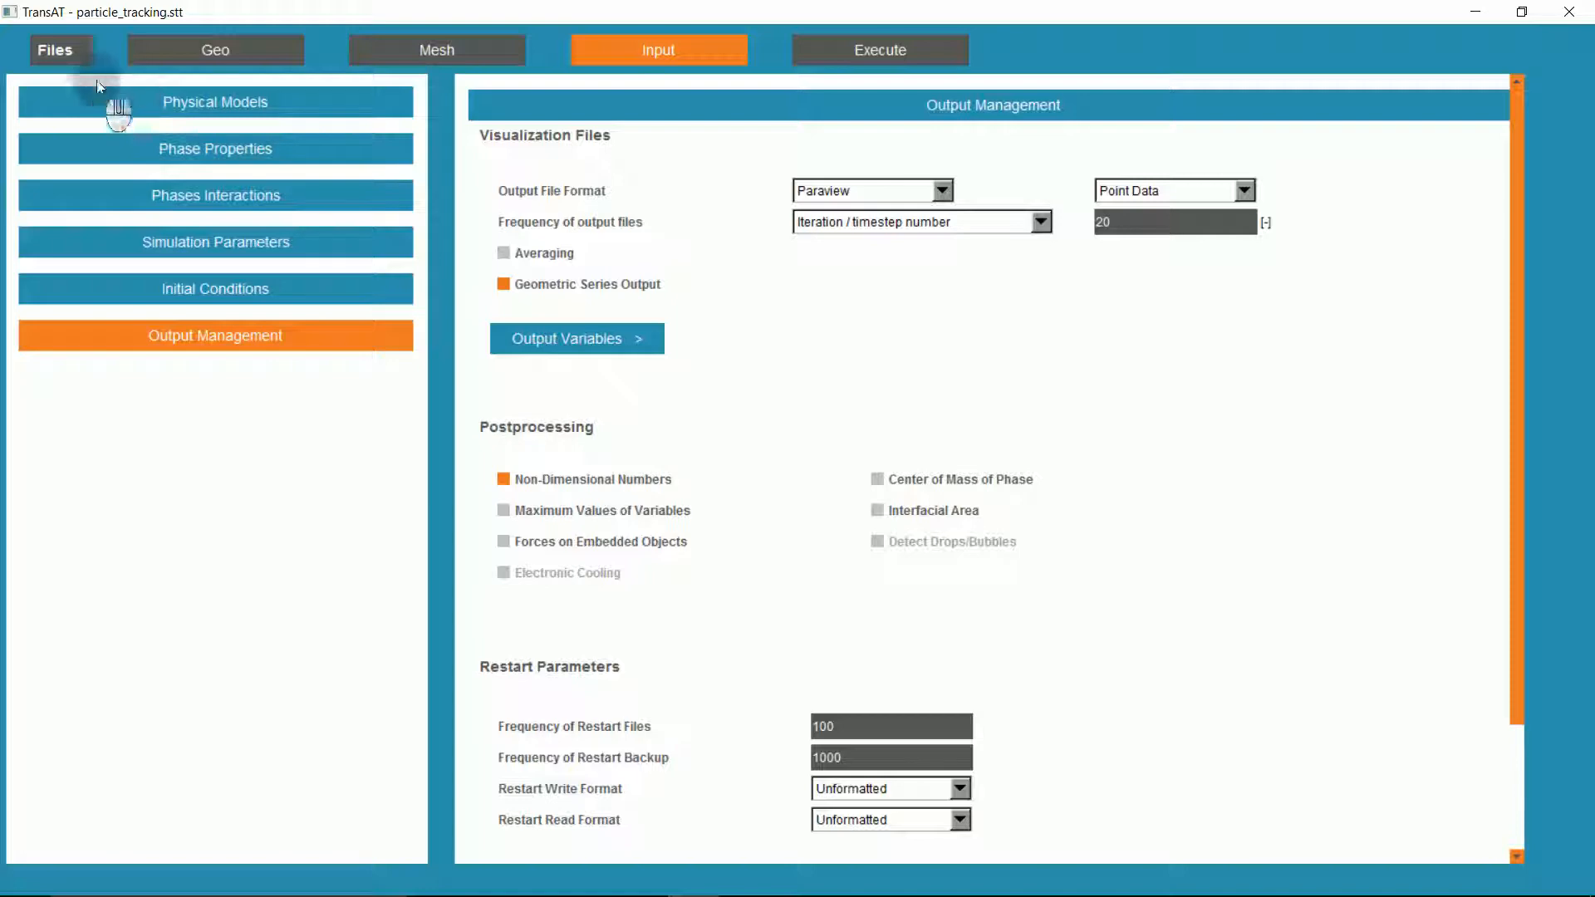
- Save the project and run the simulation on 3 processors
click(79, 59)
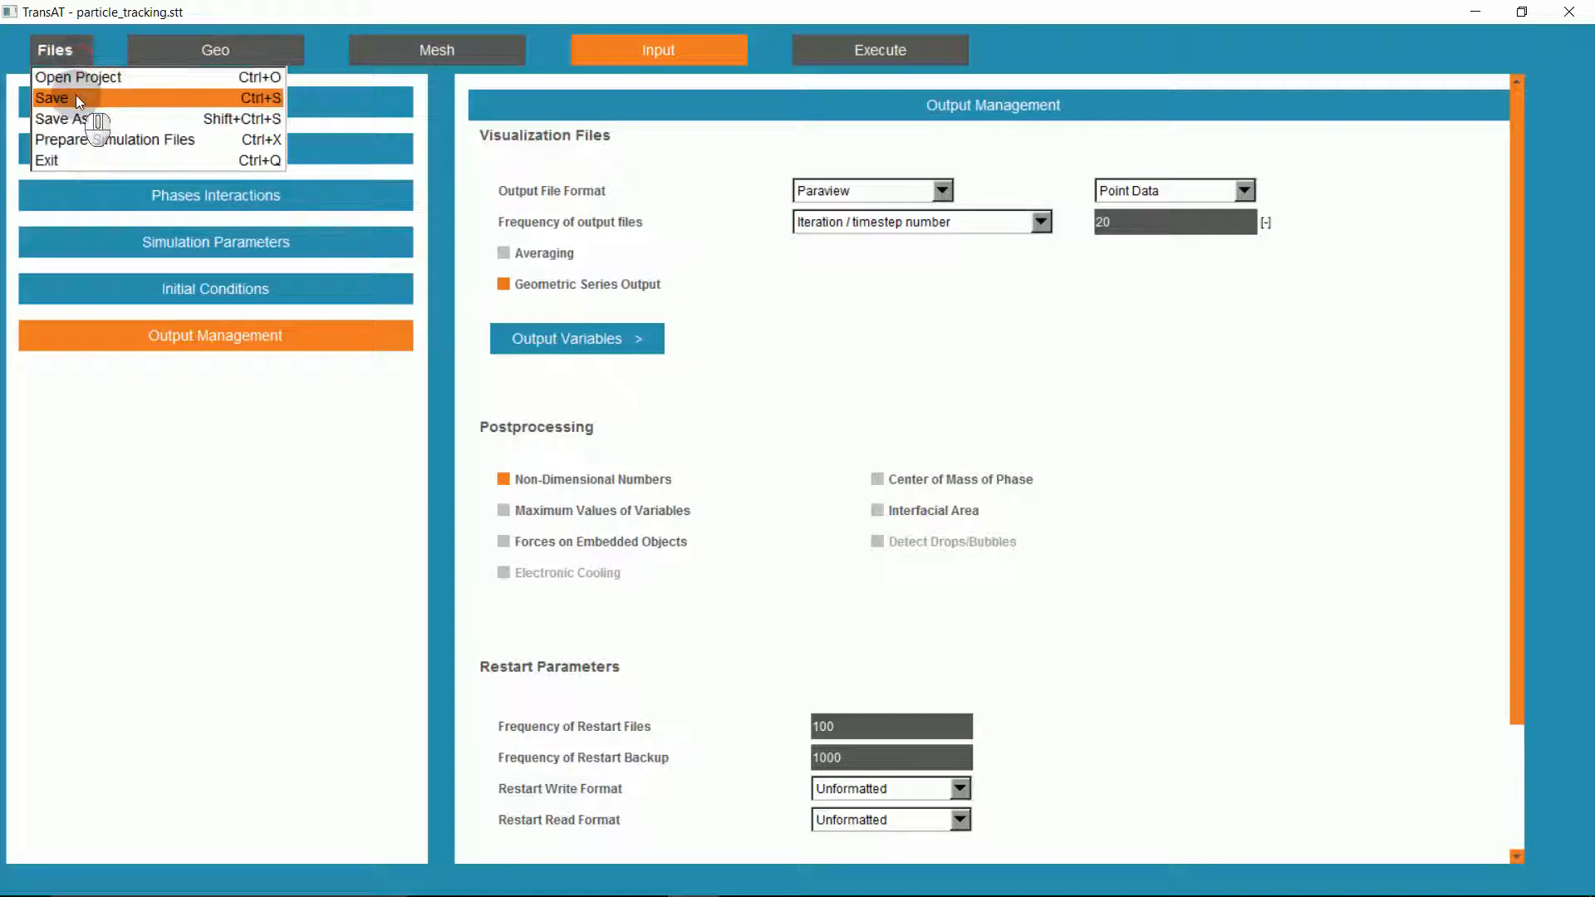
click(76, 95)
click(840, 54)
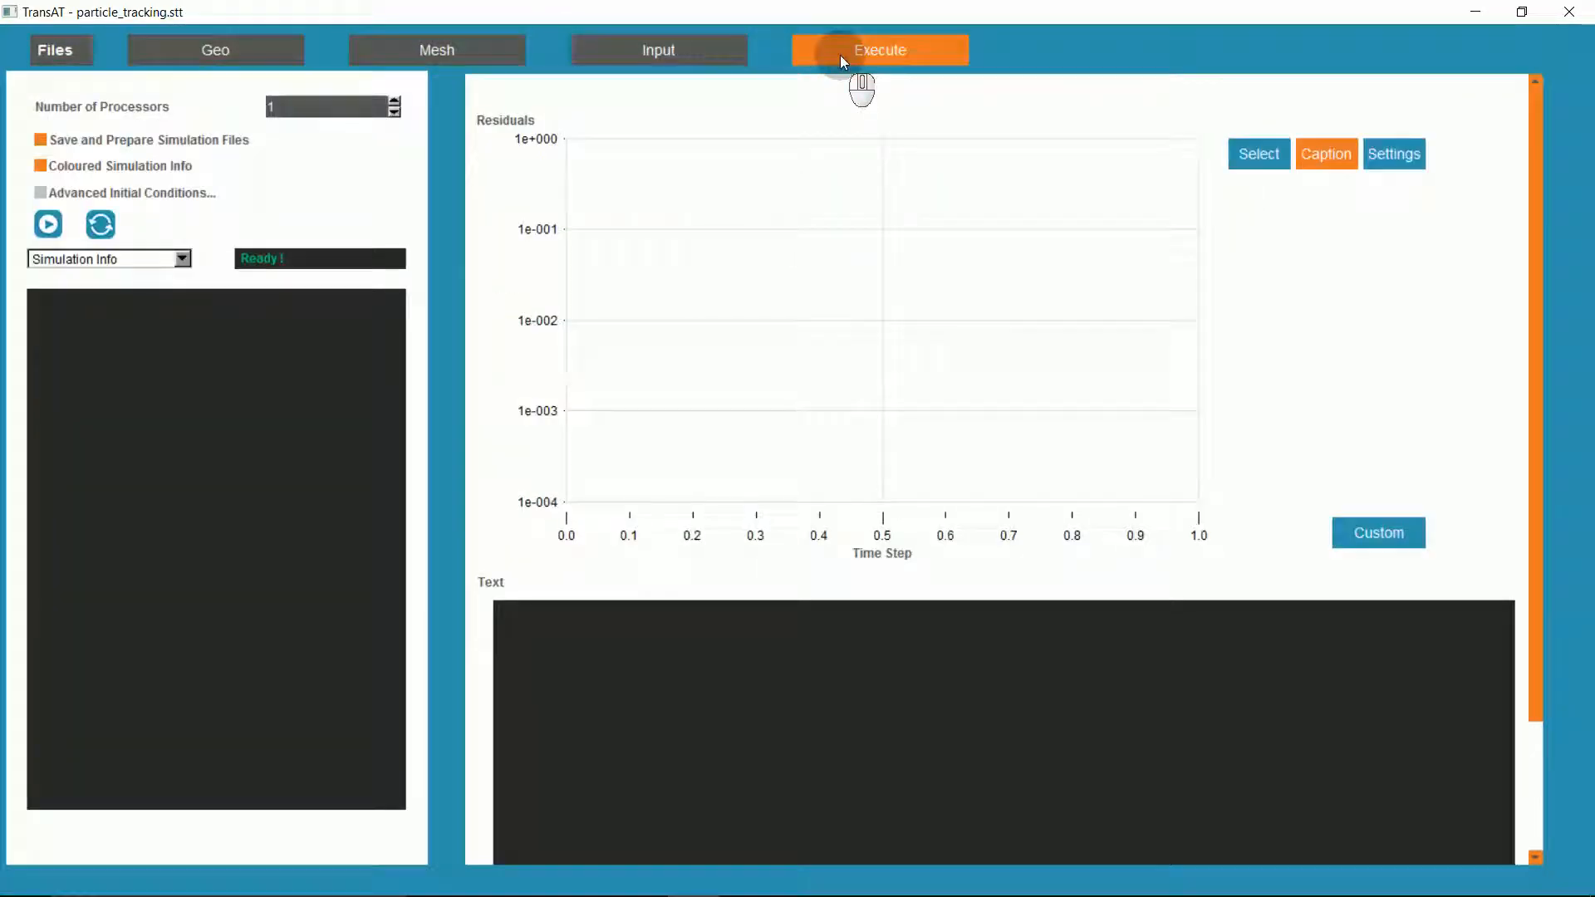
click(48, 224)
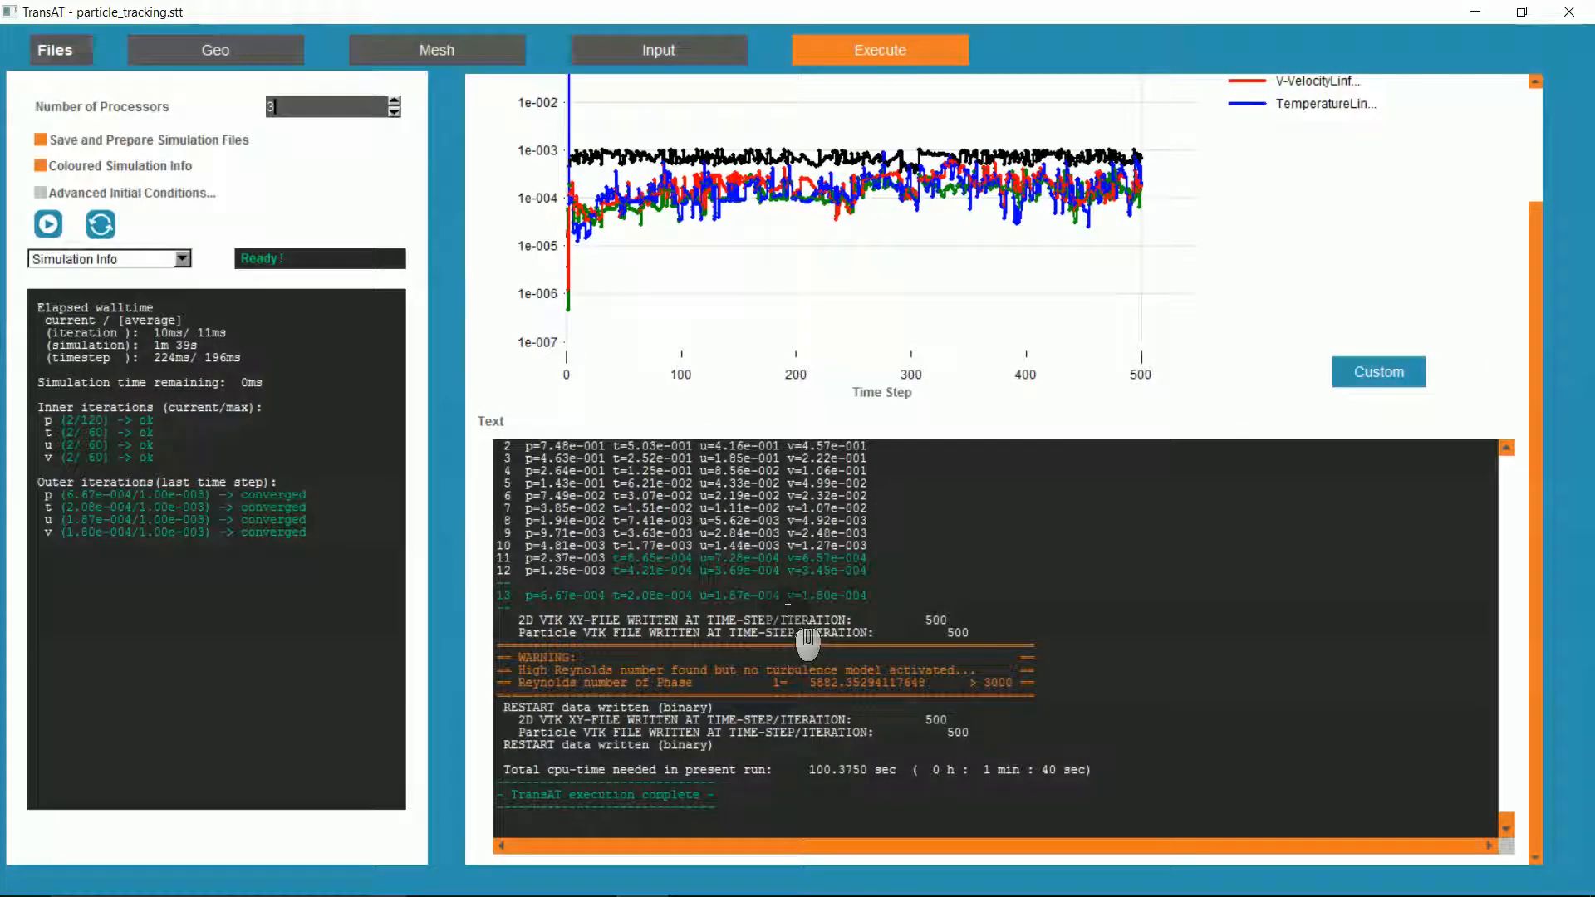
- Switch to ParaView and browse to the Documents/Tutorials/Particle_Tracking/RESULT folder for opening a file
key(alt+Tab)
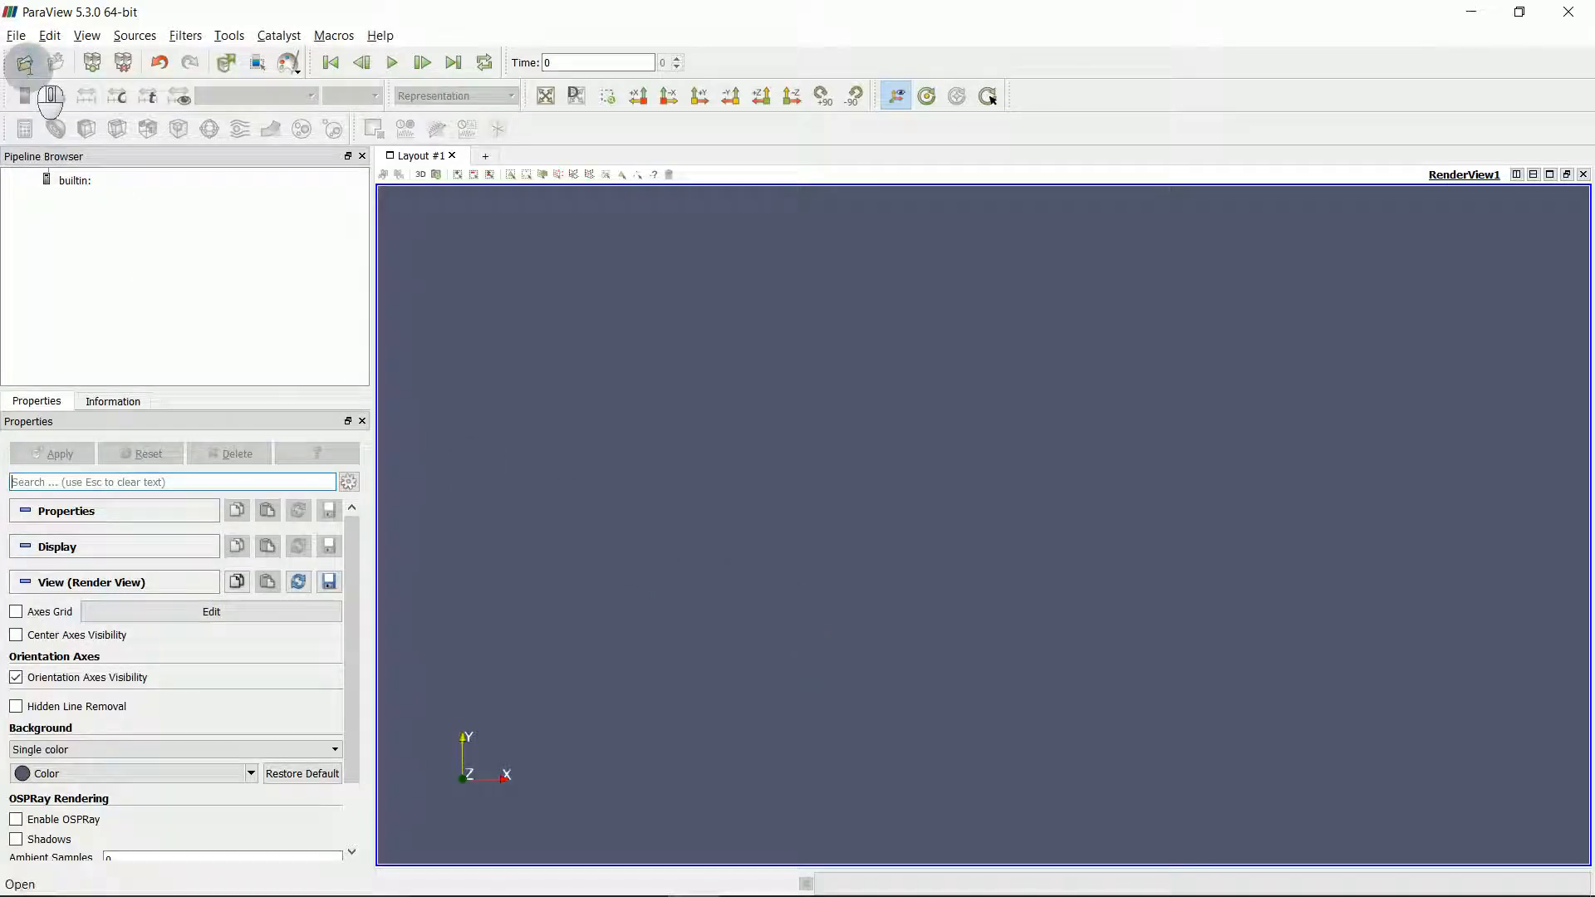
click(26, 62)
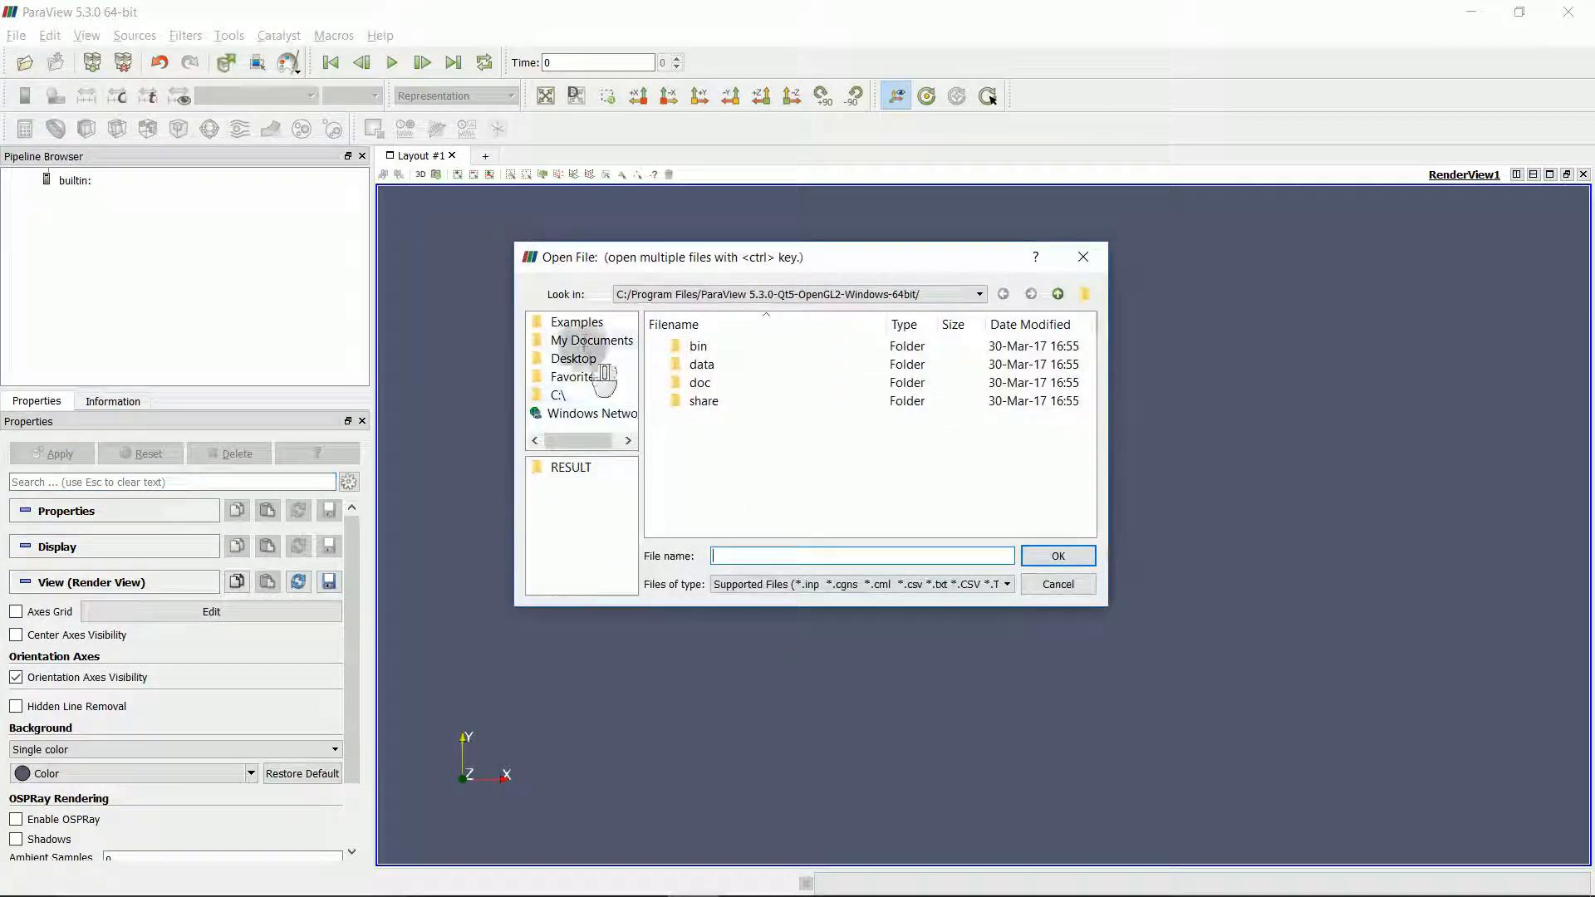
click(583, 339)
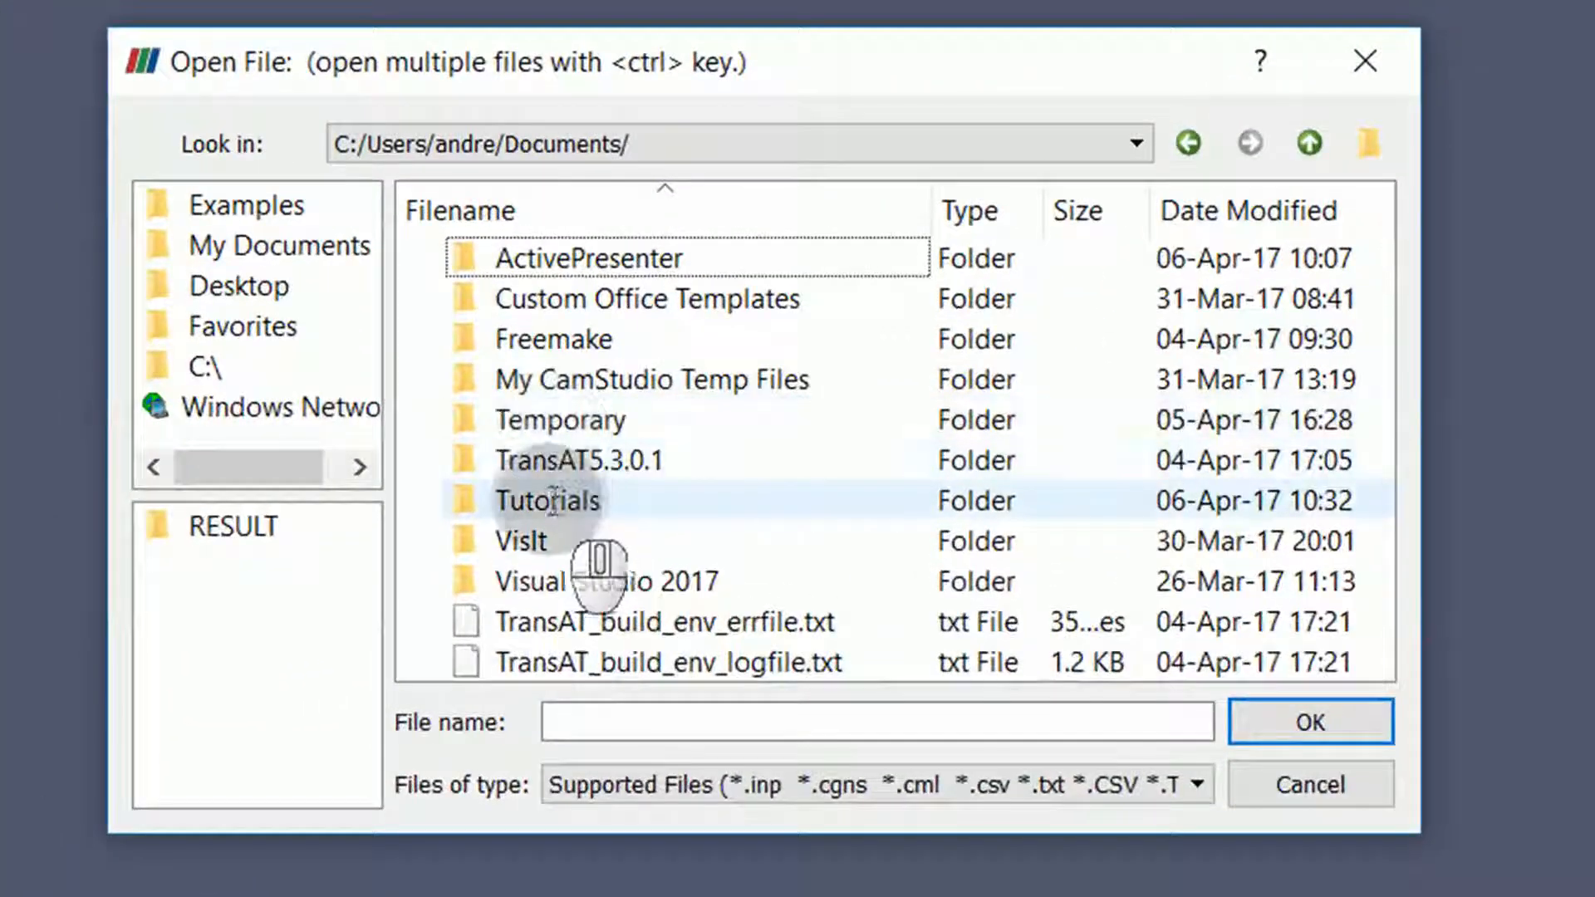
double_click(696, 460)
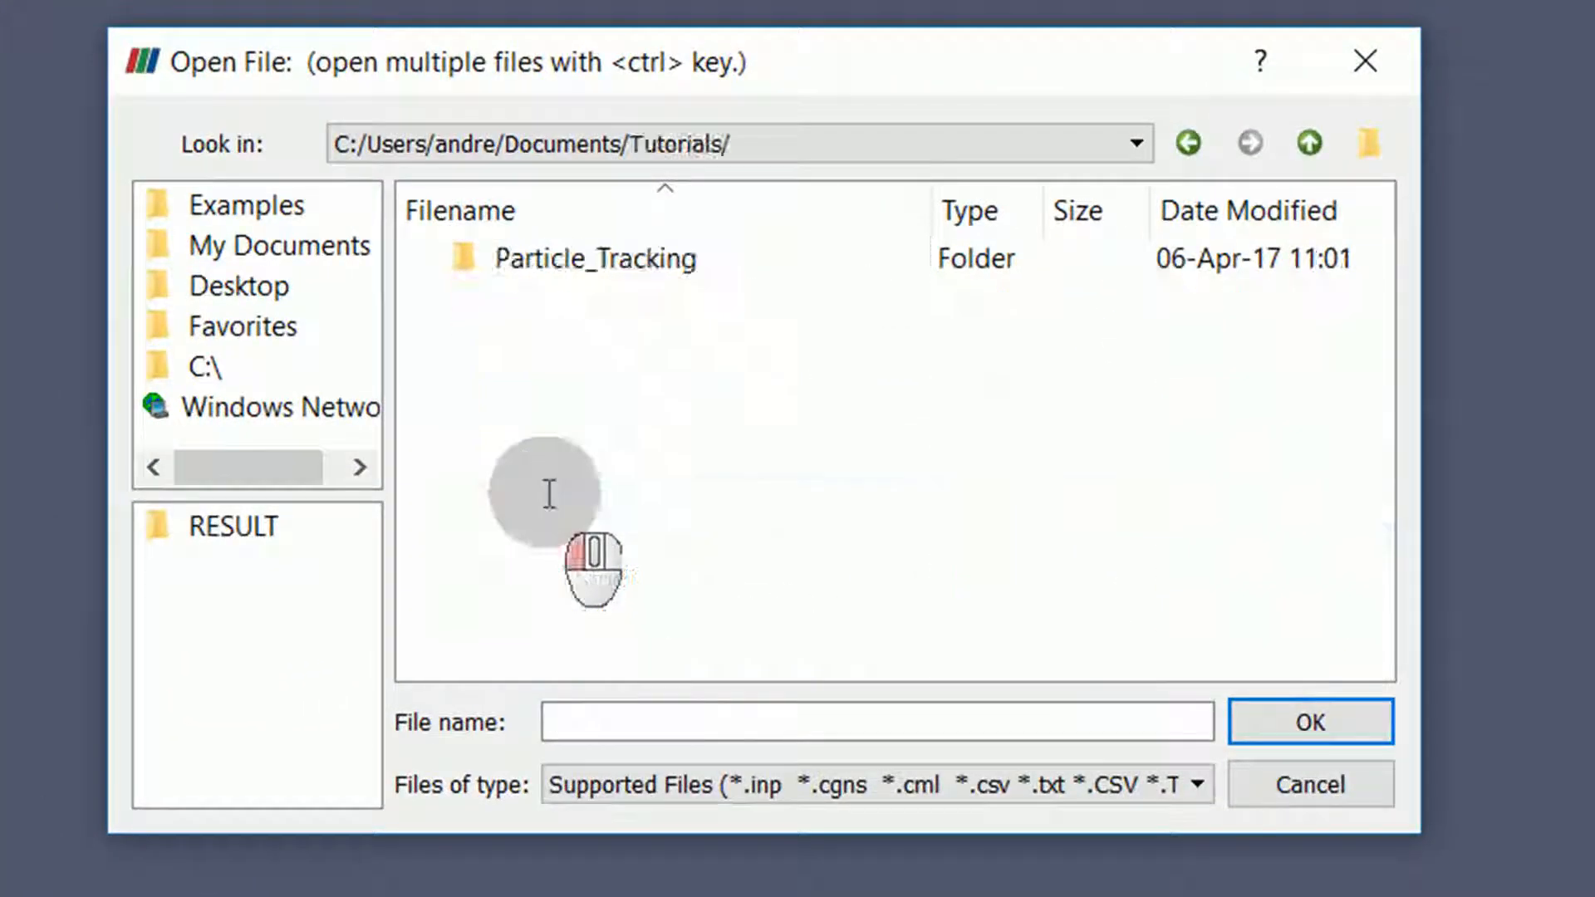
double_click(561, 259)
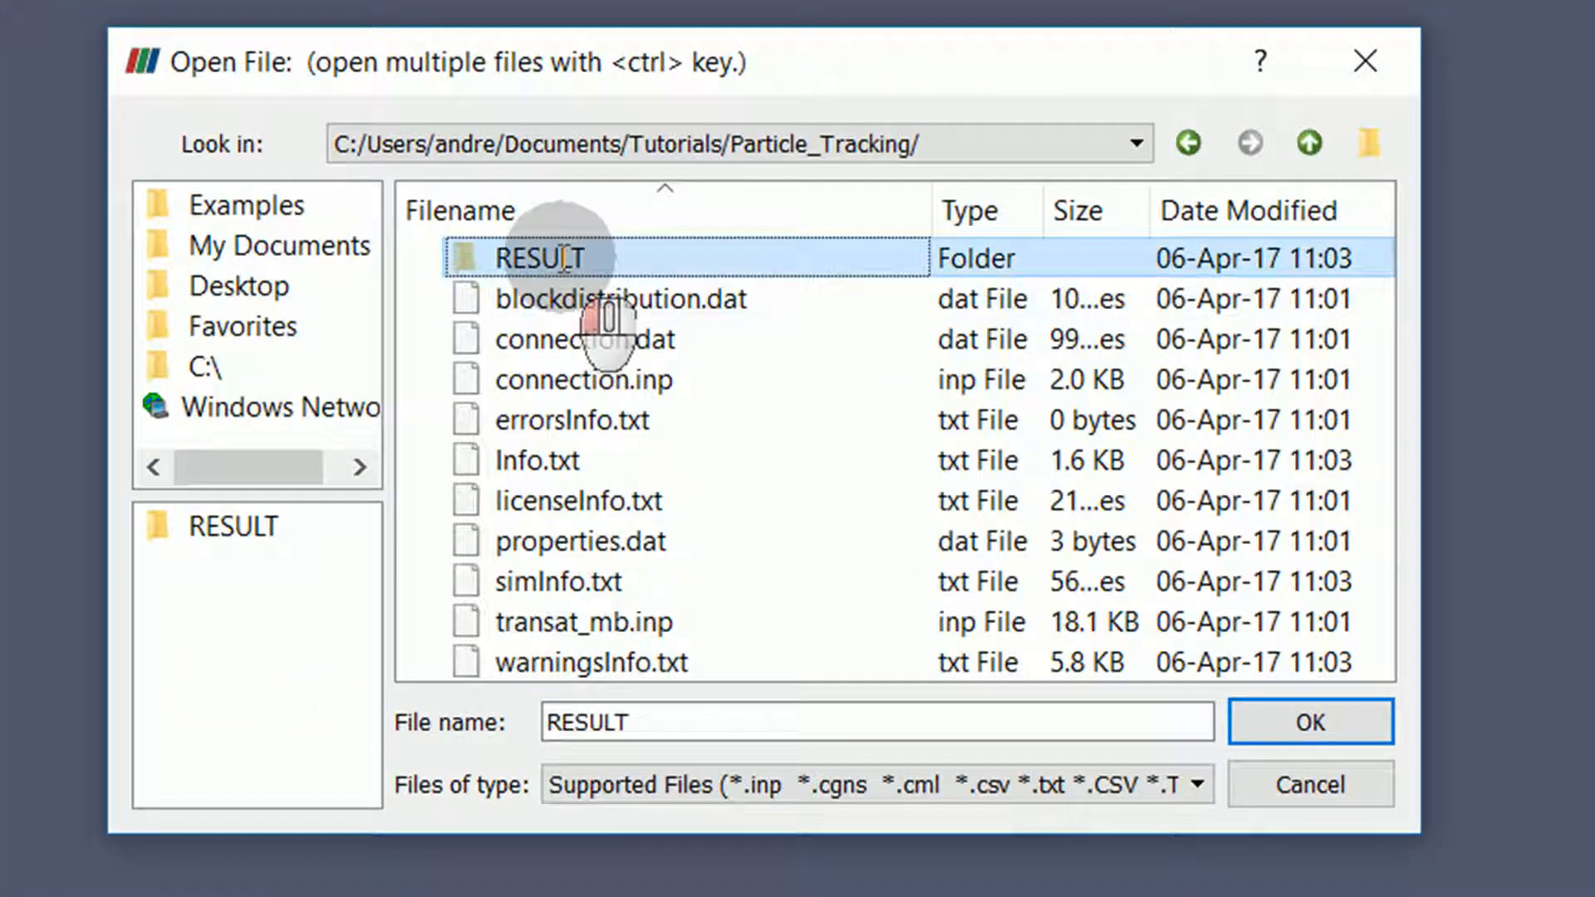
double_click(562, 257)
scroll(765, 432, down, 5)
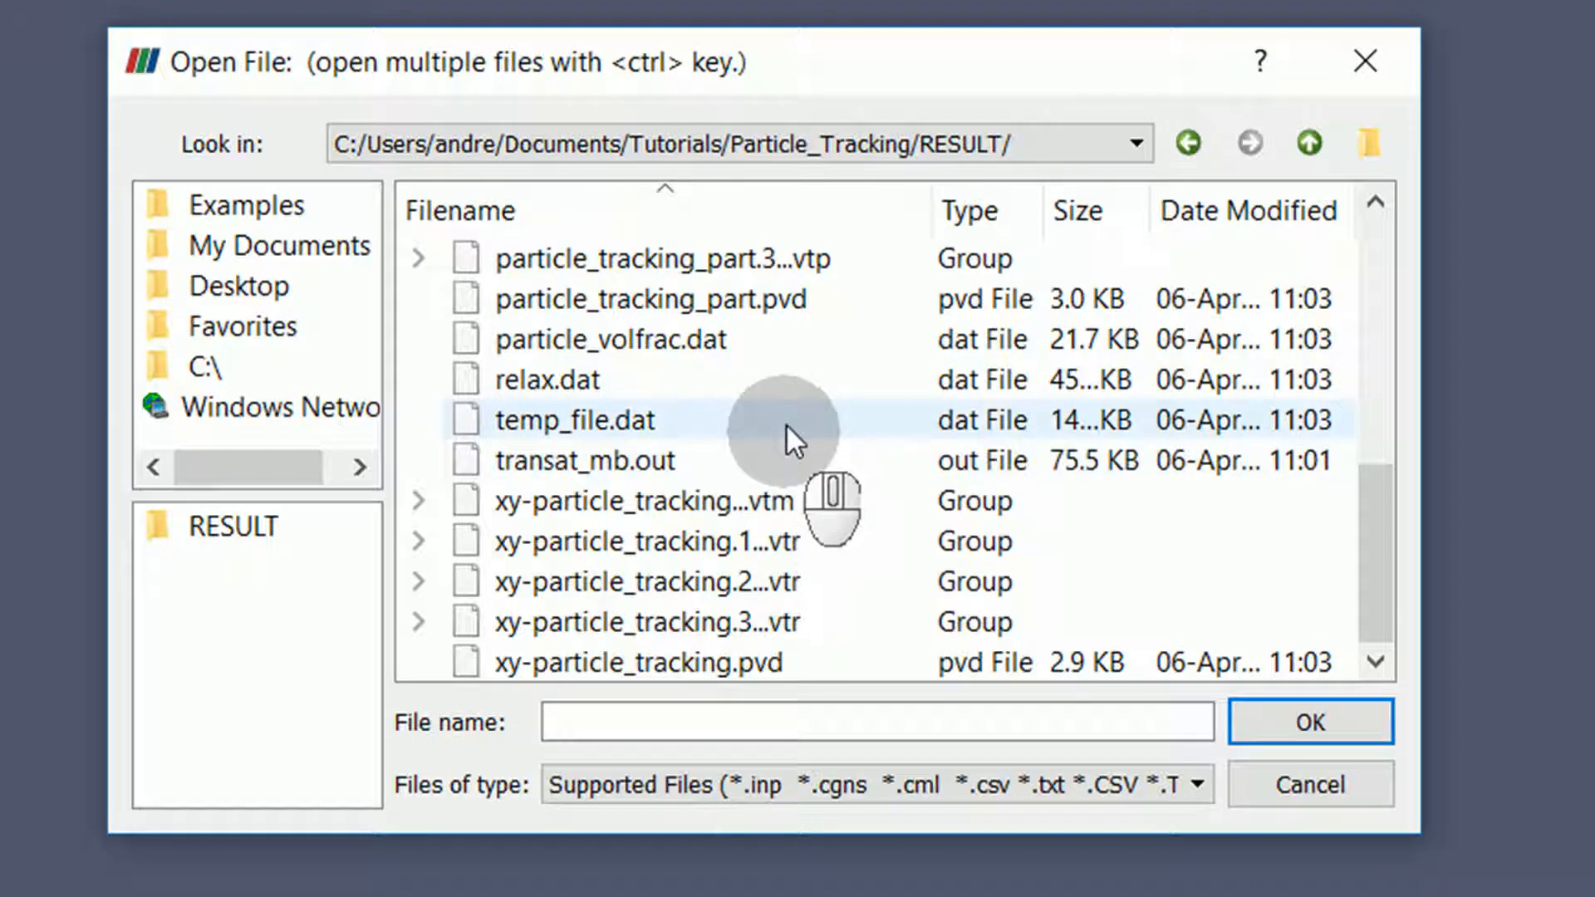
- Open the xy-particle_tracking...vtm result group and apply it so the flow domain is loaded
click(758, 497)
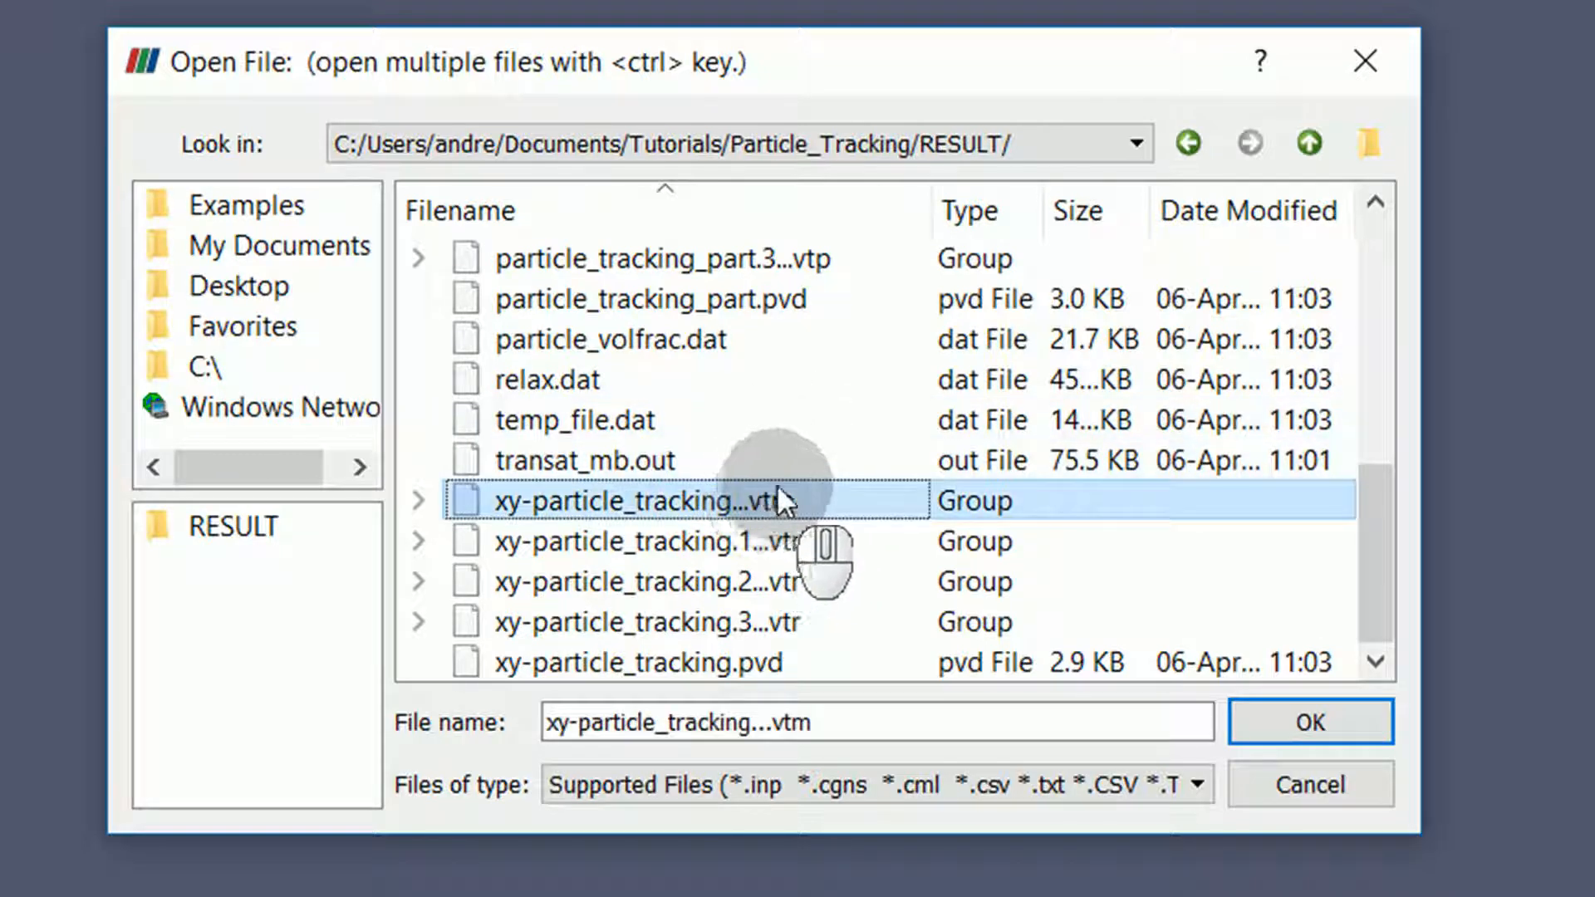
scroll(796, 466, up, 1)
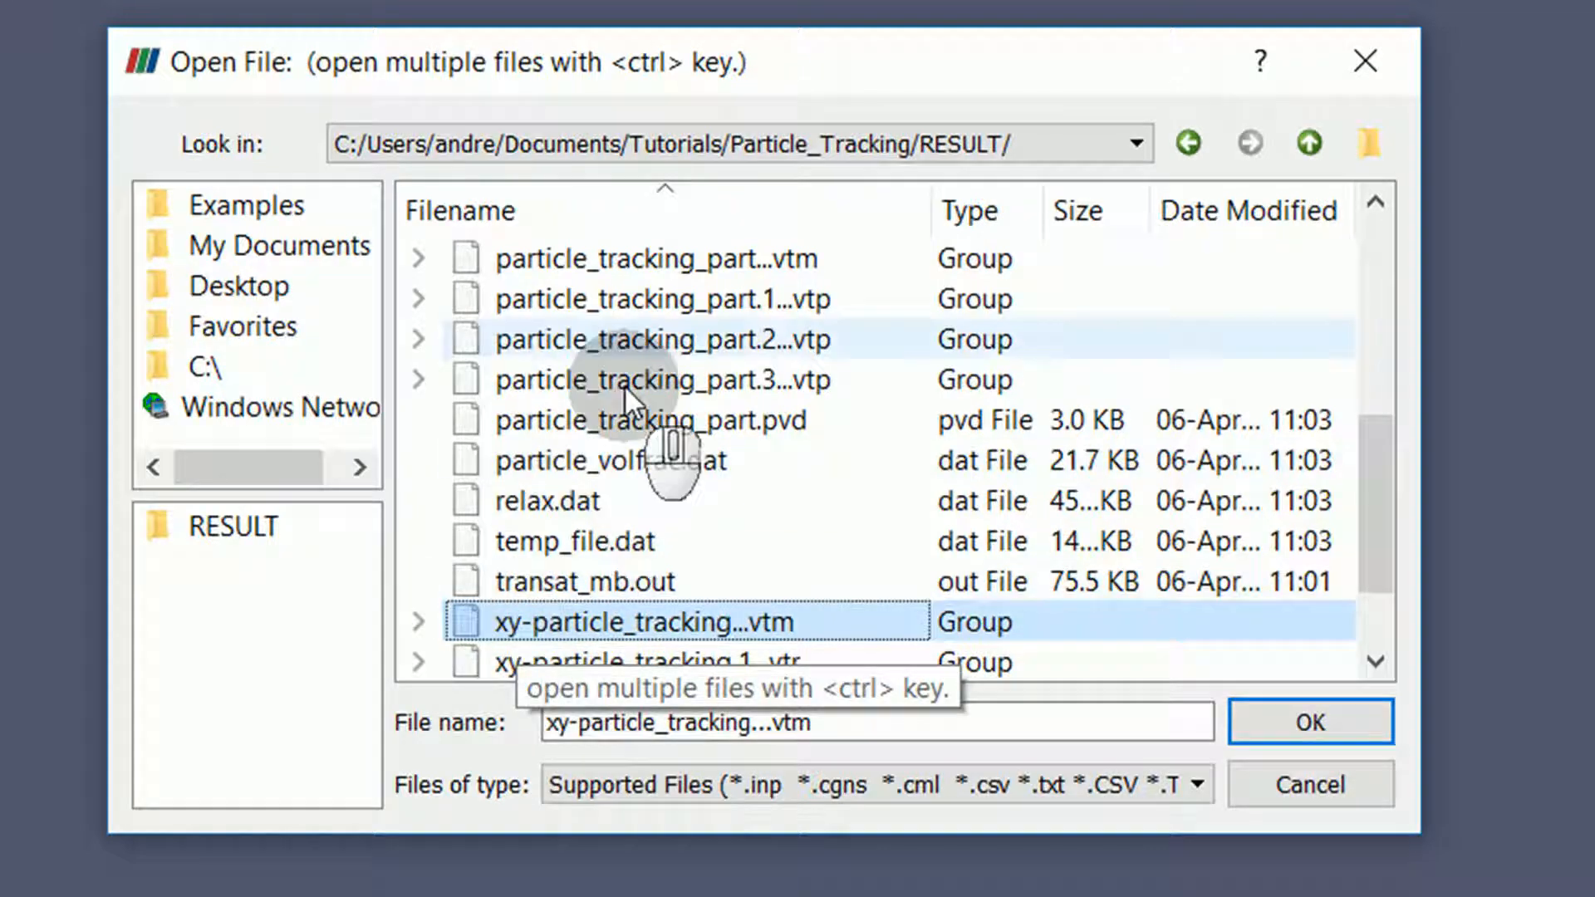
click(670, 262)
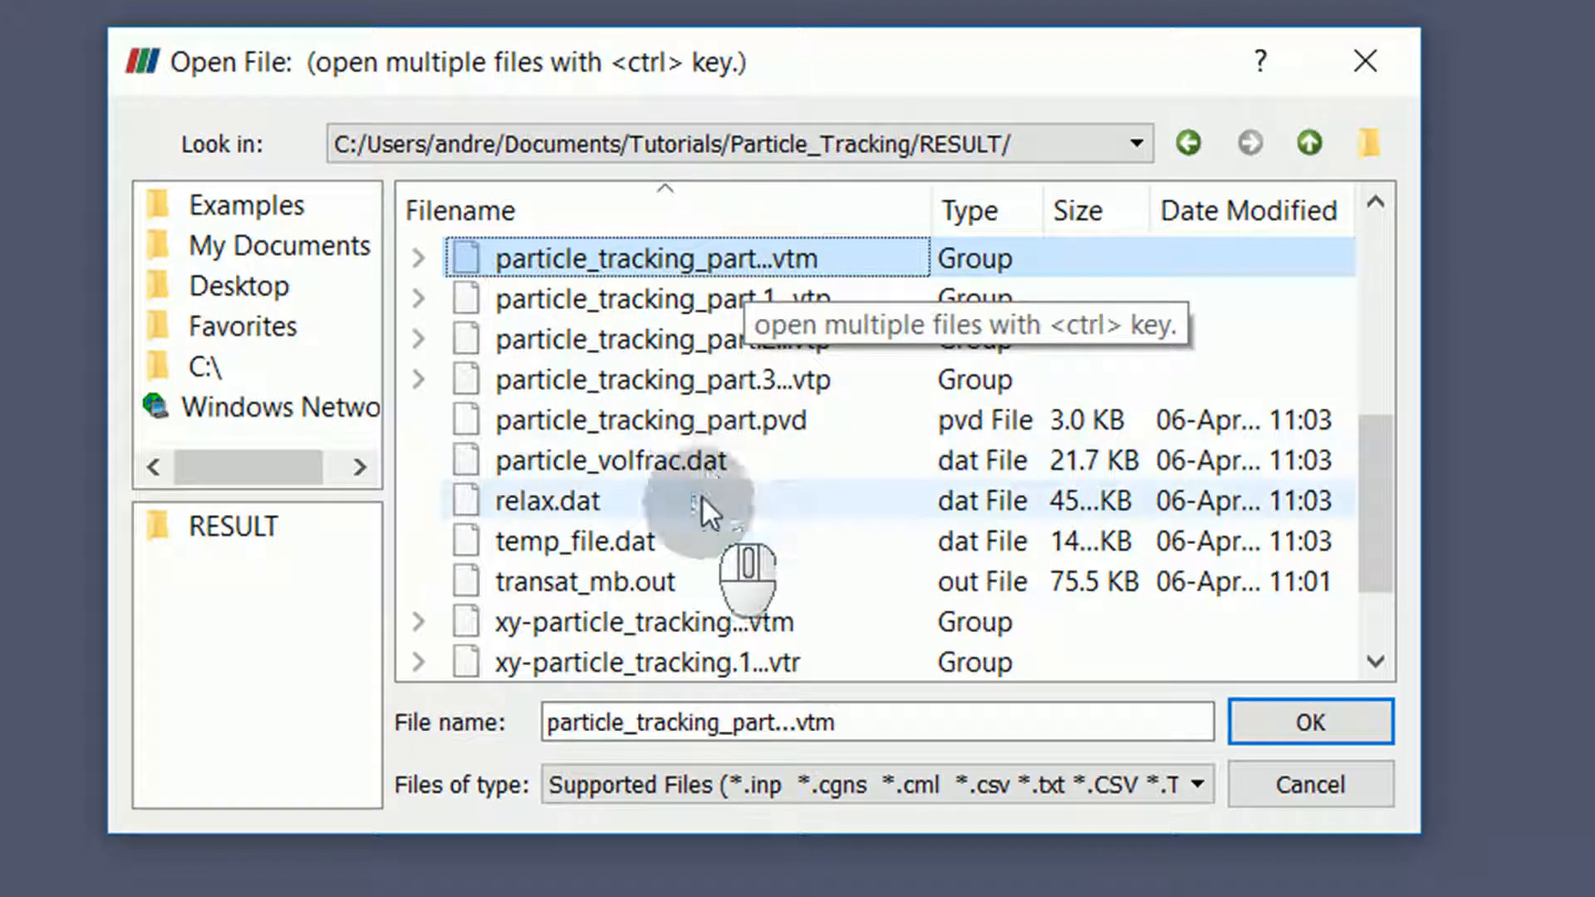
click(713, 623)
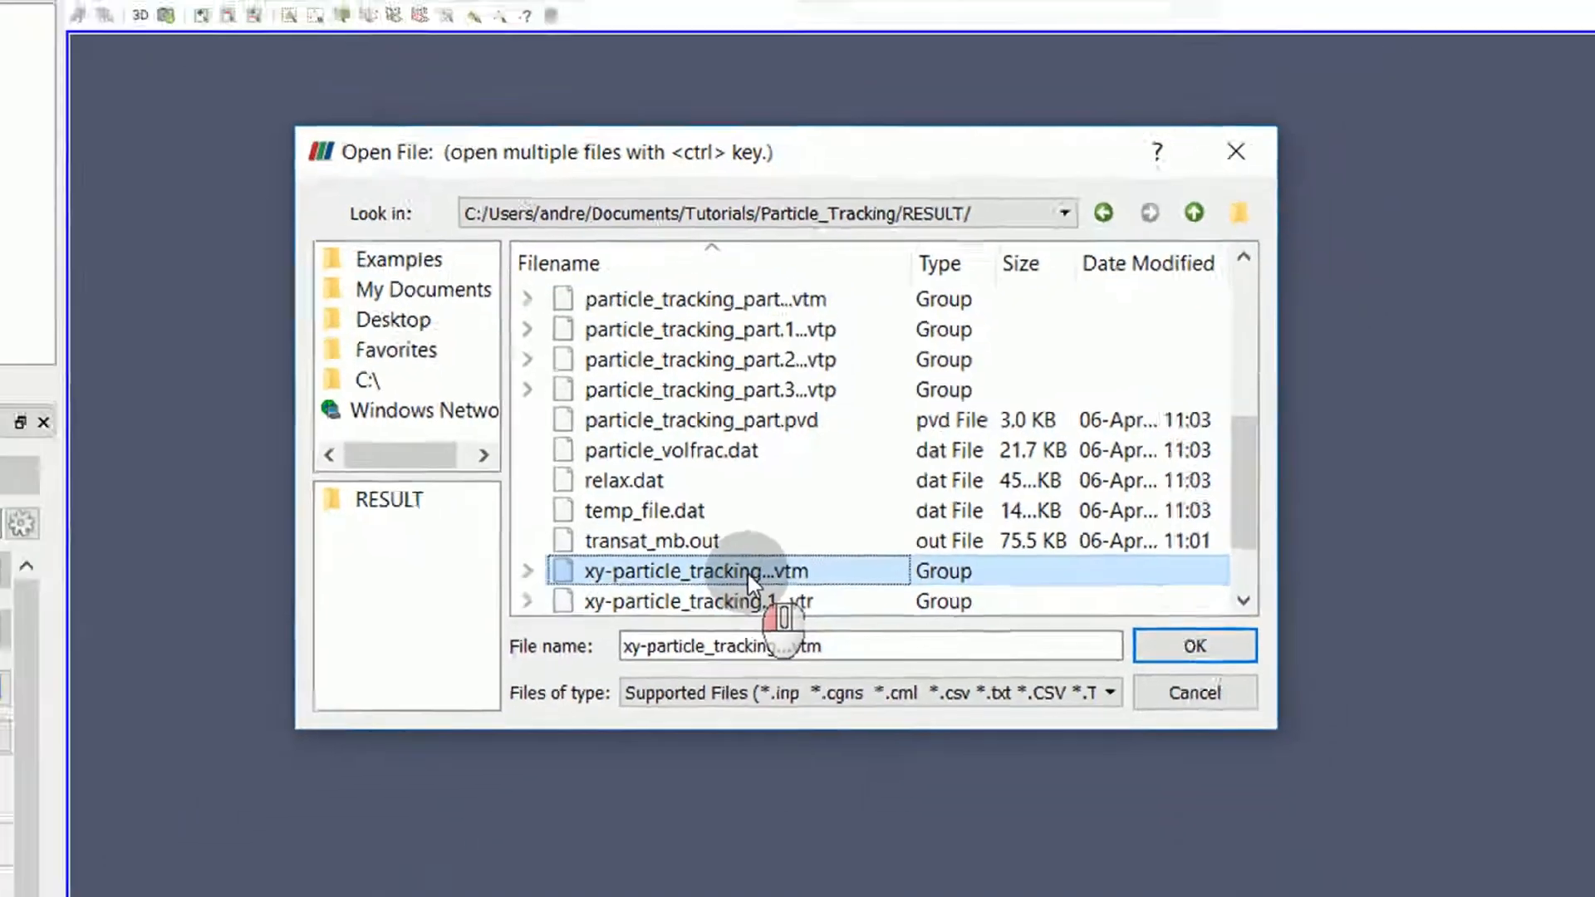
double_click(750, 573)
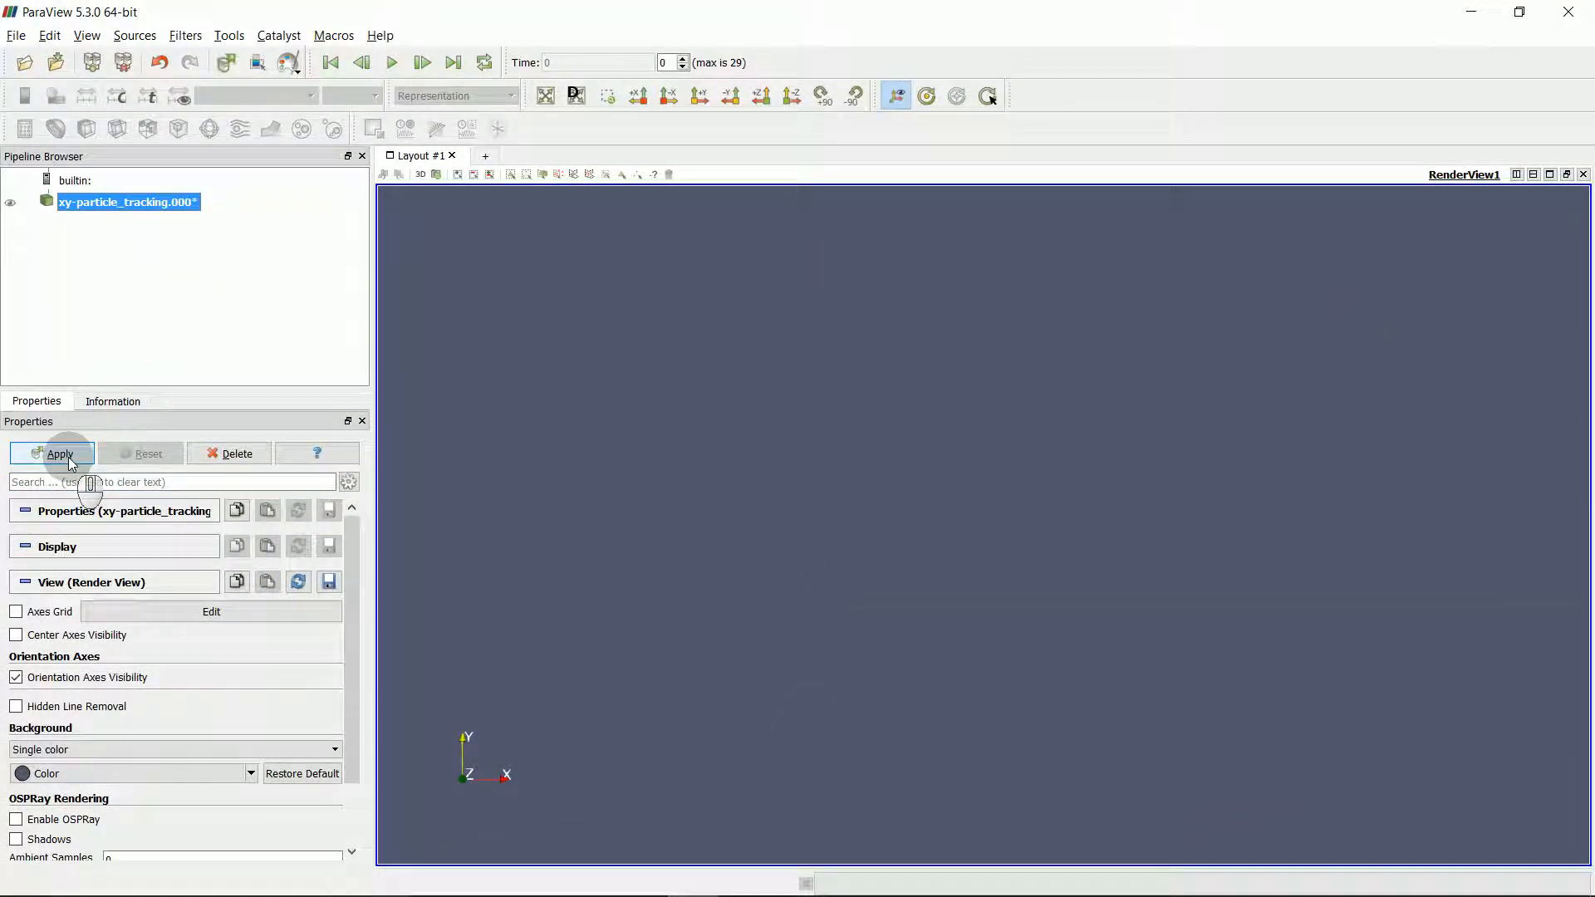
click(71, 459)
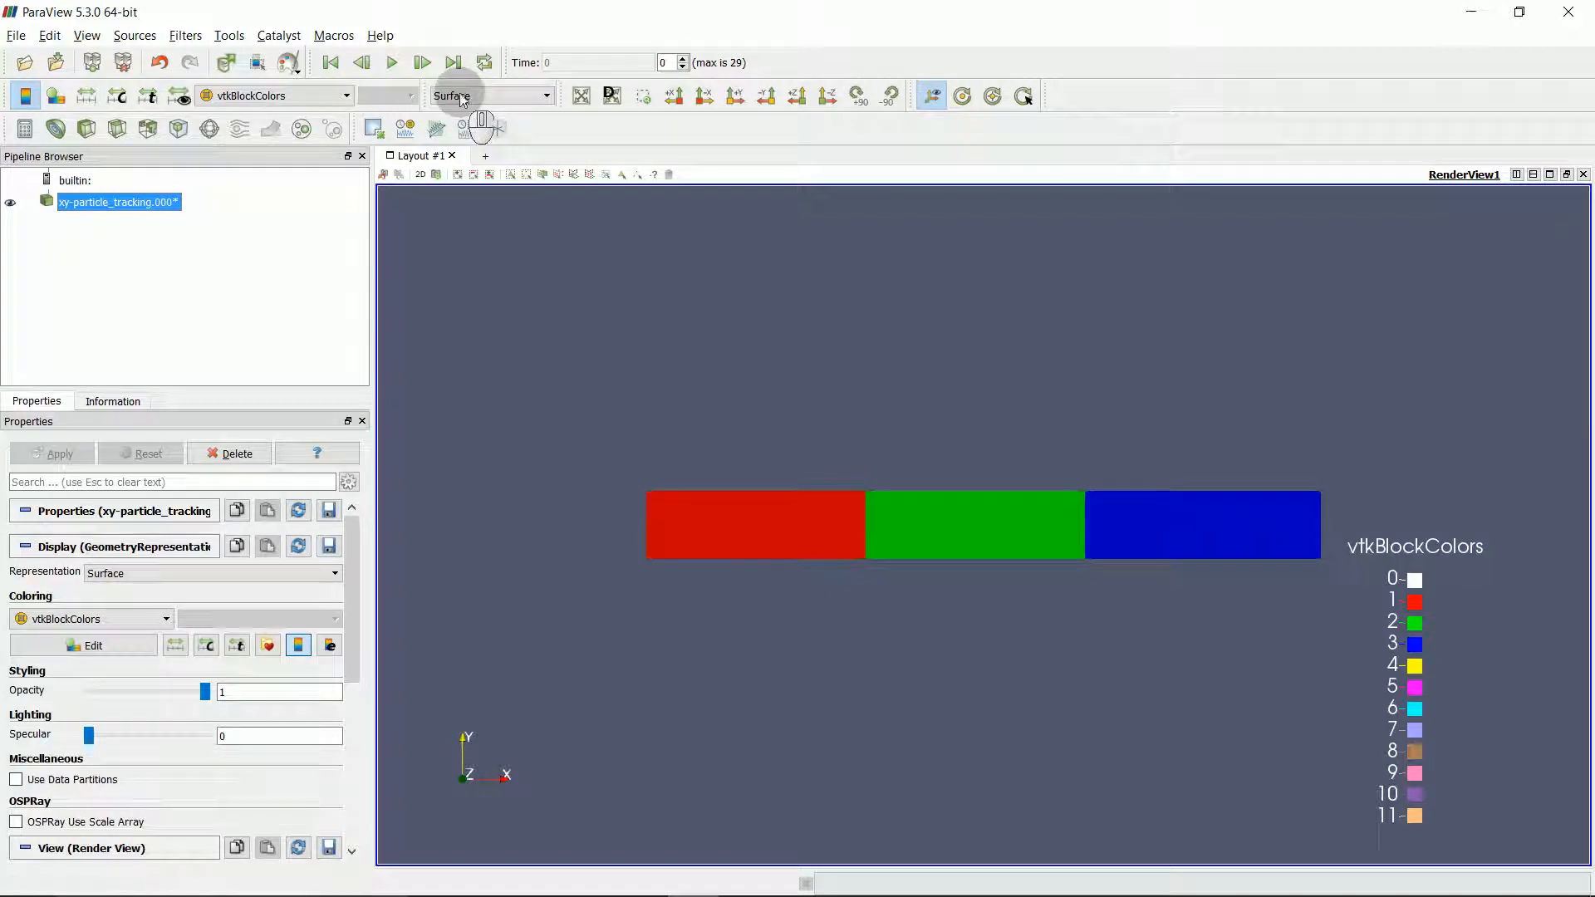
- Colour the flow domain by T, play the time steps and rescale the colours to the data range
click(257, 98)
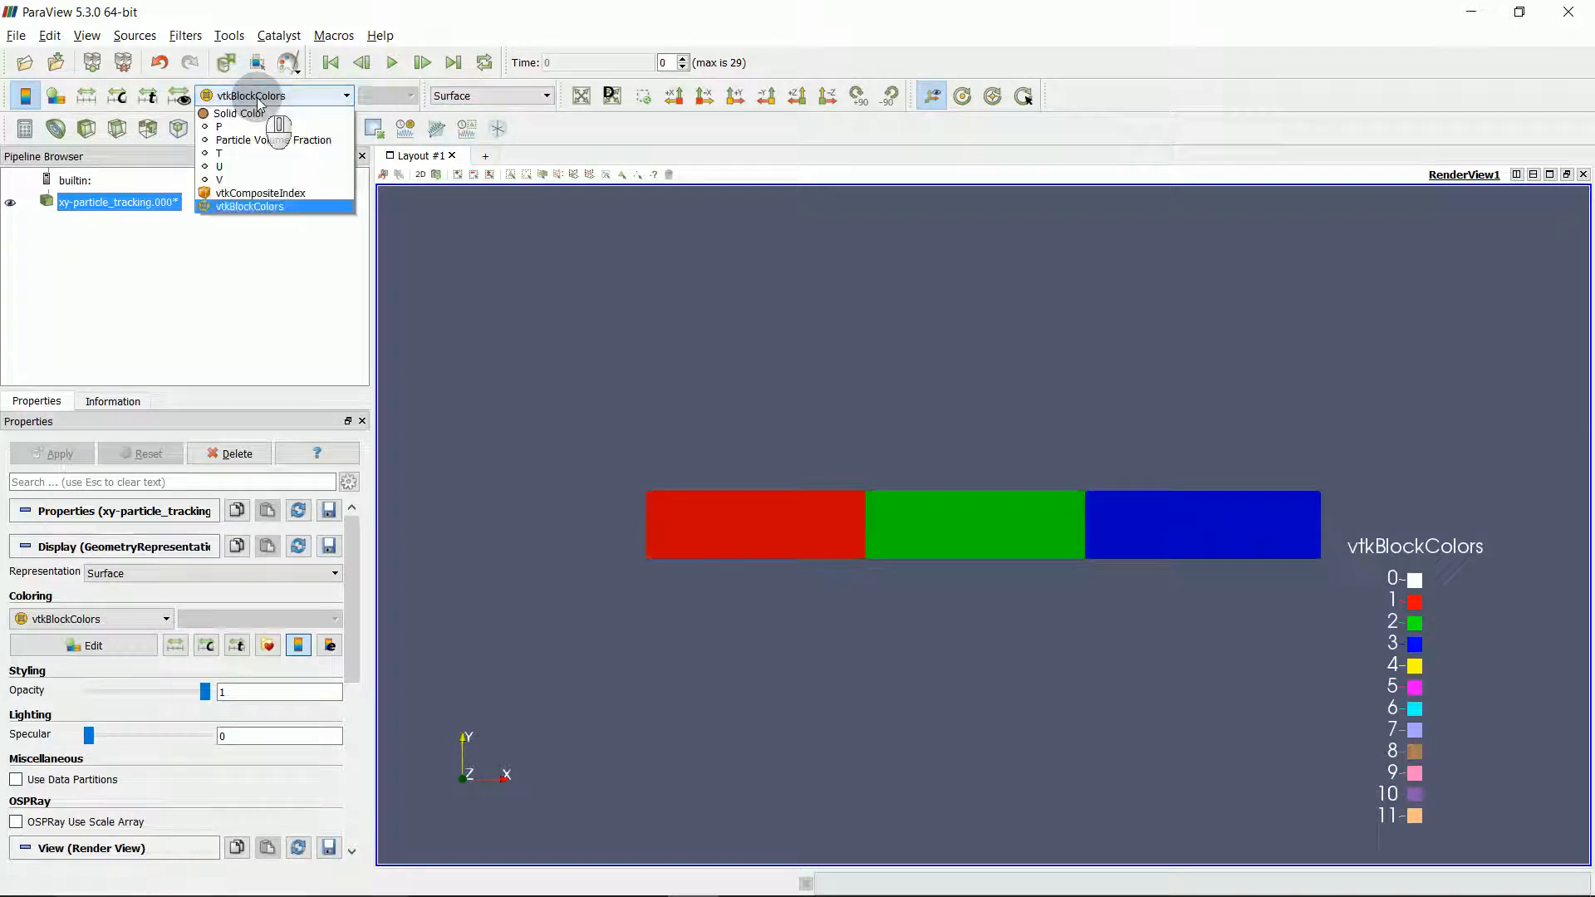
click(254, 156)
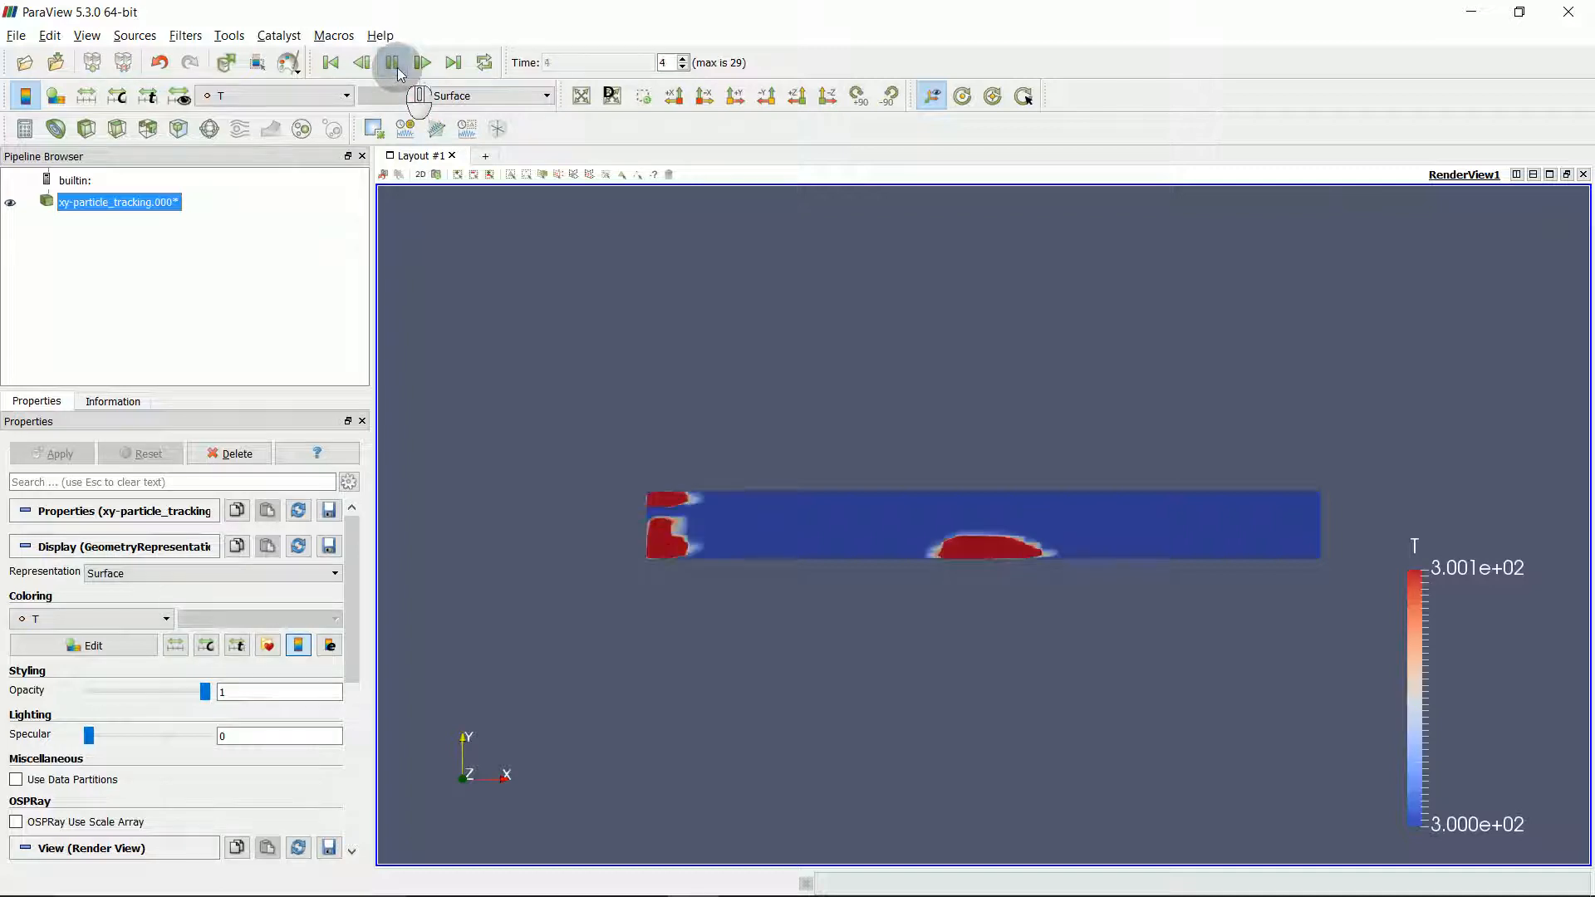
click(87, 96)
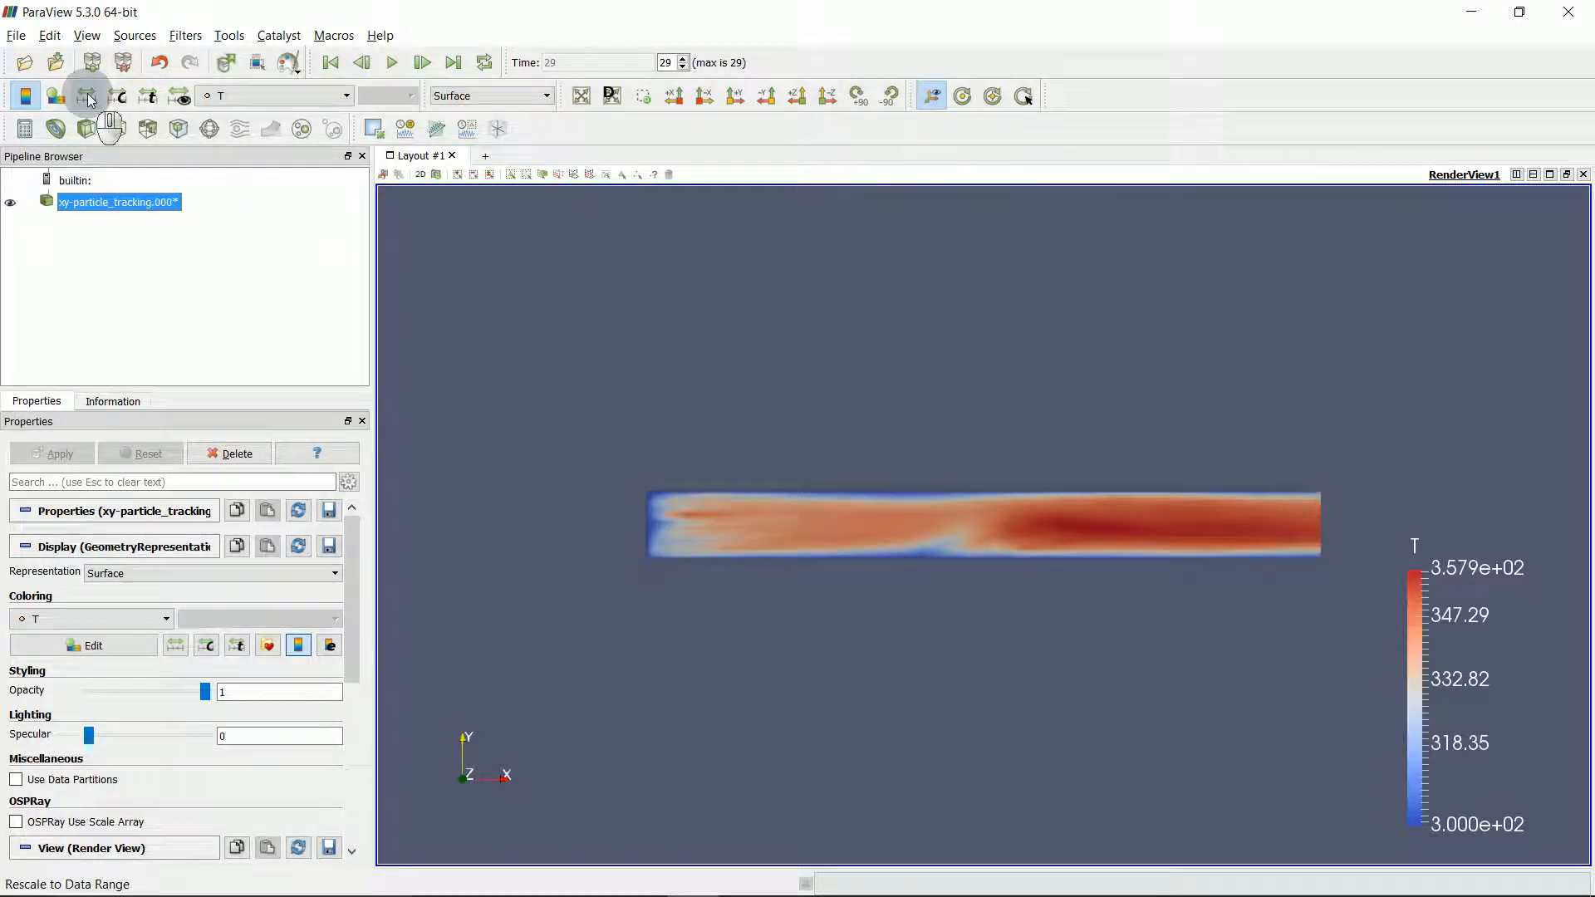
click(341, 72)
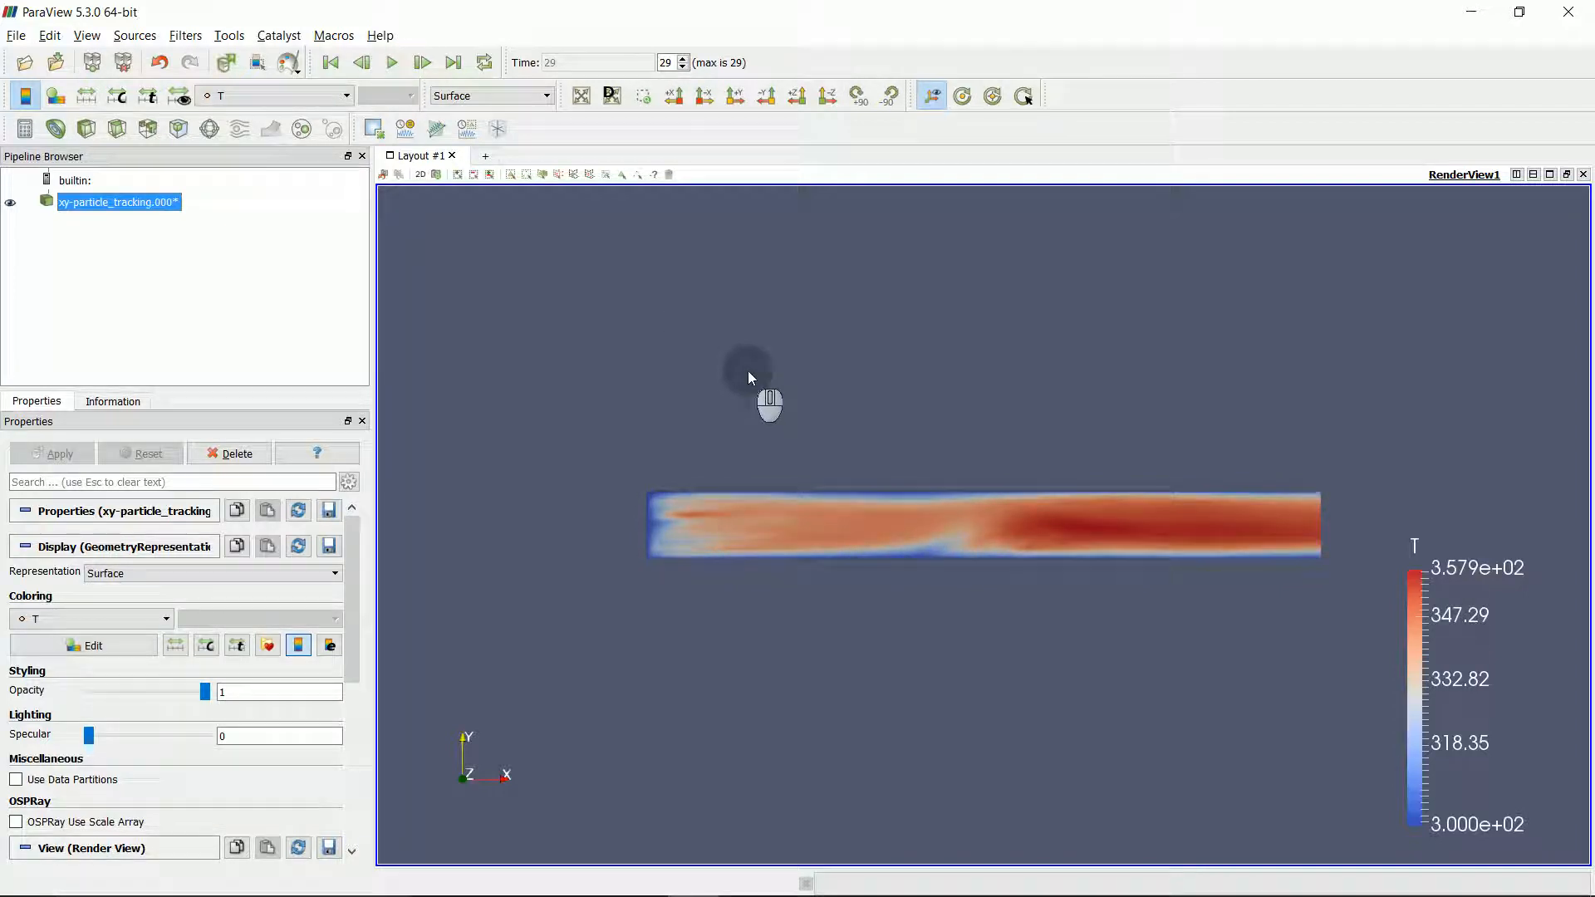
- Open the particle_tracking_part...vtm group from the RESULT folder and apply it to load the particle data
click(26, 66)
scroll(779, 407, down, 3)
click(783, 405)
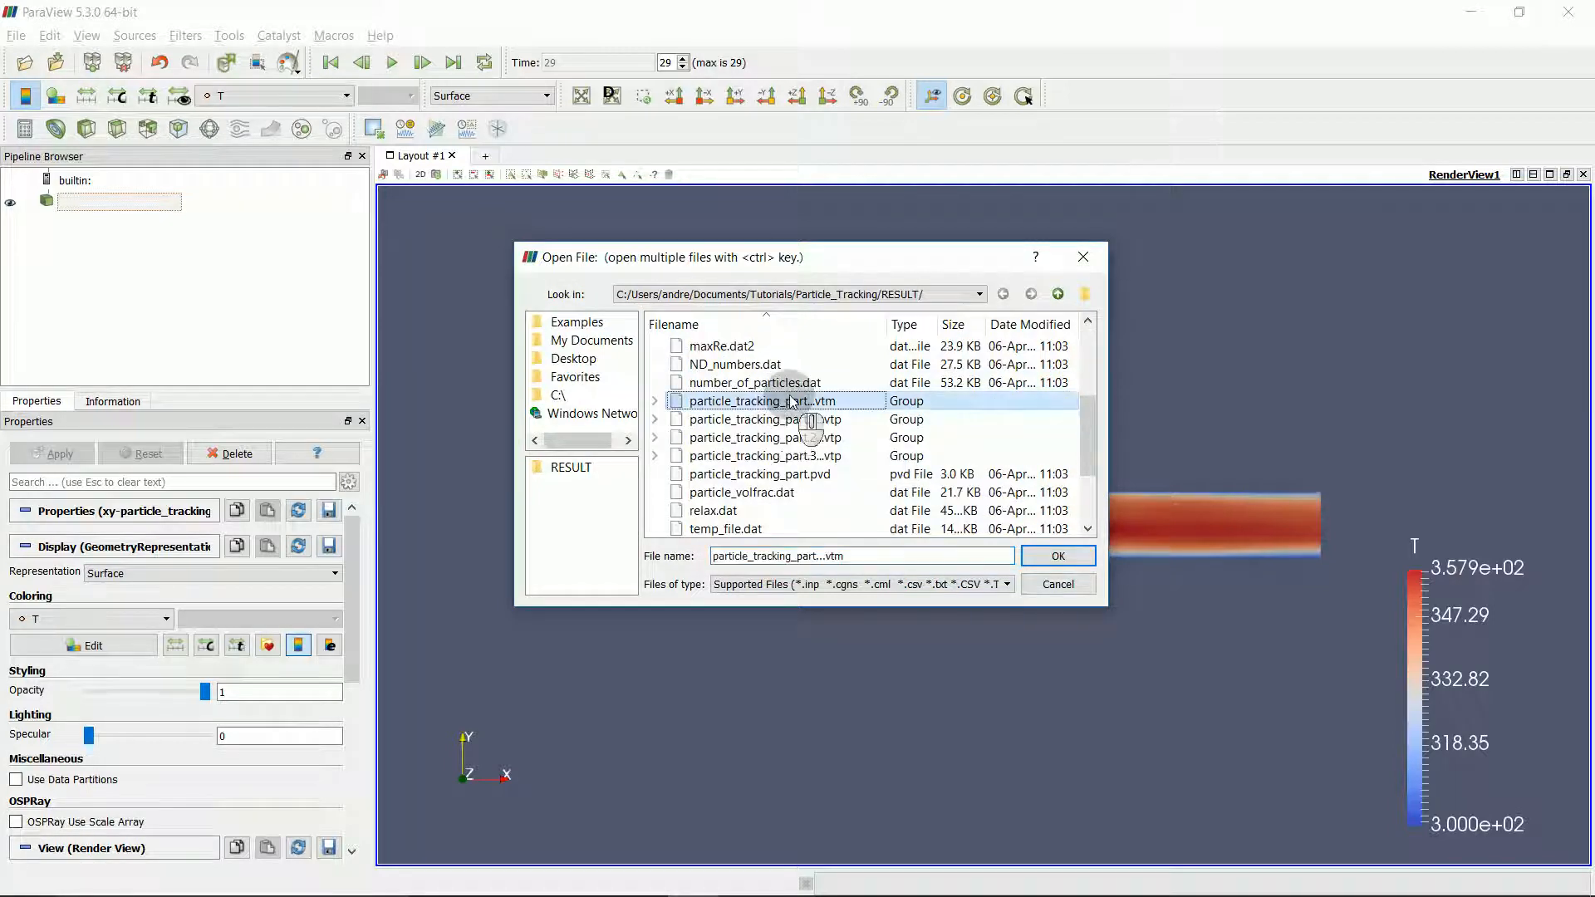
click(1041, 558)
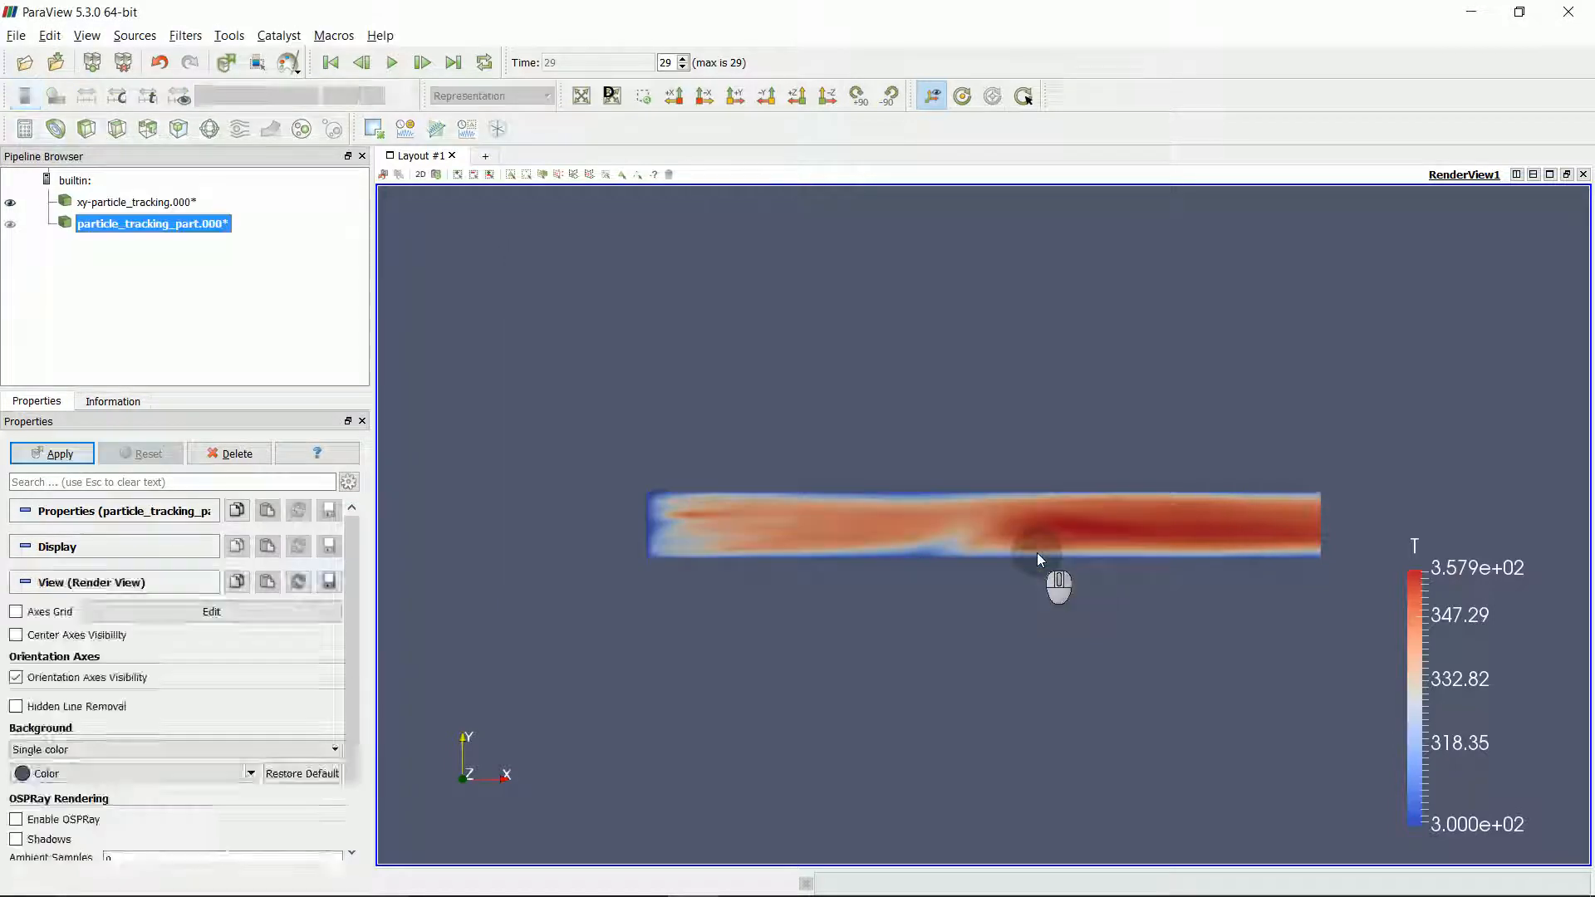
click(59, 455)
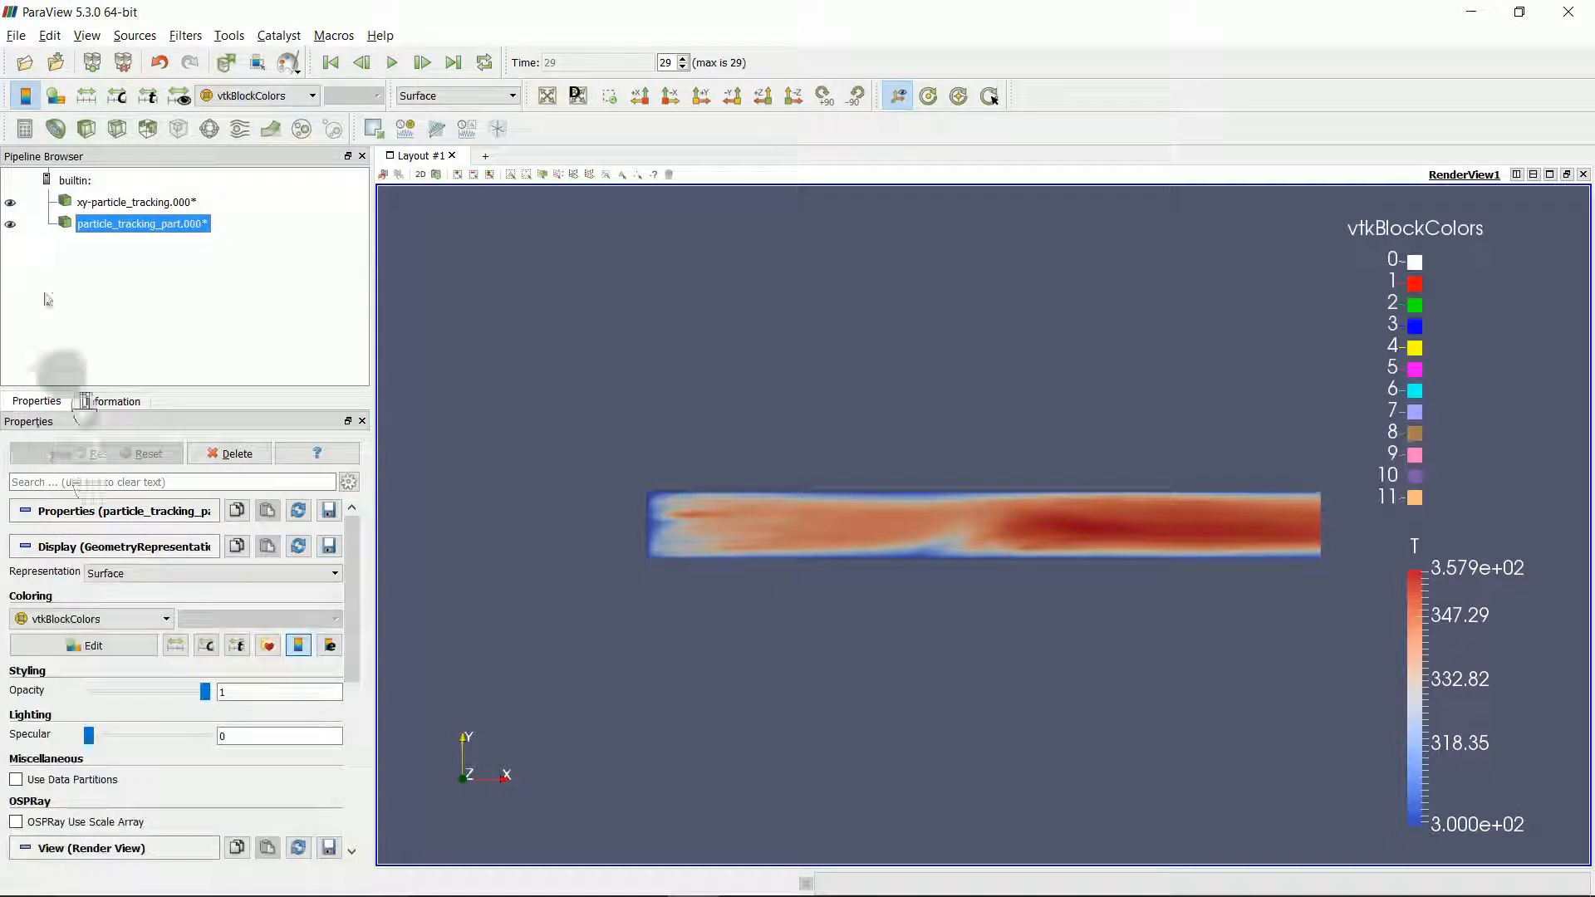
- Apply a Glyph filter to the particle data with Sphere glyphs, Temperature scalars and a scale factor of 0.0005
click(210, 130)
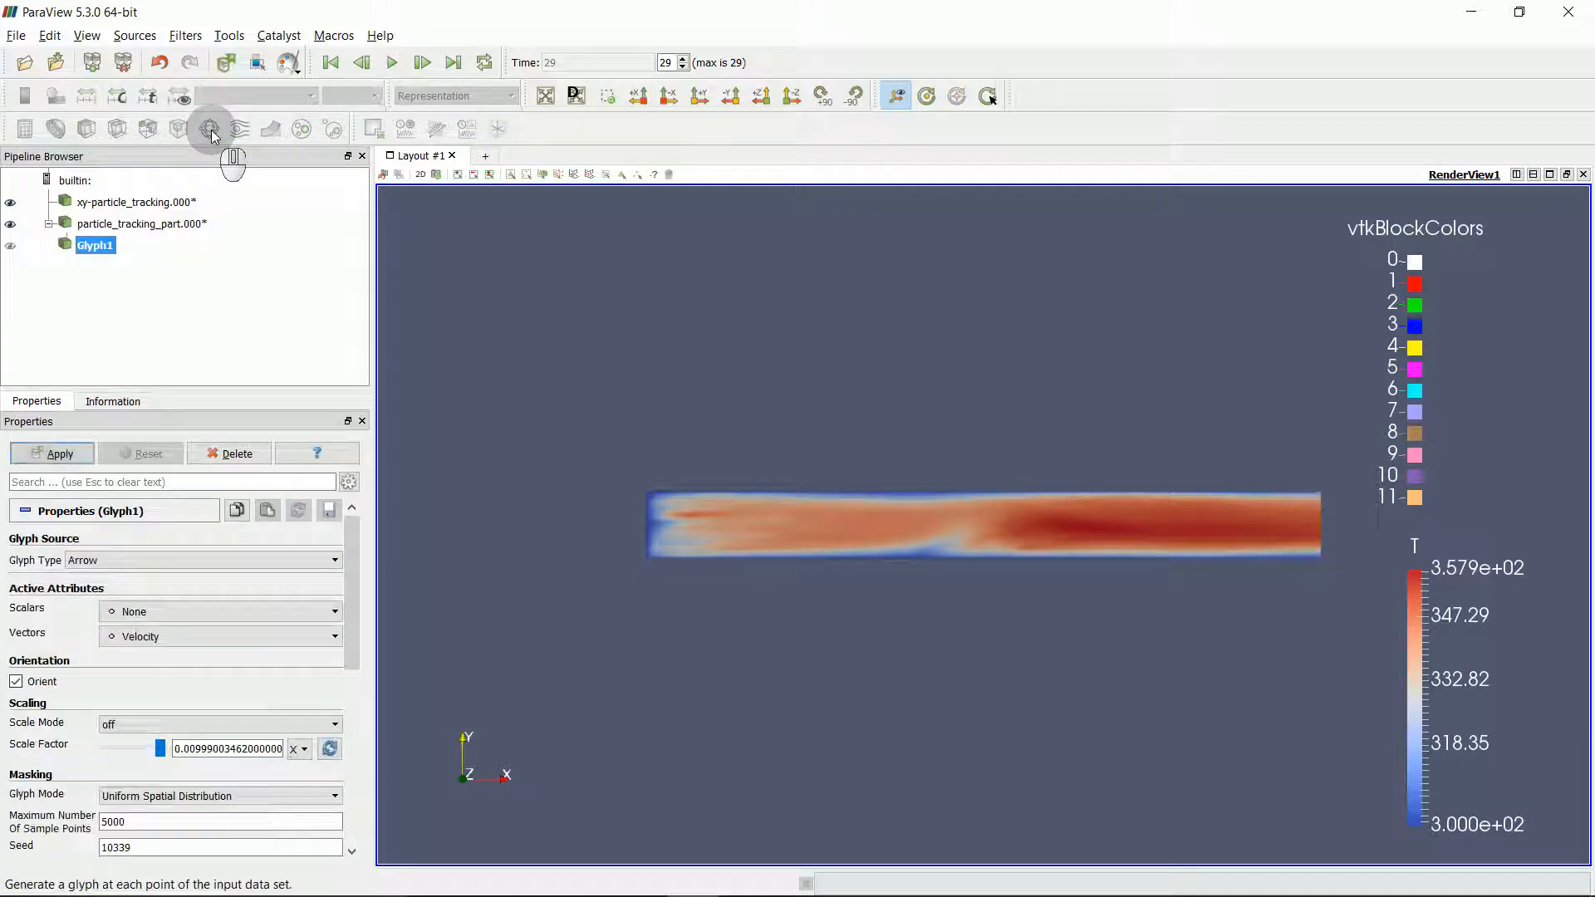
click(104, 557)
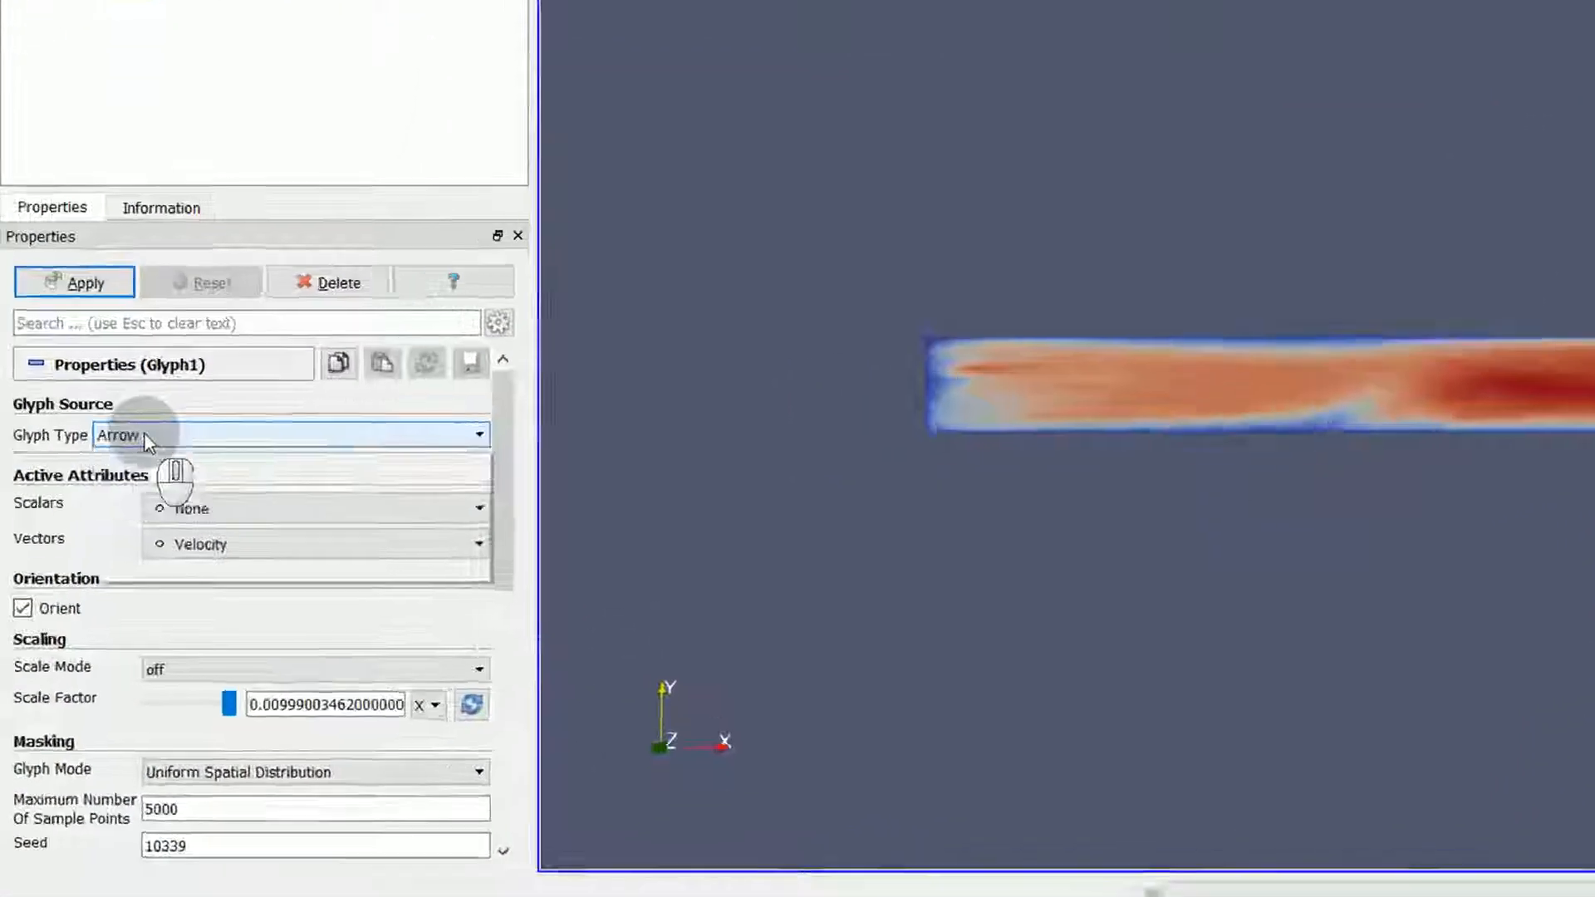
click(114, 643)
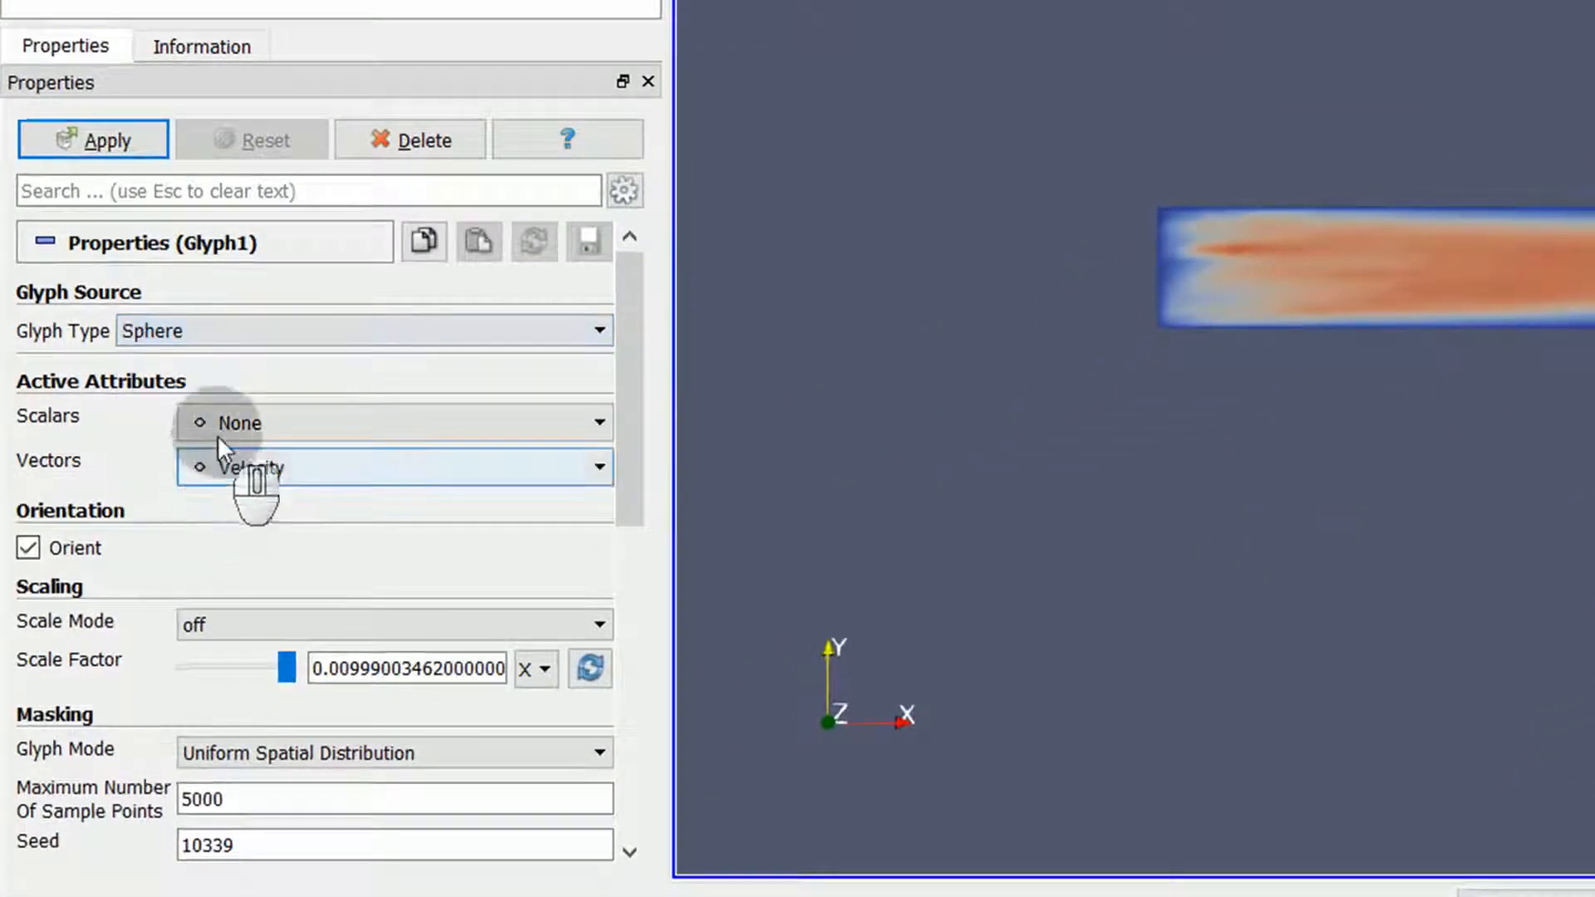
click(243, 413)
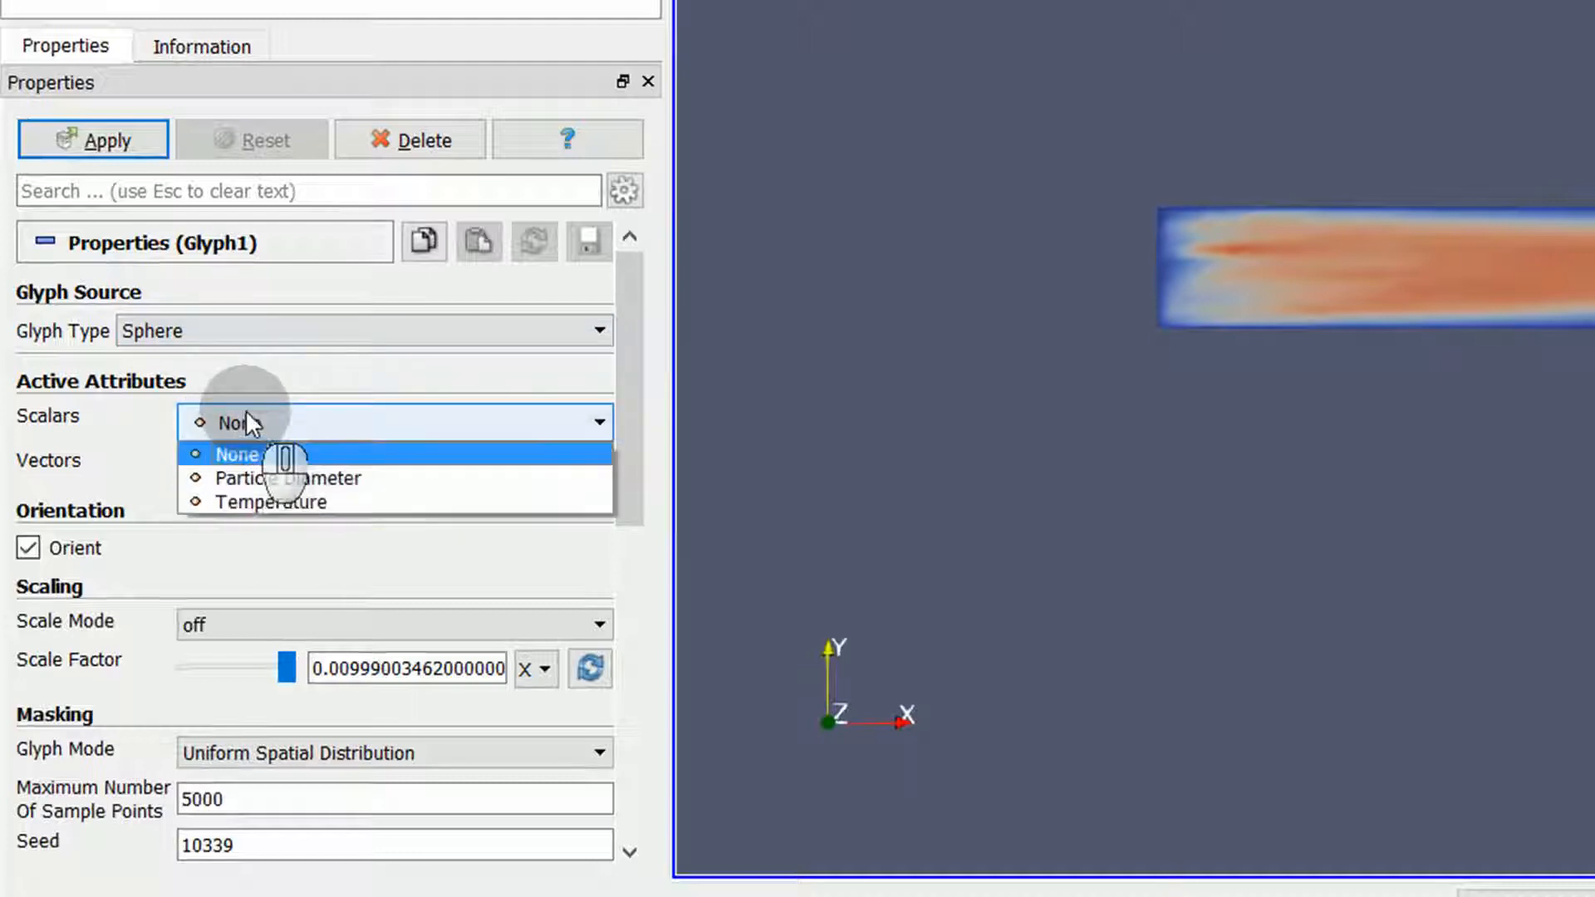
click(297, 501)
drag(346, 669, 553, 676)
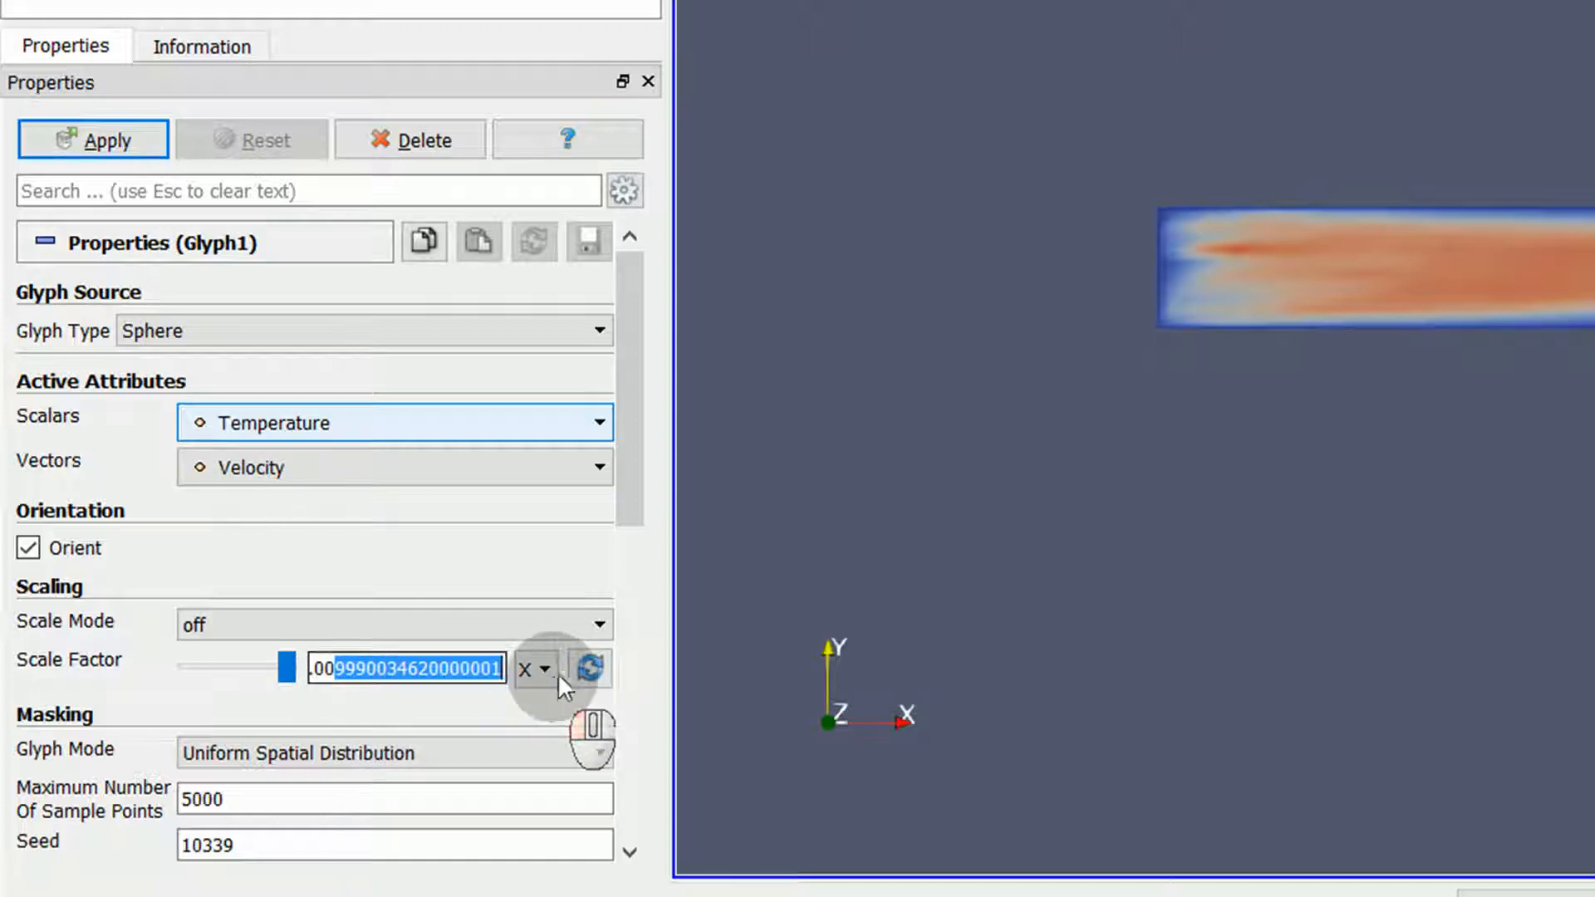
text(0.0005)
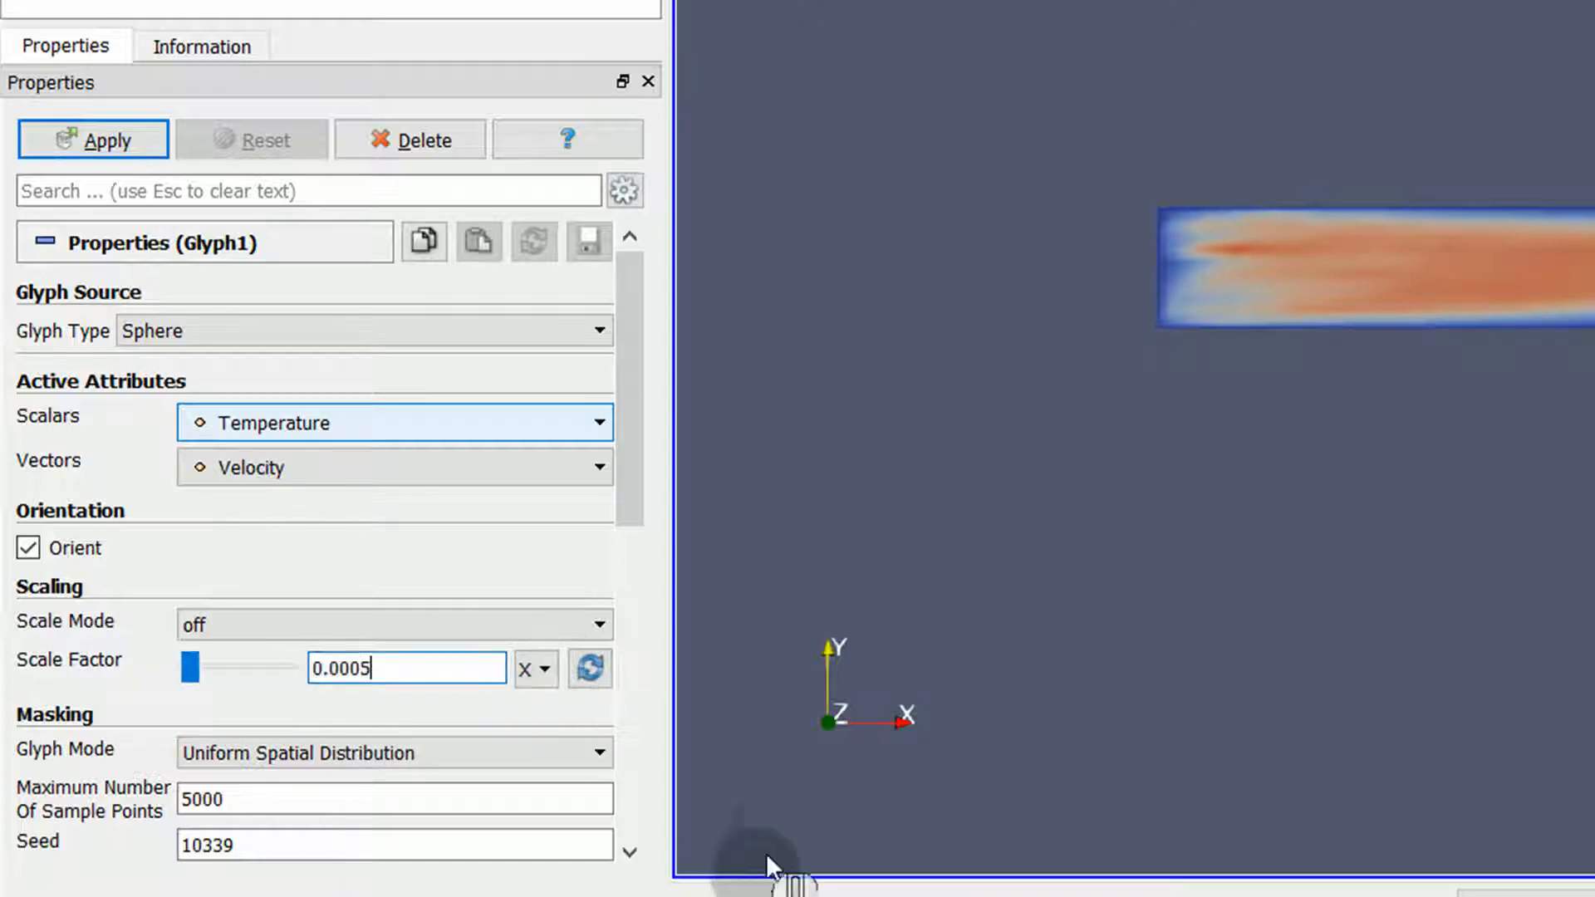
click(139, 142)
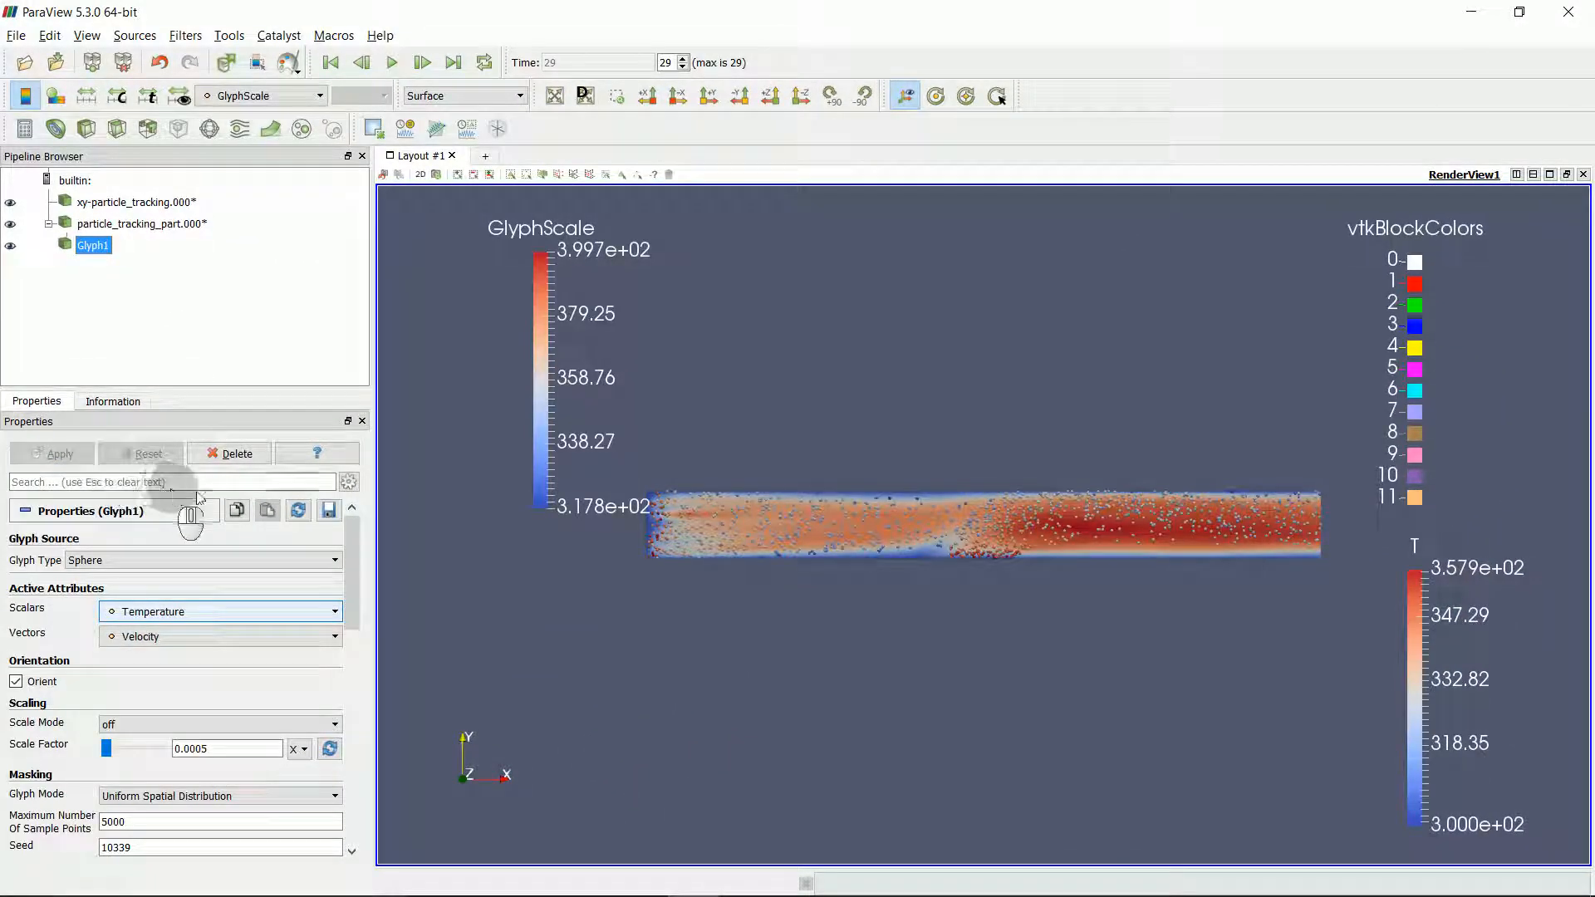
- Hide the original particle_tracking_part dataset and the GlyphScale colour legend
click(11, 224)
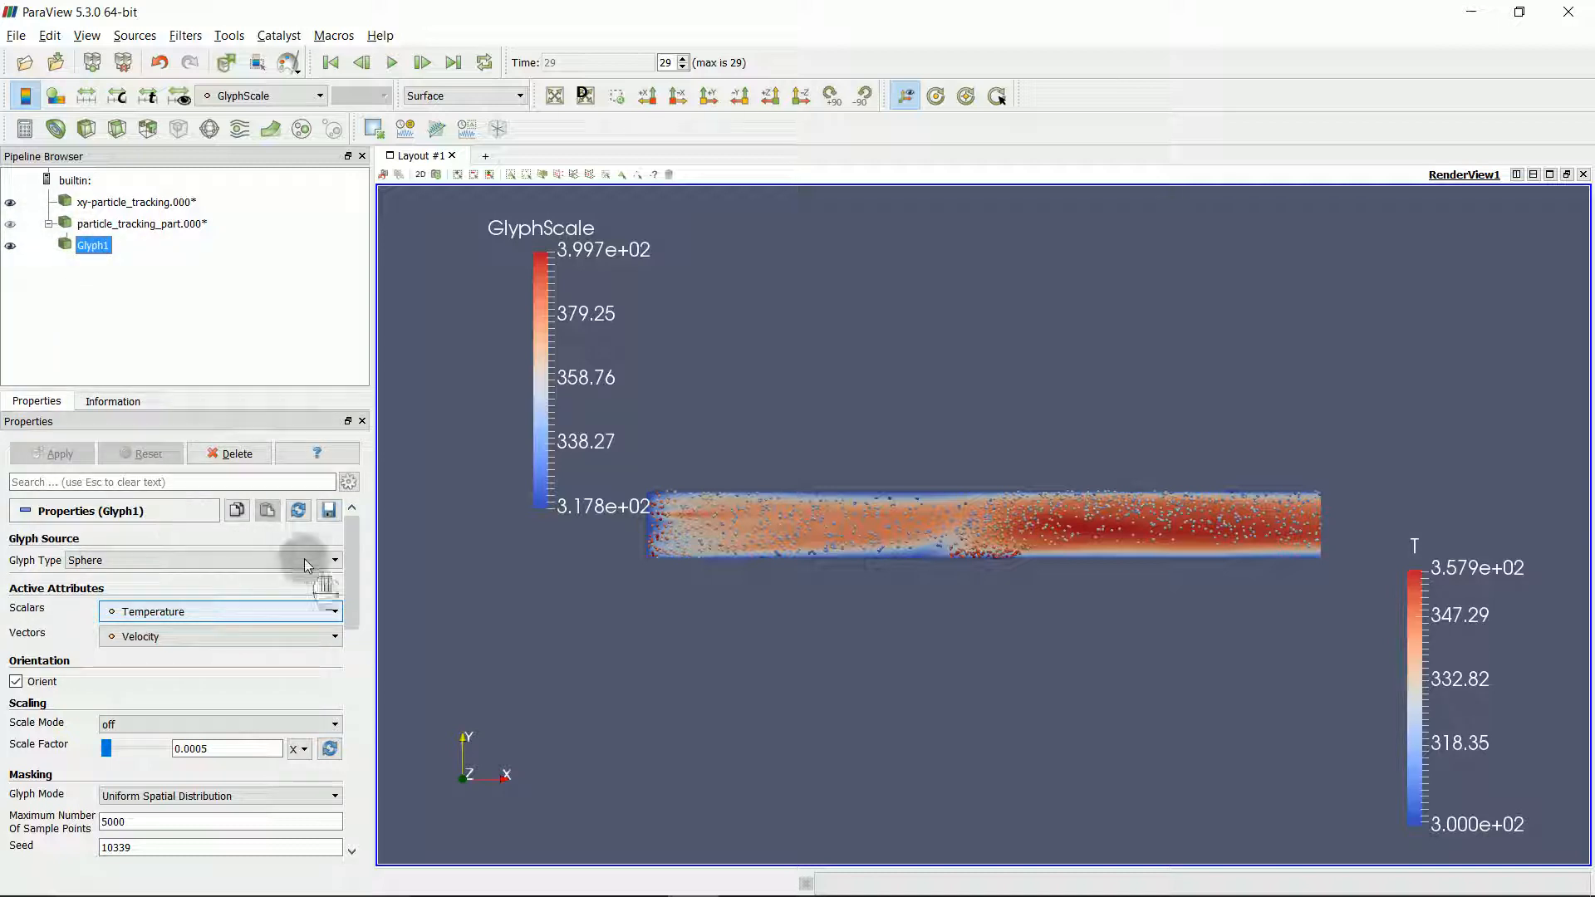
drag(349, 570, 356, 680)
click(299, 534)
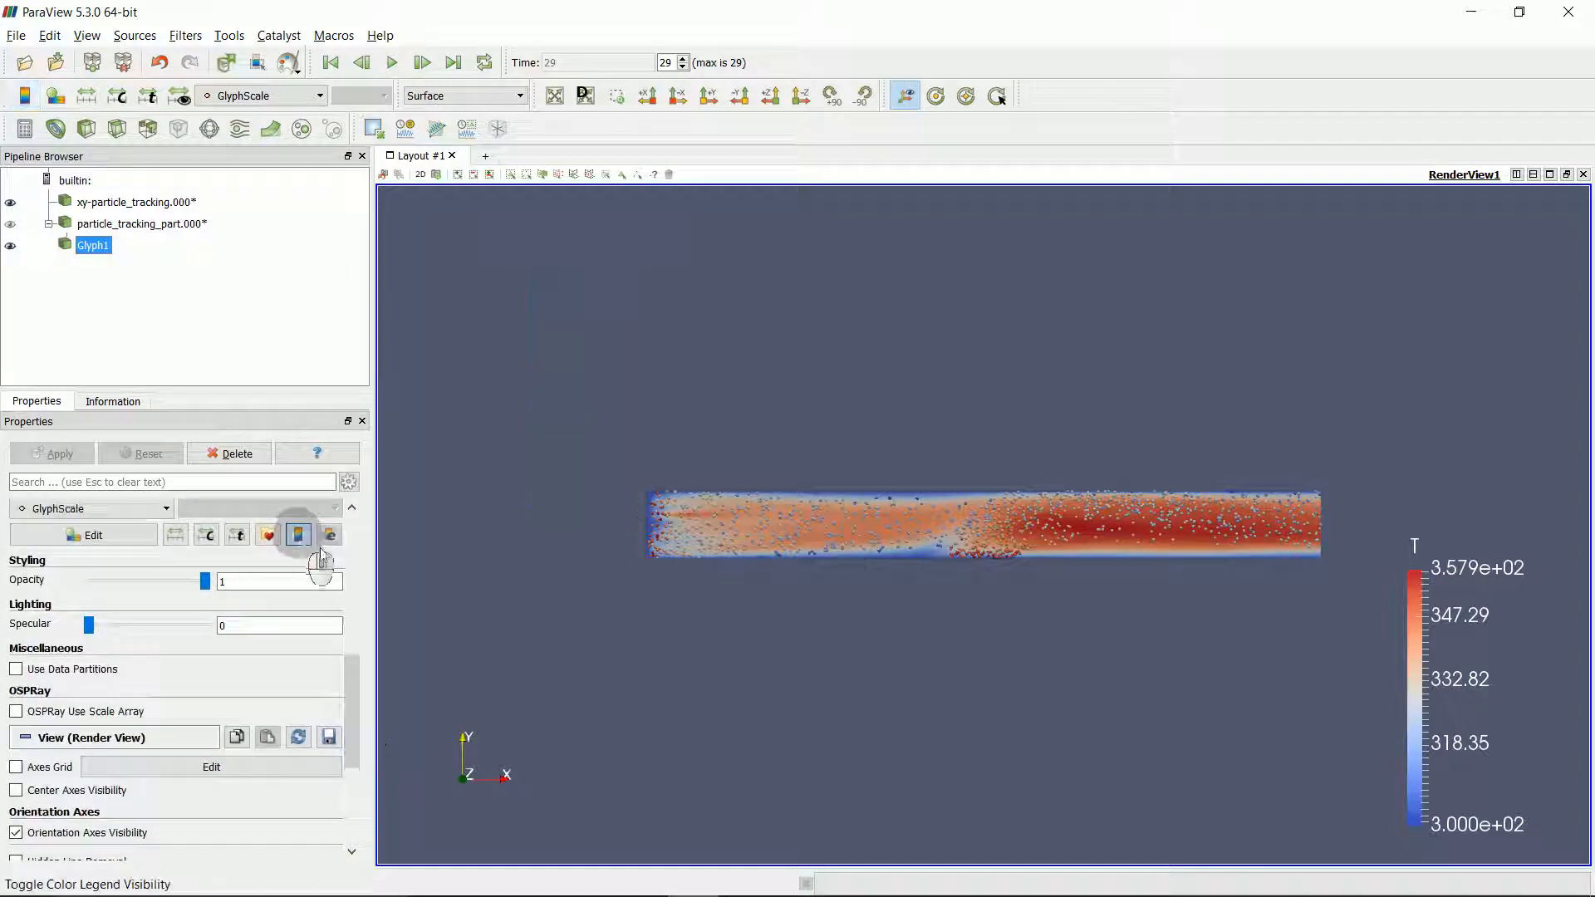
- Place the T colour legend horizontally below the channel and replay the animation from the first time step
drag(1429, 621, 878, 696)
scroll(932, 600, up, 5)
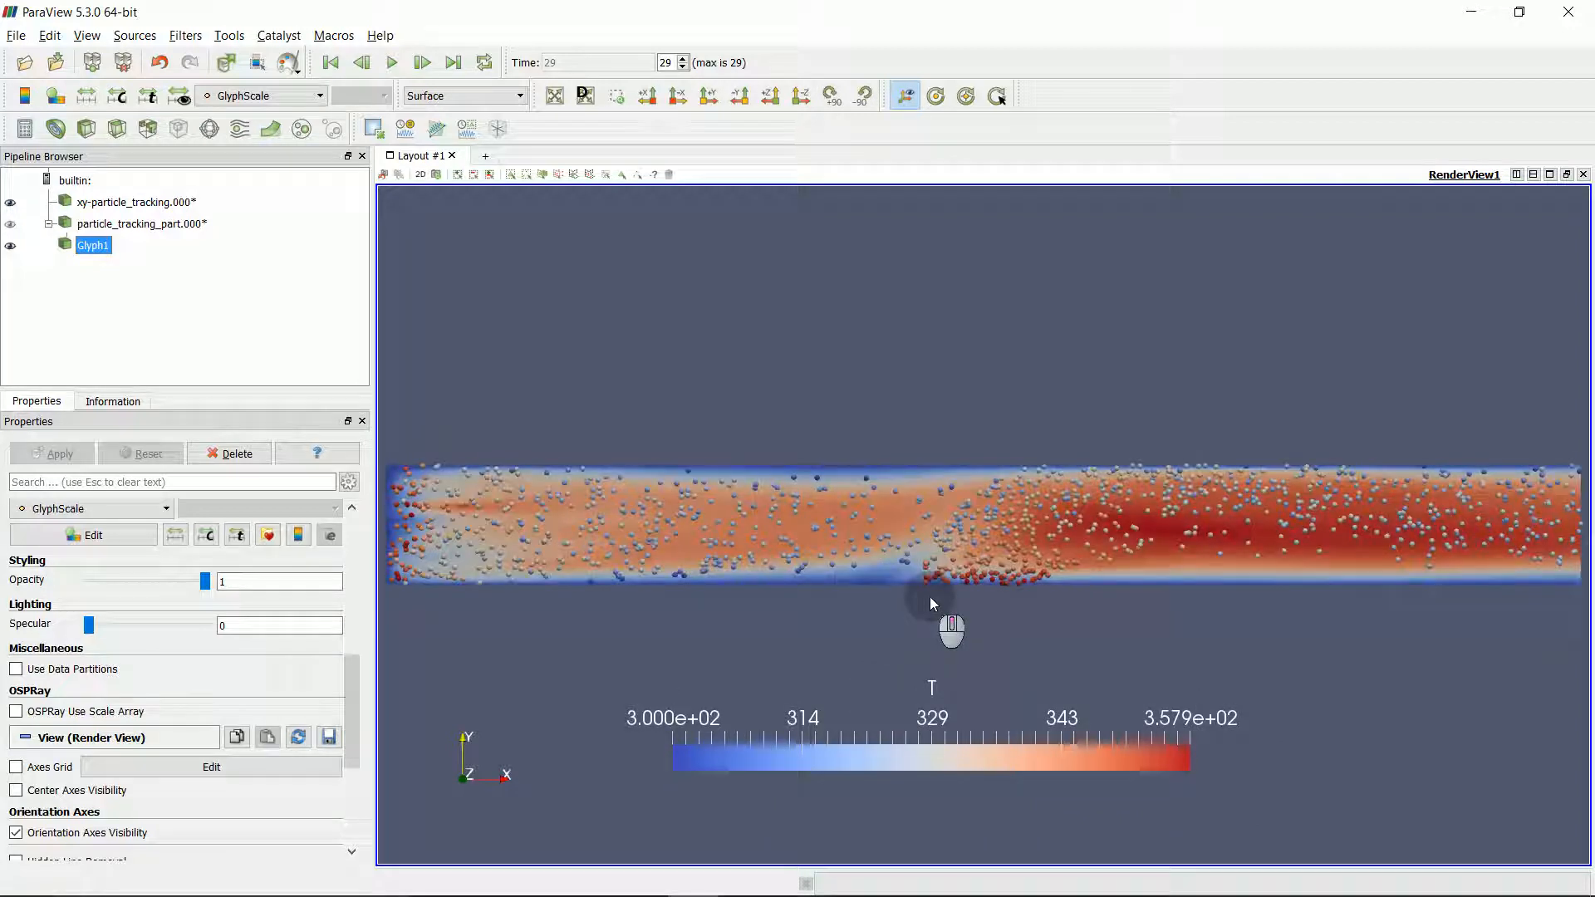
click(333, 64)
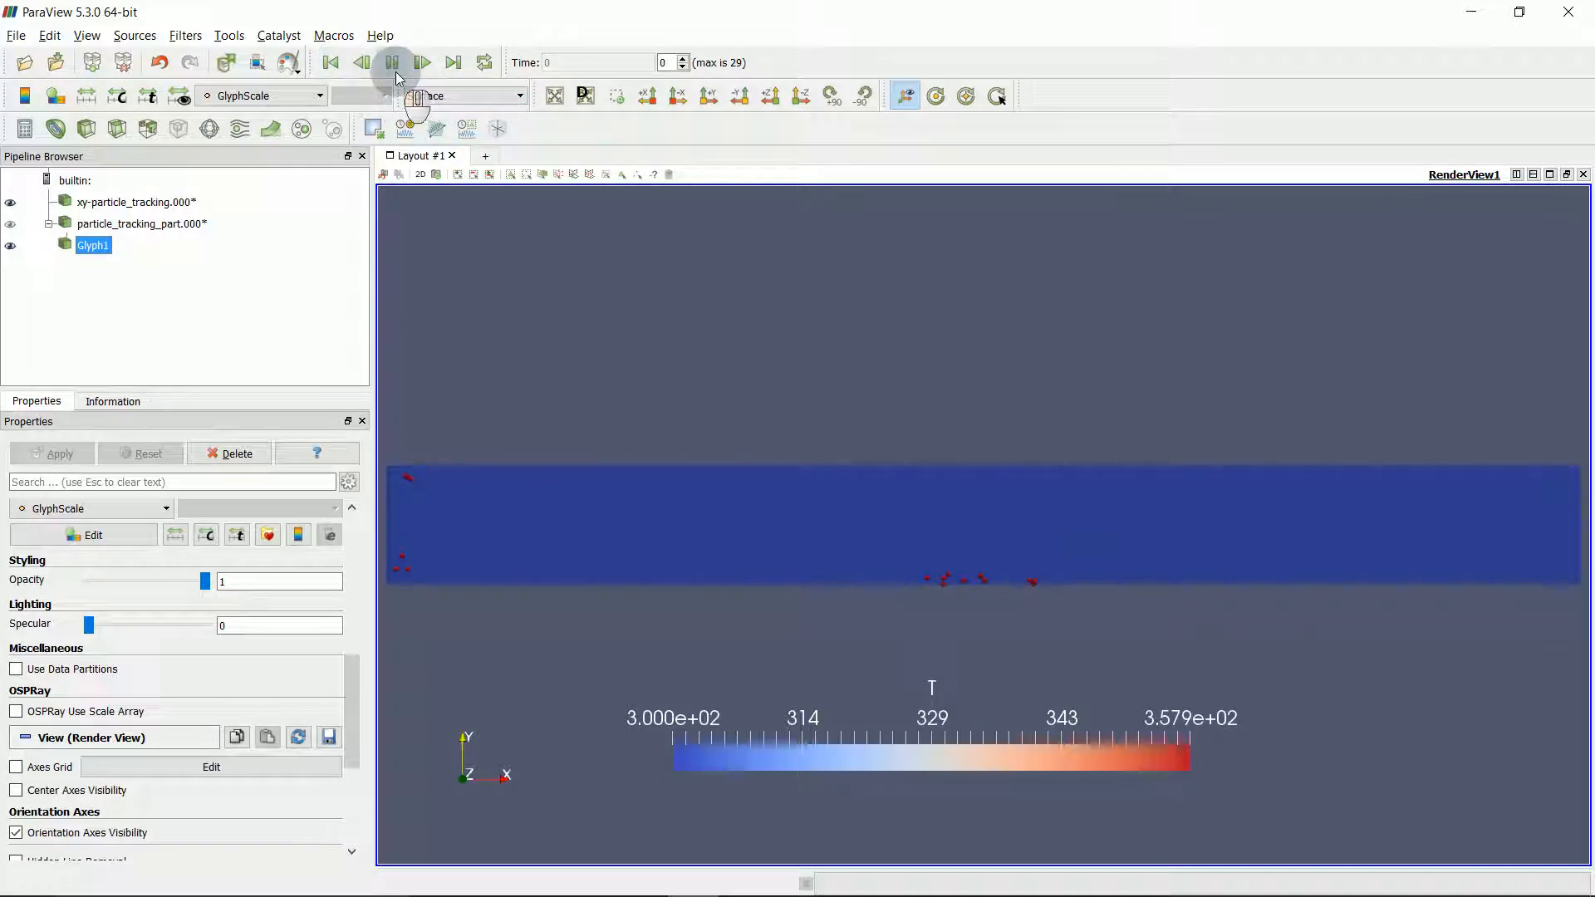